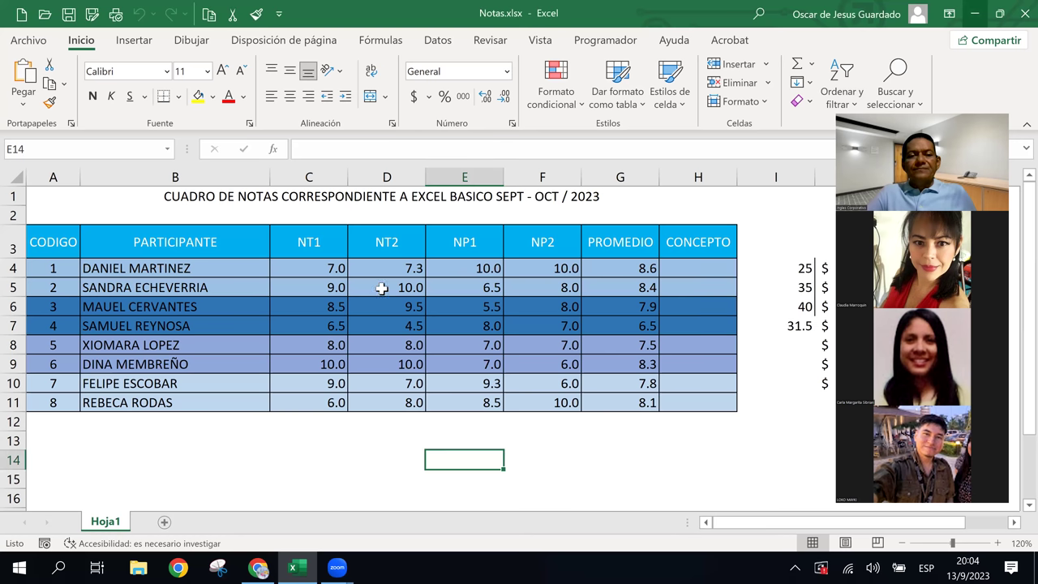
Step: Select the NP1, NT2, participant name, CODIGO and CONCEPTO cells of the grades table
{"action": "left_click", "coordinate": [456, 241]}
{"action": "left_click", "coordinate": [372, 244]}
{"action": "left_click", "coordinate": [234, 258]}
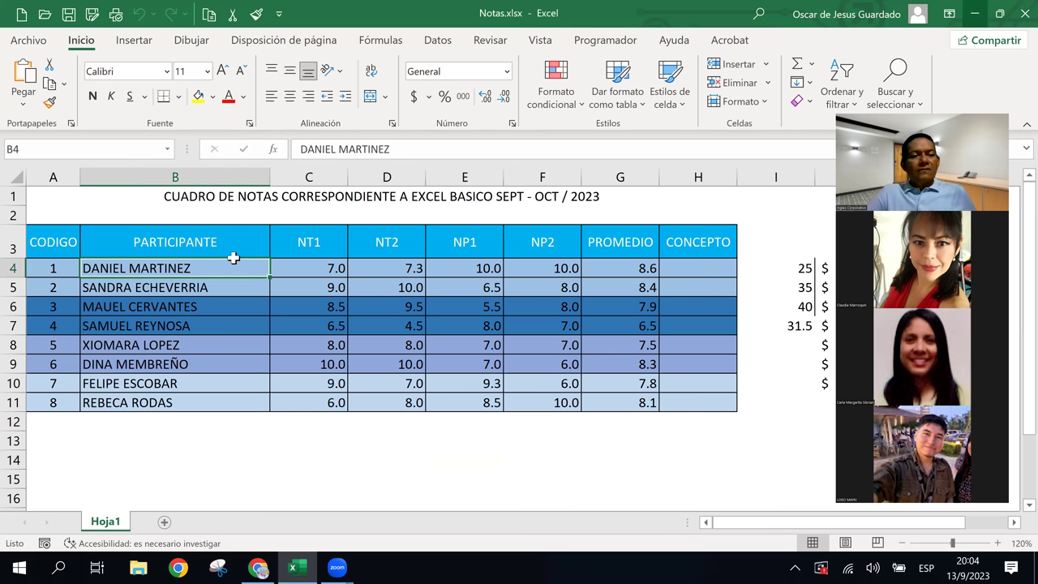
{"action": "left_click", "coordinate": [39, 242]}
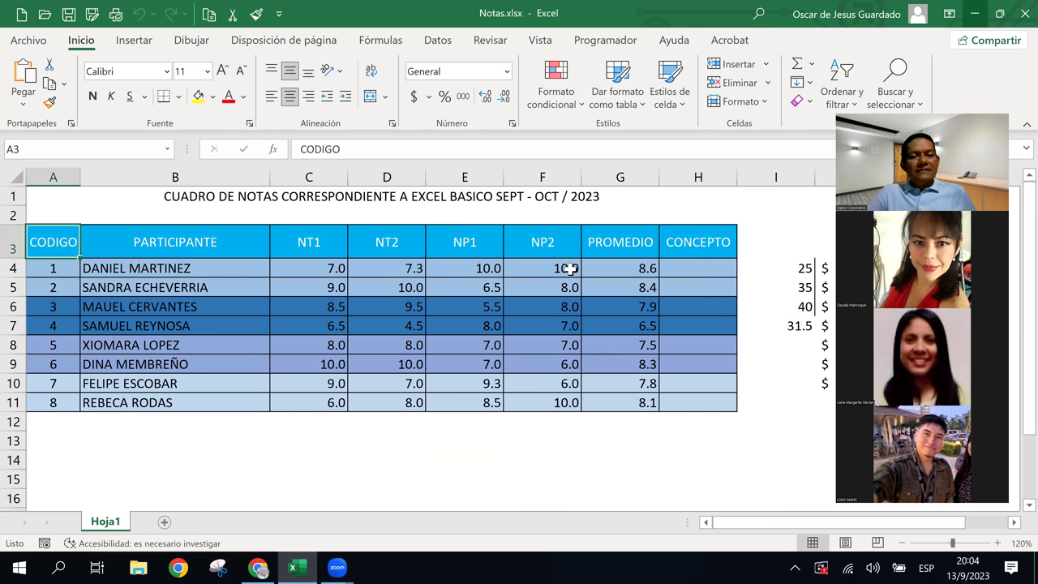
{"action": "left_click", "coordinate": [702, 243]}
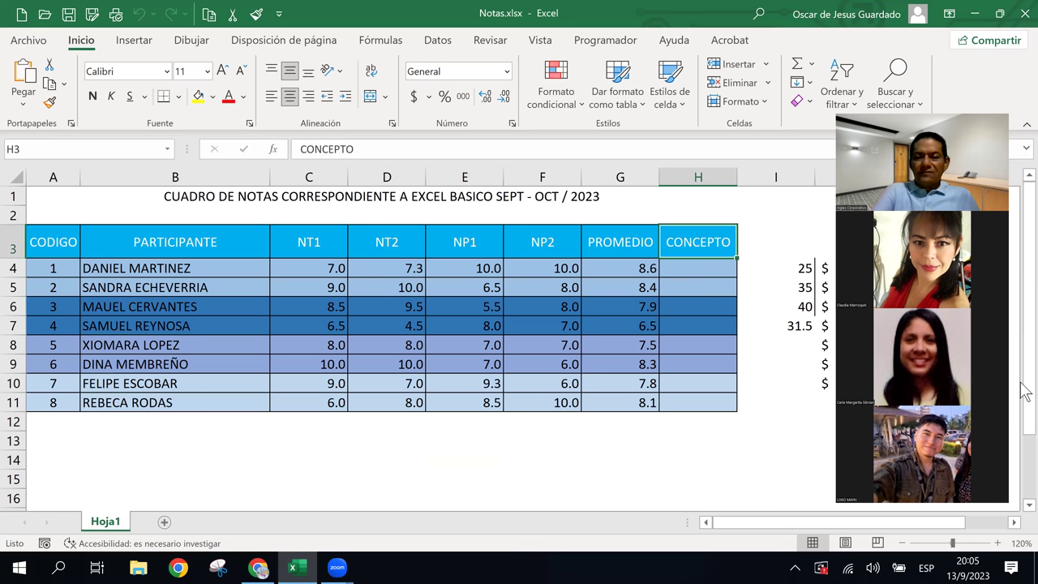
Step: Move between the column J amounts and the neighbouring dates with the arrow keys
{"action": "key", "text": "Right"}
{"action": "key", "text": "Right"}
{"action": "key", "text": "Right"}
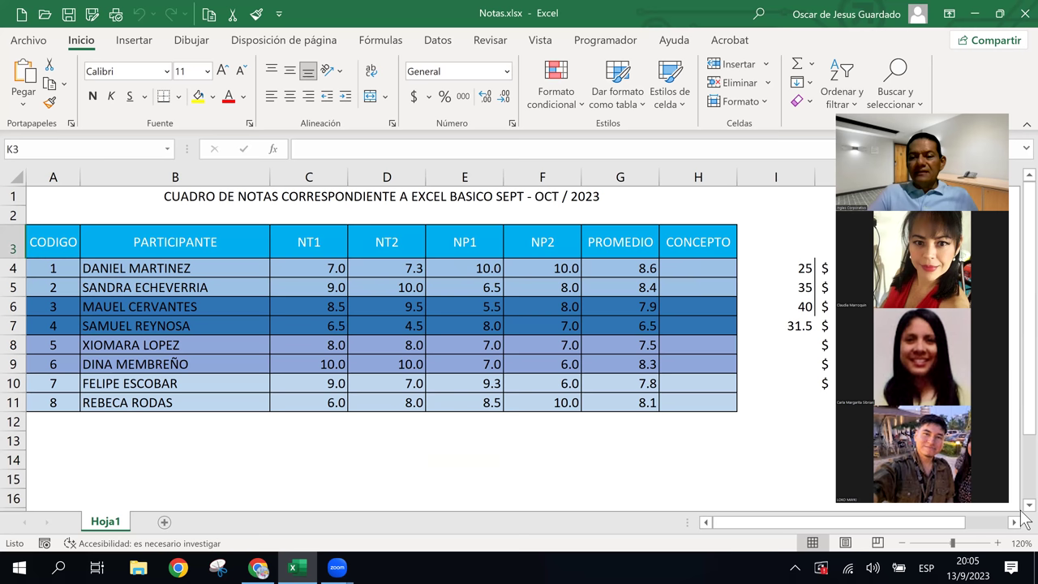
{"action": "key", "text": "Left"}
{"action": "key", "text": "Down"}
{"action": "key", "text": "Down"}
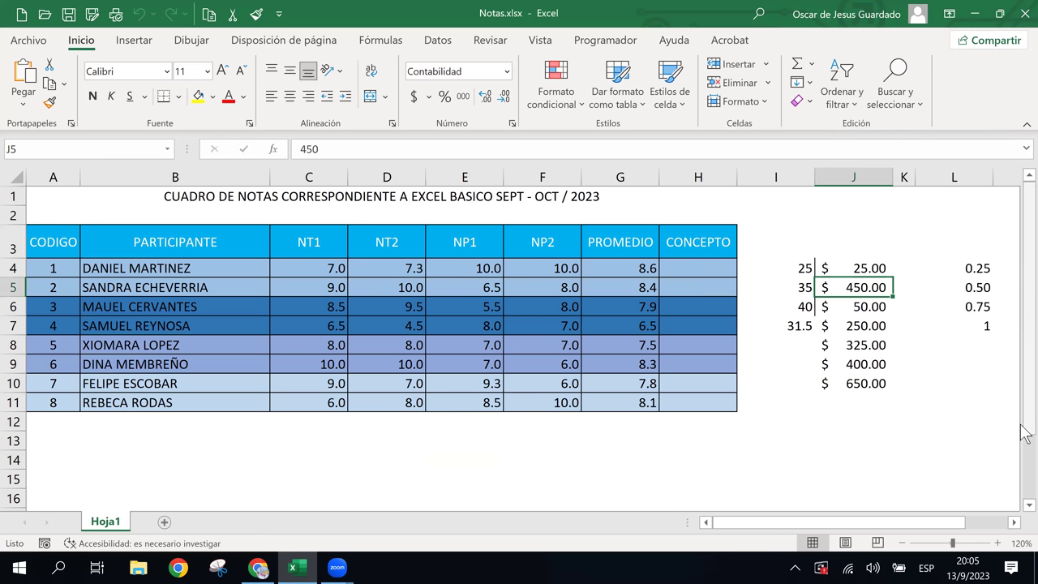
{"action": "key", "text": "Right"}
{"action": "key", "text": "Right"}
{"action": "key", "text": "Right"}
{"action": "key", "text": "Right"}
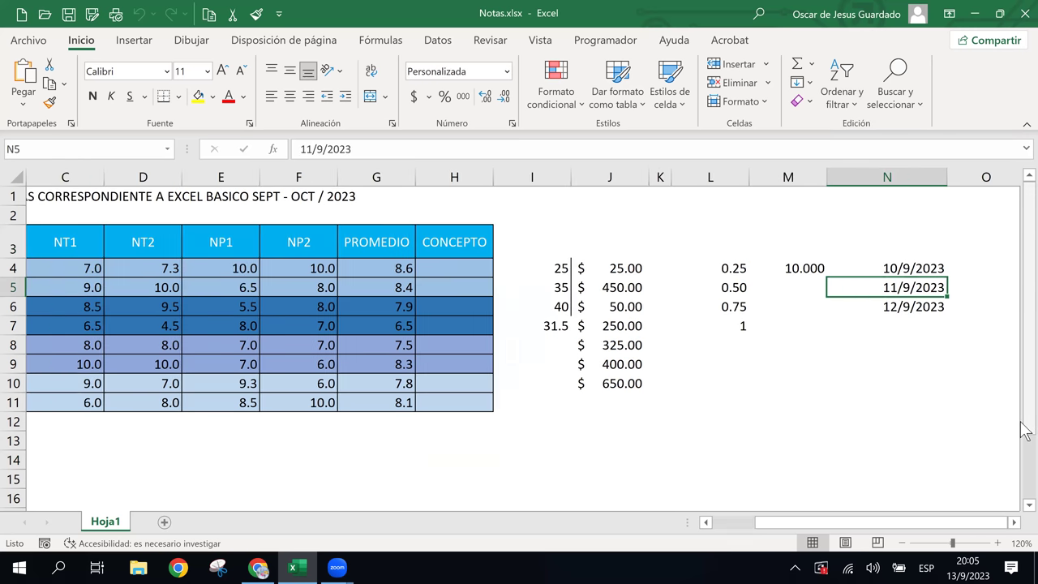
{"action": "key", "text": "Right"}
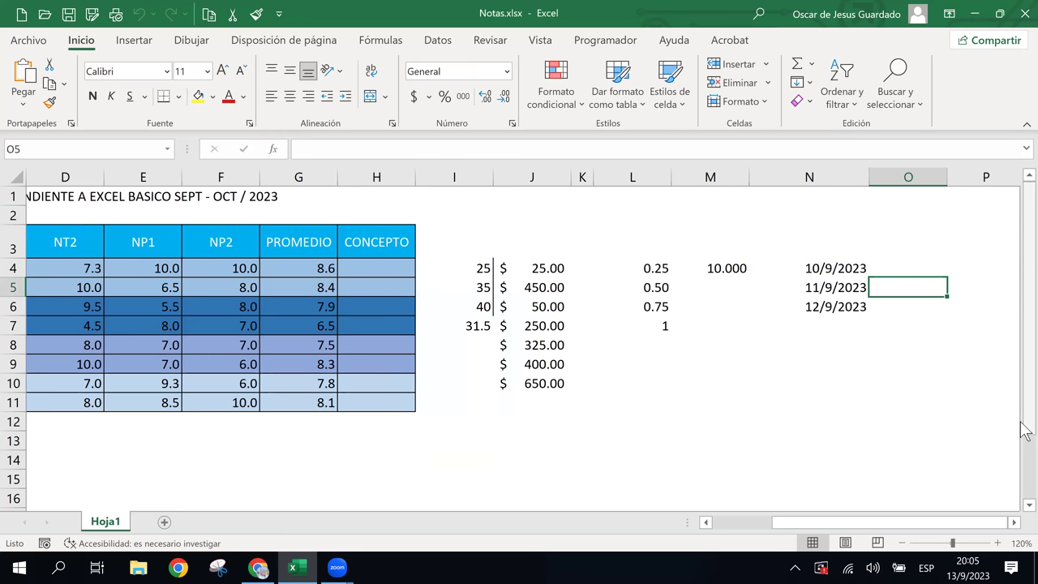
{"action": "key", "text": "Left"}
{"action": "key", "text": "Left"}
{"action": "key", "text": "Left"}
{"action": "key", "text": "Left"}
{"action": "key", "text": "Left"}
{"action": "key", "text": "Down"}
{"action": "key", "text": "Up"}
{"action": "key", "text": "Up"}
{"action": "key", "text": "Right"}
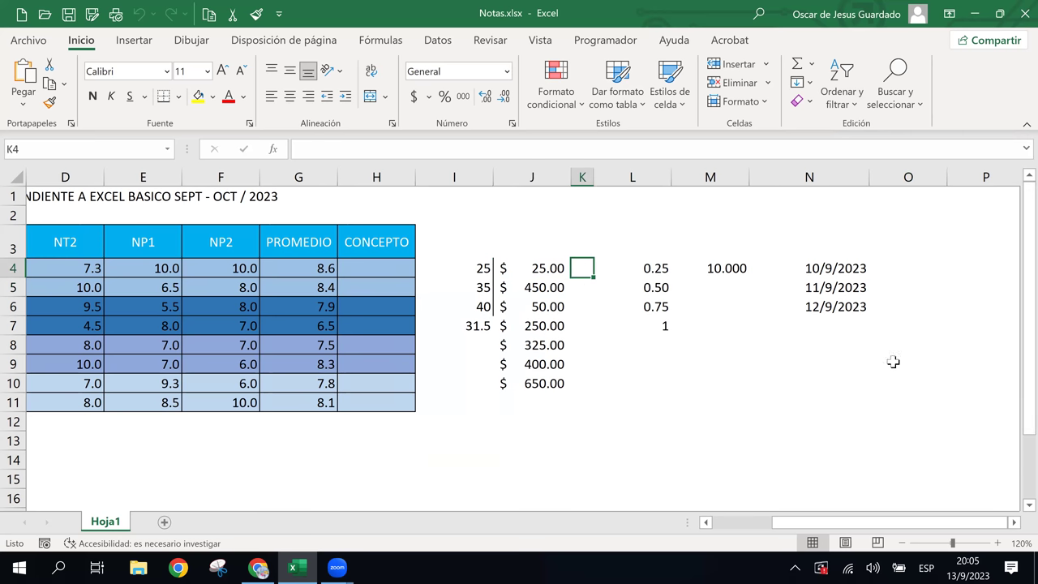
Step: Select the 0.50 in L5 and the date in N6, then raise speaker volume to 92
{"action": "left_click", "coordinate": [665, 284]}
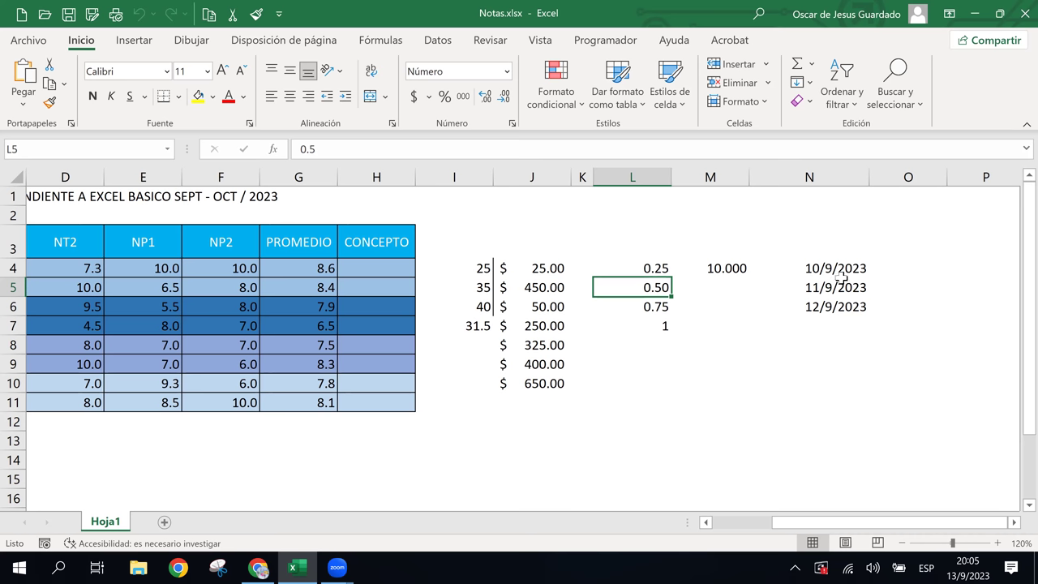
{"action": "key", "text": "Right"}
{"action": "left_click", "coordinate": [770, 362]}
{"action": "left_click", "coordinate": [759, 303]}
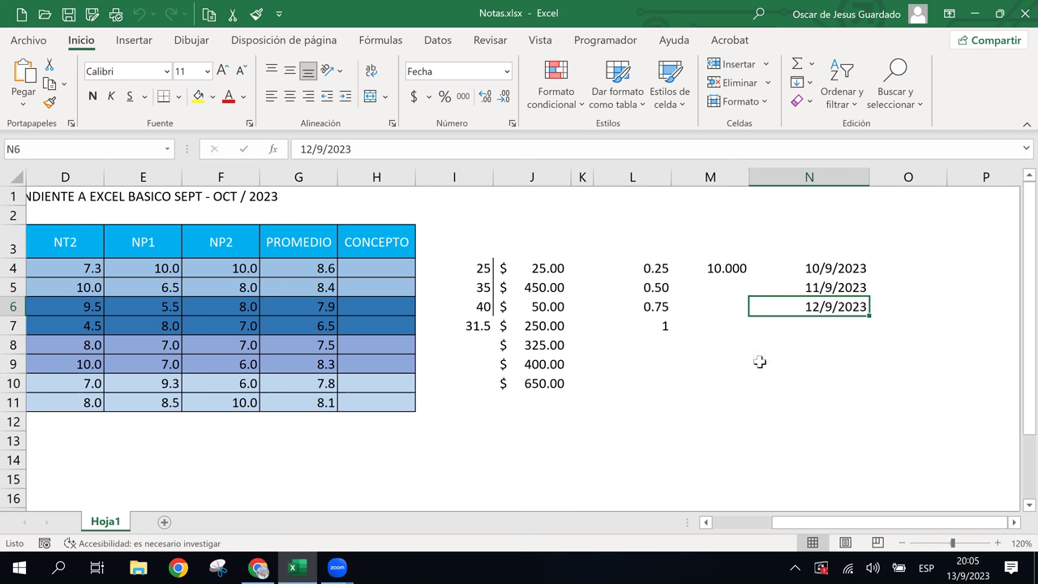
{"action": "left_click", "coordinate": [873, 569]}
{"action": "left_click", "coordinate": [972, 538]}
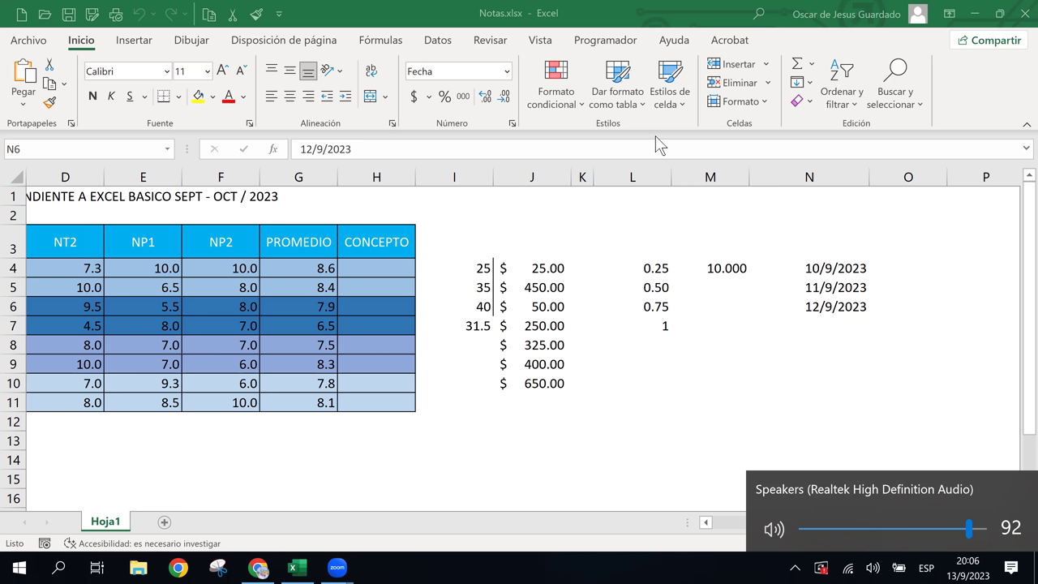
Step: Search 'agregar' from Start to reach Bluetooth settings and switch Bluetooth on
{"action": "left_click", "coordinate": [18, 569]}
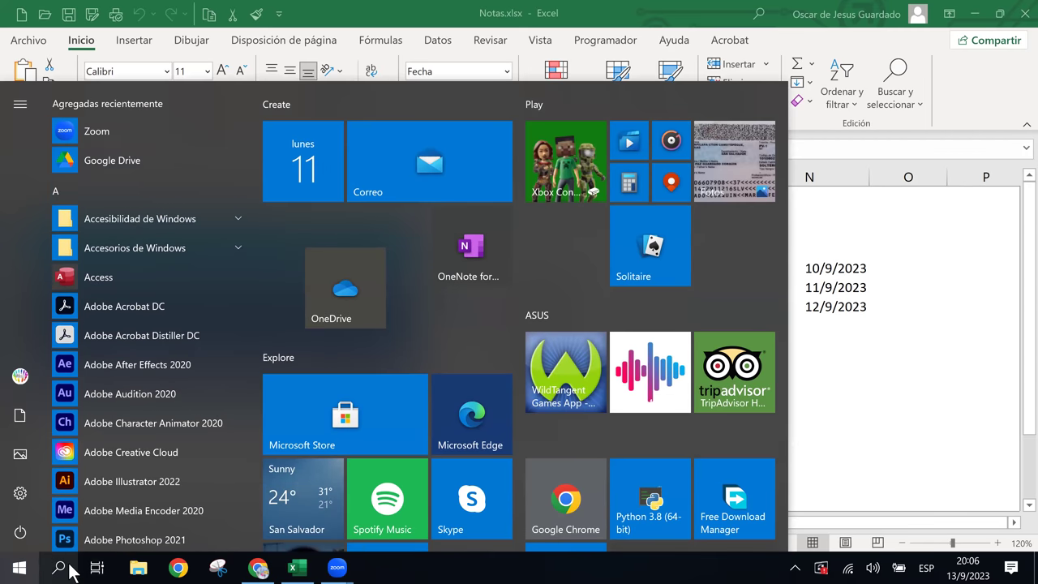
{"action": "left_click", "coordinate": [70, 571]}
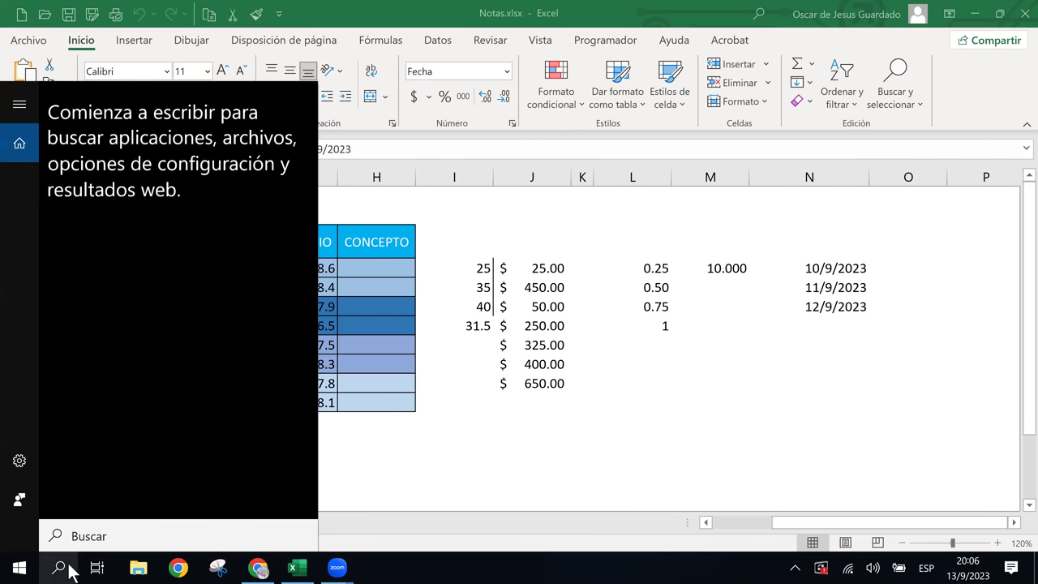
{"action": "type", "text": "a"}
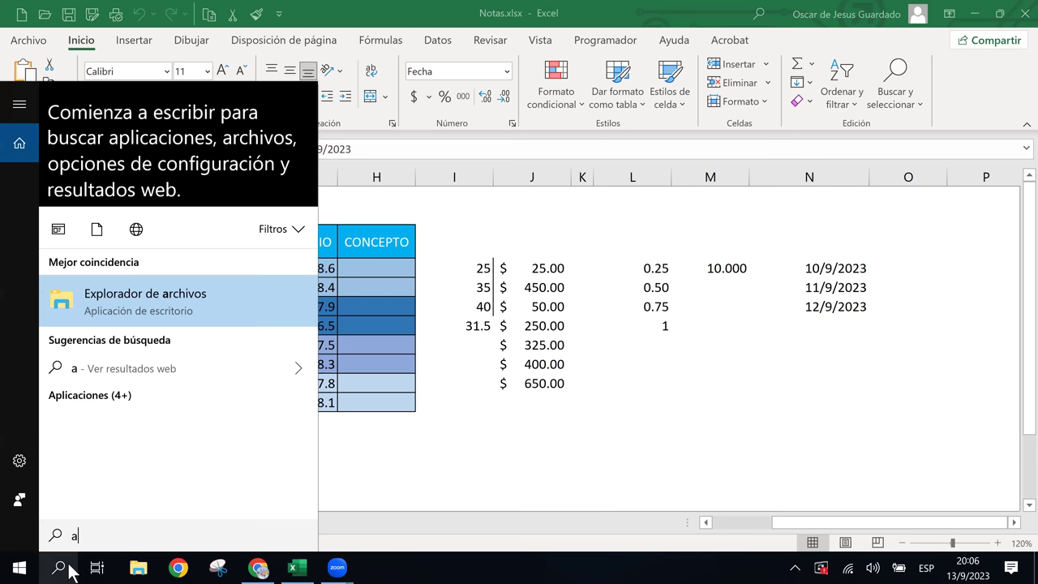
{"action": "type", "text": "gregar"}
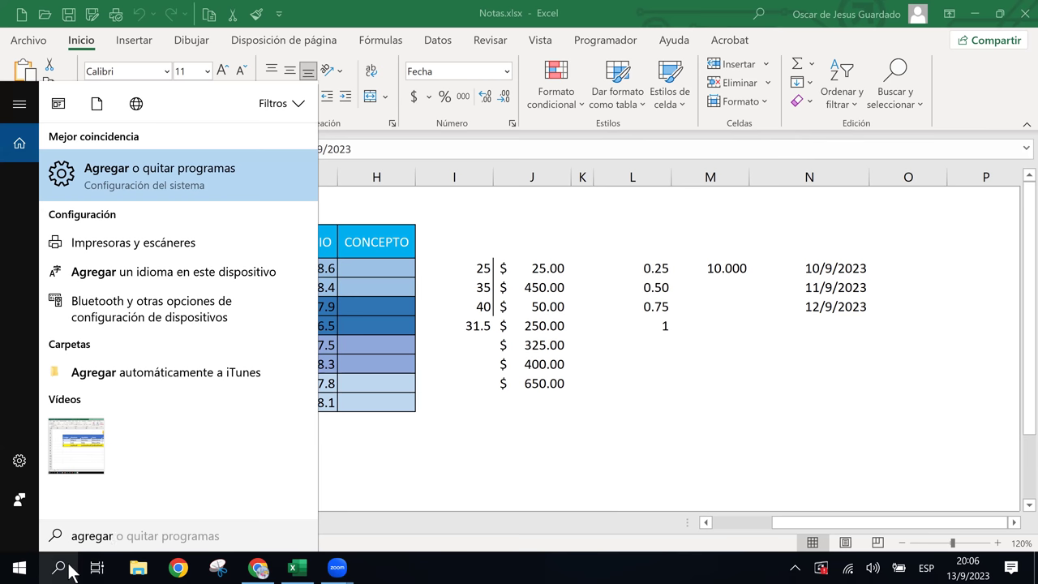
{"action": "left_click", "coordinate": [126, 321]}
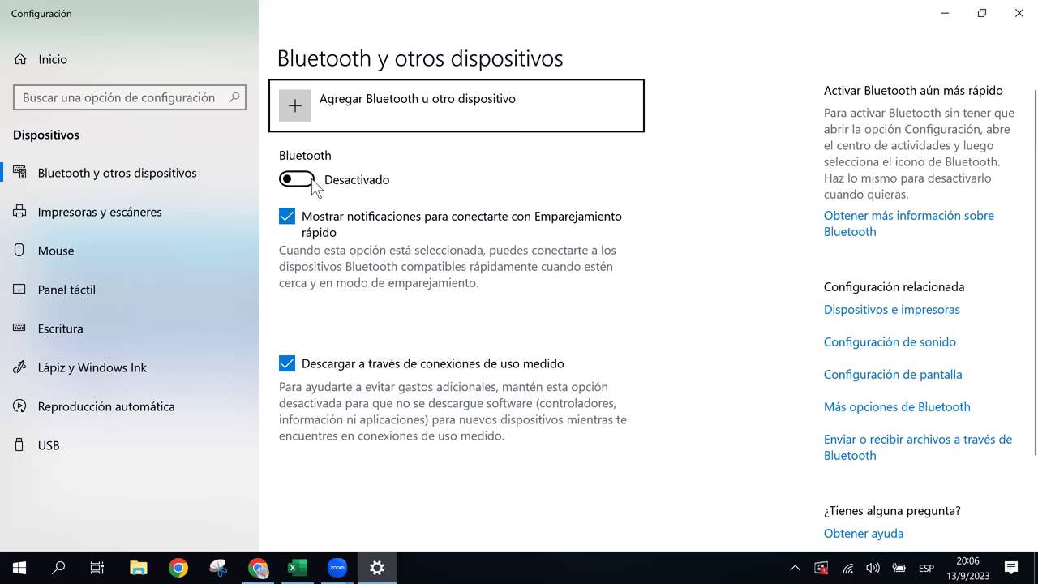
{"action": "left_click", "coordinate": [309, 183]}
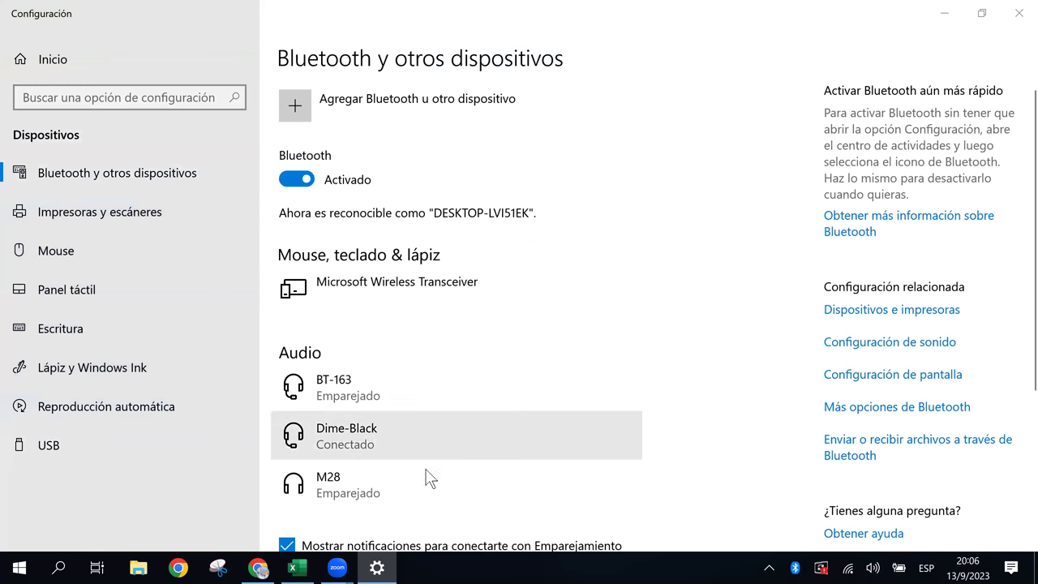
Step: Connect the Dime-Black headphones, set their volume to 93, and minimize Settings
{"action": "left_click", "coordinate": [344, 442]}
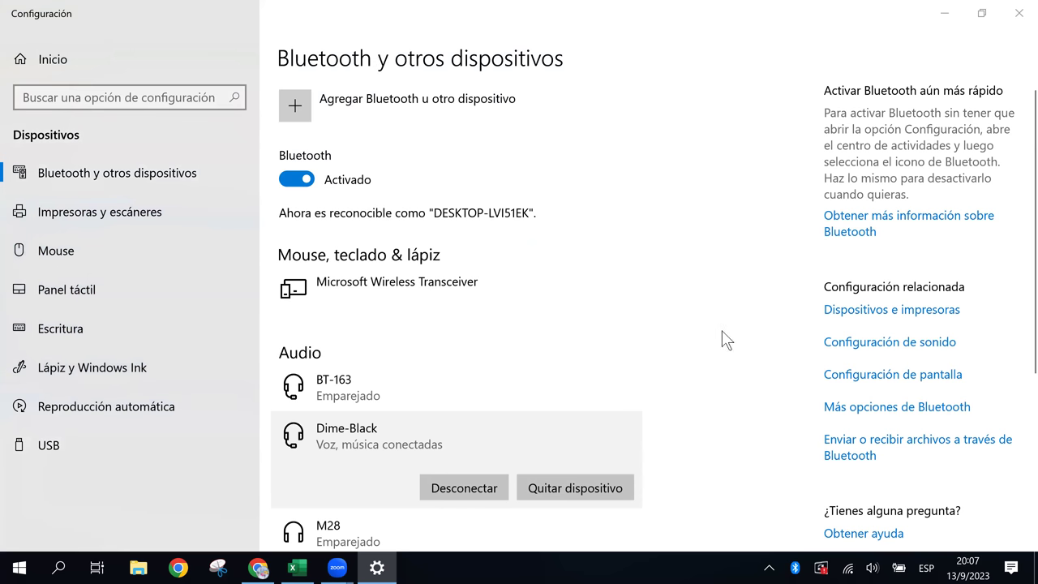
{"action": "left_click", "coordinate": [871, 570]}
{"action": "left_click", "coordinate": [954, 525]}
{"action": "left_click", "coordinate": [975, 530]}
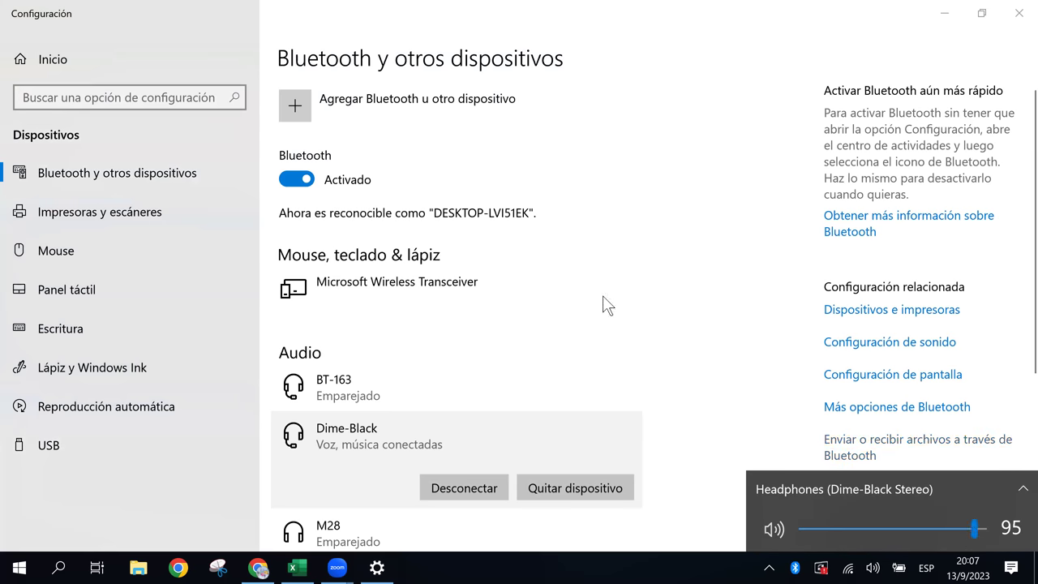
{"action": "key", "text": "Down"}
{"action": "key", "text": "Down"}
{"action": "key", "text": "Down"}
{"action": "key", "text": "Up"}
{"action": "key", "text": "Up"}
{"action": "key", "text": "Up"}
{"action": "key", "text": "Up"}
{"action": "key", "text": "Up"}
{"action": "key", "text": "Up"}
{"action": "key", "text": "Up"}
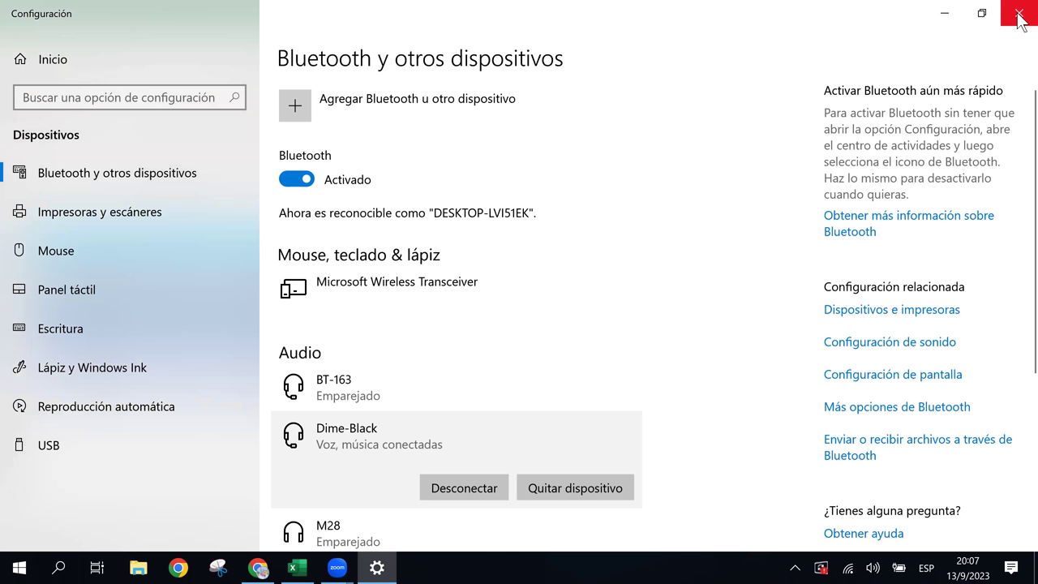
{"action": "left_click", "coordinate": [944, 13]}
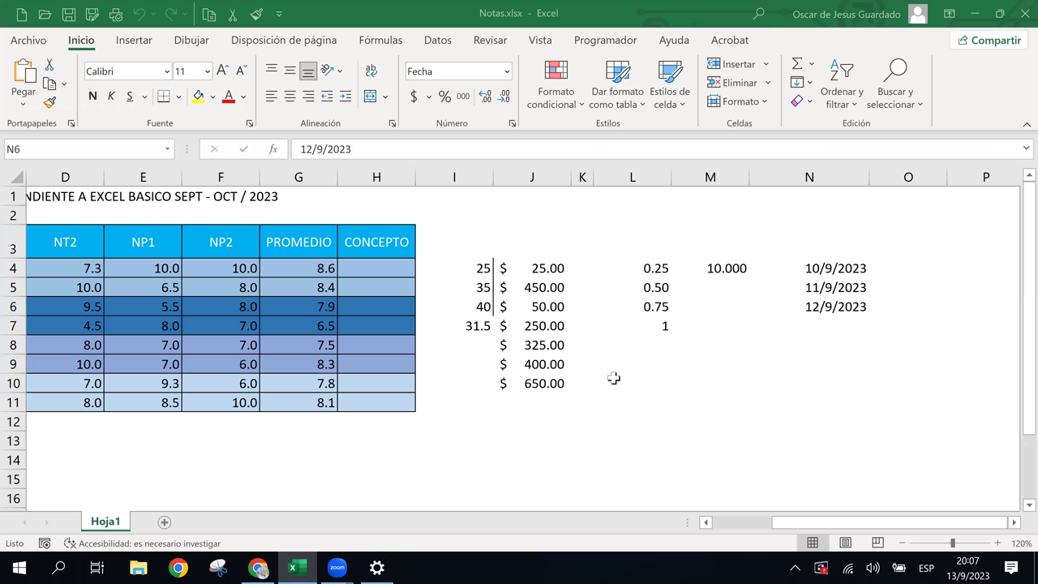
Step: Select empty cells K3 and J3, the 25 amount in J4, and cell I11
{"action": "left_click", "coordinate": [575, 228]}
{"action": "left_click", "coordinate": [546, 227]}
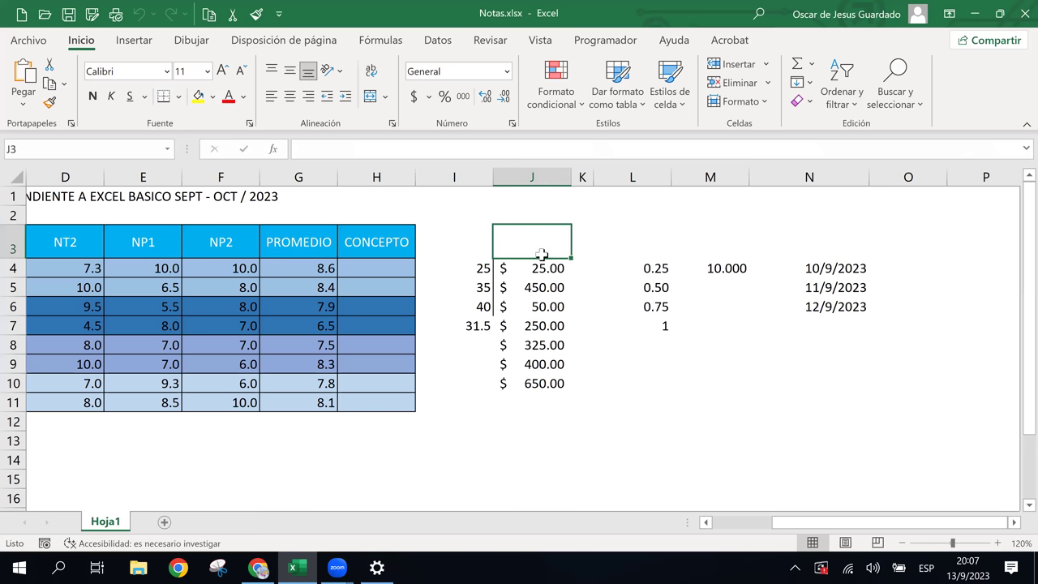
{"action": "left_click", "coordinate": [269, 72]}
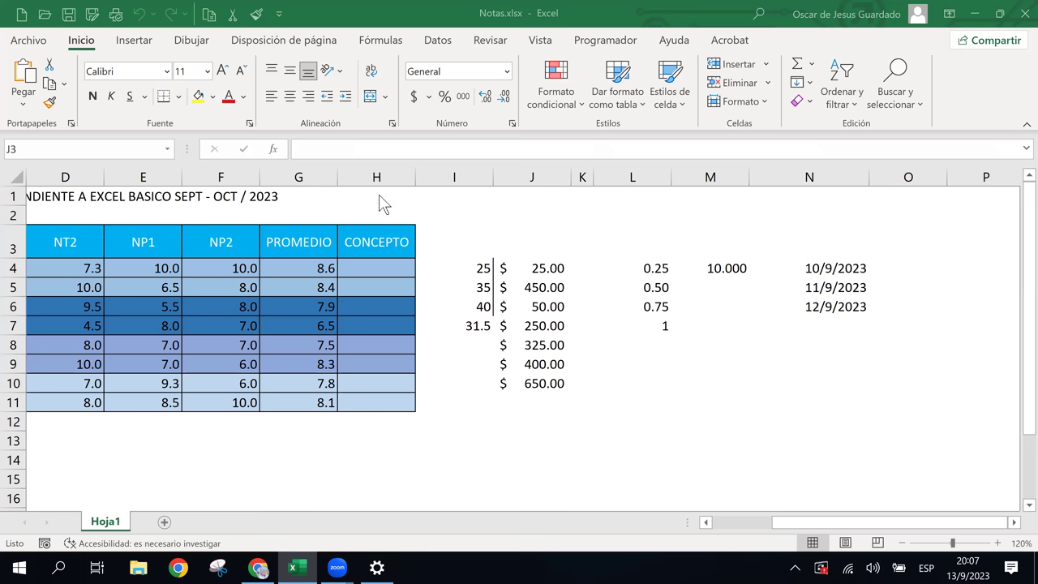
{"action": "key", "text": "Down"}
{"action": "left_click", "coordinate": [456, 402]}
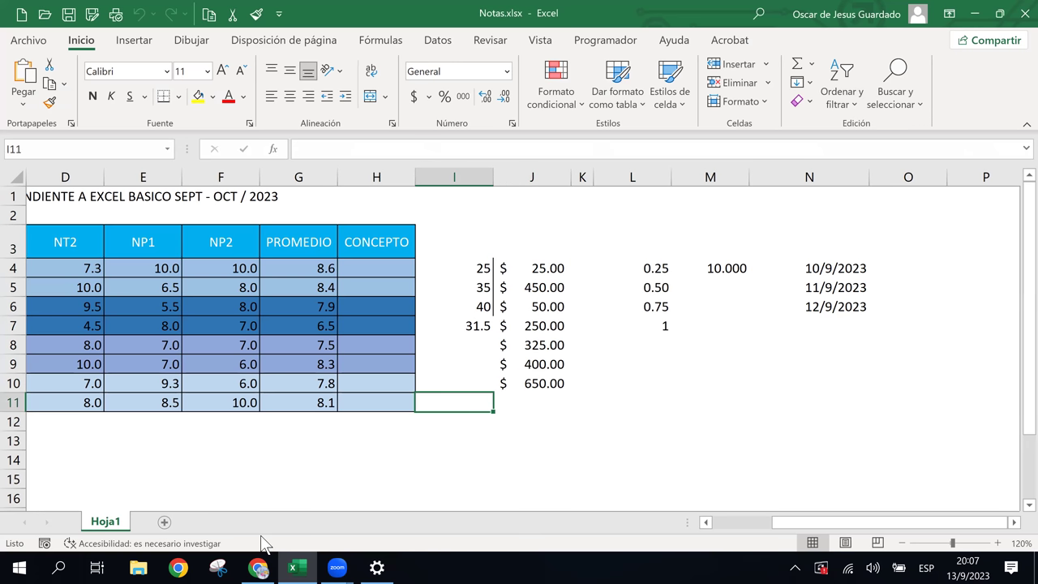
Step: Close the leftover Bluetooth settings window and return to the Notas workbook
{"action": "left_click", "coordinate": [377, 568]}
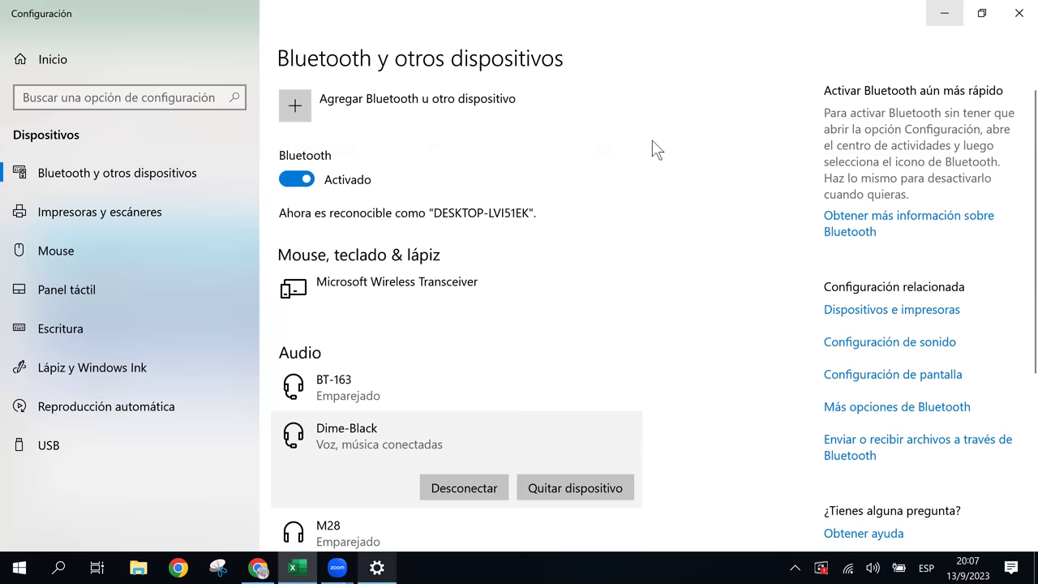
{"action": "left_click", "coordinate": [1015, 12]}
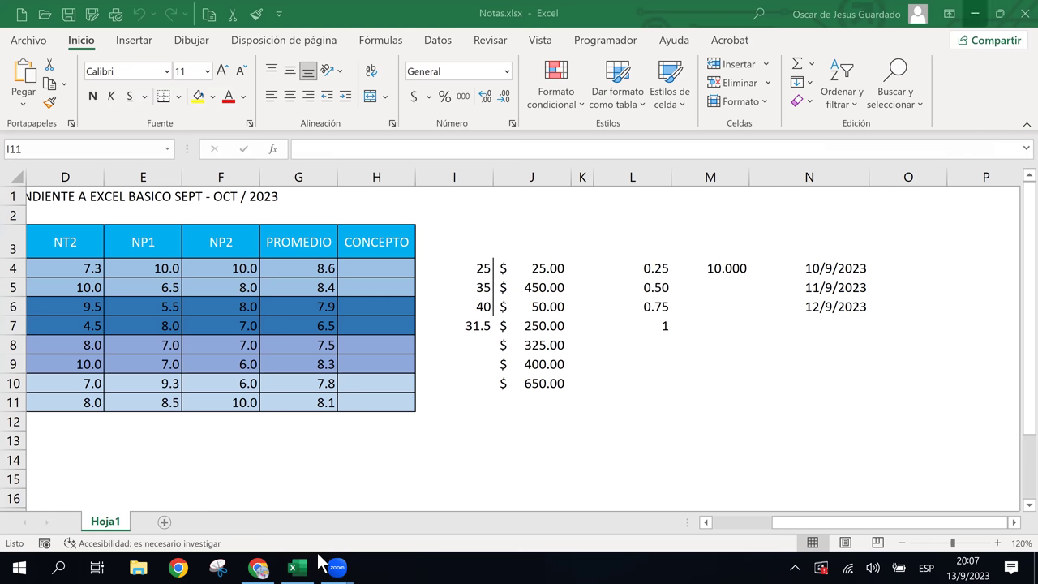
{"action": "mouse_move", "coordinate": [339, 570]}
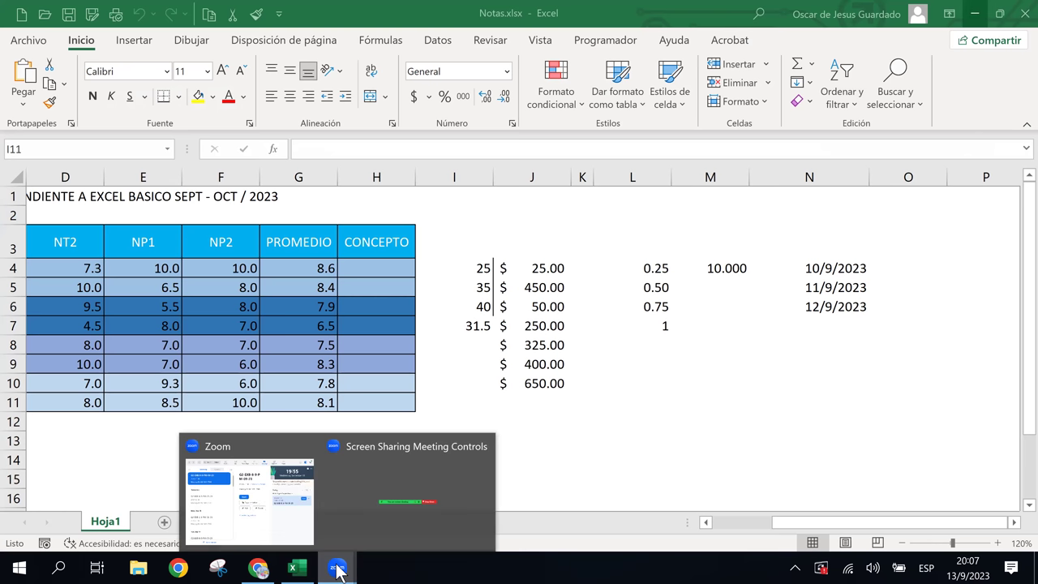
{"action": "left_click", "coordinate": [389, 112]}
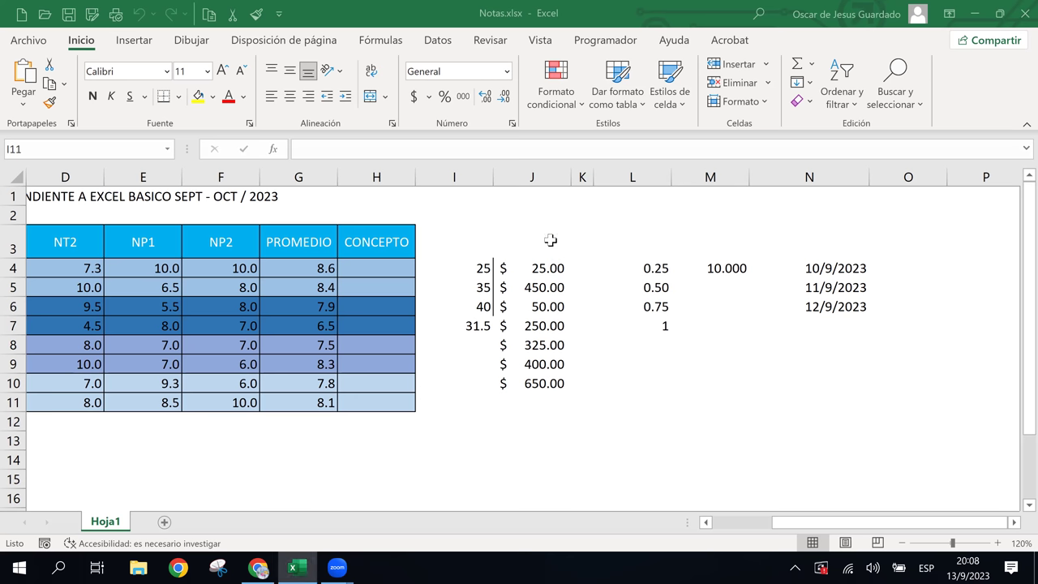
Step: Select the 8.3 average in G9 and nearby cells, then bring Chrome forward
{"action": "left_click", "coordinate": [369, 381]}
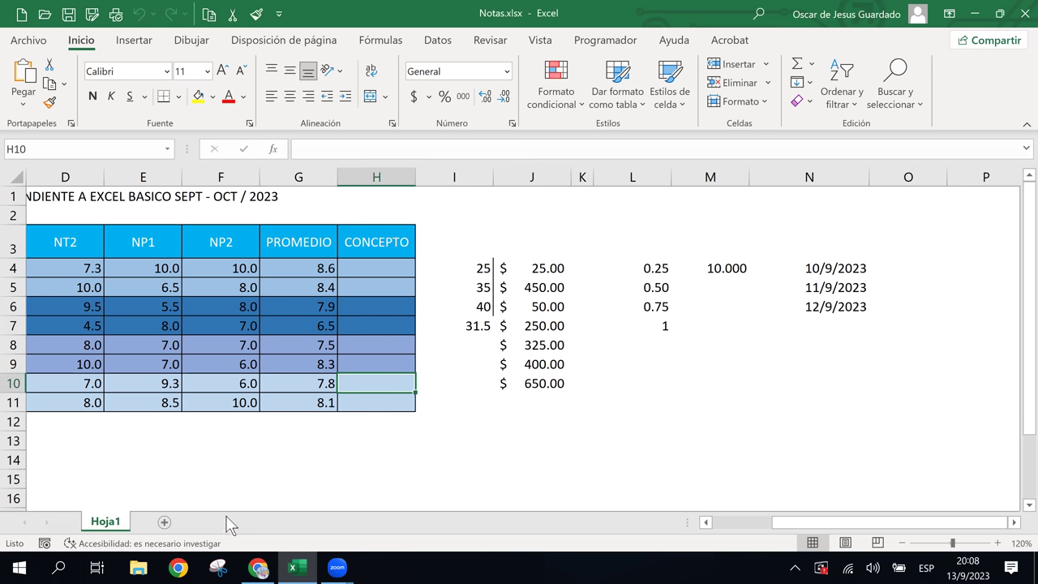
{"action": "left_click", "coordinate": [314, 358]}
{"action": "left_click", "coordinate": [616, 286]}
{"action": "left_click", "coordinate": [456, 216]}
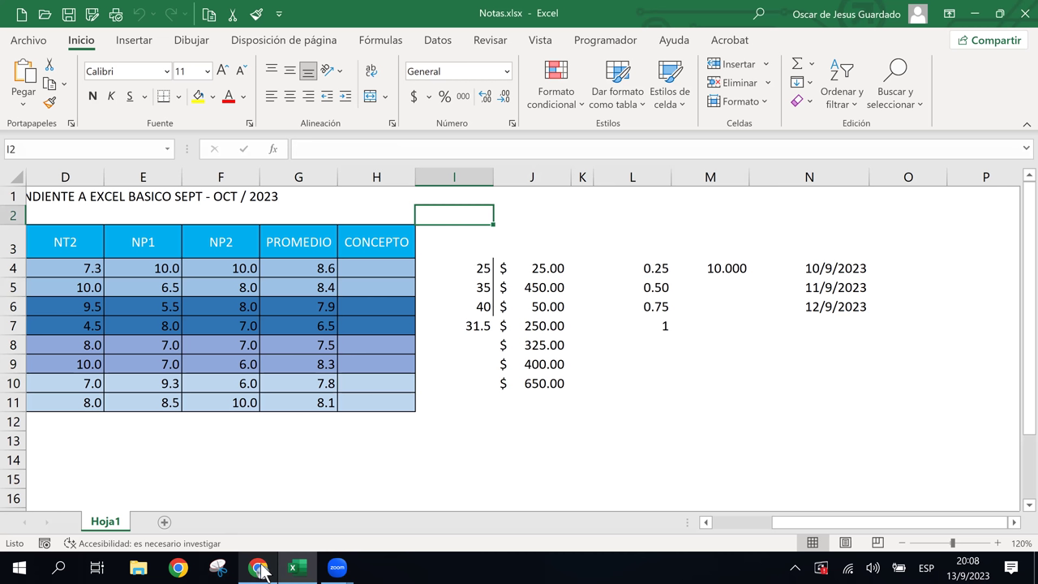
{"action": "left_click", "coordinate": [259, 567]}
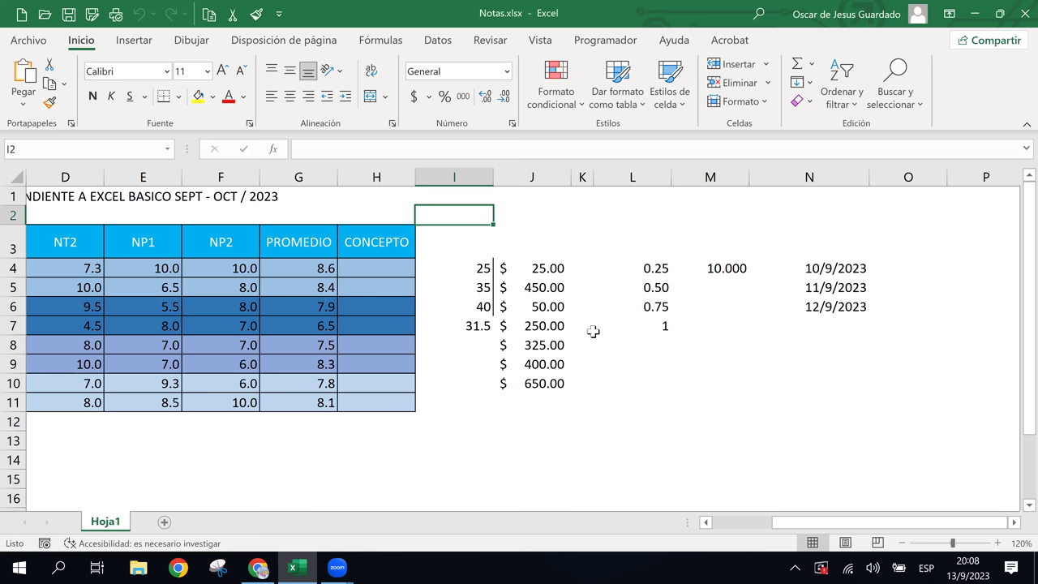
Step: Hide and restore Chrome, then switch to the '1.7 - Objetivo de la lección: Portapapeles' tab
{"action": "left_click", "coordinate": [596, 328]}
{"action": "left_click", "coordinate": [519, 241]}
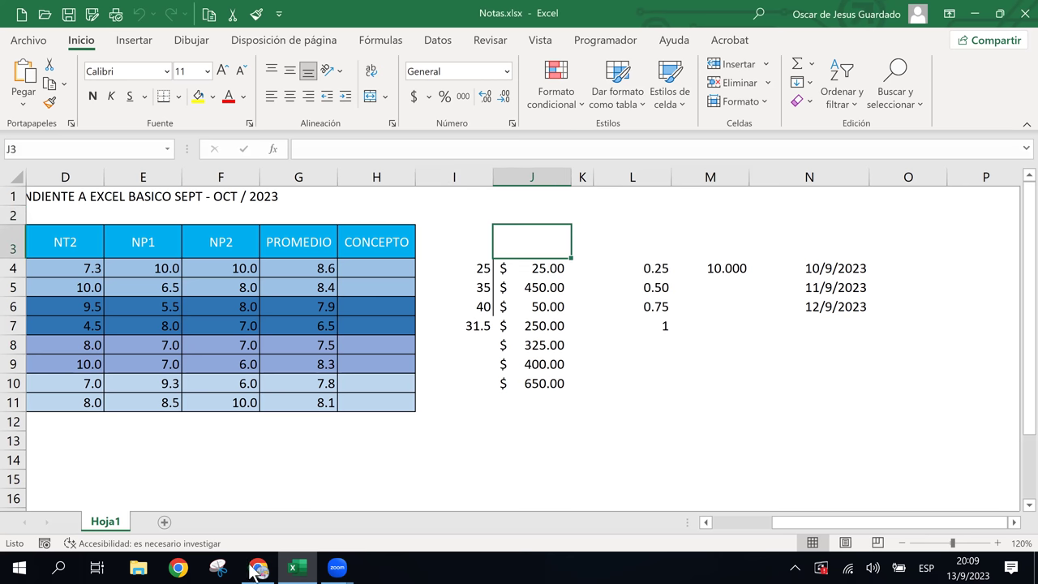
{"action": "left_click", "coordinate": [272, 572]}
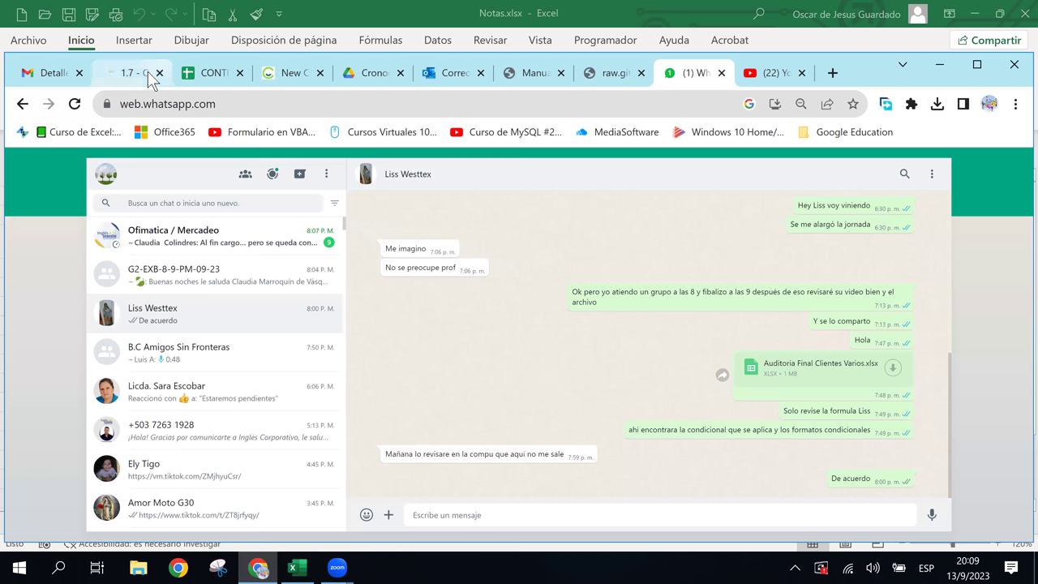
{"action": "left_click", "coordinate": [134, 75]}
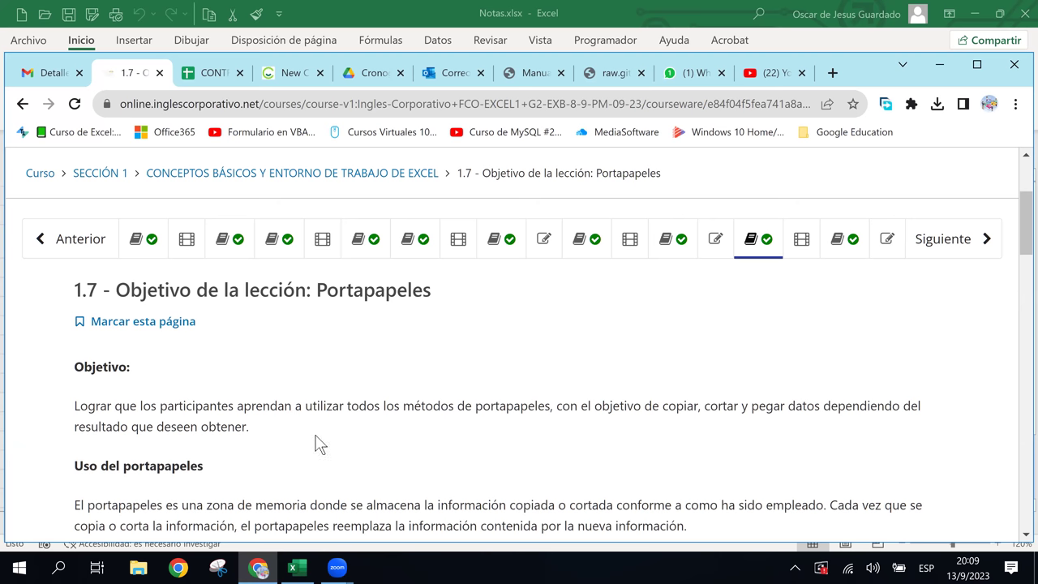
Step: Scroll to the 'Uso del portapapeles' paragraphs on Office's 24-item clipboard
{"action": "scroll", "coordinate": [318, 445], "scroll_direction": "down", "scroll_amount": 2}
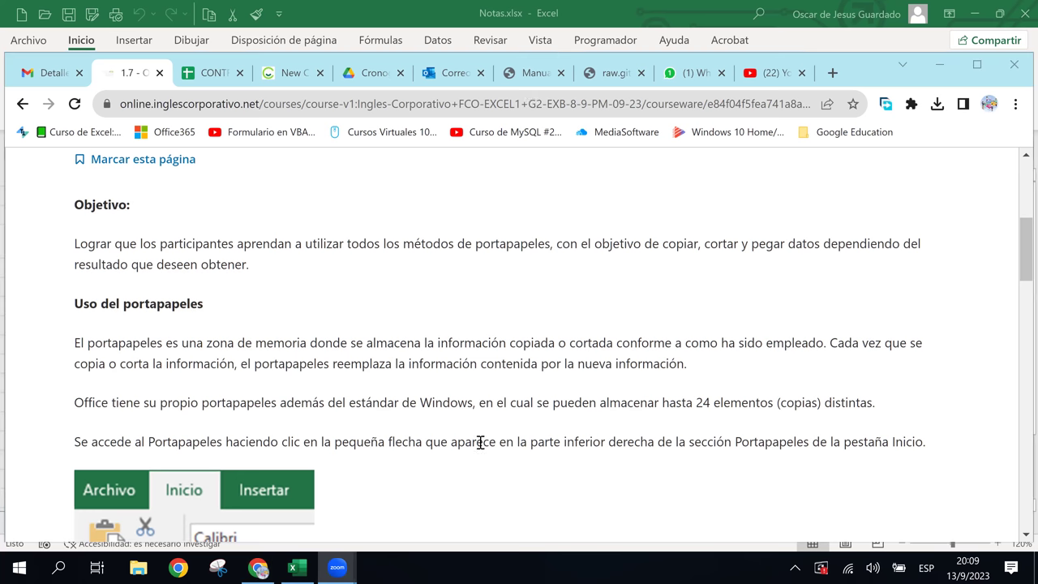
Step: Dismiss the volume controls and scroll down through the Portapapeles screenshots
{"action": "left_click", "coordinate": [876, 568]}
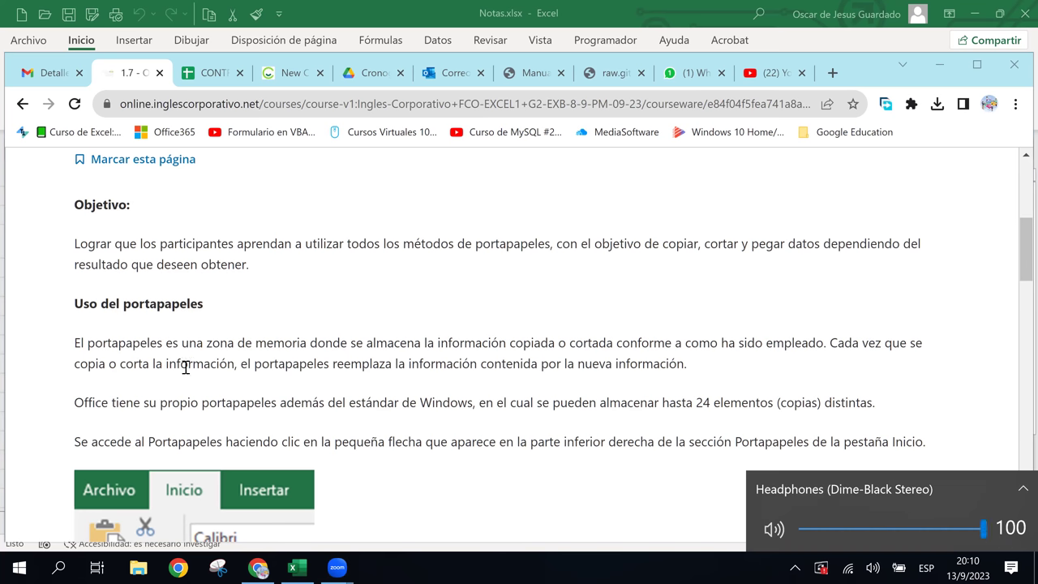
{"action": "left_click", "coordinate": [667, 176]}
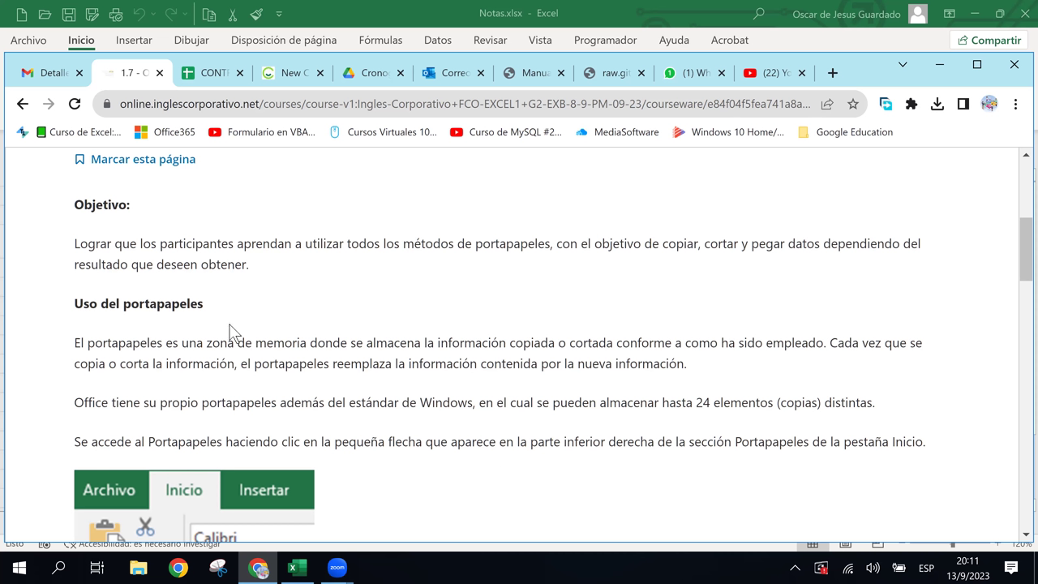
{"action": "scroll", "coordinate": [347, 408], "scroll_direction": "down", "scroll_amount": 1}
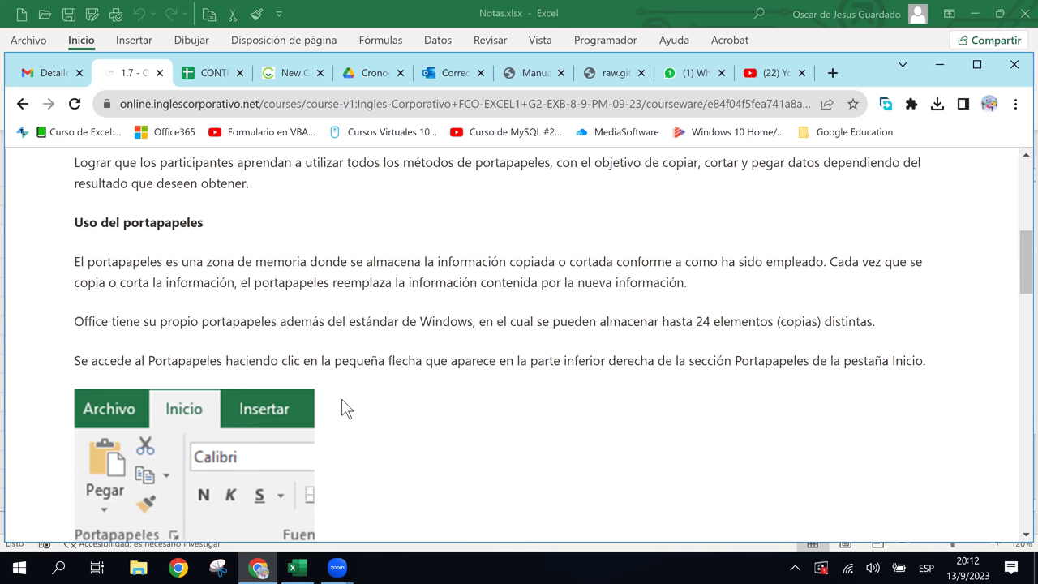
{"action": "scroll", "coordinate": [347, 408], "scroll_direction": "down", "scroll_amount": 1}
{"action": "scroll", "coordinate": [347, 408], "scroll_direction": "down", "scroll_amount": 1}
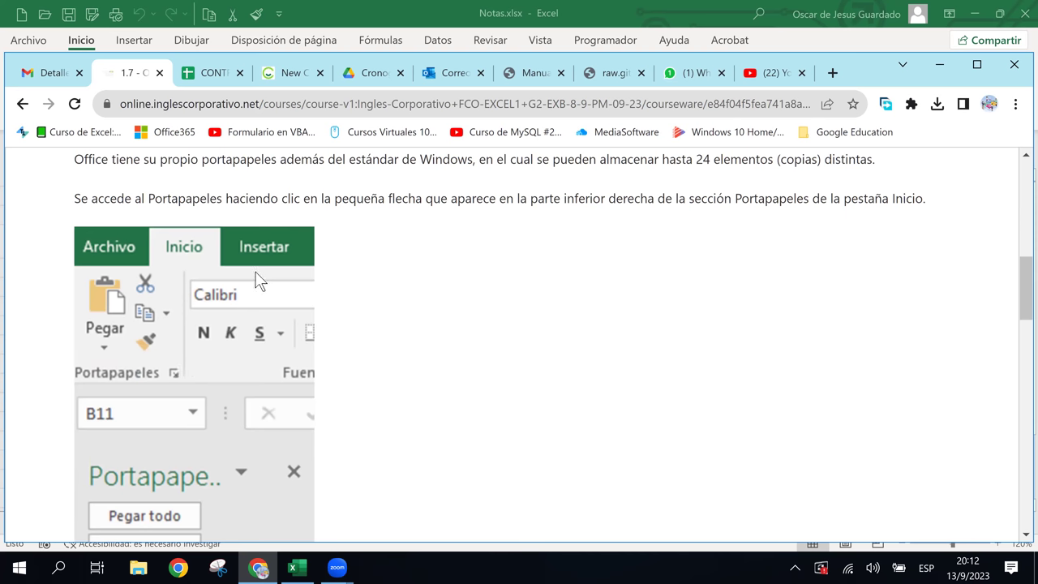
Step: Review the sample clipboard pane with IVA, TOTAL, Pegar todo and Borrar todo, then return to Notas
{"action": "left_click", "coordinate": [300, 570]}
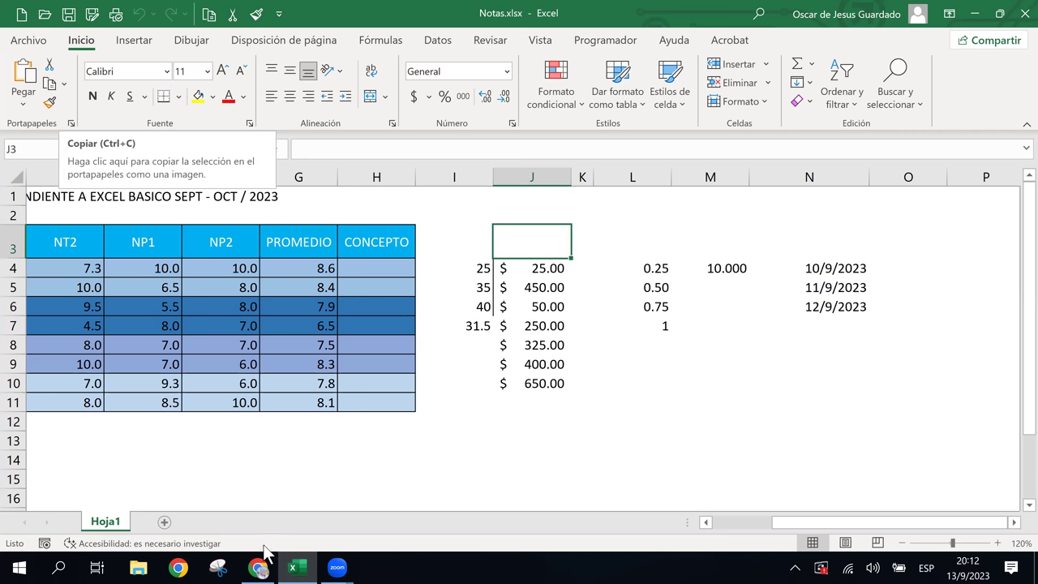
{"action": "left_click", "coordinate": [259, 570]}
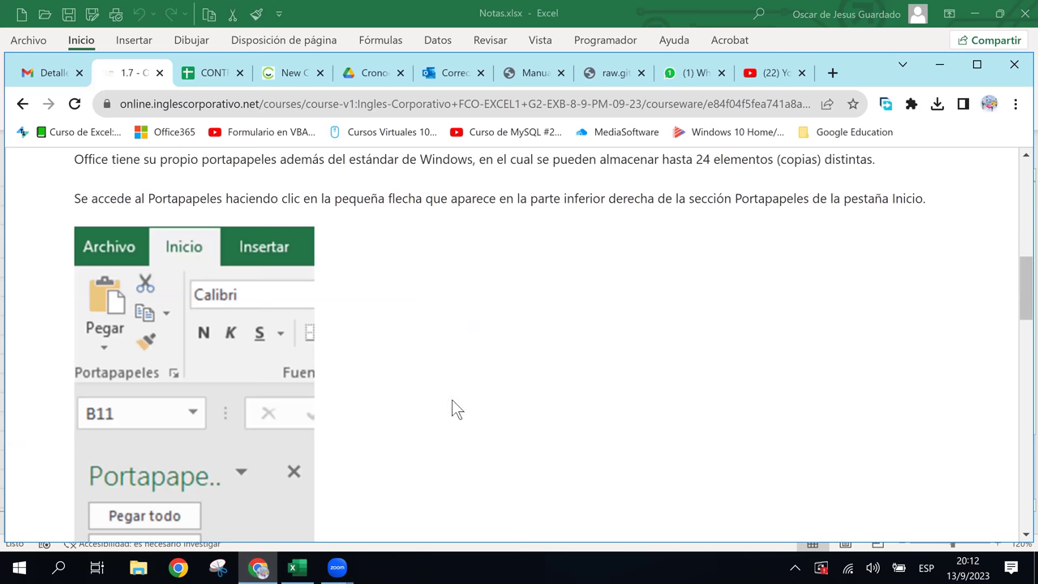
{"action": "scroll", "coordinate": [443, 398], "scroll_direction": "down", "scroll_amount": 5}
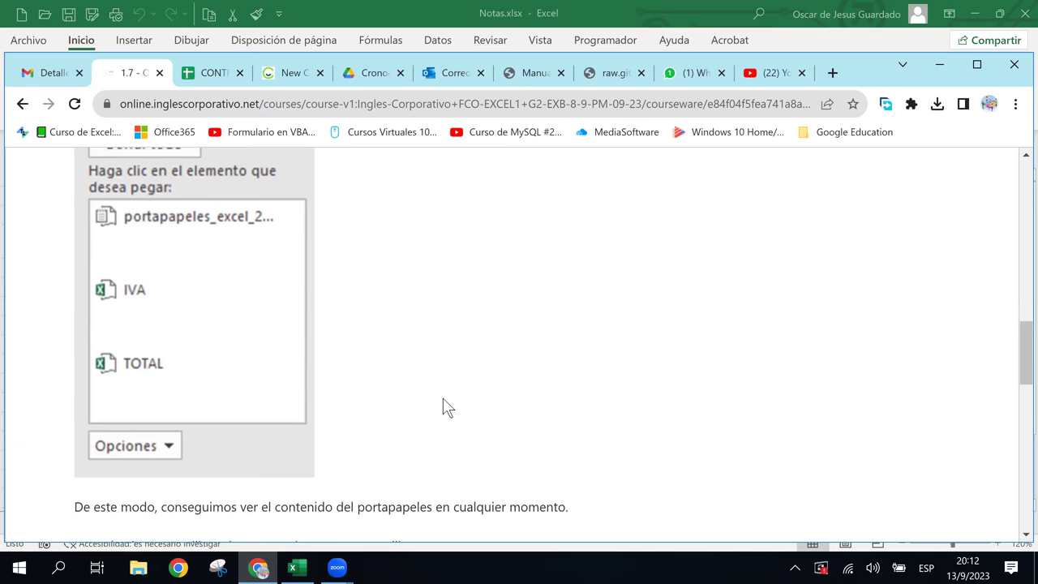
{"action": "scroll", "coordinate": [443, 407], "scroll_direction": "up", "scroll_amount": 1}
{"action": "scroll", "coordinate": [447, 408], "scroll_direction": "up", "scroll_amount": 1}
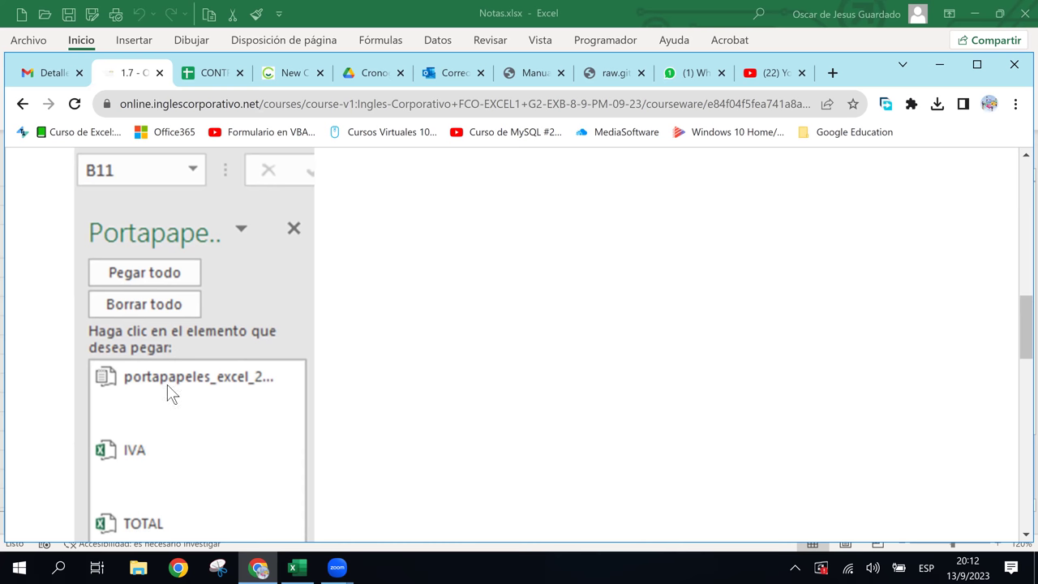
{"action": "scroll", "coordinate": [227, 403], "scroll_direction": "down", "scroll_amount": 1}
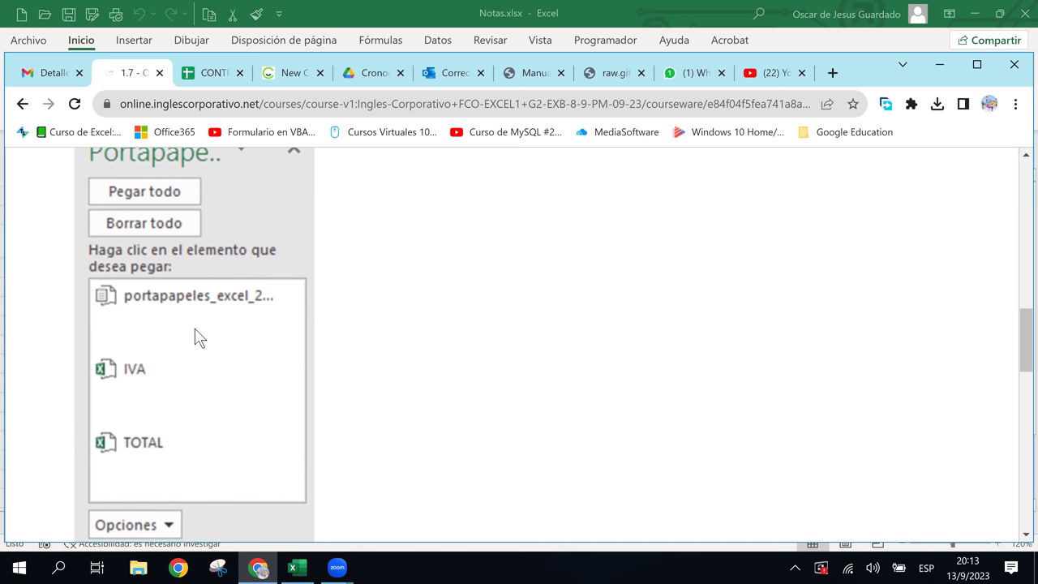
{"action": "scroll", "coordinate": [293, 346], "scroll_direction": "down", "scroll_amount": 3}
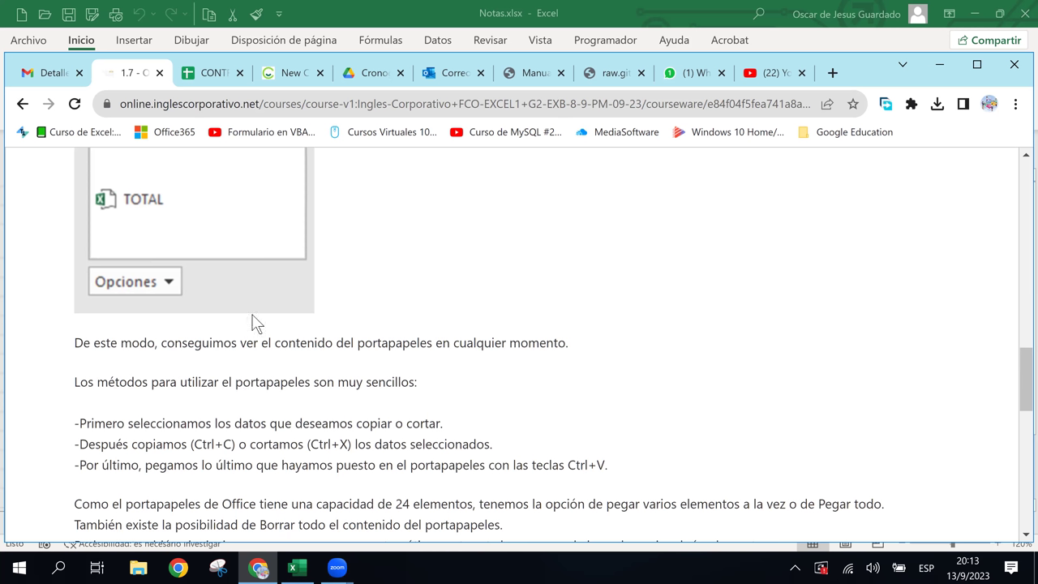
{"action": "left_click", "coordinate": [293, 568]}
Step: Select J4:J10 and copy the $25.00–$650.00 amounts, recopying after Esc
{"action": "left_click", "coordinate": [566, 341]}
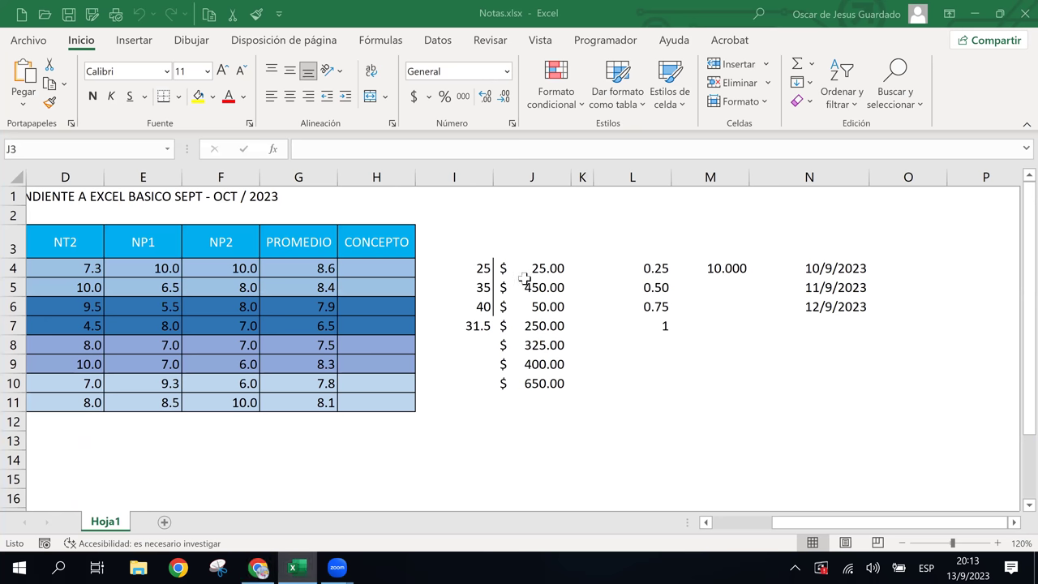
{"action": "left_click_drag", "start_coordinate": [514, 268], "coordinate": [544, 387]}
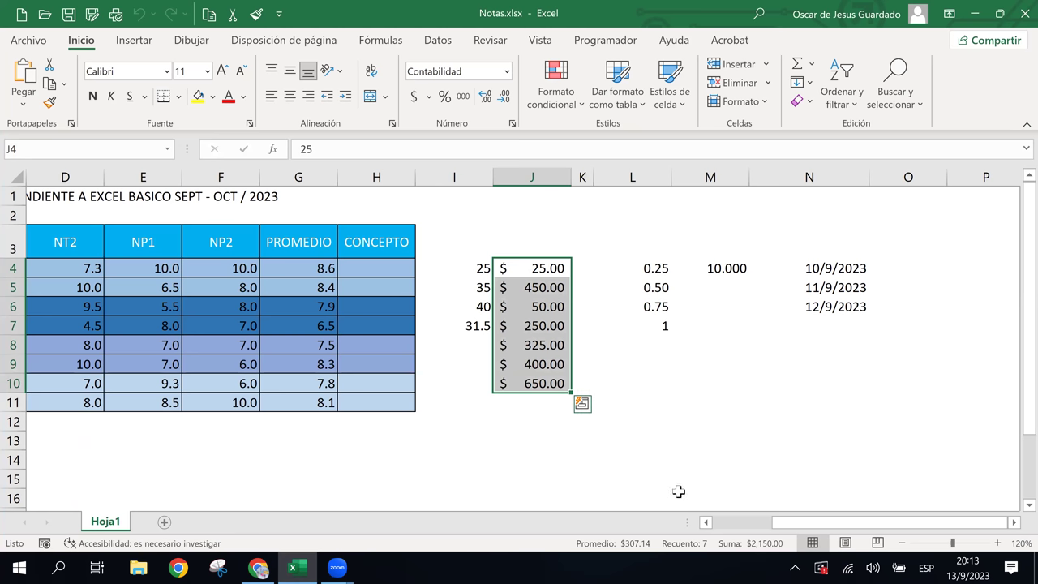
{"action": "left_click", "coordinate": [49, 86]}
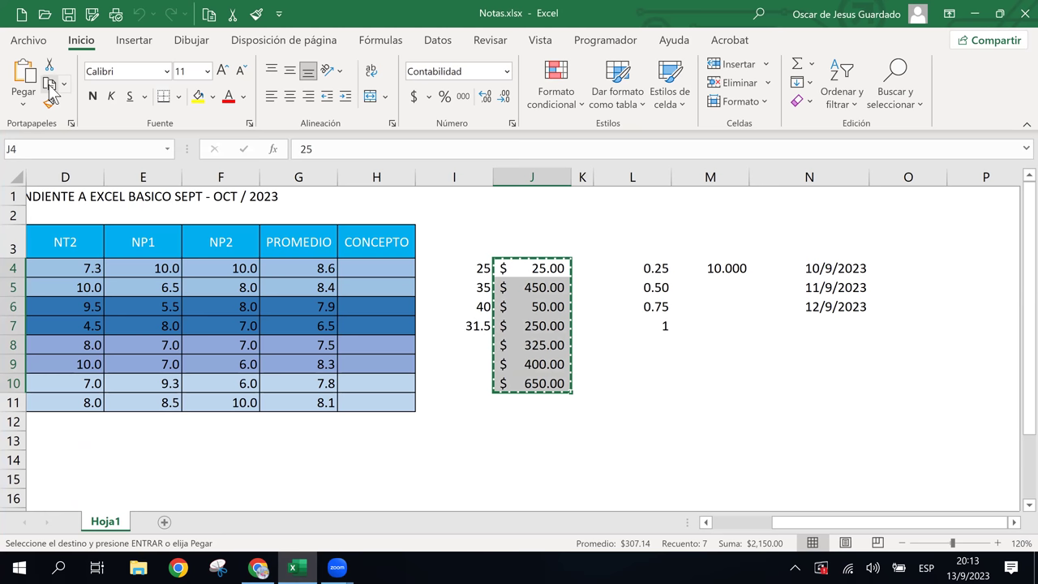
{"action": "key", "text": "Escape"}
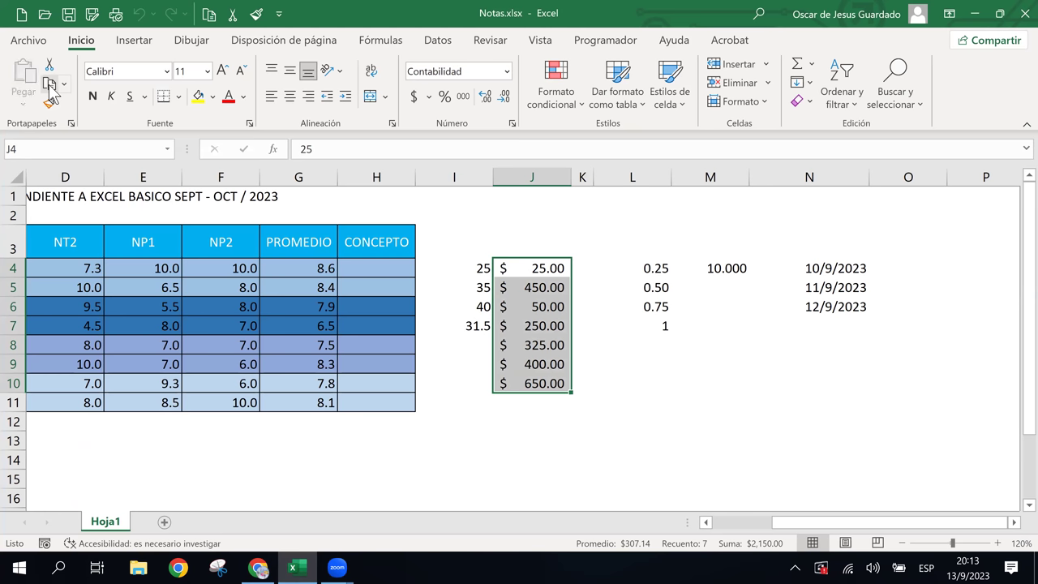
{"action": "left_click", "coordinate": [49, 86]}
{"action": "left_click", "coordinate": [49, 86]}
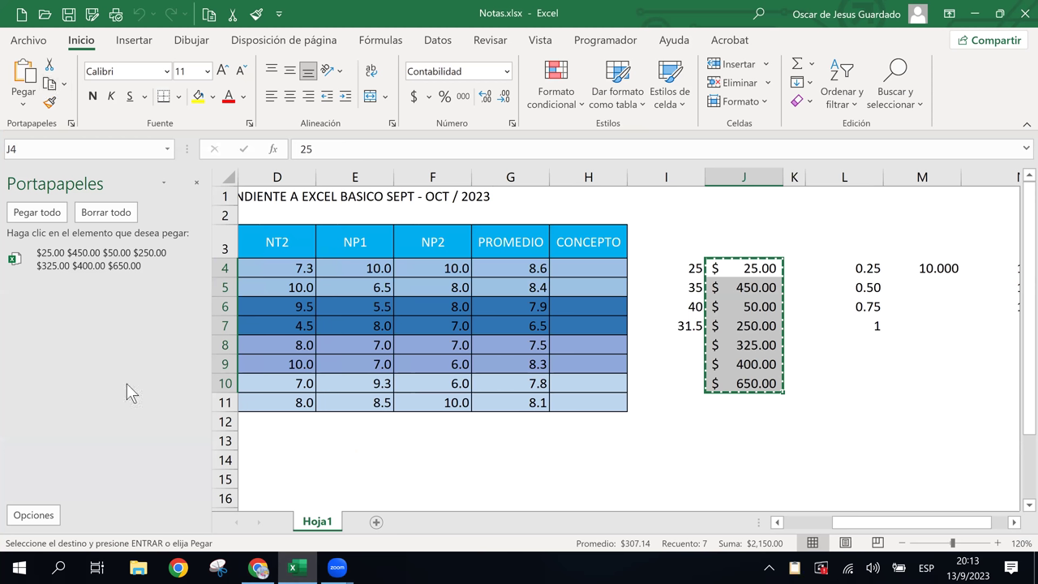
Step: Show the Pegar/Eliminar options of the $25.00–$650.00 clipboard item, then select H4
{"action": "left_click", "coordinate": [194, 263]}
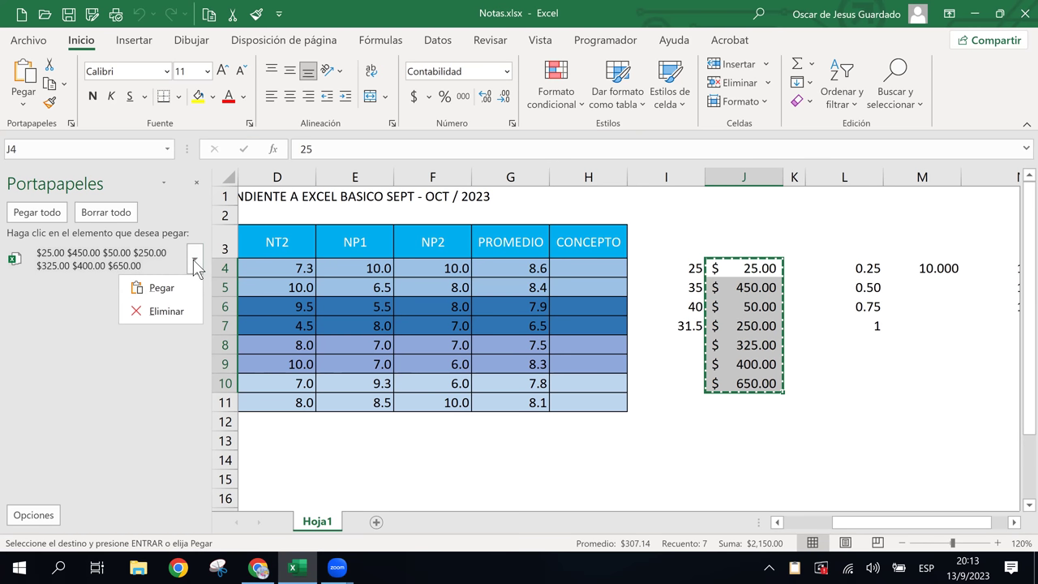
{"action": "left_click", "coordinate": [195, 263]}
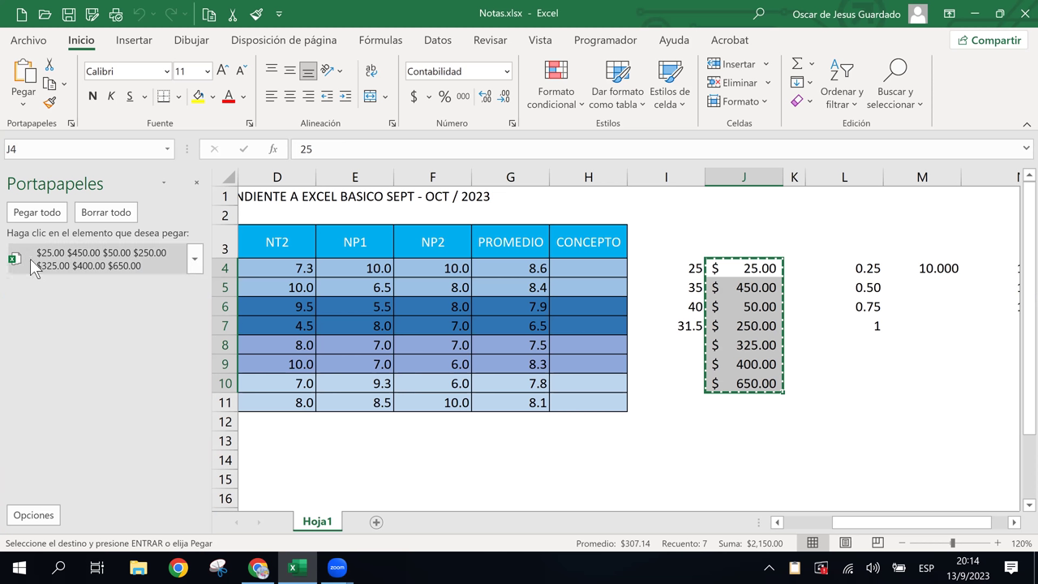
{"action": "left_click", "coordinate": [197, 260]}
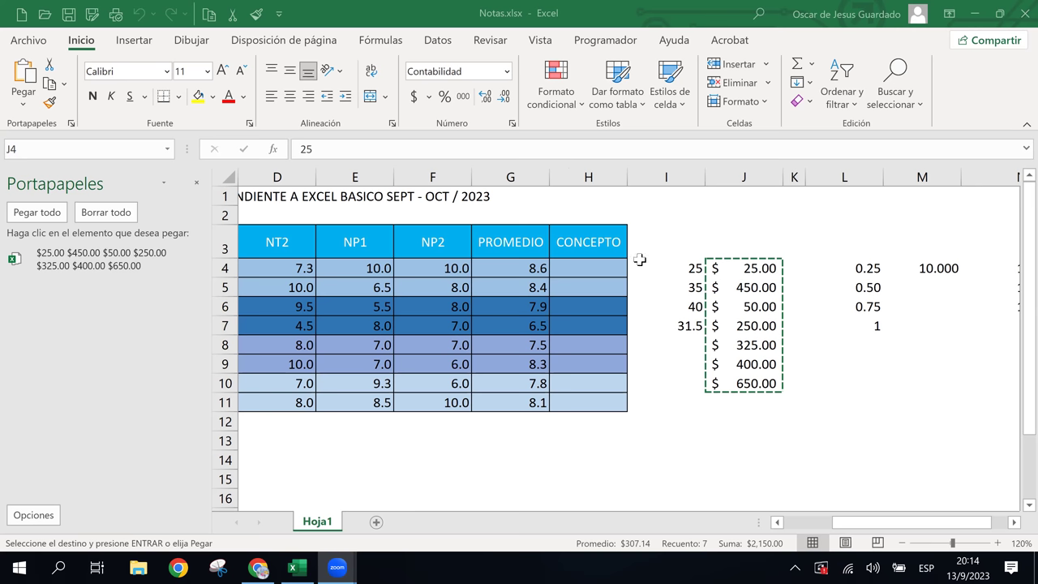
{"action": "left_click", "coordinate": [573, 265]}
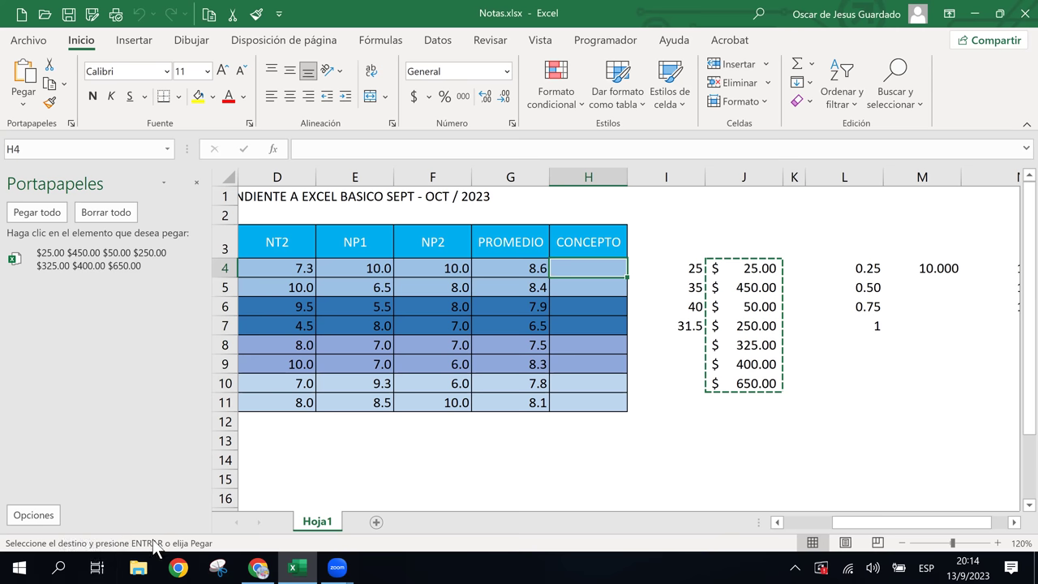
Step: Search 'agr' in Windows search, then dismiss it to get back to Notas.xlsx
{"action": "left_click", "coordinate": [63, 570]}
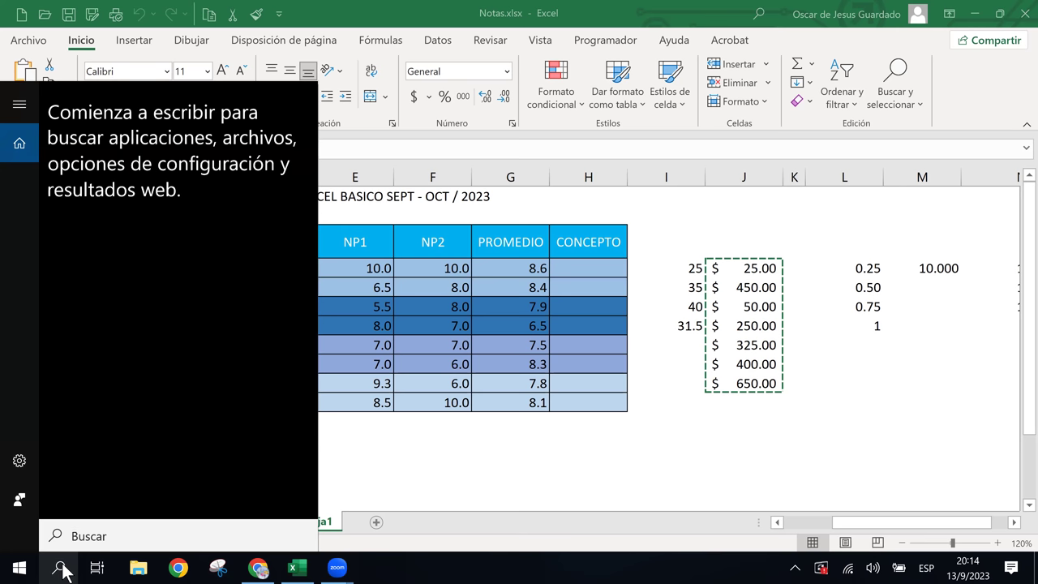
{"action": "type", "text": "agr"}
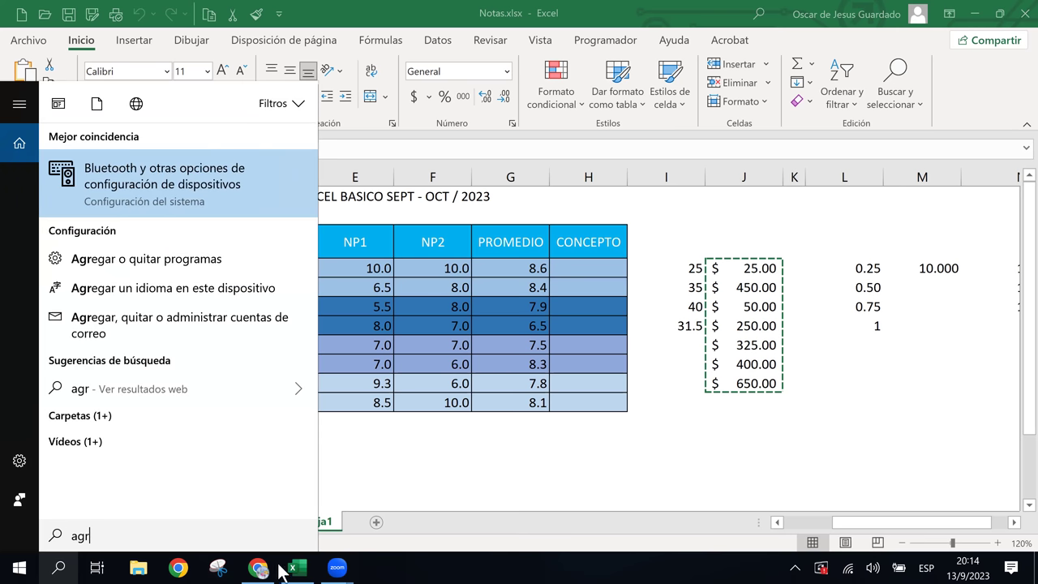
{"action": "left_click", "coordinate": [401, 448]}
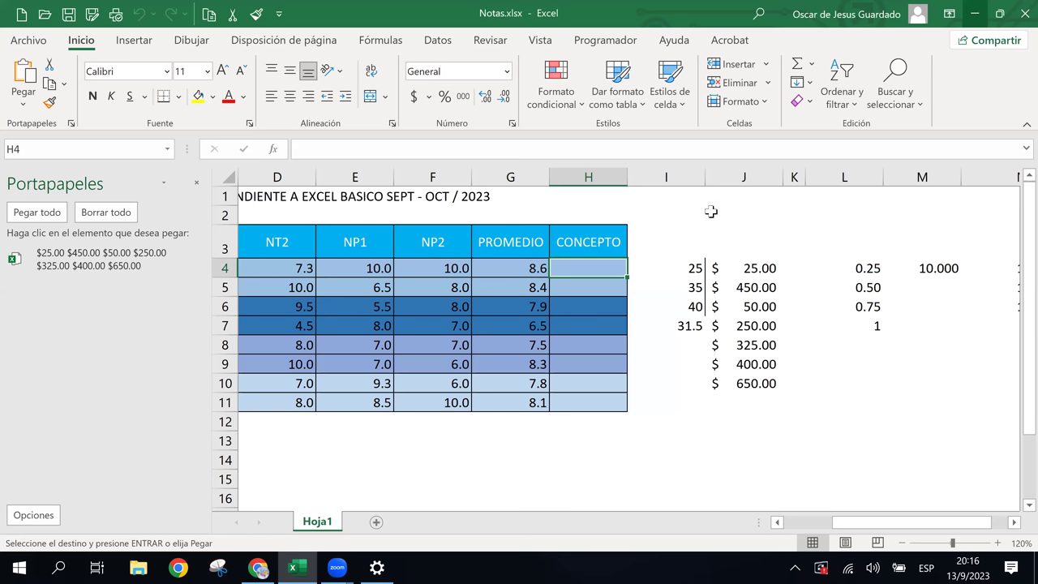
{"action": "left_click", "coordinate": [745, 306]}
{"action": "left_click", "coordinate": [743, 270]}
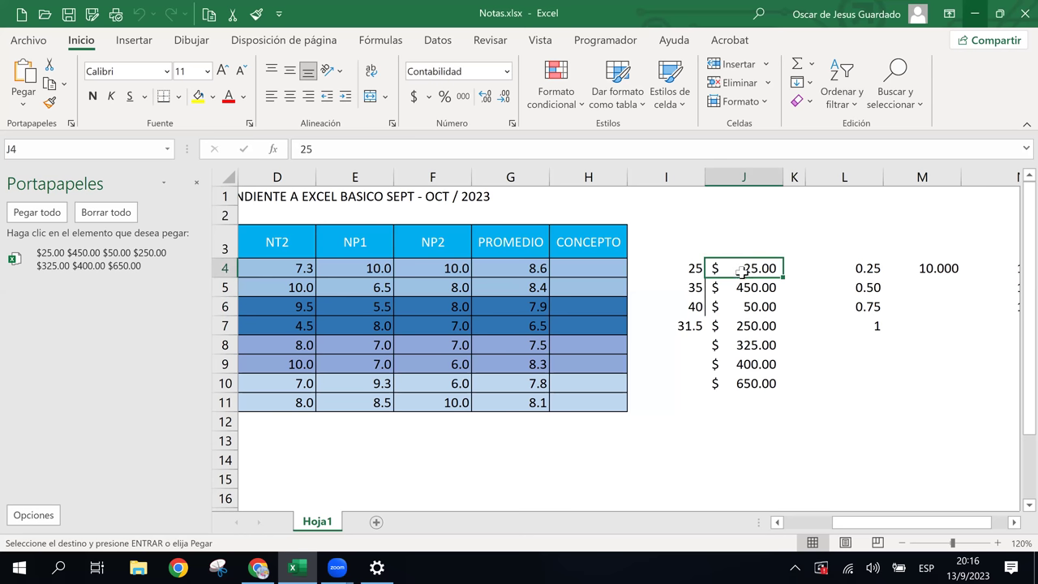
{"action": "left_click_drag", "start_coordinate": [740, 272], "coordinate": [737, 374]}
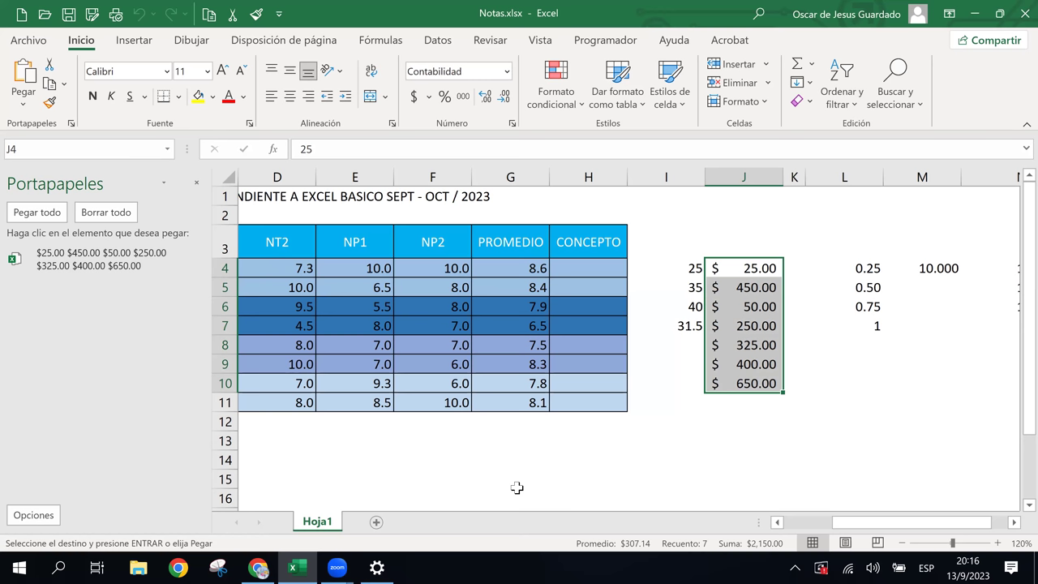
{"action": "left_click", "coordinate": [736, 443]}
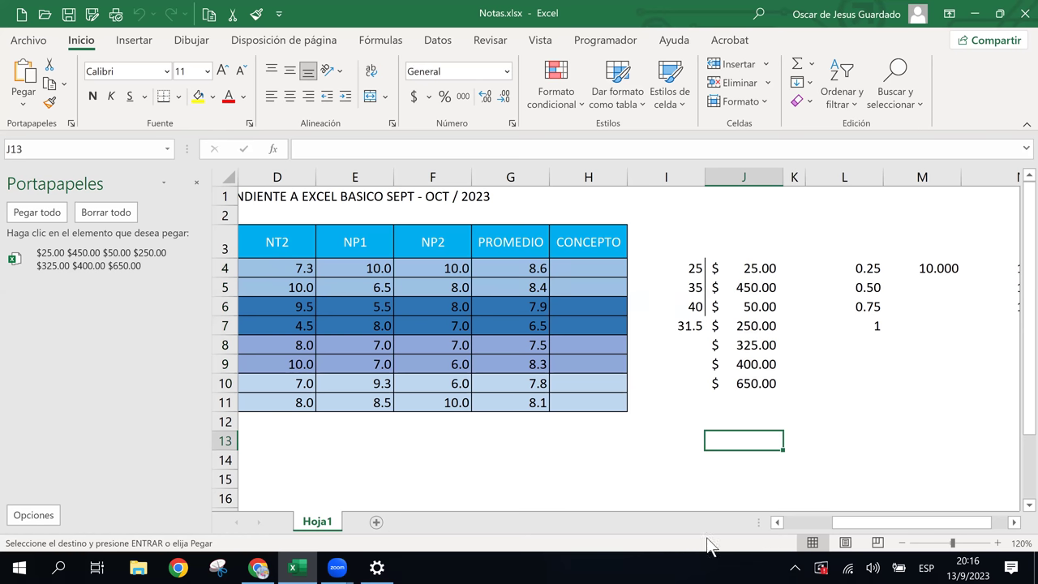
{"action": "left_click", "coordinate": [778, 523]}
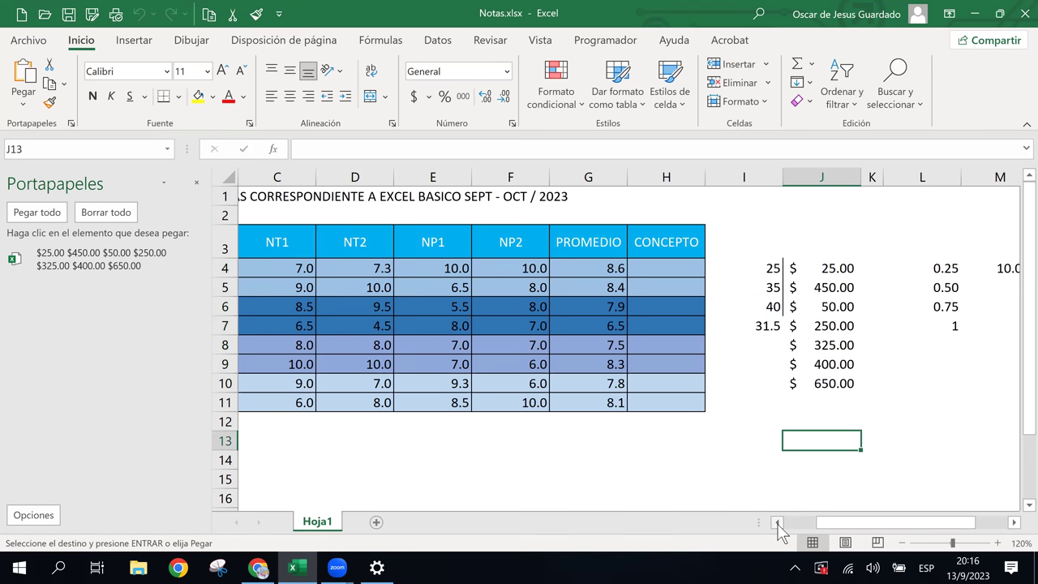
Step: Copy the CODIGO–NT2 block A3:D11 and paste that new clipboard item back at A3
{"action": "left_click_drag", "start_coordinate": [273, 234], "coordinate": [575, 408]}
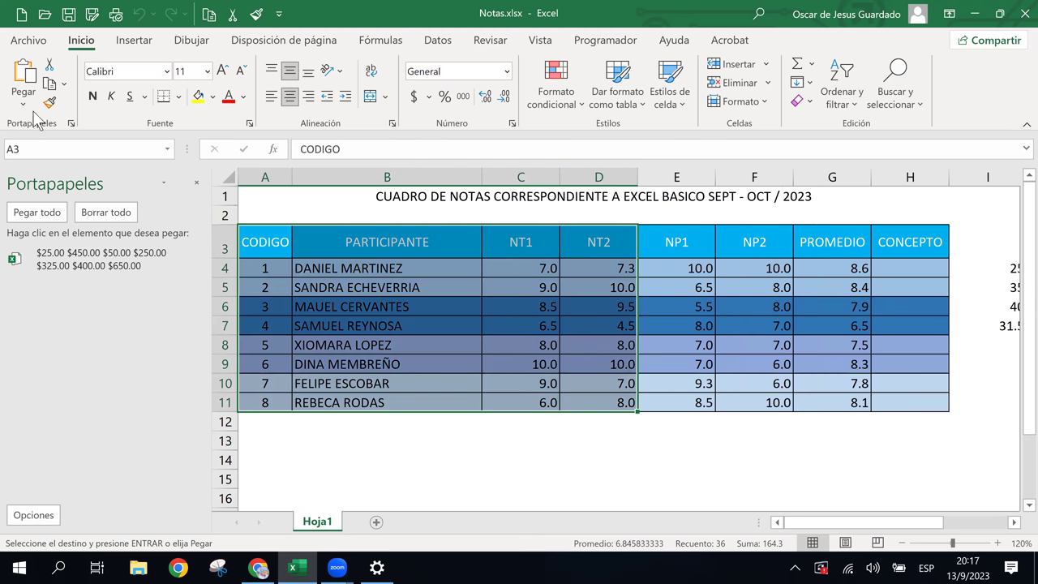
{"action": "left_click", "coordinate": [48, 85]}
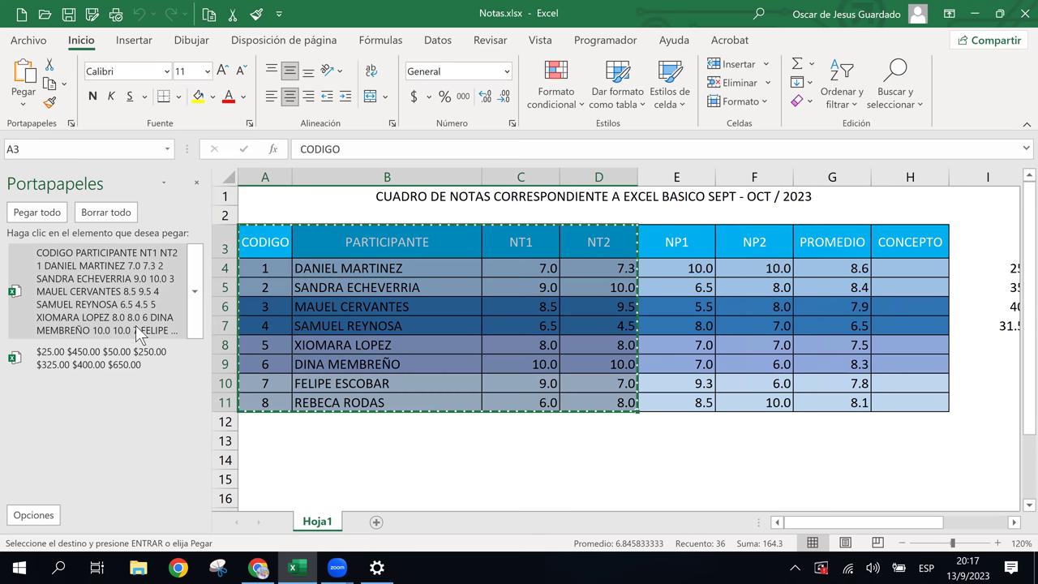
{"action": "left_click", "coordinate": [195, 286]}
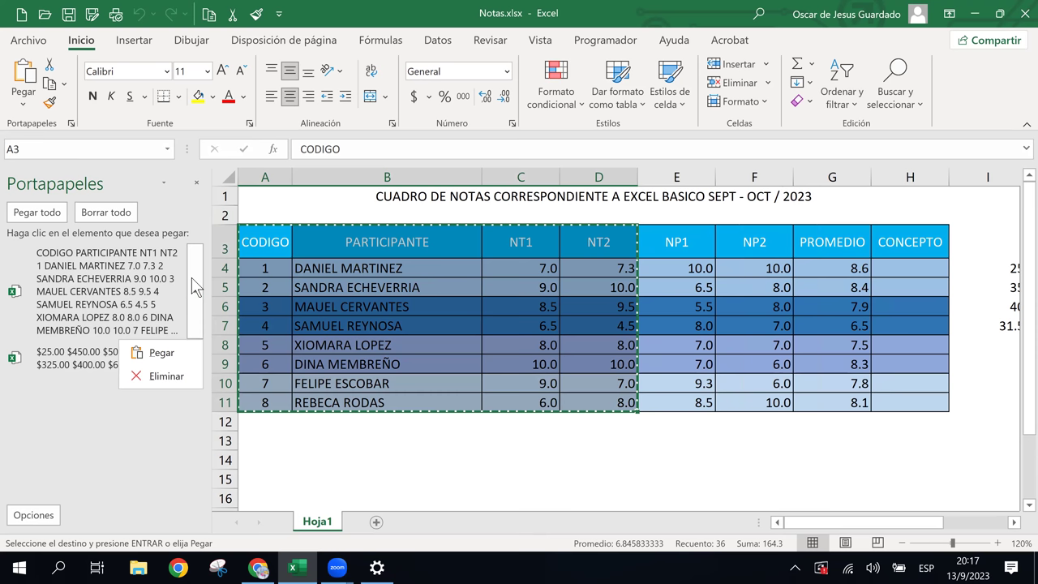
{"action": "left_click", "coordinate": [158, 353]}
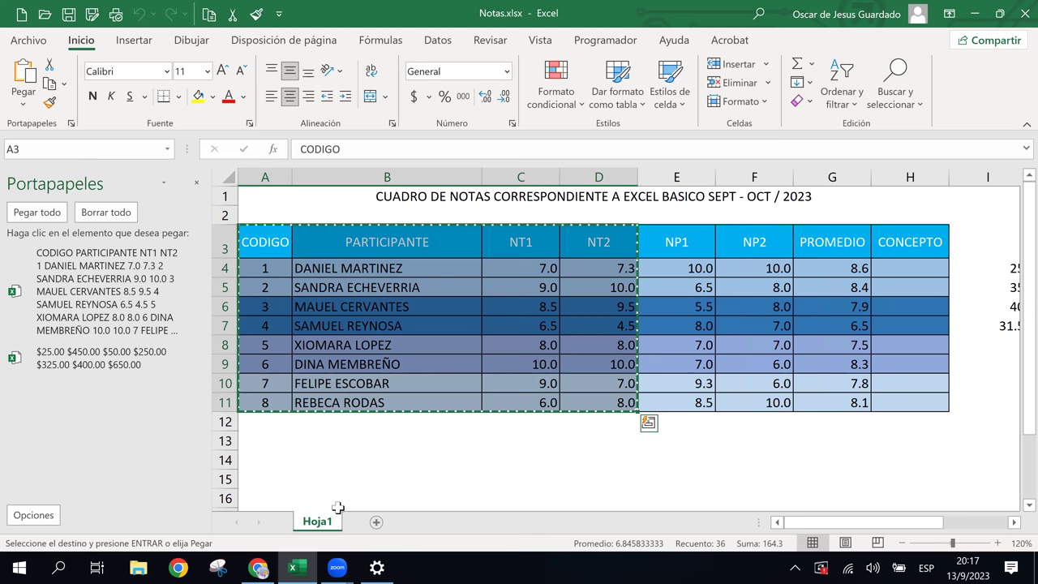
{"action": "left_click", "coordinate": [297, 568]}
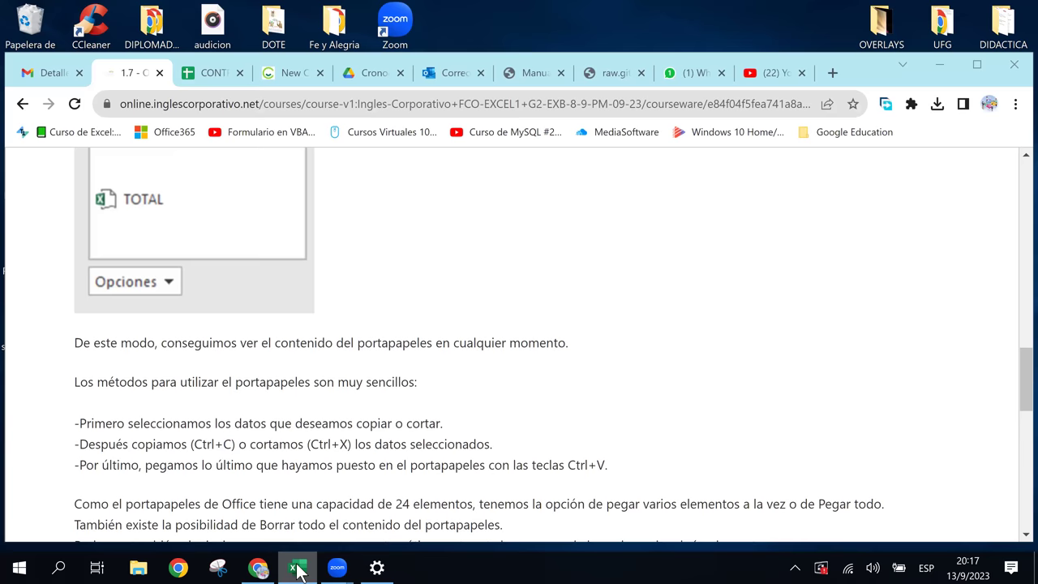
{"action": "left_click", "coordinate": [297, 568]}
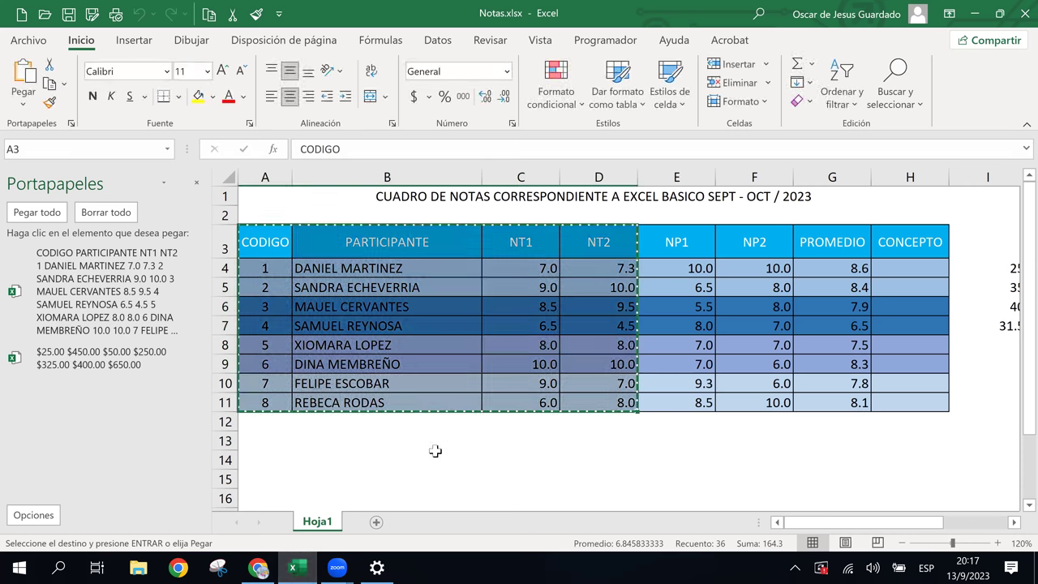
{"action": "scroll", "coordinate": [436, 450], "scroll_direction": "down", "scroll_amount": 1}
{"action": "scroll", "coordinate": [435, 451], "scroll_direction": "down", "scroll_amount": 1}
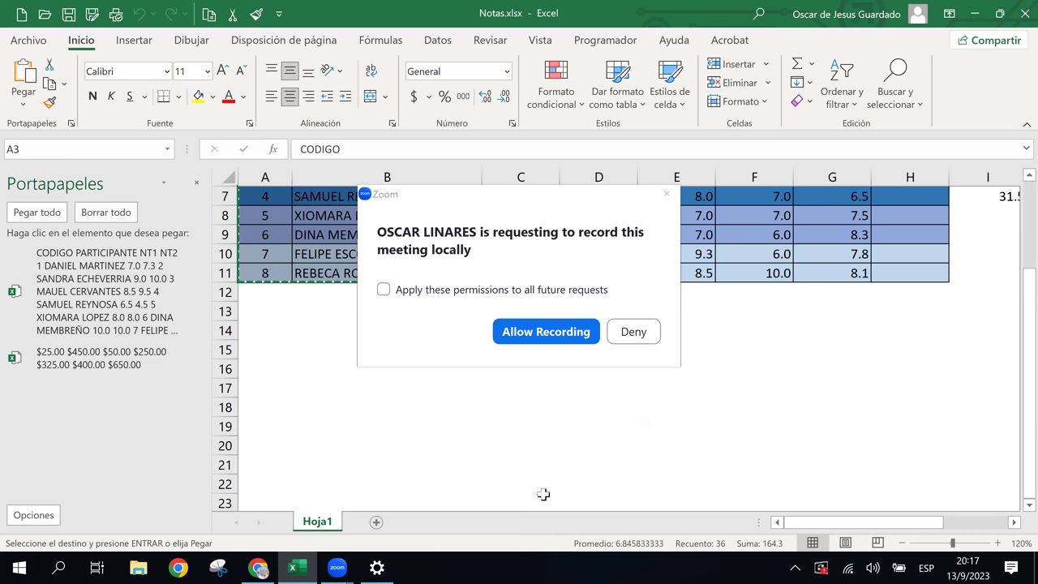
Step: Accept both Zoom recording requests and click an empty cell below the grades table
{"action": "left_click", "coordinate": [552, 339]}
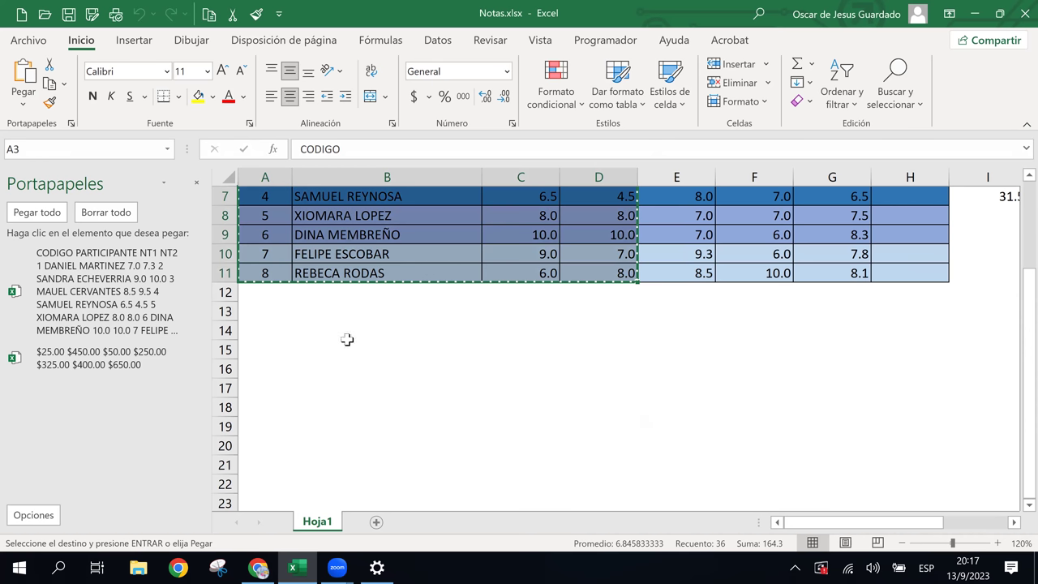
{"action": "left_click", "coordinate": [299, 316]}
{"action": "left_click", "coordinate": [271, 325]}
{"action": "left_click", "coordinate": [280, 315]}
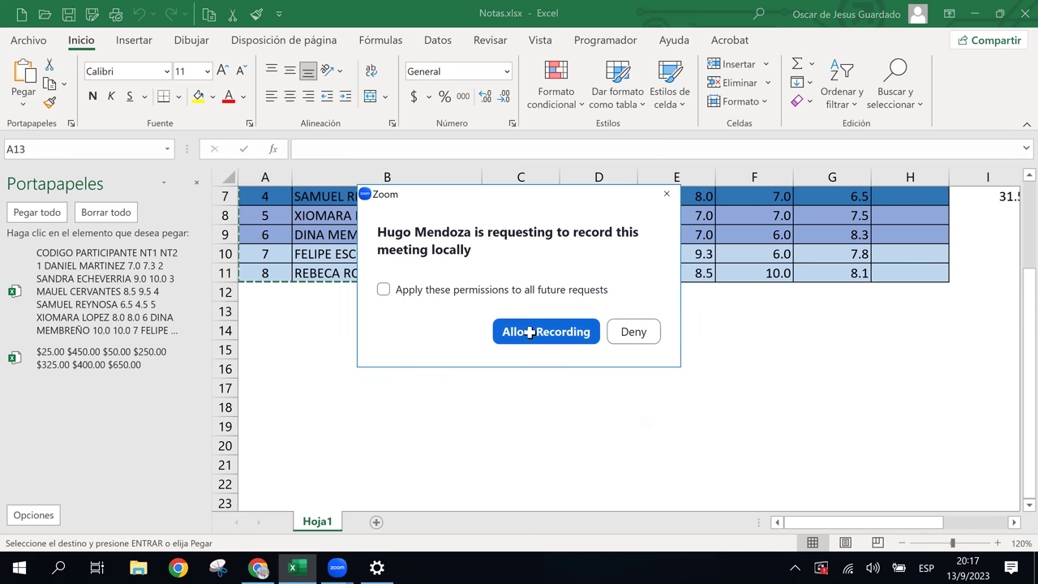
{"action": "left_click", "coordinate": [532, 338]}
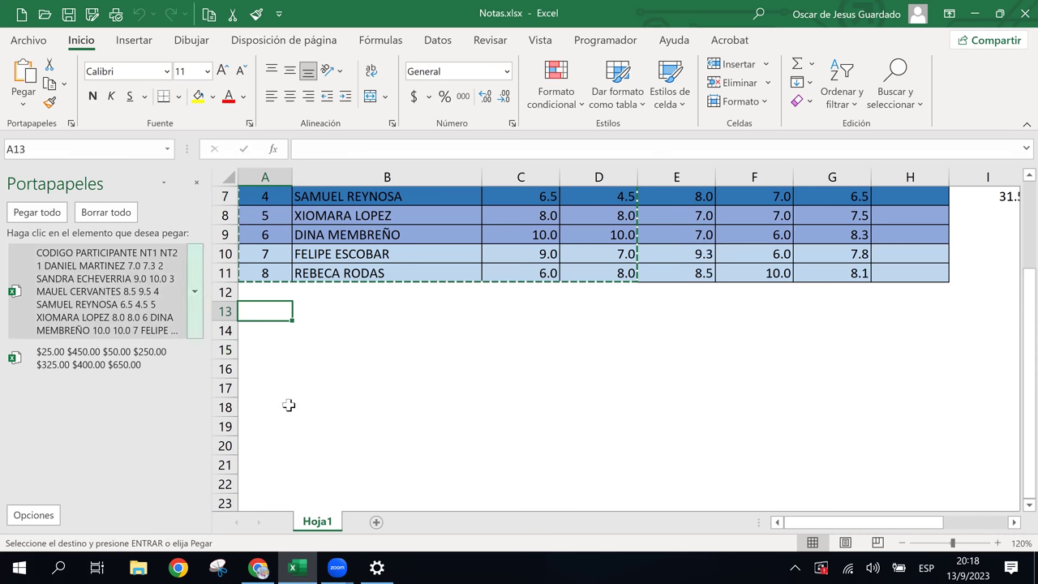
Step: Paste the $25.00–$650.00 amounts item from the Portapapeles pane into A15
{"action": "left_click", "coordinate": [261, 349]}
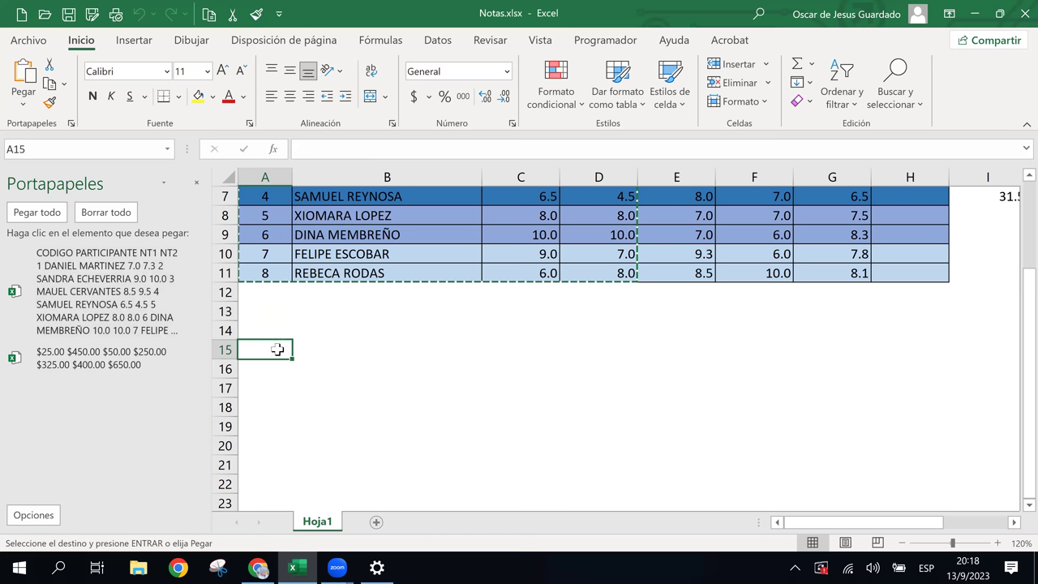
{"action": "left_click", "coordinate": [86, 352]}
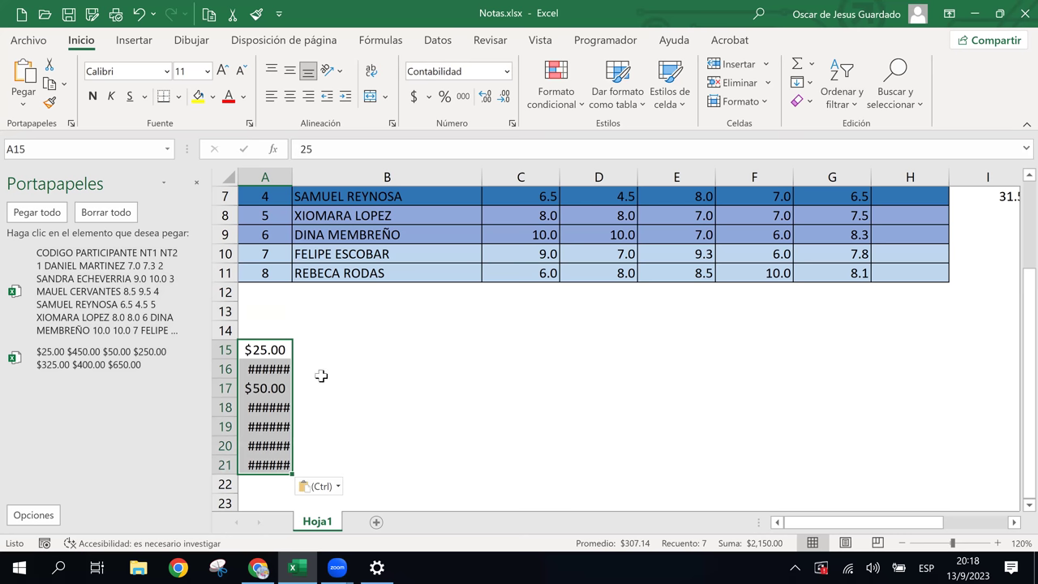
Step: Widen column A until the amounts $25.00 through $650.00 in A15:A21 display fully
{"action": "left_click_drag", "start_coordinate": [298, 182], "coordinate": [323, 176]}
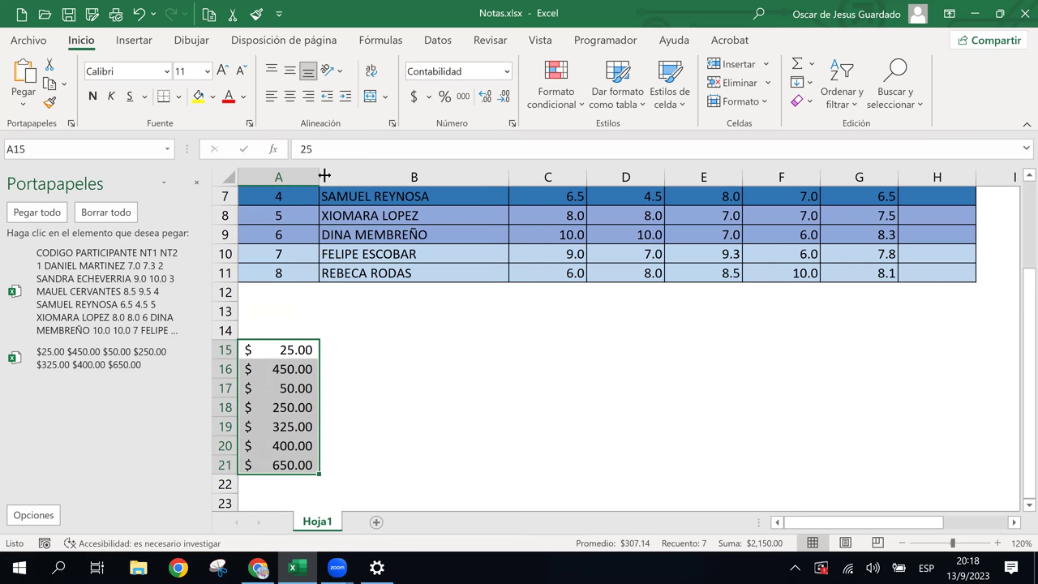
{"action": "left_click_drag", "start_coordinate": [321, 176], "coordinate": [308, 177]}
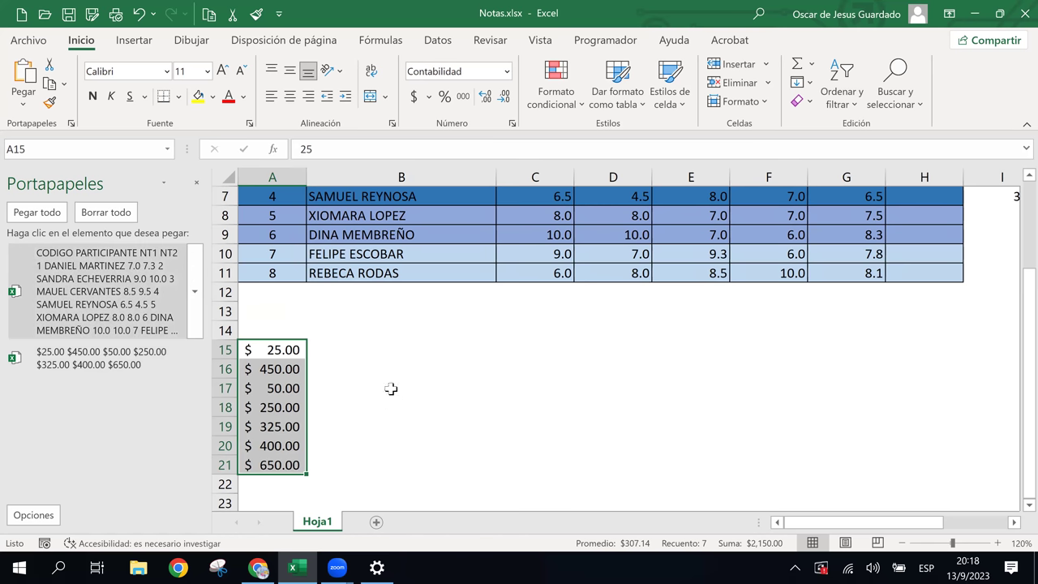
{"action": "left_click", "coordinate": [412, 349]}
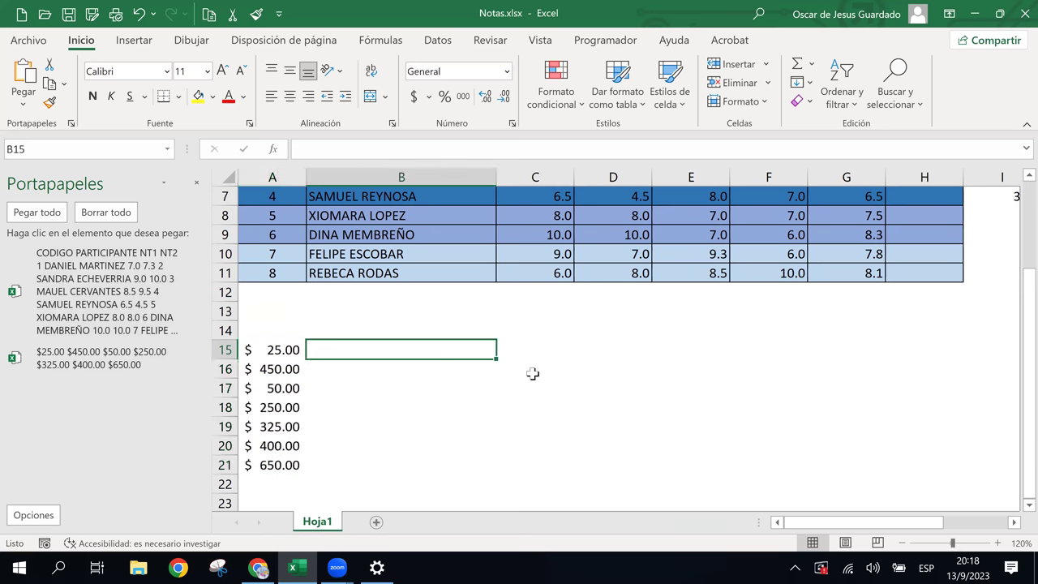
Step: Paste the amounts and then the grades table block at B15, undoing each with Ctrl+Z
{"action": "key", "text": "ctrl+v"}
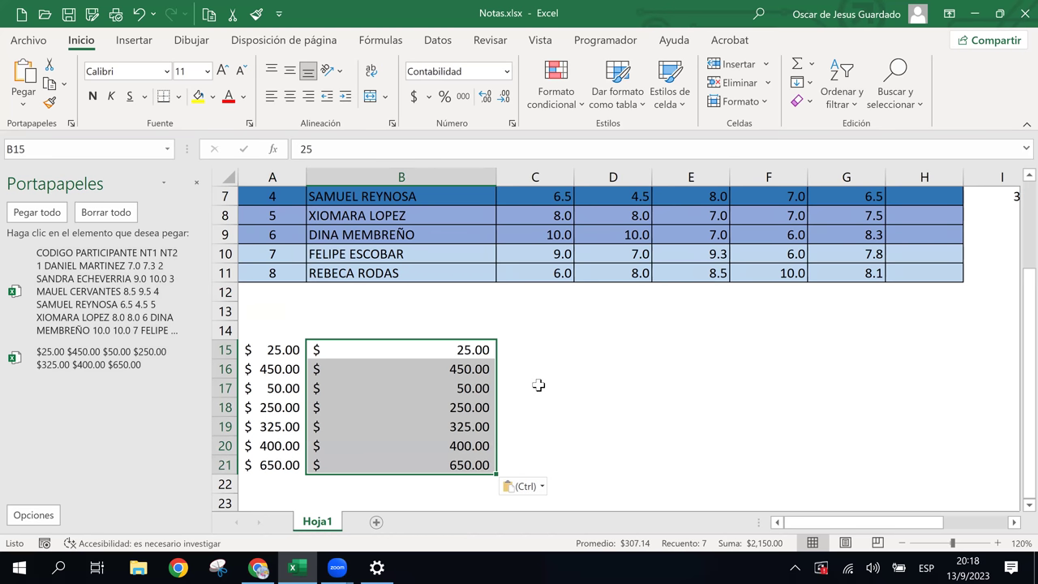
{"action": "key", "text": "ctrl+z"}
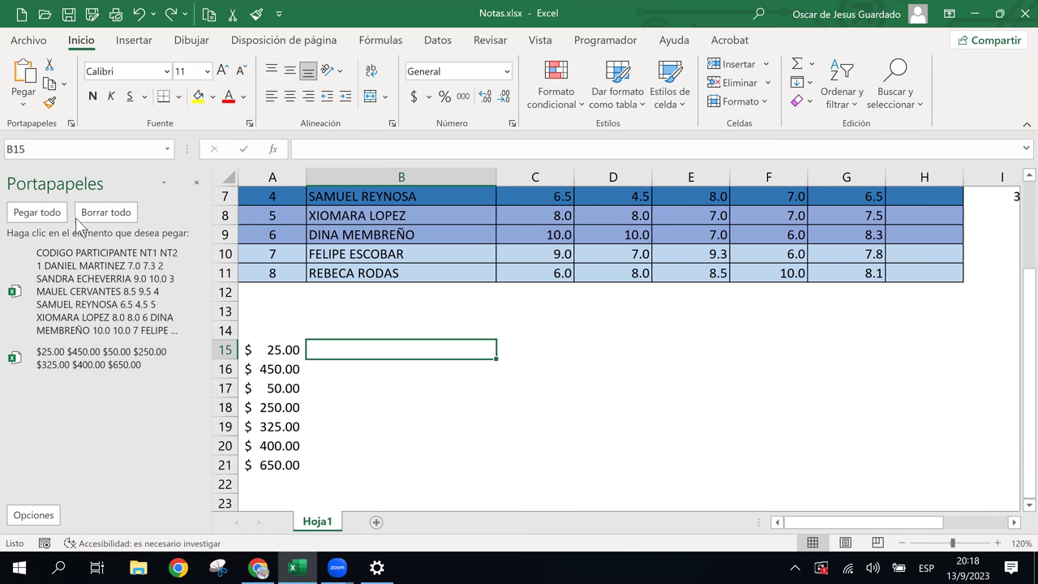
{"action": "left_click", "coordinate": [130, 270]}
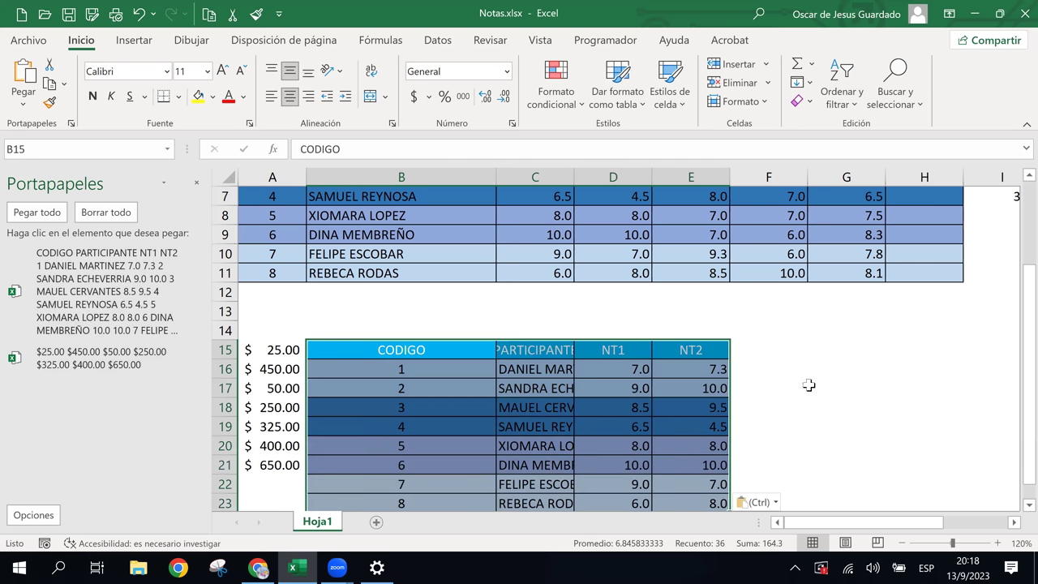
{"action": "left_click", "coordinate": [812, 389]}
{"action": "left_click", "coordinate": [554, 390]}
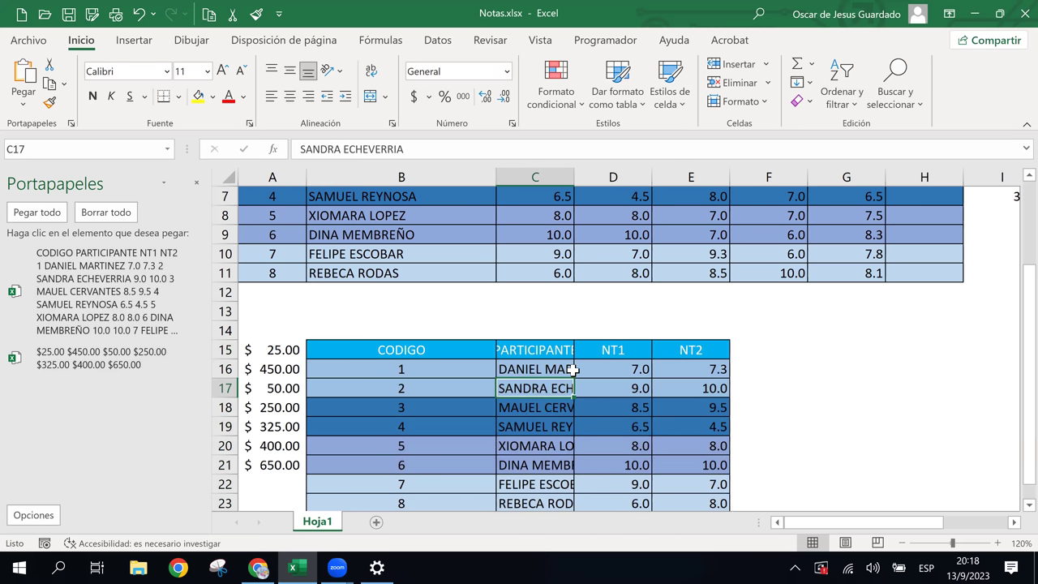
{"action": "key", "text": "ctrl+z"}
{"action": "key", "text": "ctrl+z"}
{"action": "key", "text": "ctrl+z"}
Step: Minimize the Settings window and select an empty cell below the grades table
{"action": "left_click", "coordinate": [333, 335]}
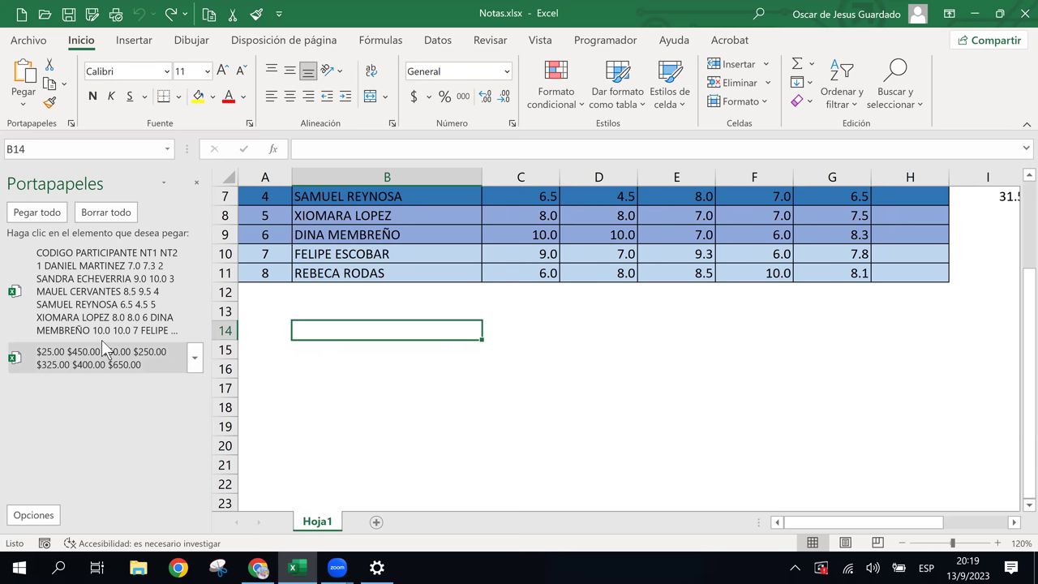
{"action": "left_click", "coordinate": [376, 566]}
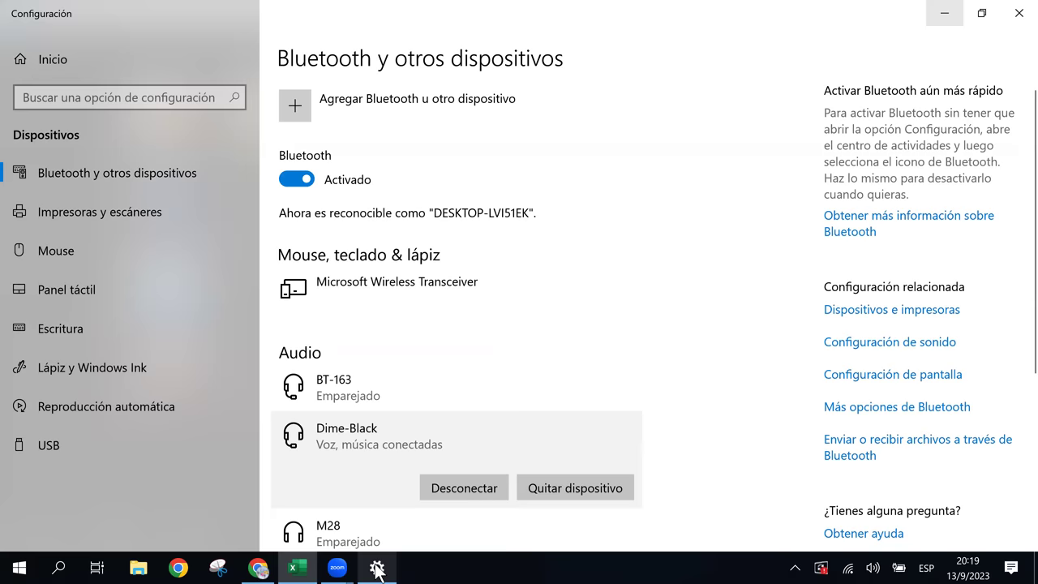
{"action": "left_click", "coordinate": [375, 565]}
{"action": "left_click", "coordinate": [354, 407]}
{"action": "left_click", "coordinate": [352, 335]}
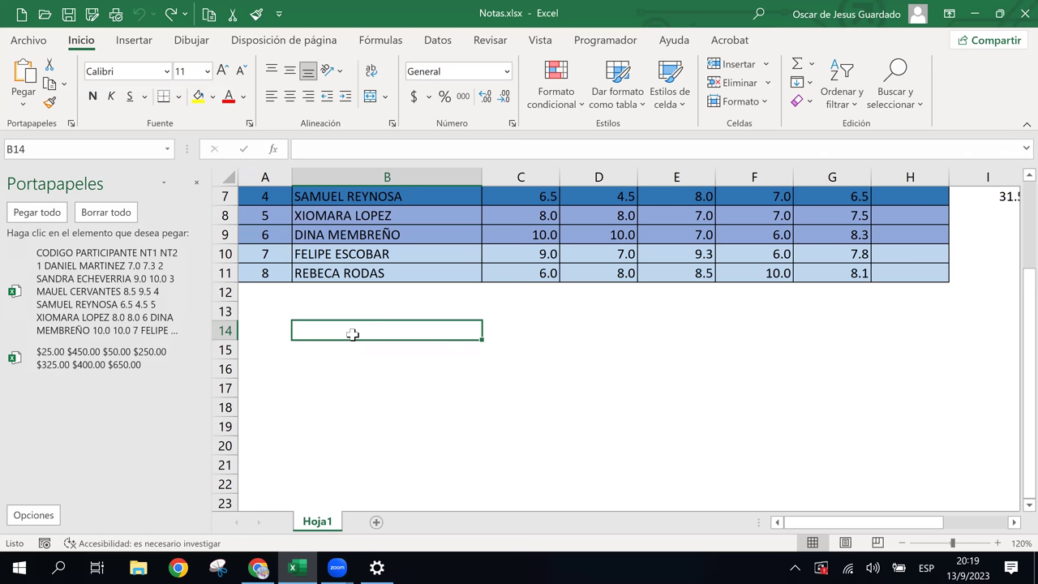
{"action": "left_click", "coordinate": [405, 369]}
Step: On the course page, highlight the (Ctrl+X) and (Ctrl+C) shortcuts in the lesson's methods list
{"action": "left_click", "coordinate": [259, 567]}
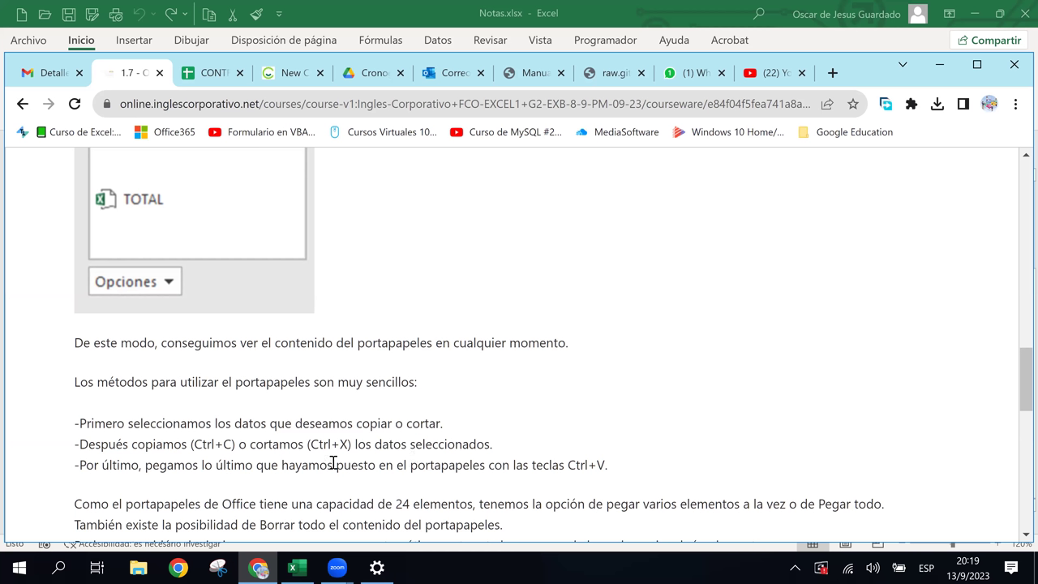
{"action": "left_click_drag", "start_coordinate": [310, 444], "coordinate": [357, 446]}
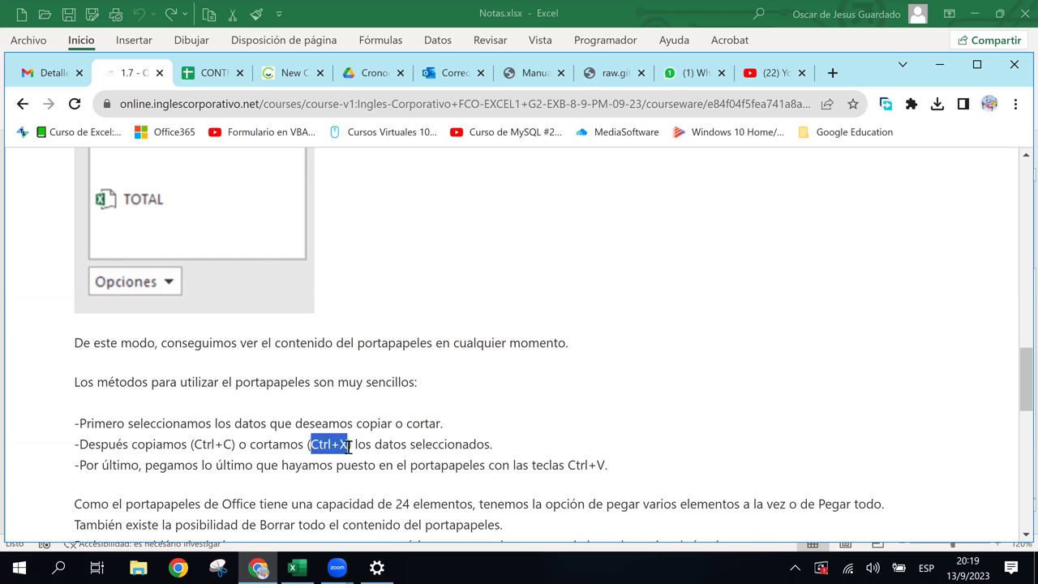
{"action": "left_click", "coordinate": [340, 444]}
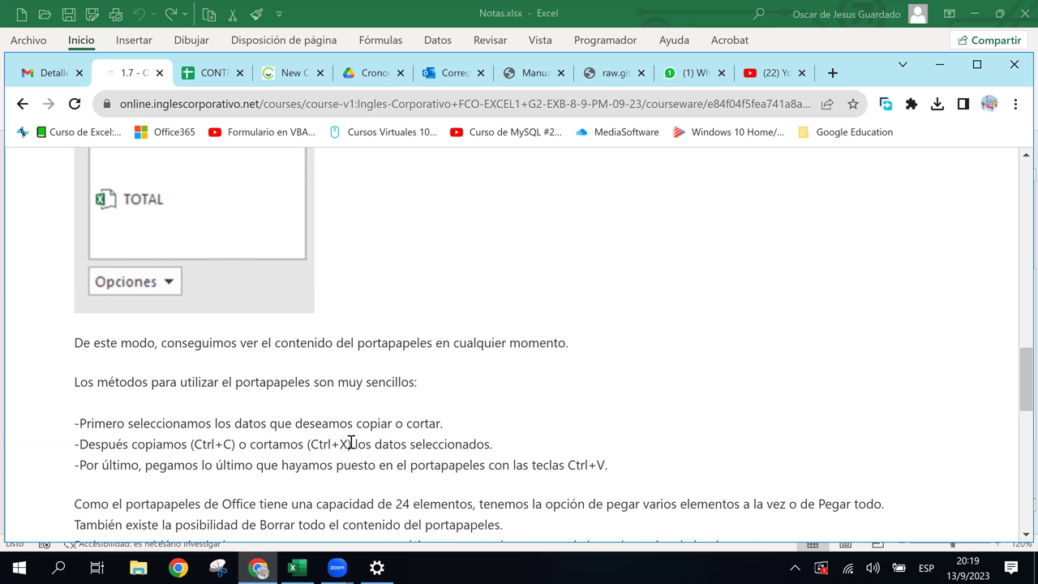
{"action": "left_click_drag", "start_coordinate": [350, 445], "coordinate": [310, 444]}
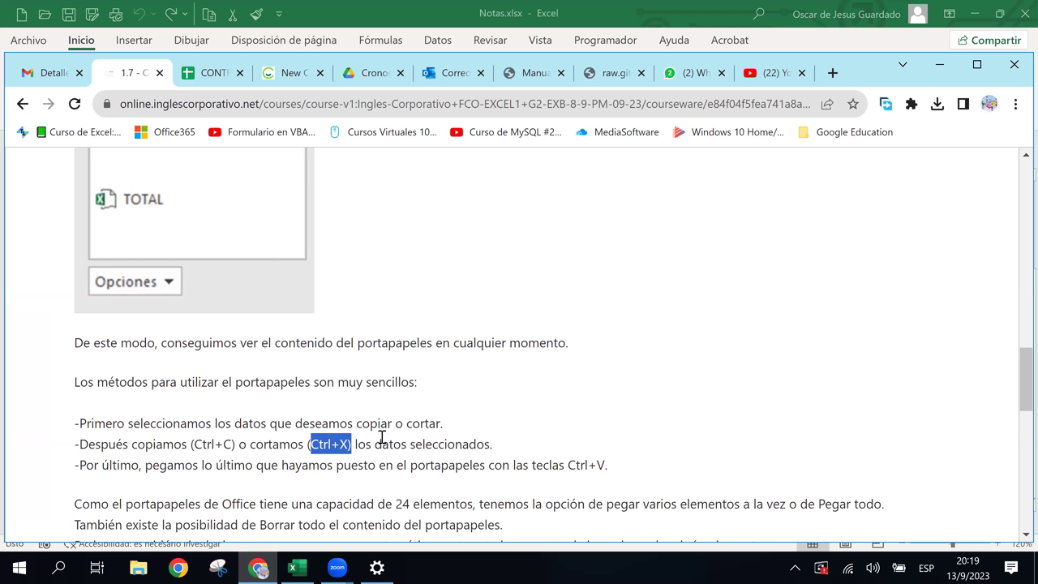
{"action": "double_click", "coordinate": [206, 445]}
{"action": "left_click", "coordinate": [206, 444]}
{"action": "left_click", "coordinate": [227, 445]}
{"action": "left_click_drag", "start_coordinate": [236, 444], "coordinate": [192, 448]}
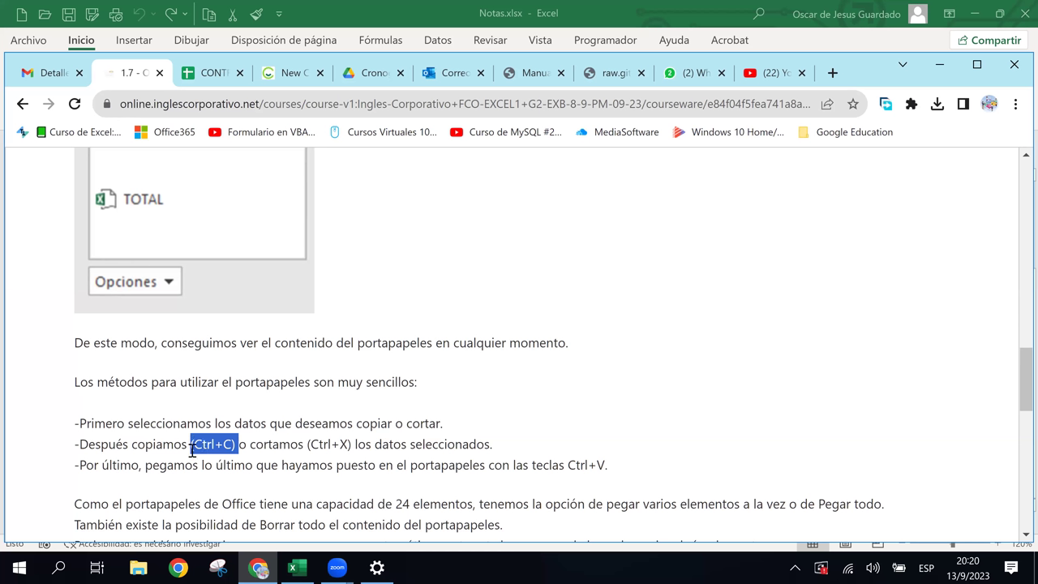
{"action": "left_click", "coordinate": [430, 464]}
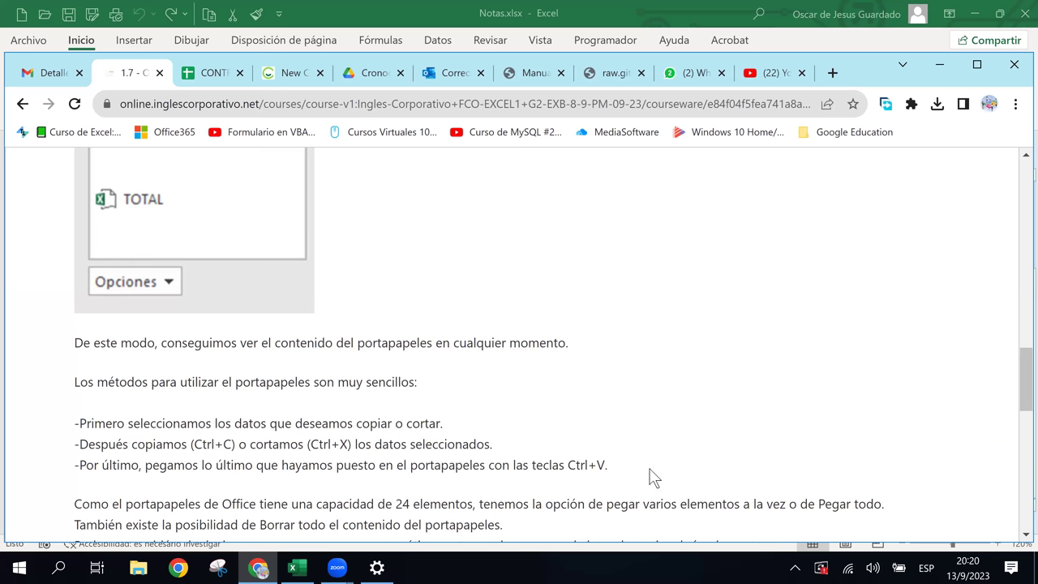
Step: Scroll the lesson down to the Portapapeles pane's Opciones menu screenshot
{"action": "scroll", "coordinate": [352, 417], "scroll_direction": "up", "scroll_amount": 4}
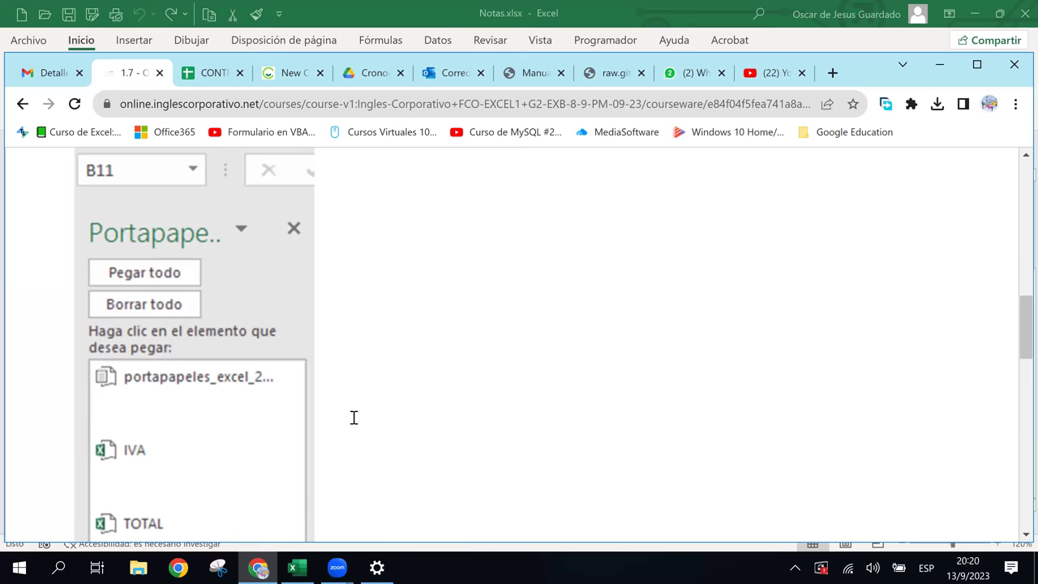
{"action": "scroll", "coordinate": [352, 424], "scroll_direction": "down", "scroll_amount": 4}
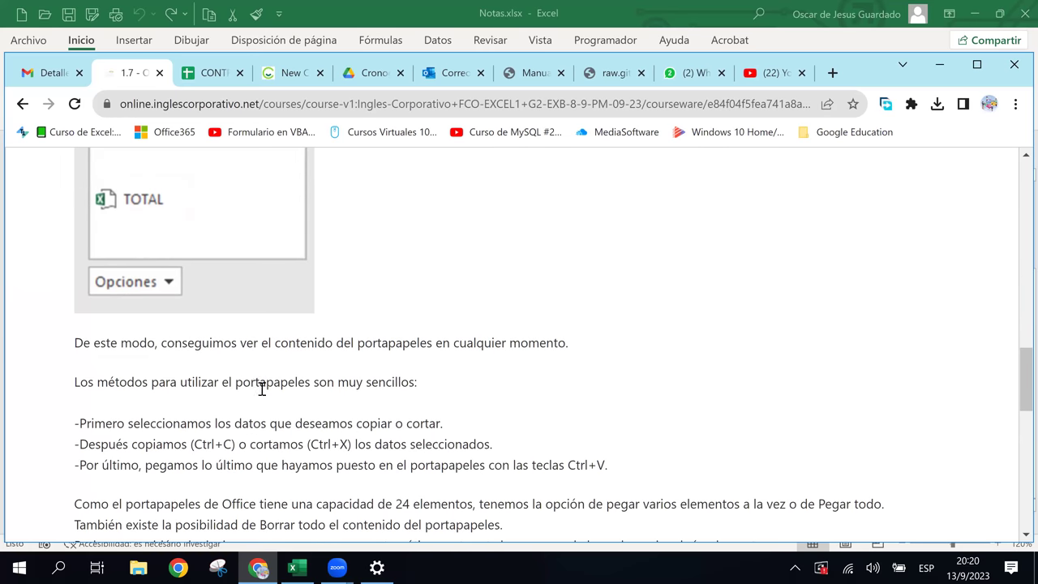
{"action": "scroll", "coordinate": [370, 428], "scroll_direction": "down", "scroll_amount": 2}
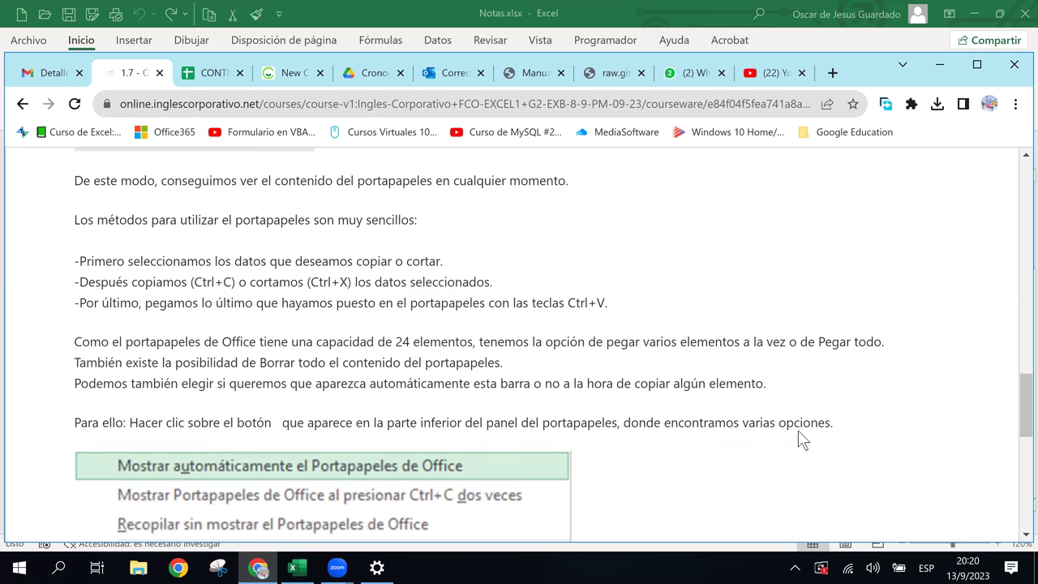
{"action": "scroll", "coordinate": [637, 415], "scroll_direction": "down", "scroll_amount": 2}
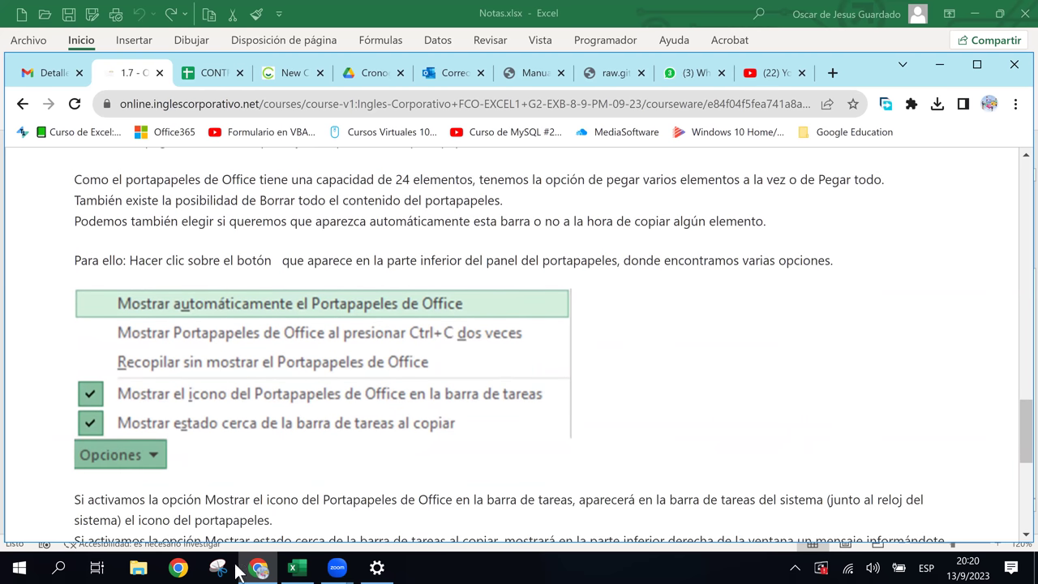
{"action": "left_click", "coordinate": [301, 570]}
Step: Uncheck 'Mostrar automáticamente el Portapapeles de Office' under Opciones and close the clipboard pane
{"action": "left_click", "coordinate": [32, 518]}
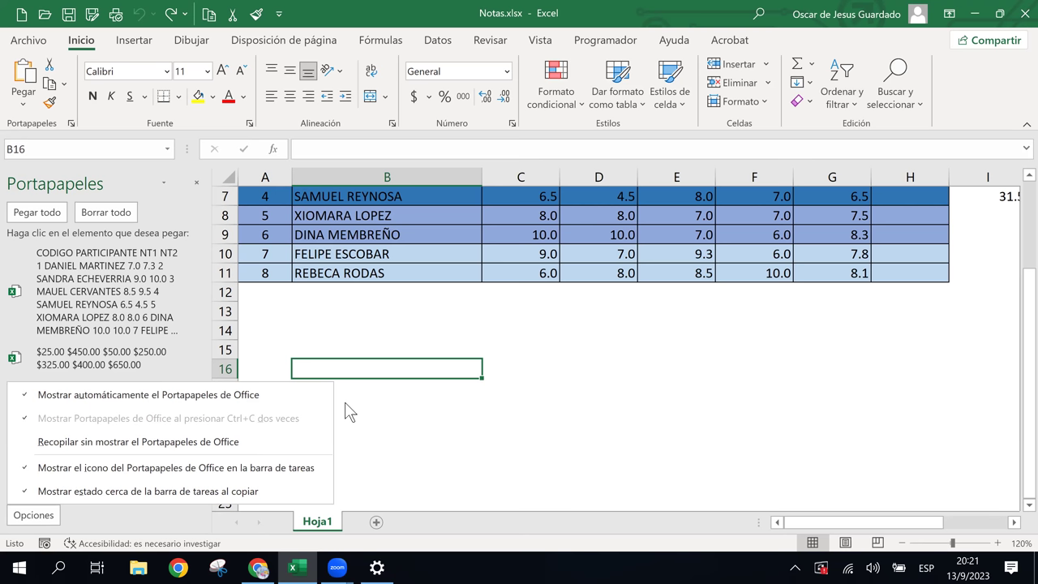
{"action": "left_click", "coordinate": [154, 400]}
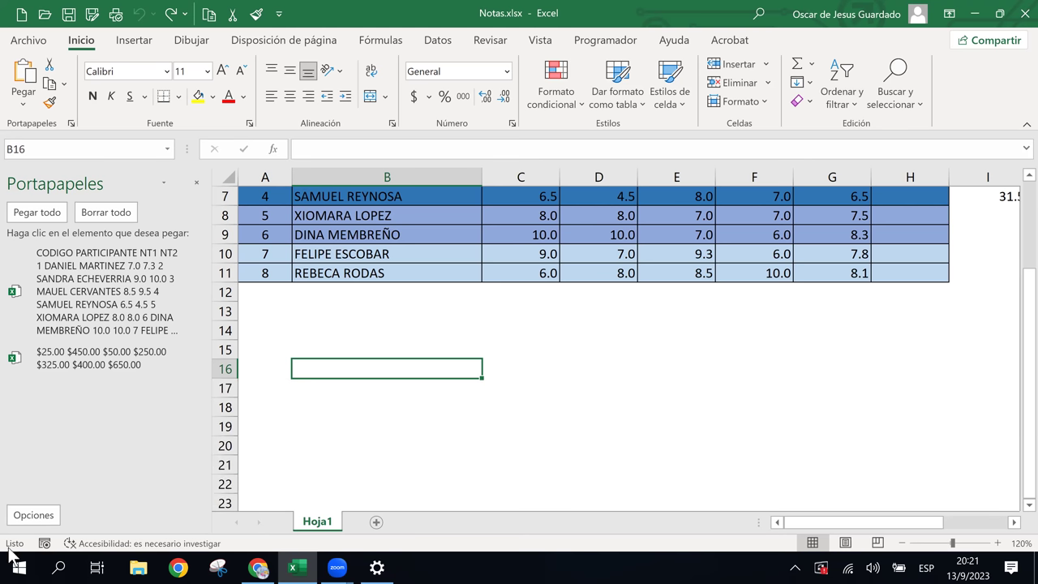
{"action": "left_click", "coordinate": [197, 189]}
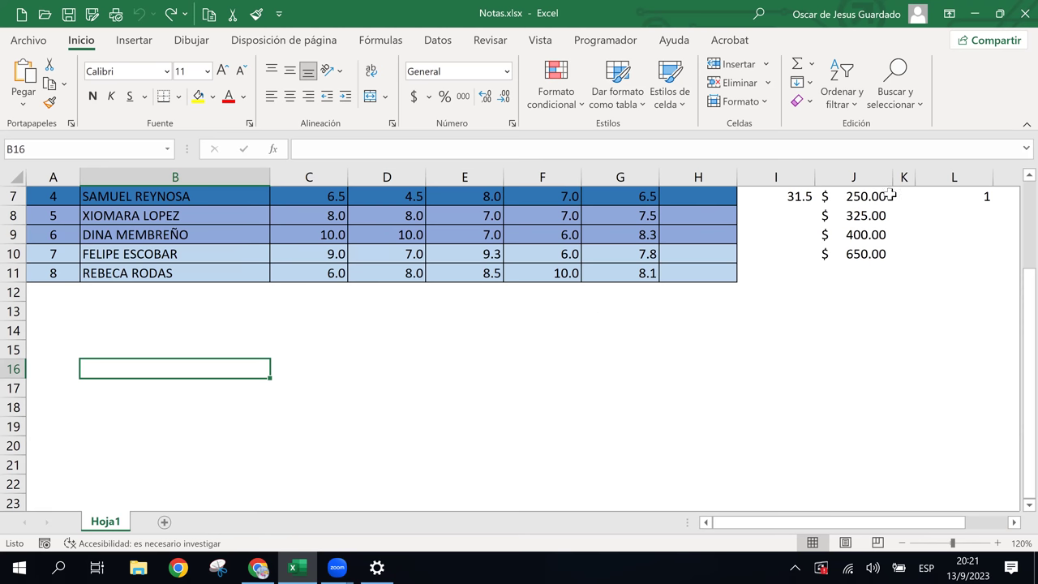
Step: Copy J7:J10, re-check 'Mostrar automáticamente el Portapapeles de Office', then copy the amounts again
{"action": "left_click_drag", "start_coordinate": [863, 197], "coordinate": [862, 253]}
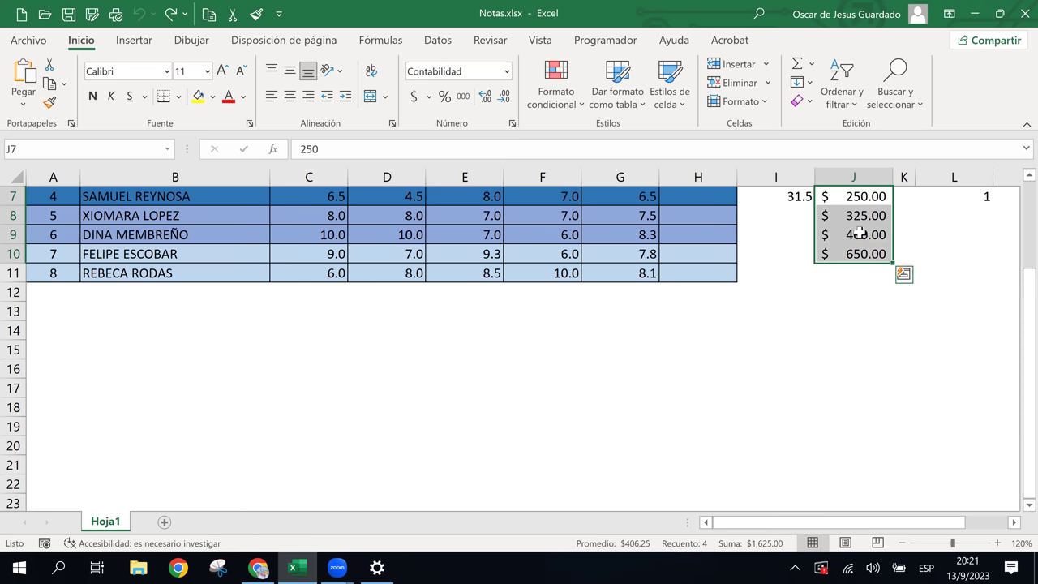
{"action": "key", "text": "ctrl+c"}
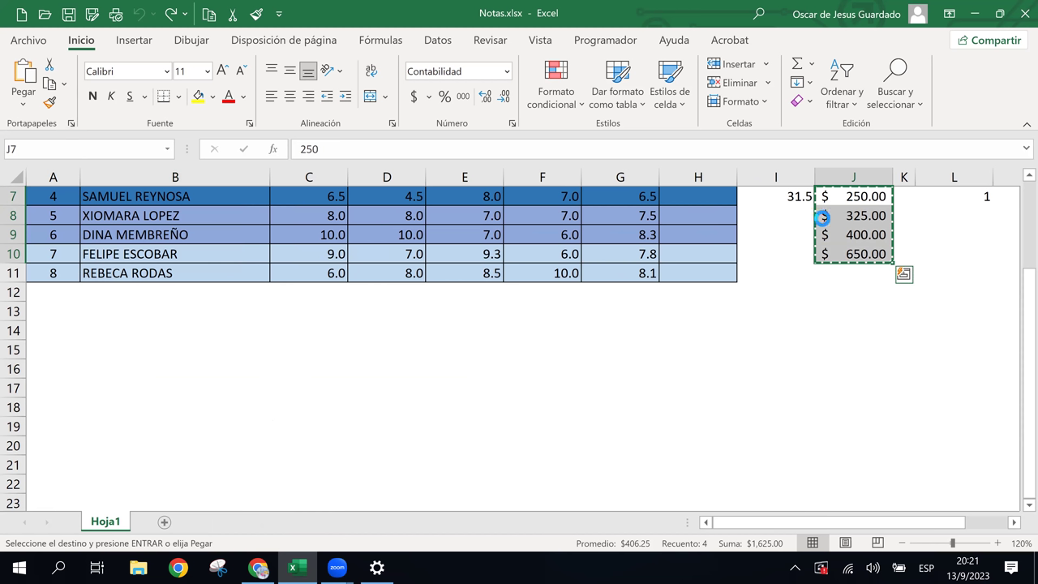
{"action": "left_click", "coordinate": [70, 123]}
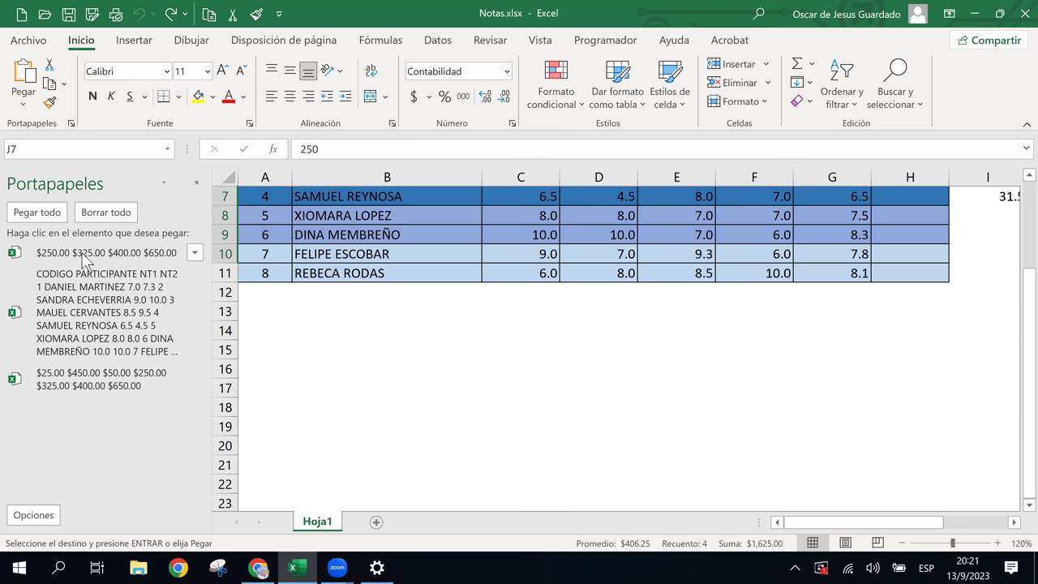
{"action": "left_click", "coordinate": [39, 515]}
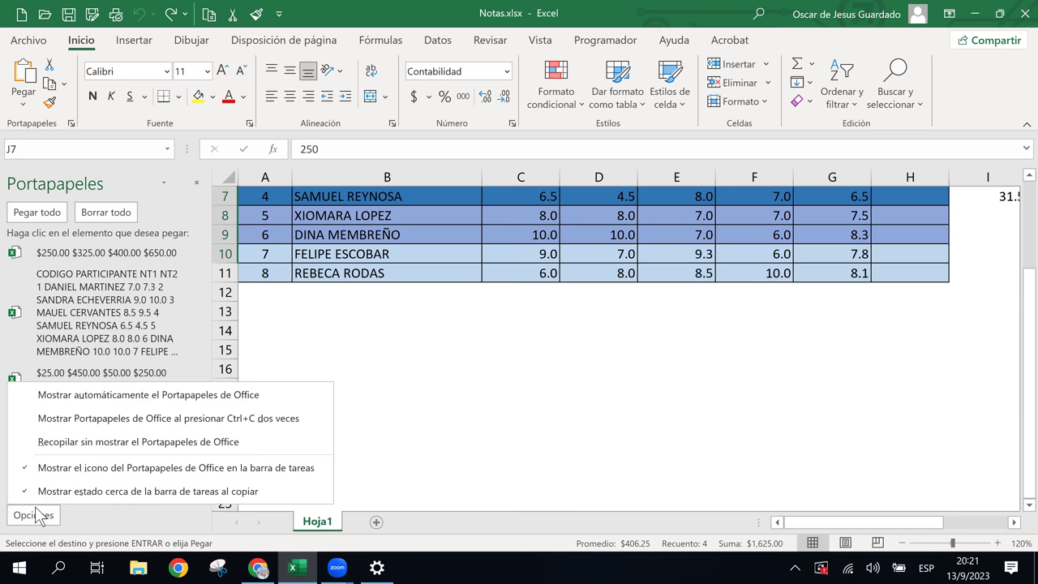
{"action": "left_click", "coordinate": [66, 396]}
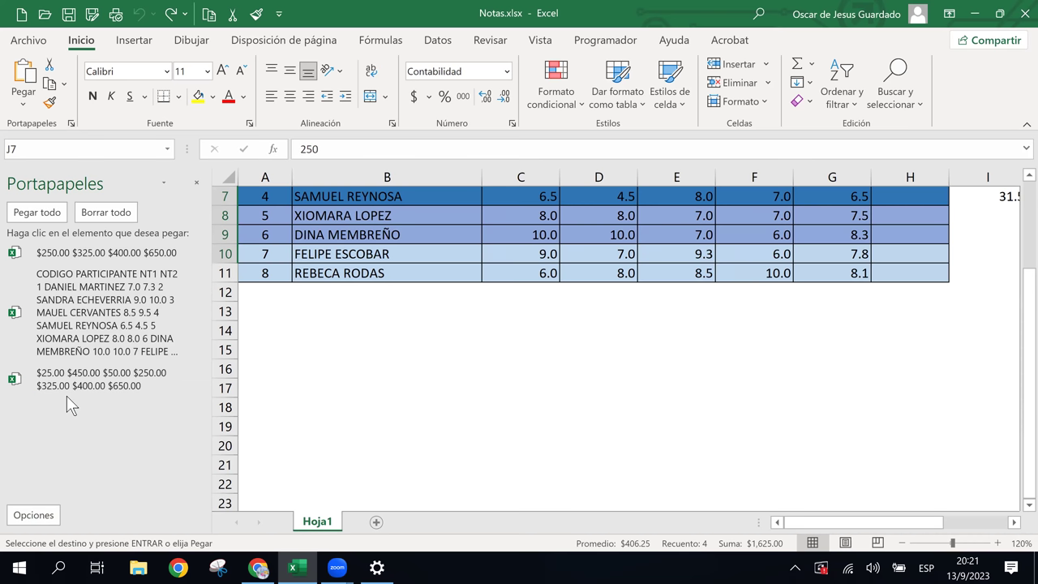
{"action": "left_click", "coordinate": [196, 183]}
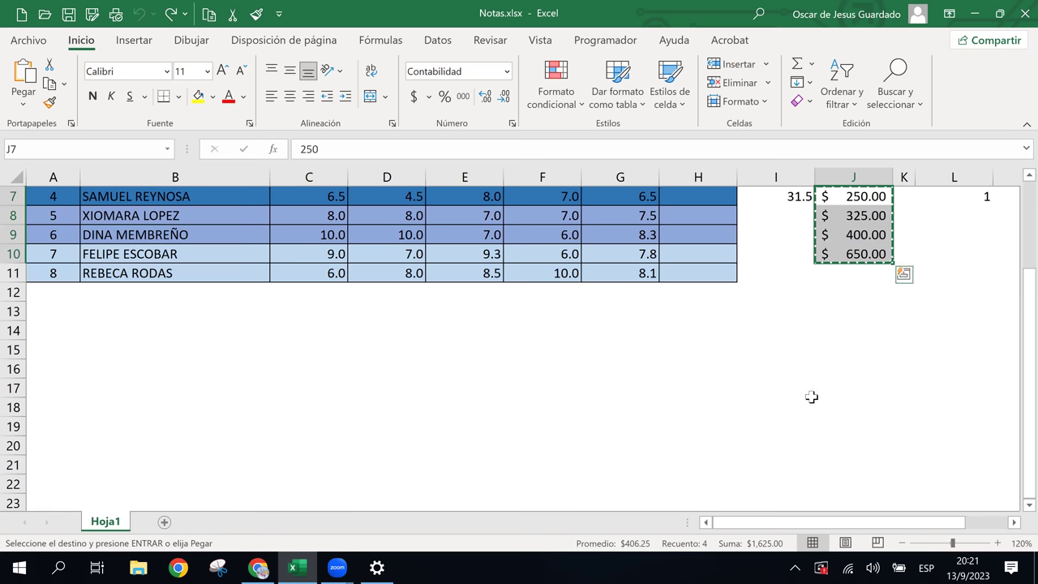
{"action": "key", "text": "ctrl+c"}
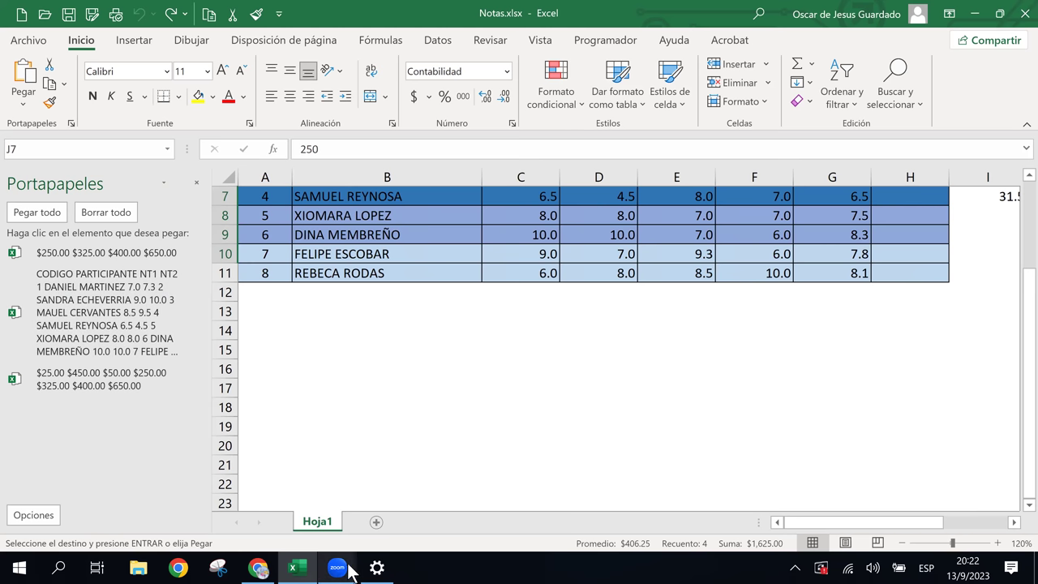
Step: Close the Settings window from the taskbar and scroll the sheet back up to row 1
{"action": "right_click", "coordinate": [374, 564]}
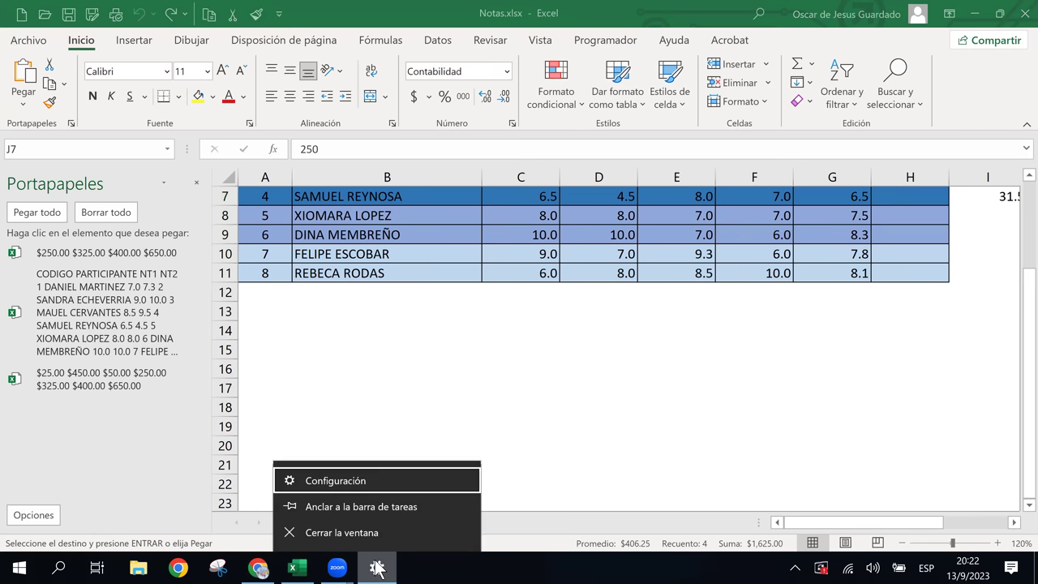
{"action": "left_click", "coordinate": [307, 541]}
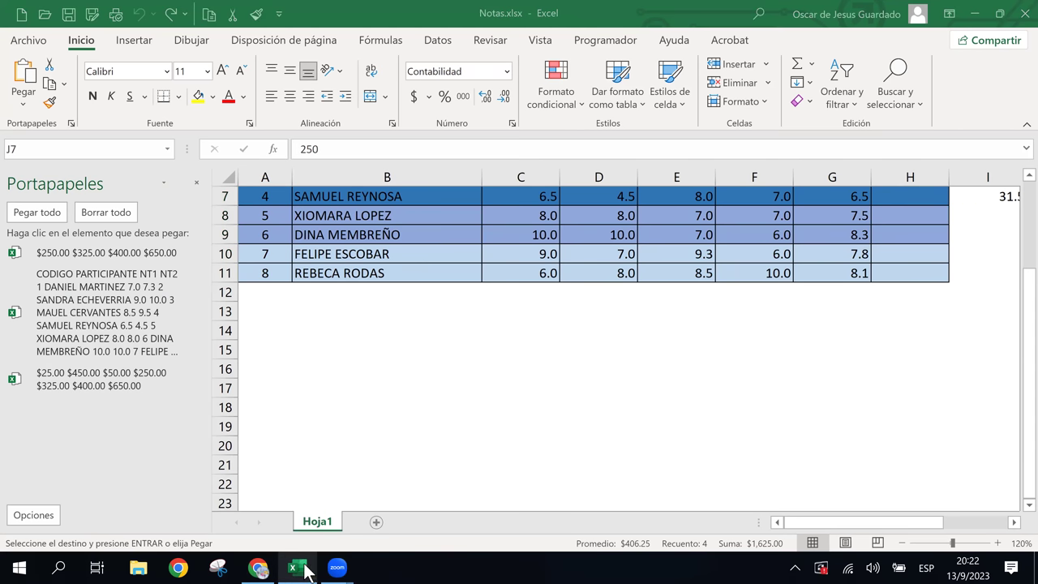
{"action": "mouse_move", "coordinate": [304, 567]}
{"action": "scroll", "coordinate": [431, 398], "scroll_direction": "up", "scroll_amount": 2}
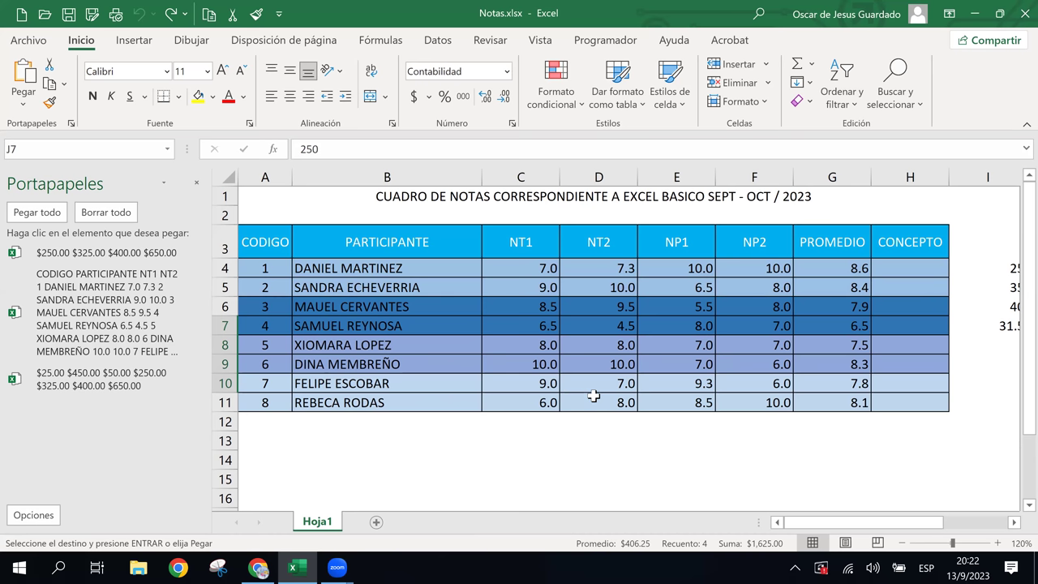
Step: Return to the Inglés Corporativo lesson via Chrome's taskbar preview thumbnail
{"action": "mouse_move", "coordinate": [261, 568]}
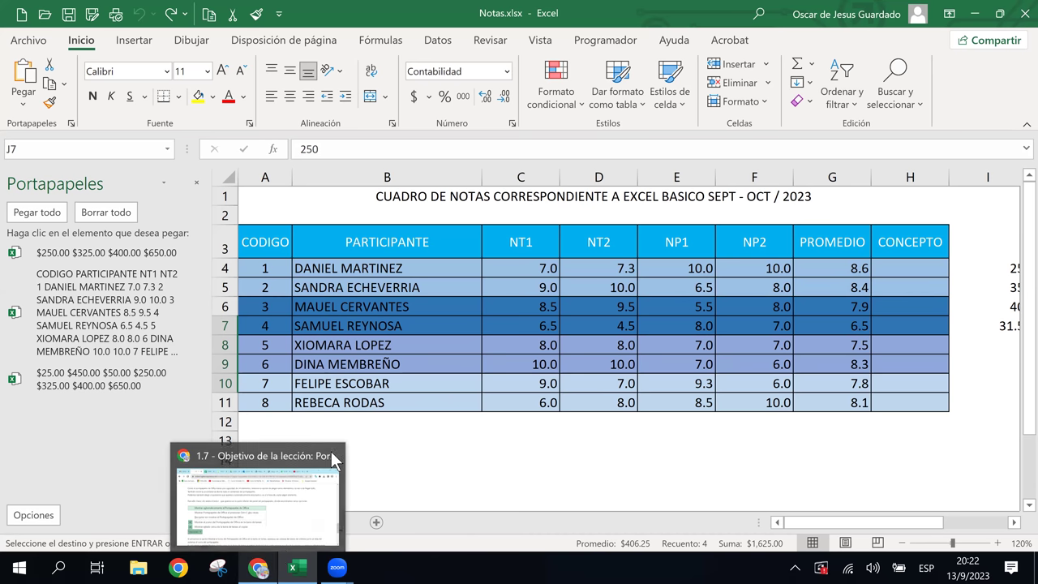
{"action": "left_click", "coordinate": [281, 501]}
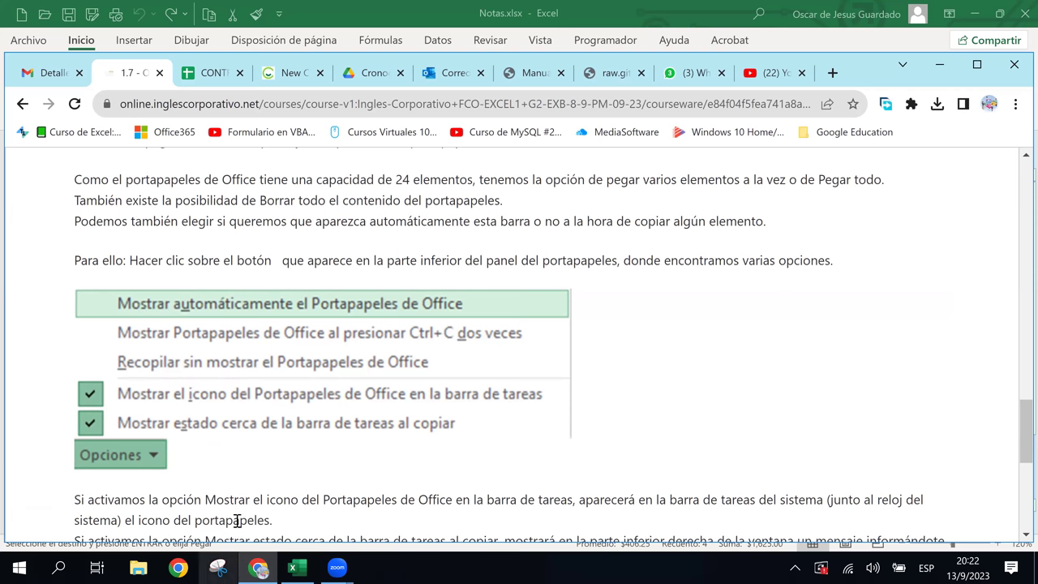
Step: Copy the whole grades table A3:H11 as a fourth clipboard item, then minimize Excel
{"action": "left_click", "coordinate": [294, 570]}
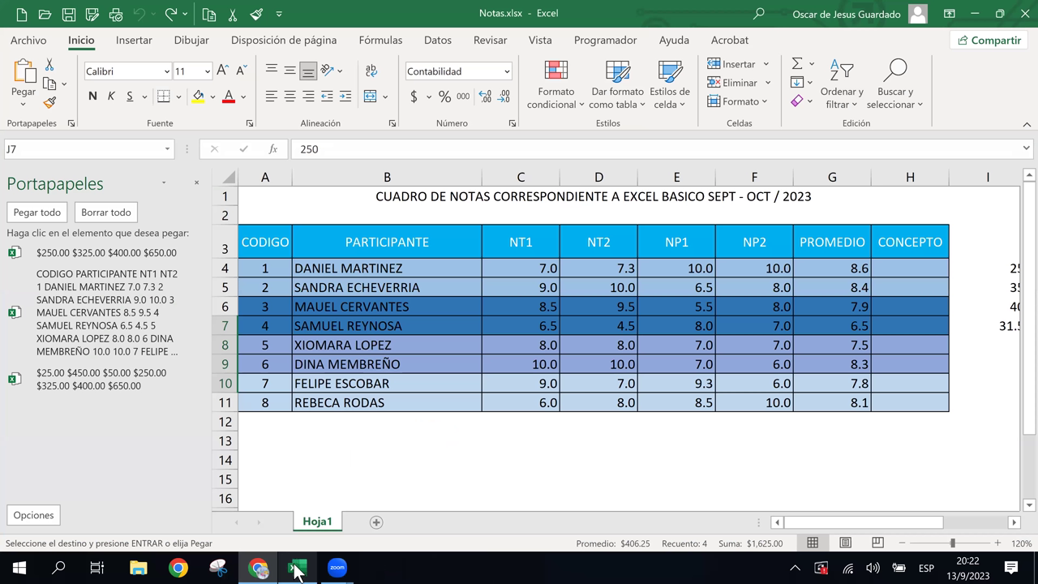
{"action": "left_click", "coordinate": [32, 514]}
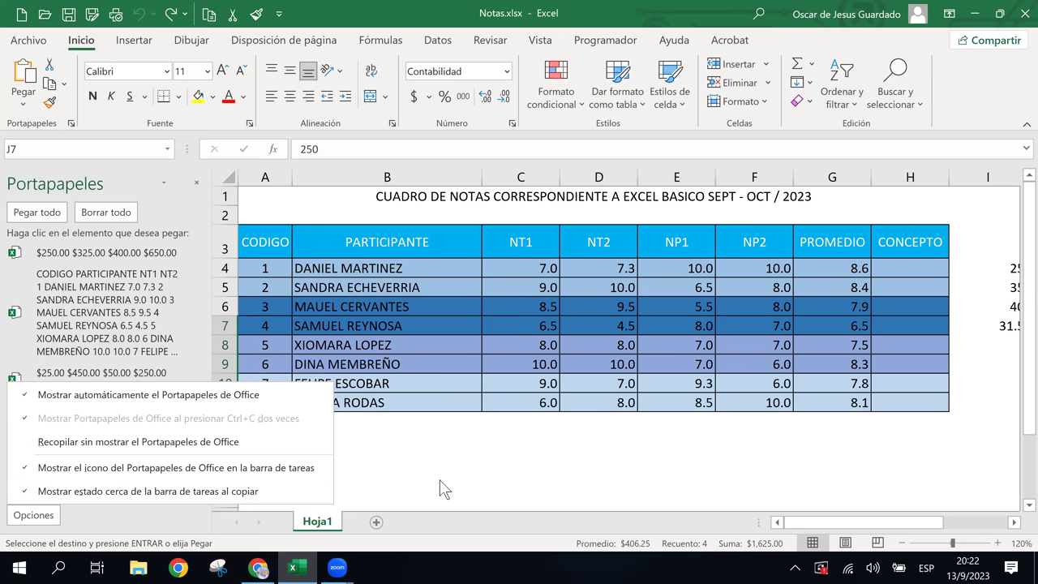
{"action": "left_click", "coordinate": [459, 454]}
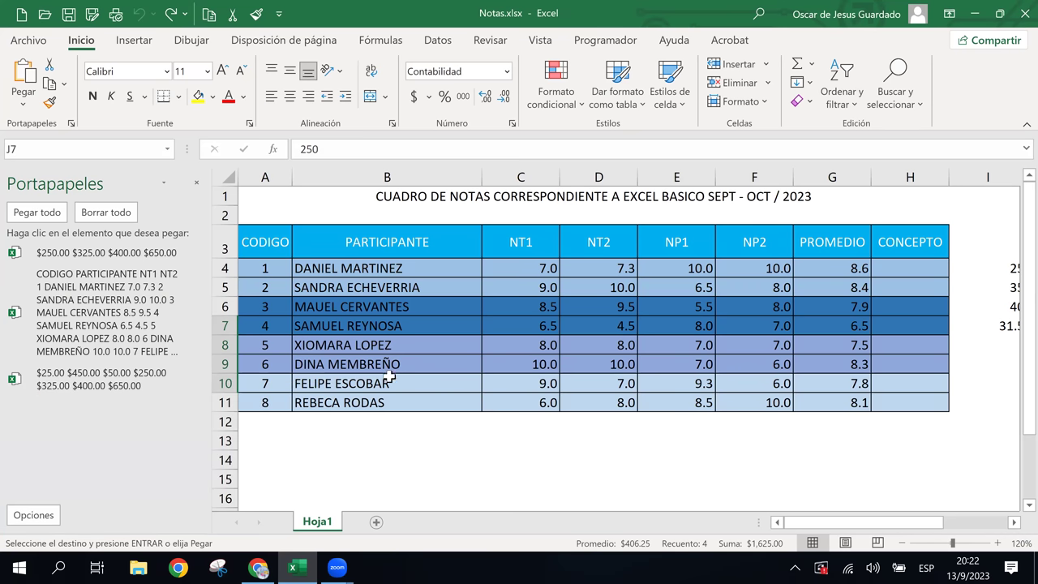
{"action": "mouse_move", "coordinate": [275, 239]}
{"action": "left_mouse_down"}
{"action": "mouse_move", "coordinate": [780, 344]}
{"action": "mouse_move", "coordinate": [910, 407]}
{"action": "left_mouse_up"}
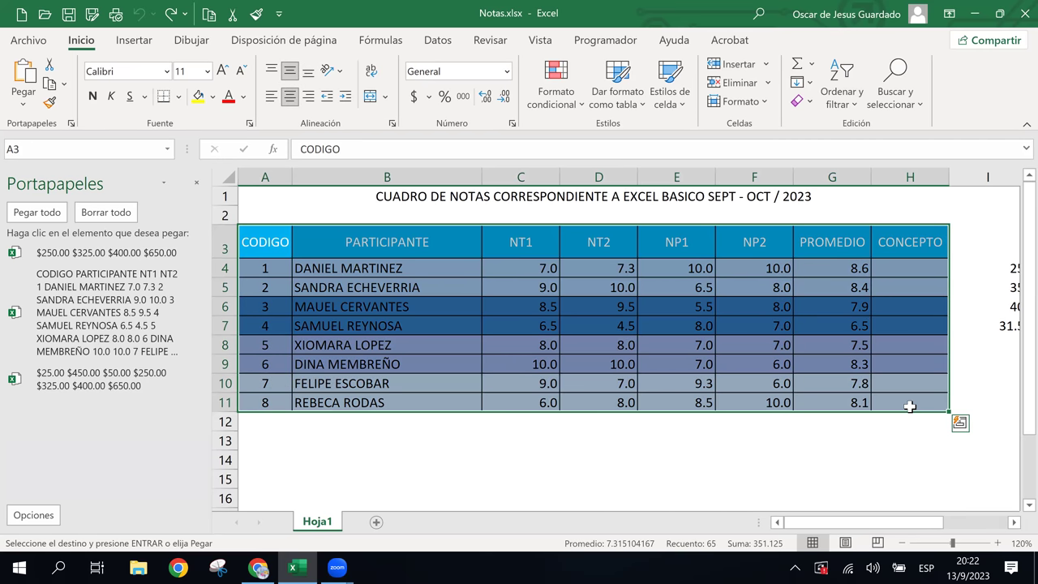
{"action": "key", "text": "ctrl+c"}
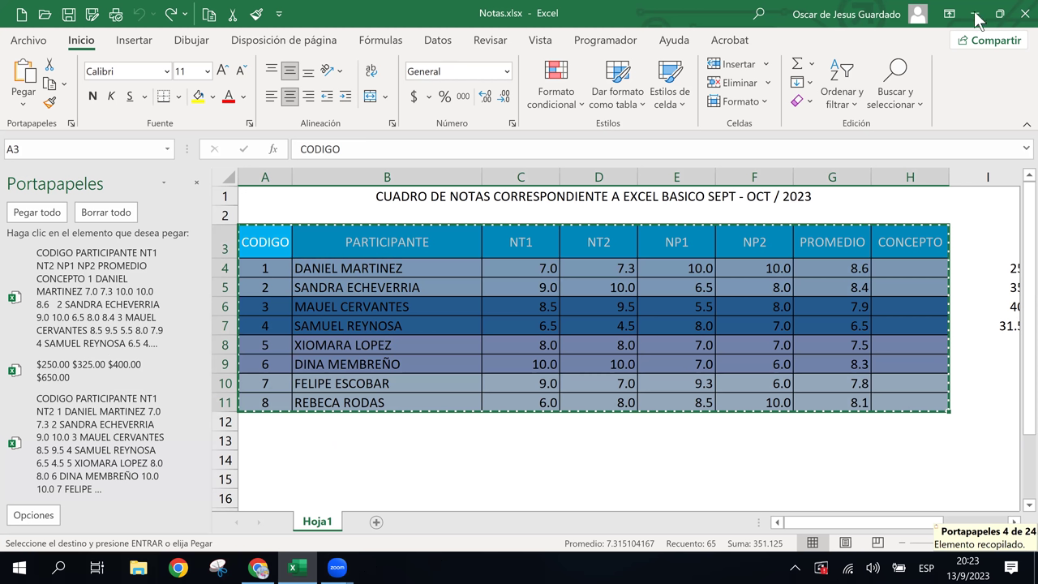
{"action": "key", "text": "alt+Tab"}
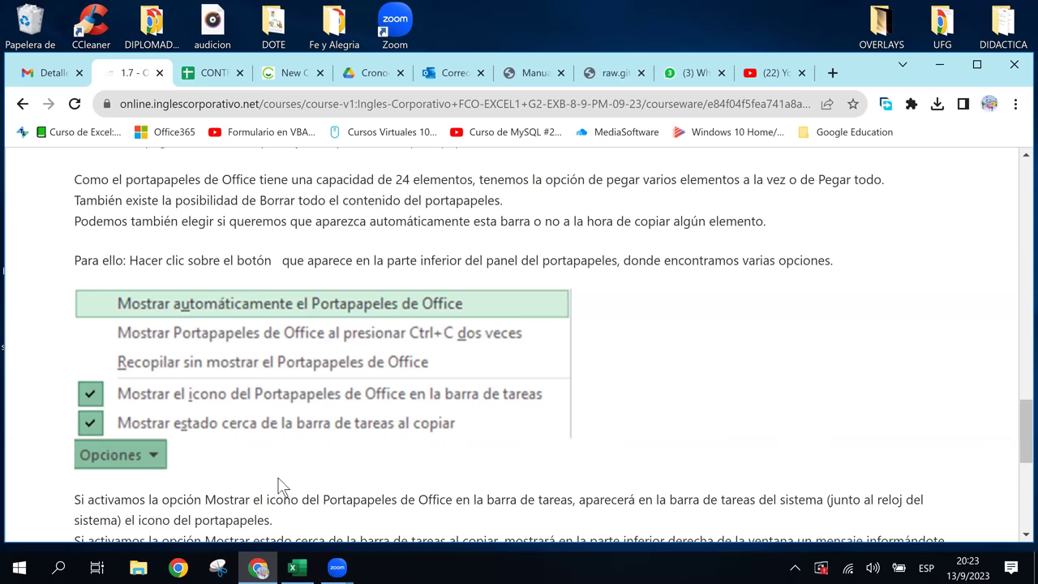
Step: Scroll the lesson to the 'Portapapeles 14 de 24' notification example, then return to Notas.xlsx
{"action": "scroll", "coordinate": [281, 479], "scroll_direction": "down", "scroll_amount": 1}
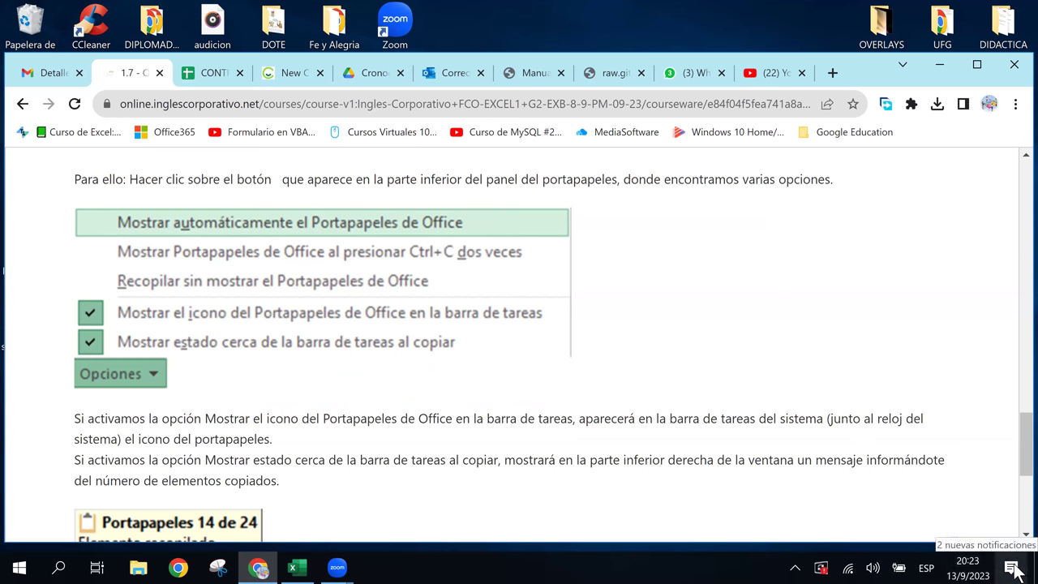
{"action": "left_click", "coordinate": [1013, 567]}
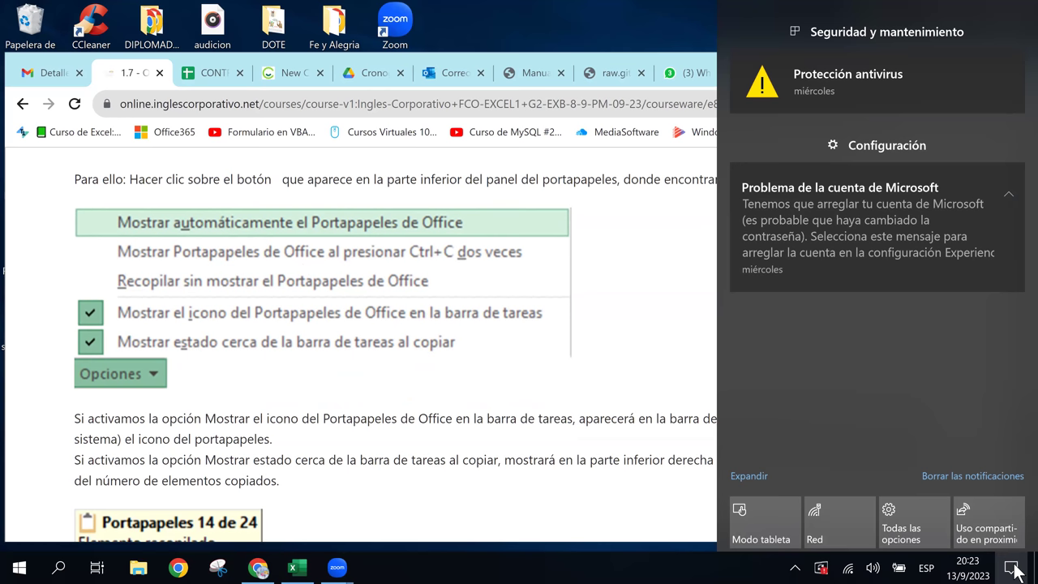
{"action": "left_click", "coordinate": [1010, 571]}
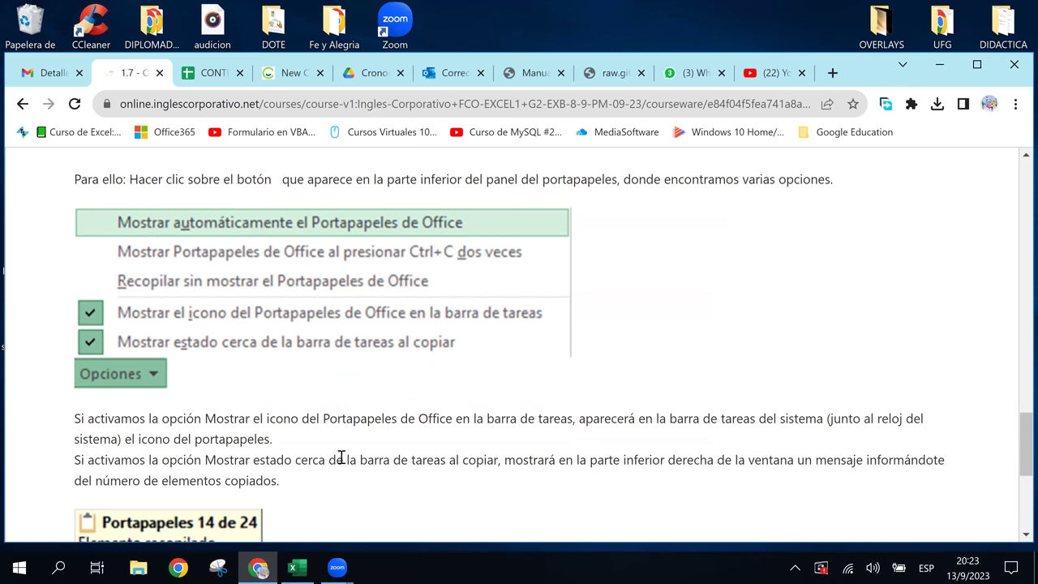
{"action": "left_click", "coordinate": [296, 567]}
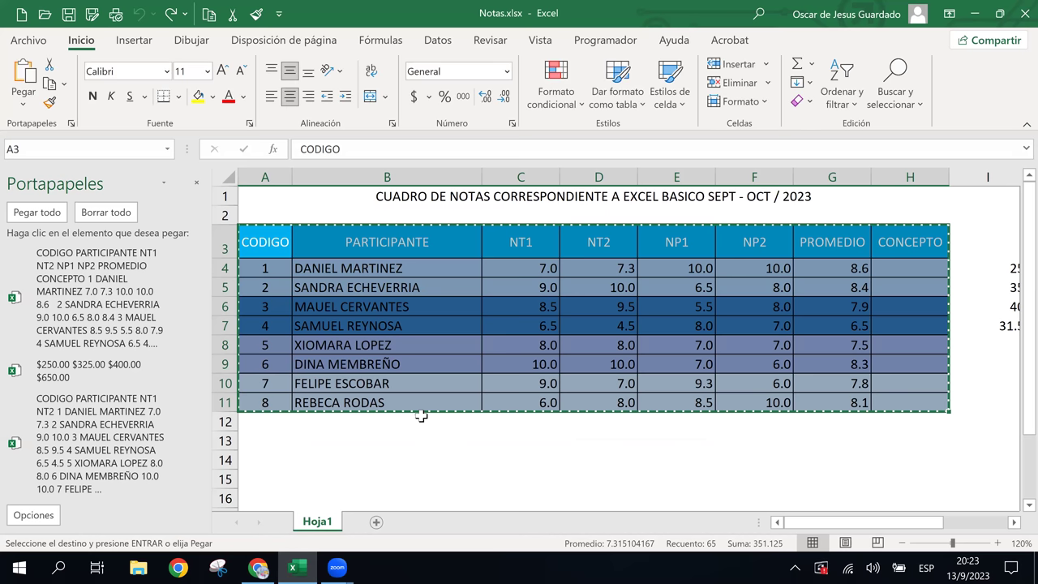
Step: Close the Portapapeles clipboard pane in Notas.xlsx
{"action": "left_click", "coordinate": [197, 183]}
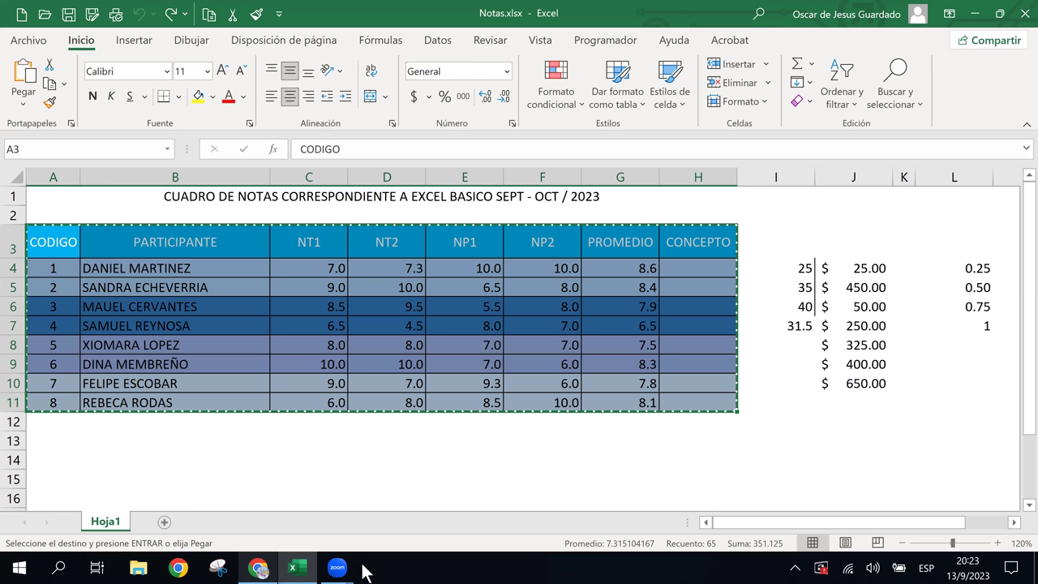
Step: Scroll the course lesson to the 'Portapapeles 14 de 24, Elemento recopilado' example at its end
{"action": "left_click", "coordinate": [259, 568]}
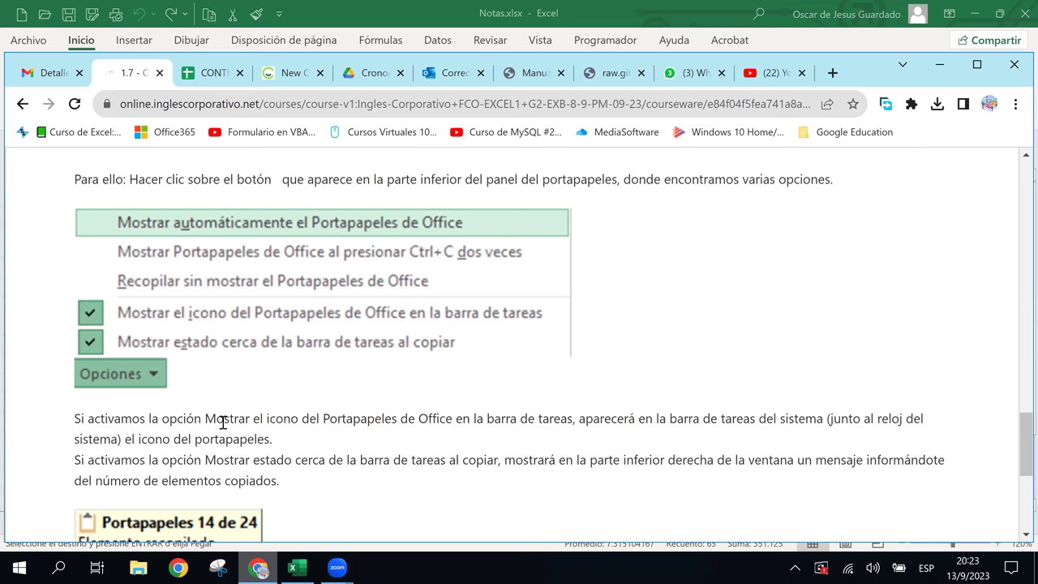
{"action": "scroll", "coordinate": [356, 435], "scroll_direction": "down", "scroll_amount": 2}
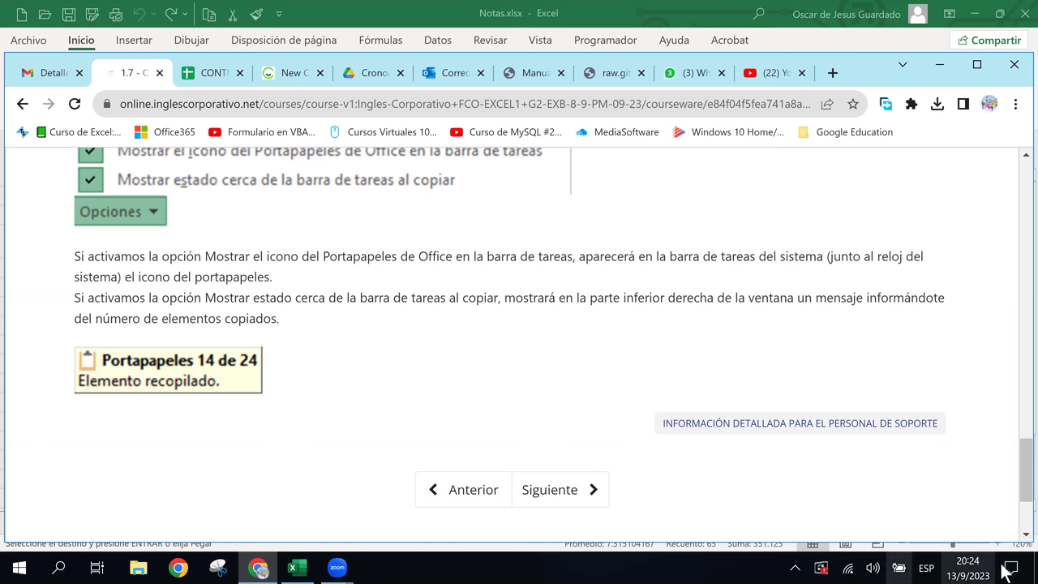
{"action": "left_click", "coordinate": [1012, 568]}
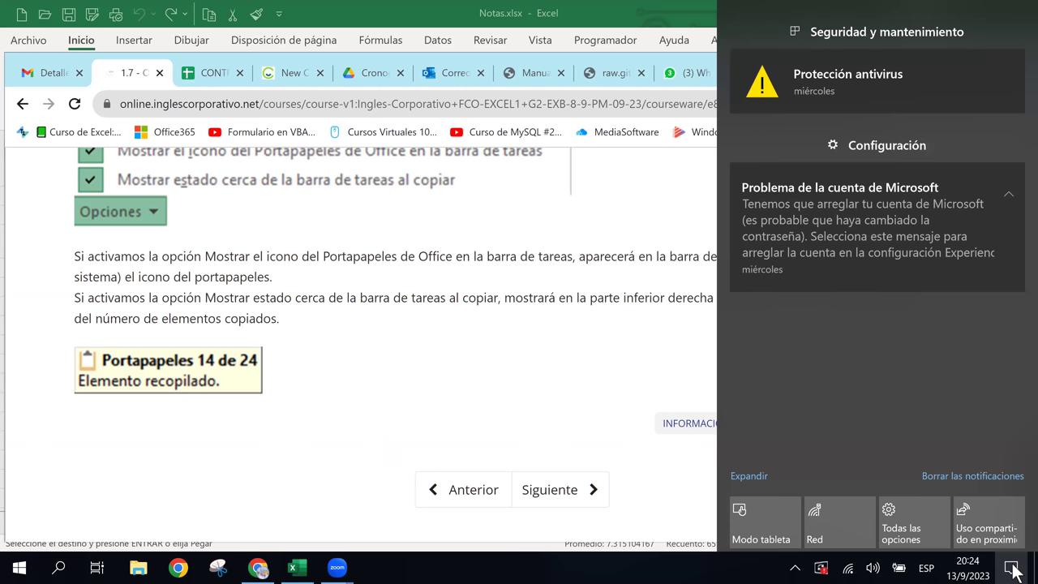
{"action": "left_click", "coordinate": [1013, 568]}
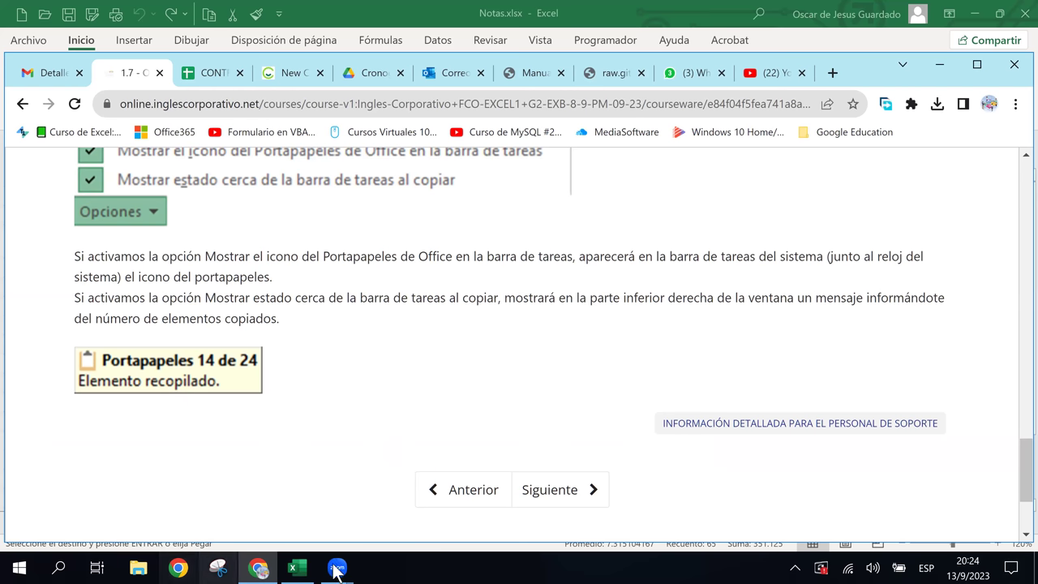
Step: Copy the A1 title 'CUADRO DE NOTAS…' to the clipboard and review the Opciones list
{"action": "left_click", "coordinate": [298, 568]}
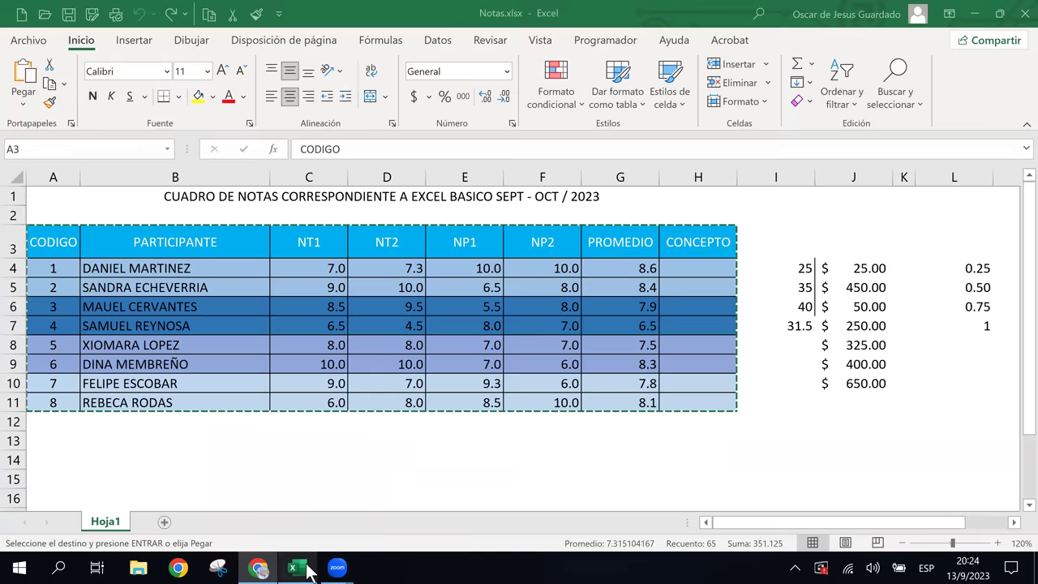
{"action": "left_click", "coordinate": [159, 199]}
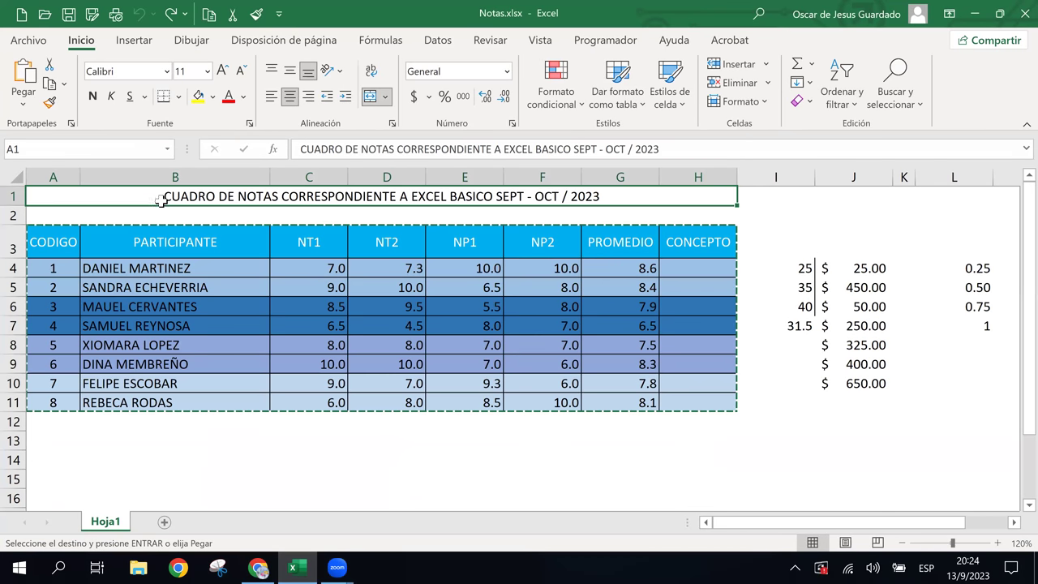
{"action": "key", "text": "ctrl+c"}
{"action": "key", "text": "ctrl+c"}
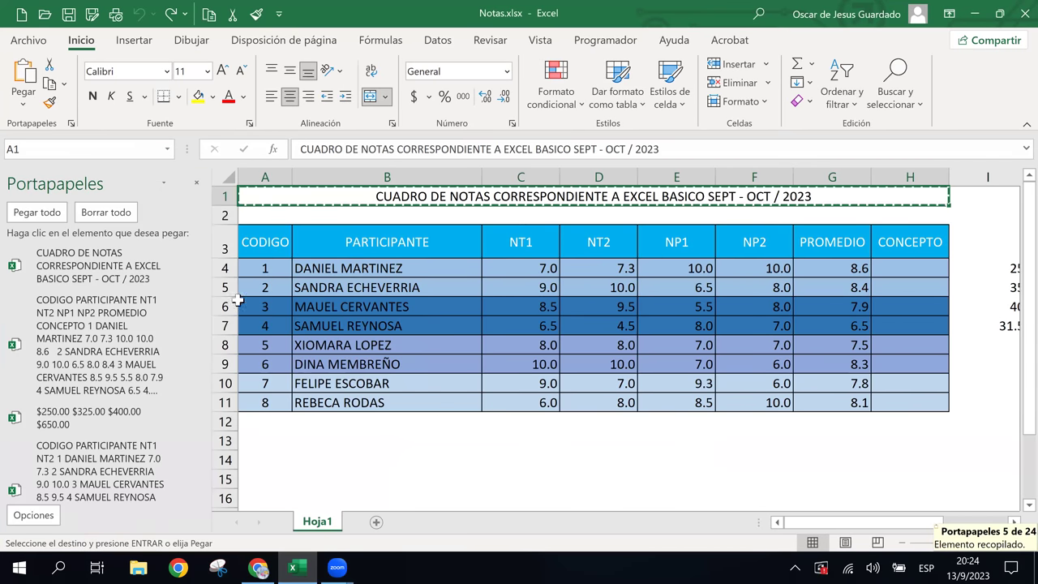
{"action": "left_click", "coordinate": [33, 515]}
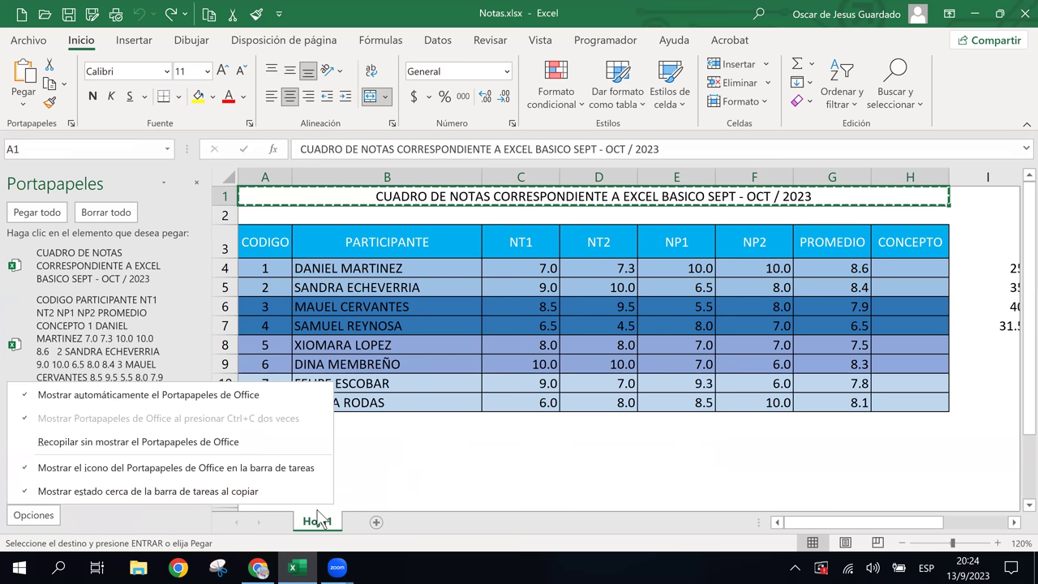
{"action": "left_click", "coordinate": [572, 438]}
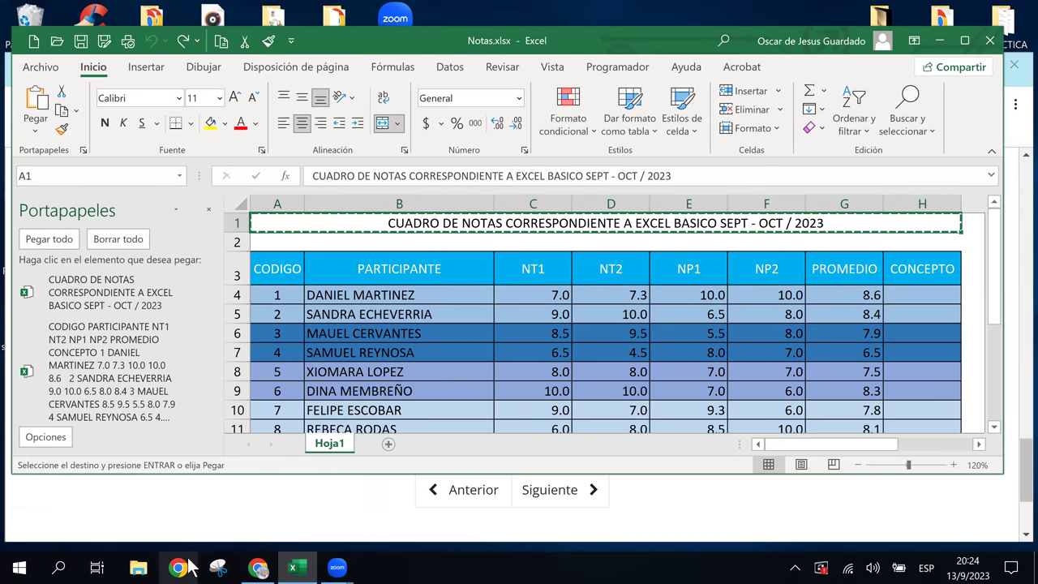
Step: Clear the copy marquee, select header cell B3 and go back to the course lesson
{"action": "key", "text": "Escape"}
{"action": "left_click", "coordinate": [310, 276]}
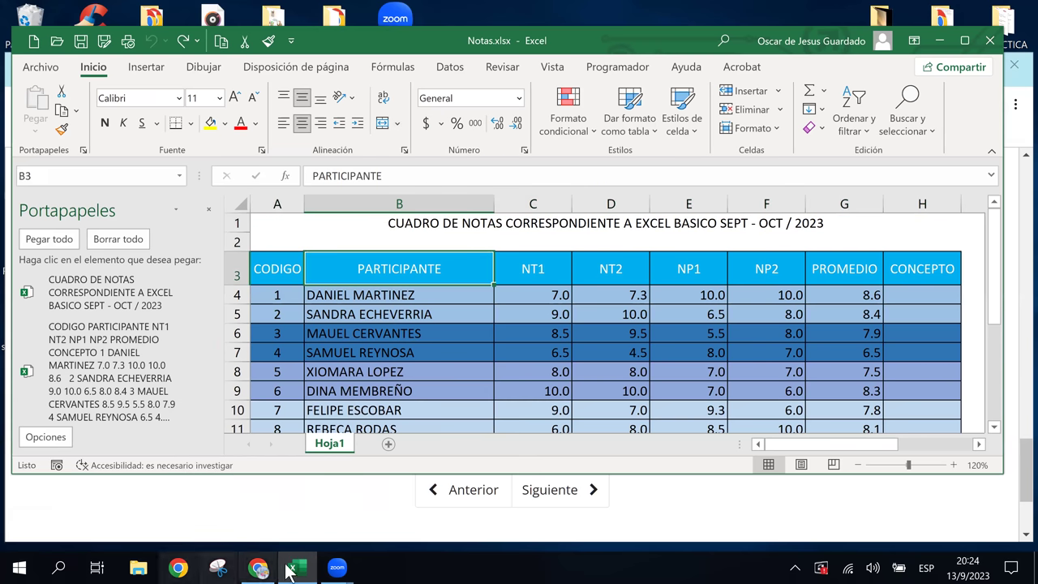
{"action": "left_click", "coordinate": [253, 568]}
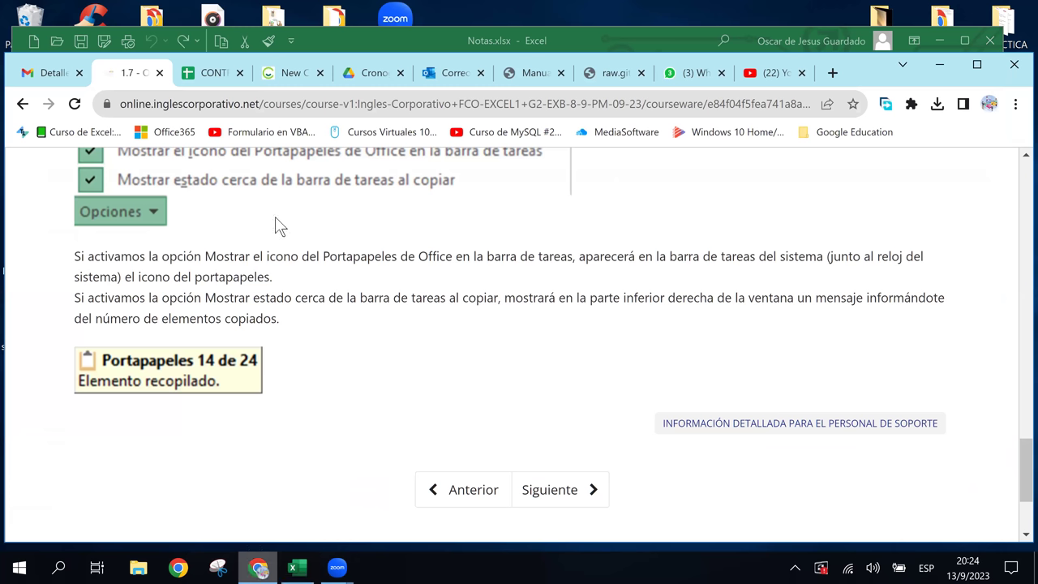
Step: Scroll the course page up to the '1.7 Objetivo de la lección: Portapapeles' section
{"action": "scroll", "coordinate": [476, 400], "scroll_direction": "up", "scroll_amount": 3}
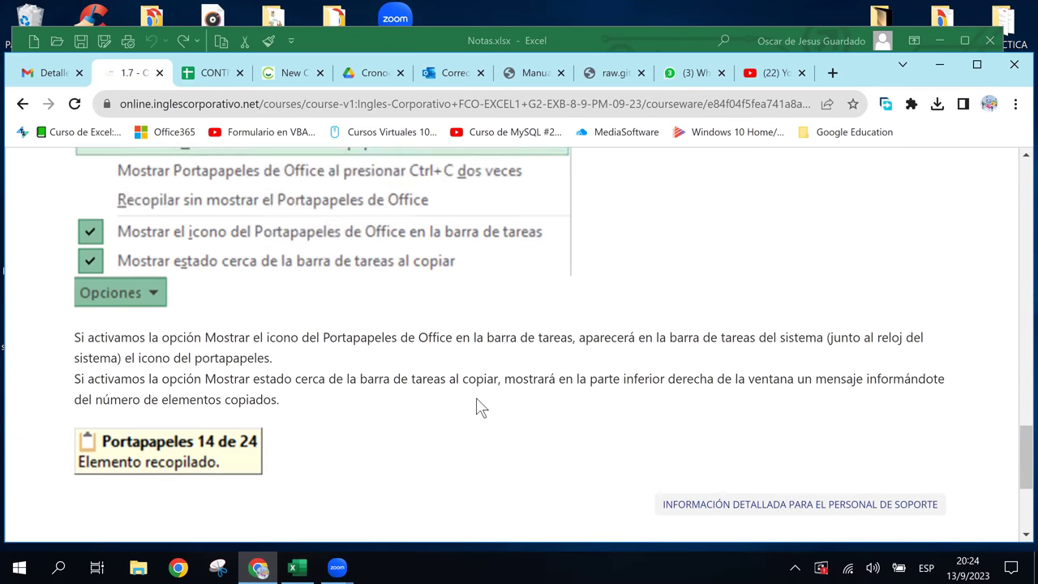
{"action": "scroll", "coordinate": [477, 399], "scroll_direction": "up", "scroll_amount": 1}
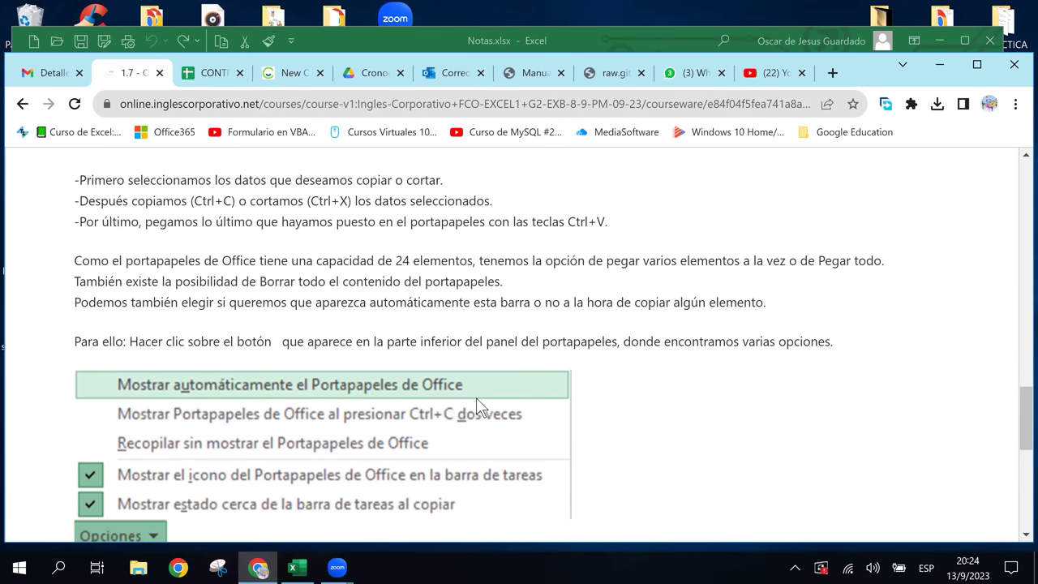
{"action": "scroll", "coordinate": [477, 399], "scroll_direction": "up", "scroll_amount": 3}
{"action": "scroll", "coordinate": [476, 399], "scroll_direction": "up", "scroll_amount": 4}
{"action": "scroll", "coordinate": [477, 399], "scroll_direction": "up", "scroll_amount": 2}
{"action": "scroll", "coordinate": [477, 399], "scroll_direction": "up", "scroll_amount": 5}
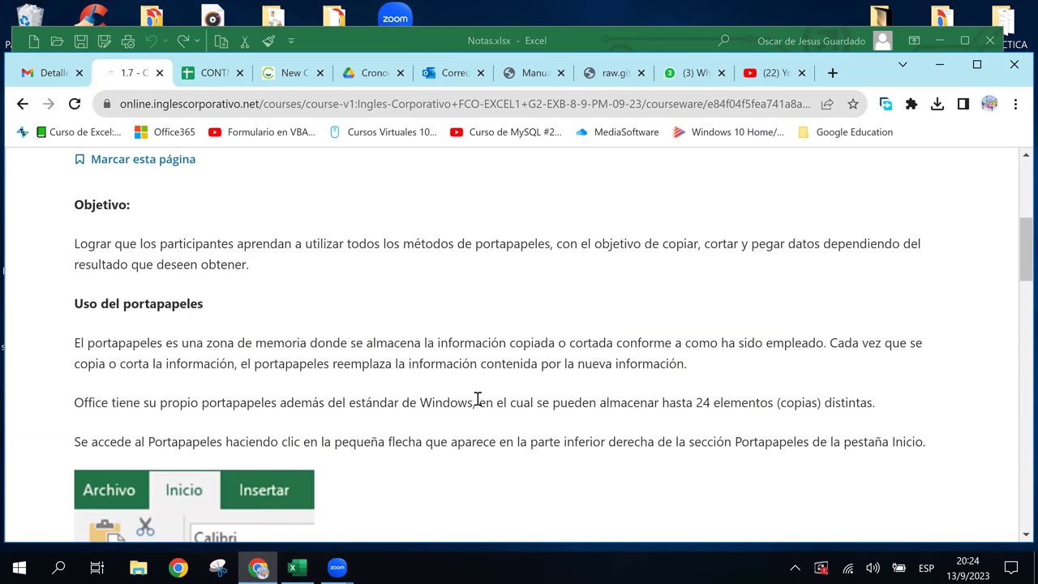
{"action": "scroll", "coordinate": [477, 399], "scroll_direction": "up", "scroll_amount": 3}
{"action": "scroll", "coordinate": [477, 398], "scroll_direction": "down", "scroll_amount": 3}
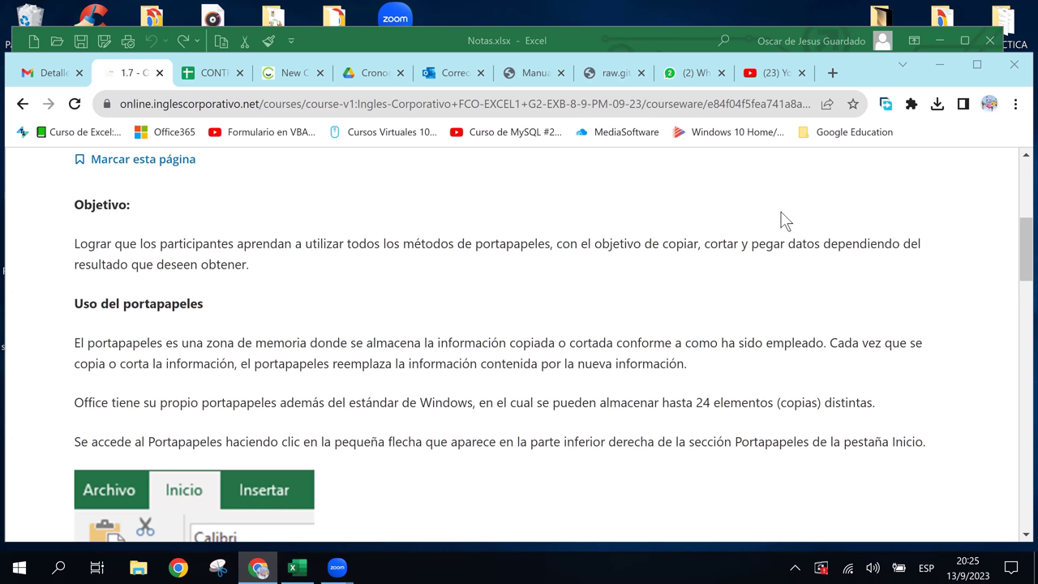
{"action": "scroll", "coordinate": [373, 327], "scroll_direction": "down", "scroll_amount": 4}
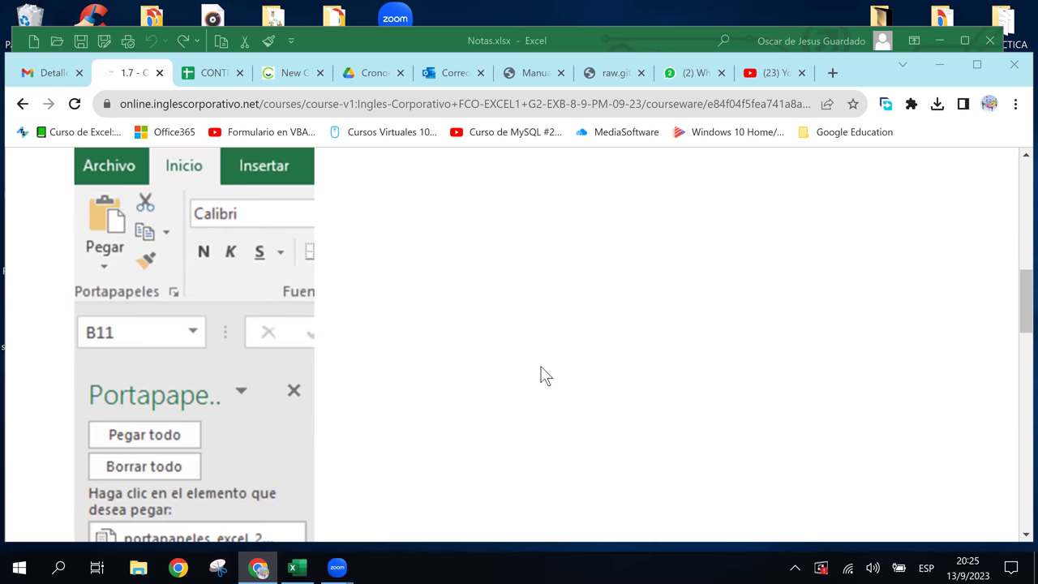
{"action": "scroll", "coordinate": [542, 372], "scroll_direction": "up", "scroll_amount": 5}
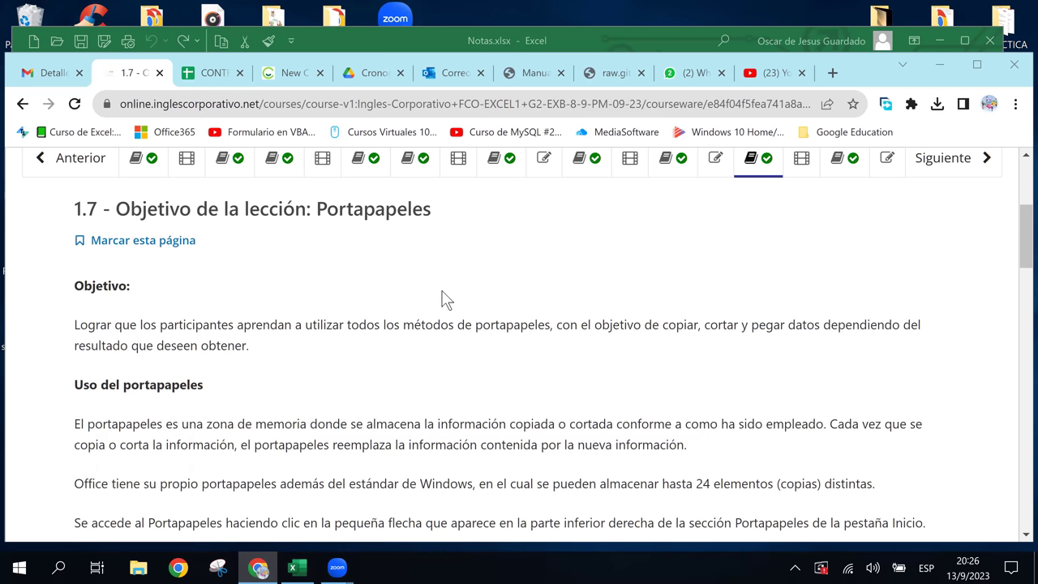
Step: Switch Windows audio playback to Speakers (Realtek High Definition Audio)
{"action": "left_click", "coordinate": [874, 570]}
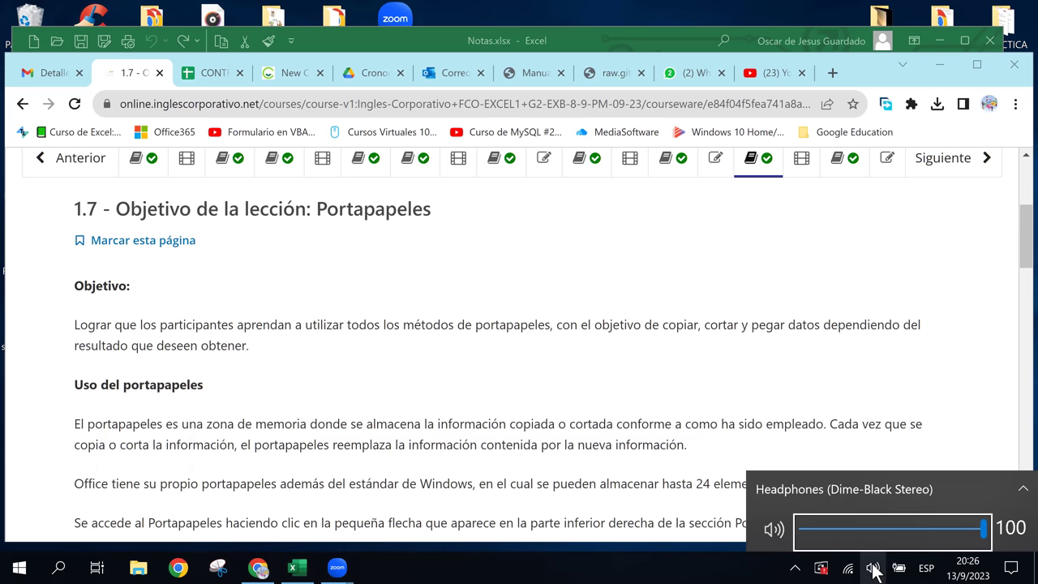
{"action": "left_click", "coordinate": [890, 492]}
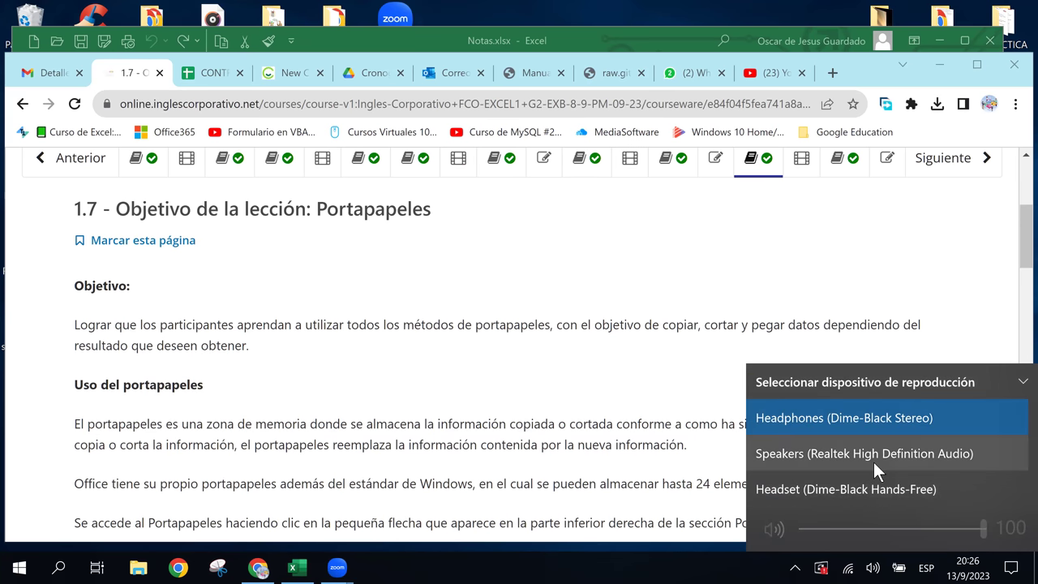
{"action": "left_click", "coordinate": [873, 462]}
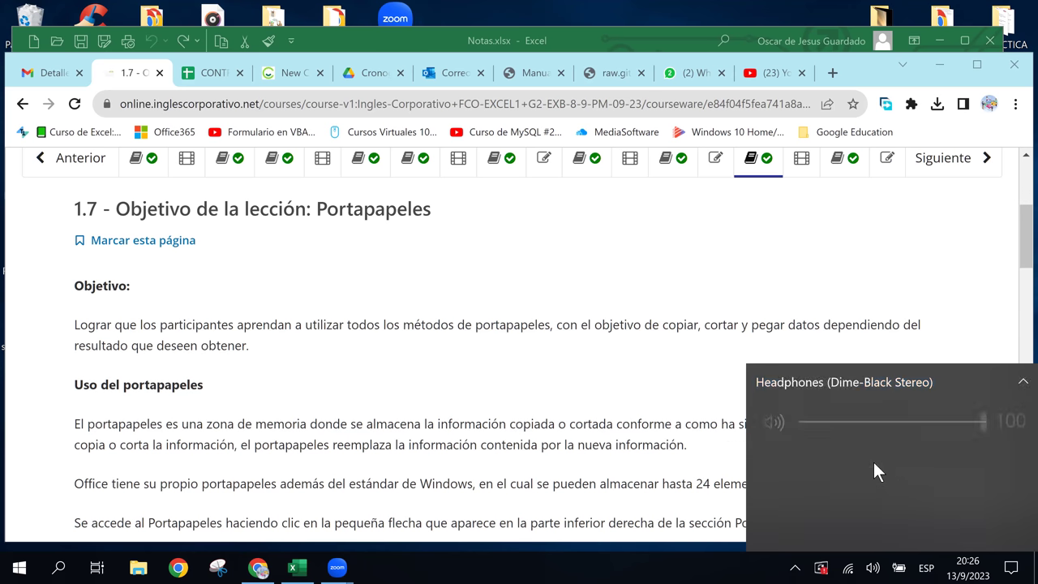
{"action": "left_click", "coordinate": [389, 306]}
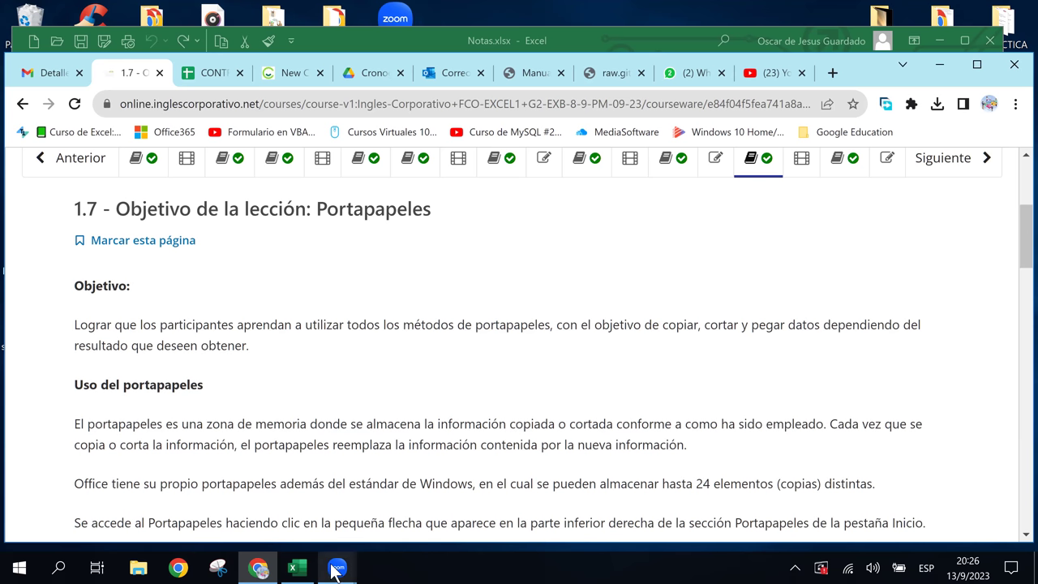
{"action": "mouse_move", "coordinate": [336, 570]}
{"action": "left_click", "coordinate": [394, 523]}
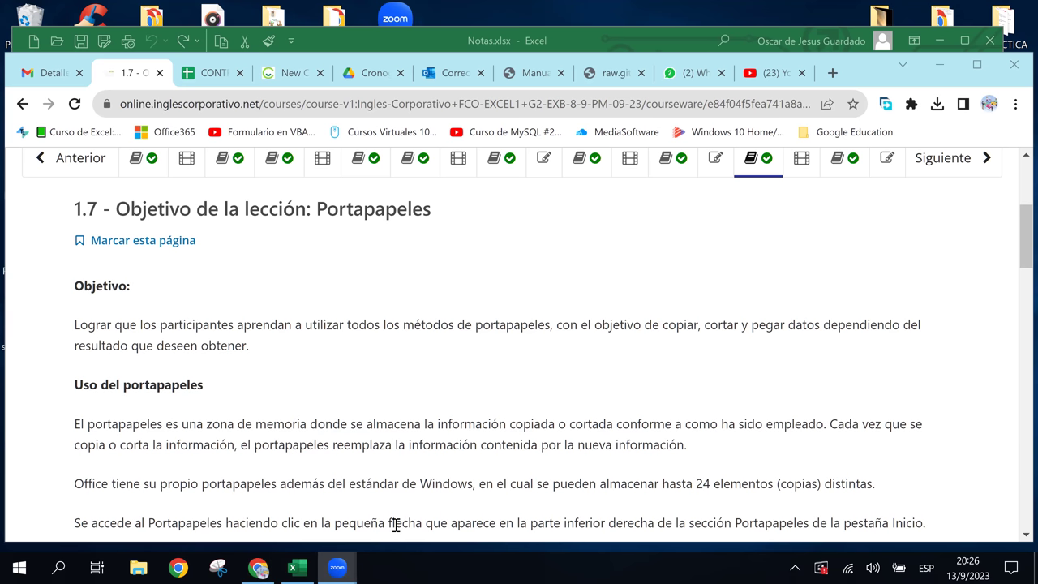
{"action": "left_click", "coordinate": [646, 323]}
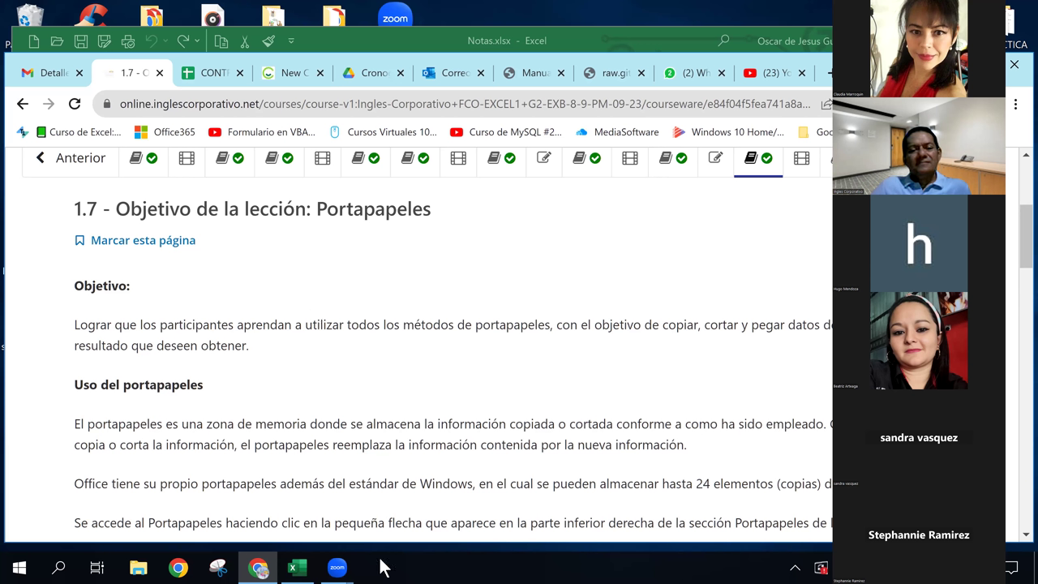
Step: Bring Notas.xlsx with its open clipboard pane back to the front
{"action": "mouse_move", "coordinate": [337, 568]}
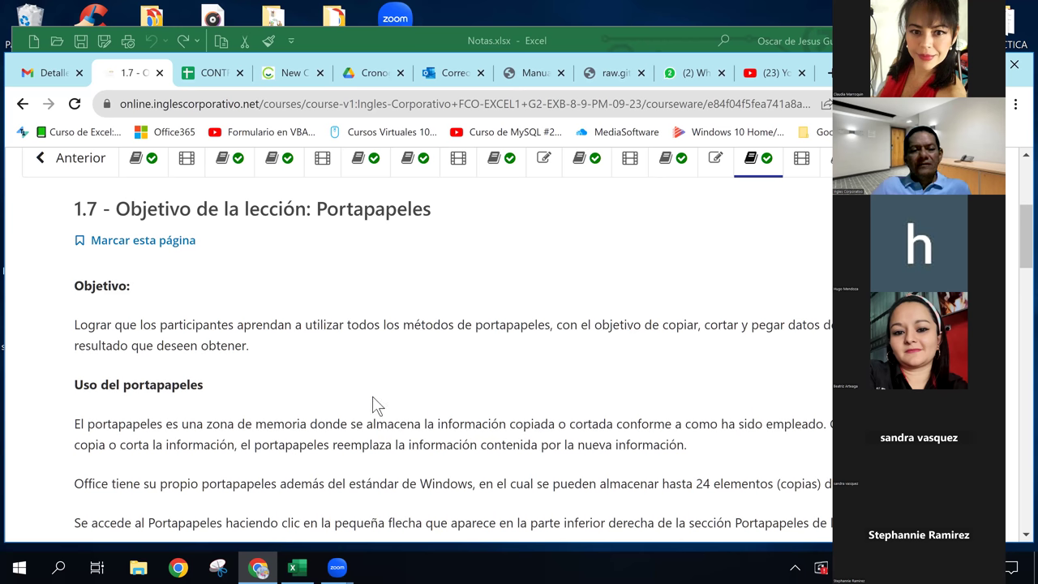
{"action": "left_click", "coordinate": [297, 565]}
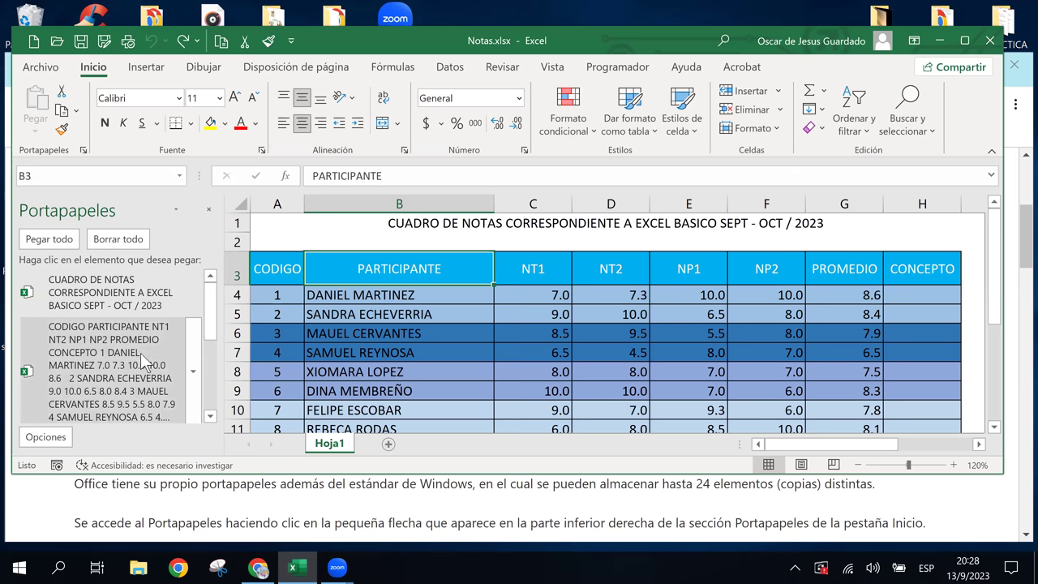
Step: Copy the grades table A3:H11, CODIGO through CONCEPTO, and paste it back in place
{"action": "scroll", "coordinate": [144, 347], "scroll_direction": "down", "scroll_amount": 3}
{"action": "scroll", "coordinate": [145, 347], "scroll_direction": "down", "scroll_amount": 1}
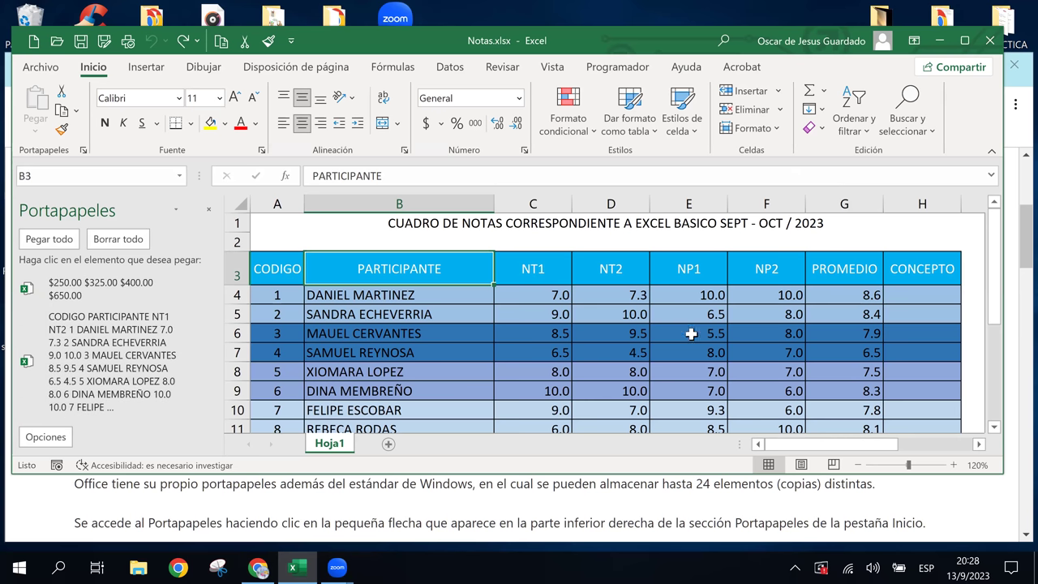
{"action": "left_click_drag", "start_coordinate": [262, 268], "coordinate": [891, 390]}
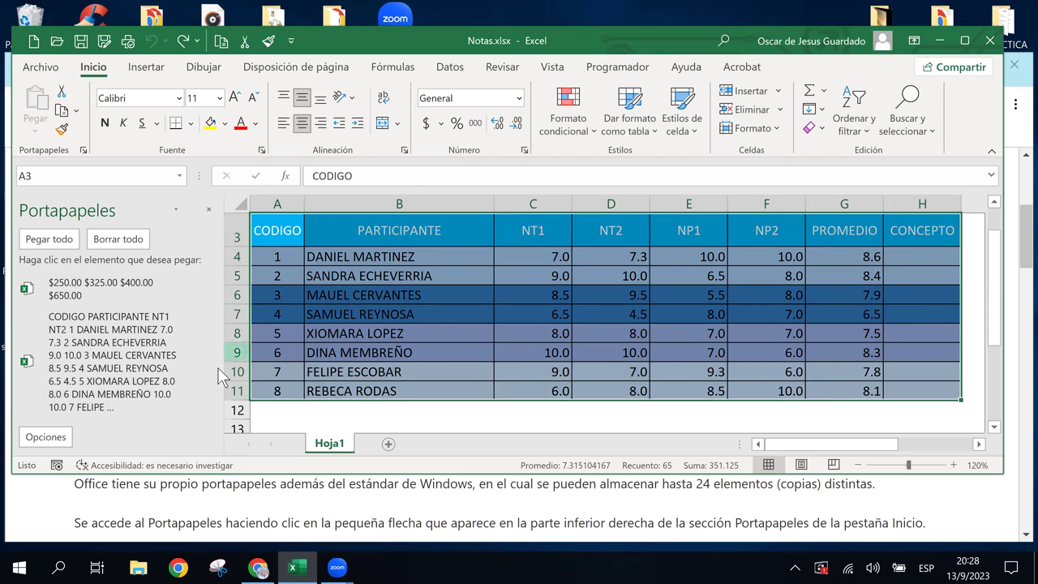
{"action": "key", "text": "ctrl+c"}
{"action": "mouse_move", "coordinate": [213, 321]}
{"action": "left_mouse_down"}
{"action": "mouse_move", "coordinate": [225, 286]}
{"action": "mouse_move", "coordinate": [205, 350]}
{"action": "mouse_move", "coordinate": [208, 416]}
{"action": "mouse_move", "coordinate": [199, 349]}
{"action": "mouse_move", "coordinate": [214, 304]}
{"action": "mouse_move", "coordinate": [208, 410]}
{"action": "left_mouse_up"}
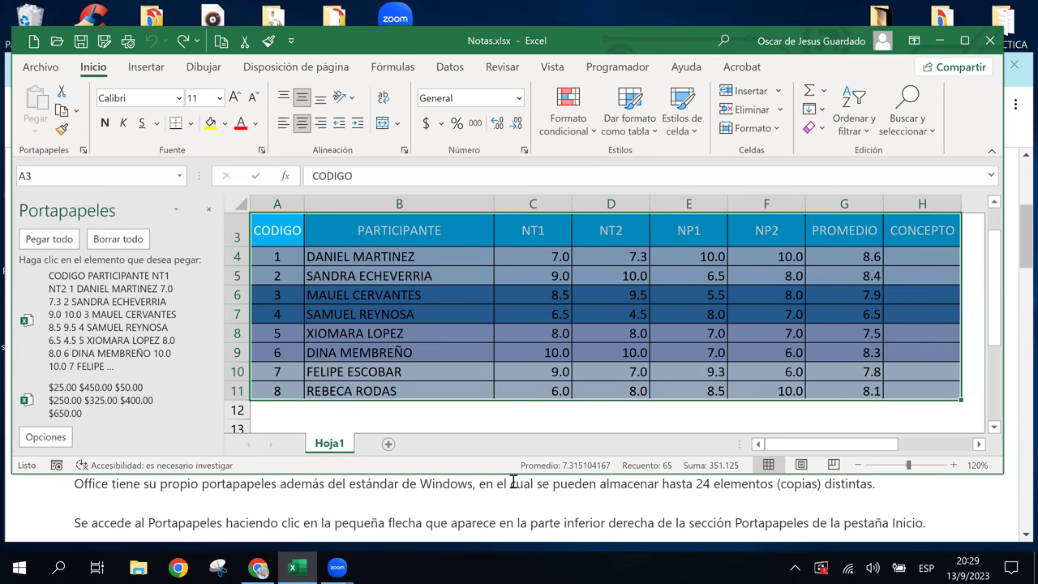
{"action": "key", "text": "ctrl+v"}
Step: Close the clipboard pane, enlarge the window and zoom out to 80% to show through column N
{"action": "left_click", "coordinate": [208, 215]}
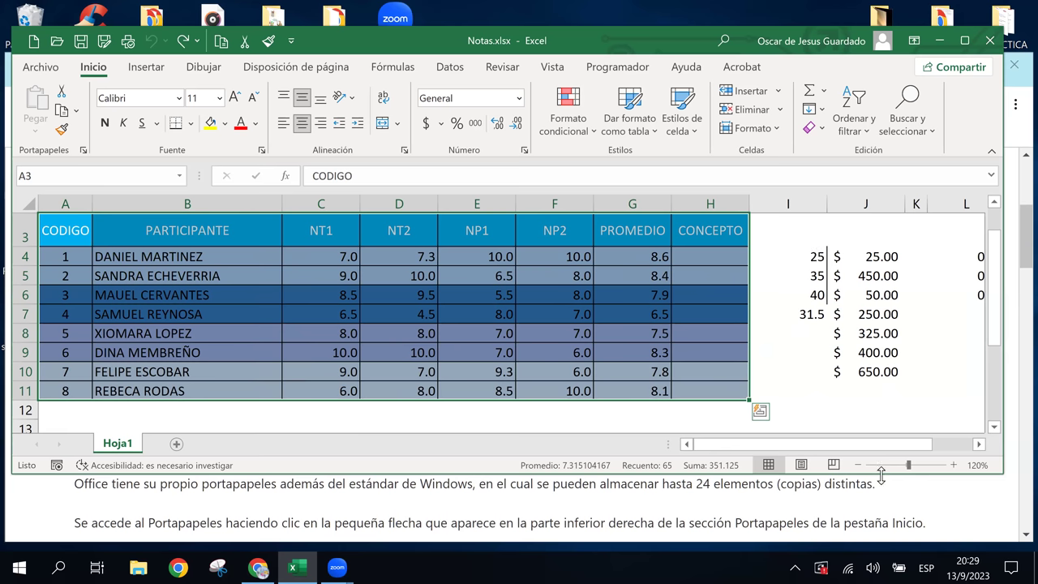
{"action": "left_click_drag", "start_coordinate": [881, 477], "coordinate": [880, 535]}
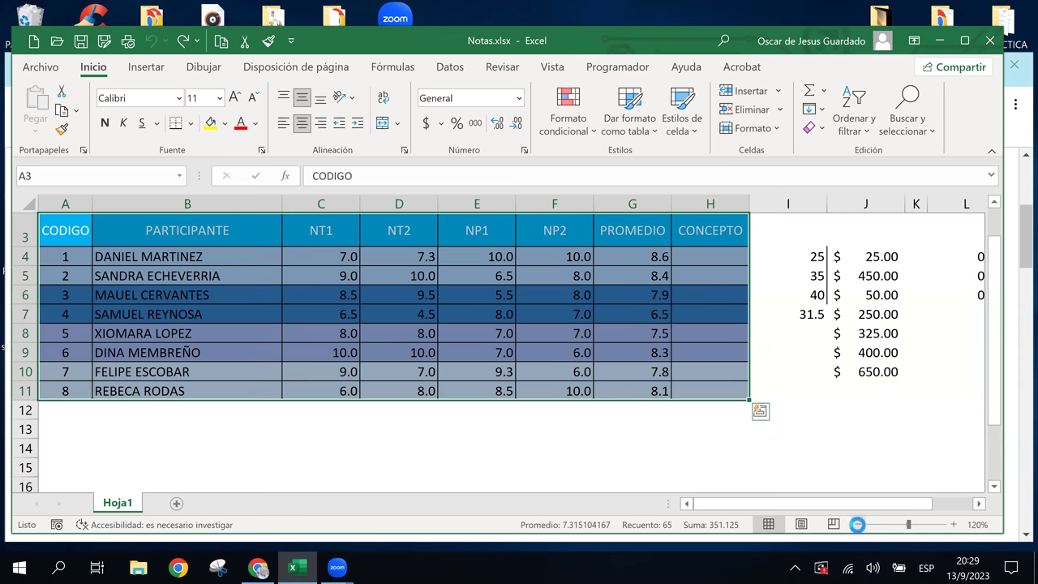
{"action": "left_click", "coordinate": [857, 525]}
{"action": "left_click", "coordinate": [858, 524]}
{"action": "left_click", "coordinate": [857, 525]}
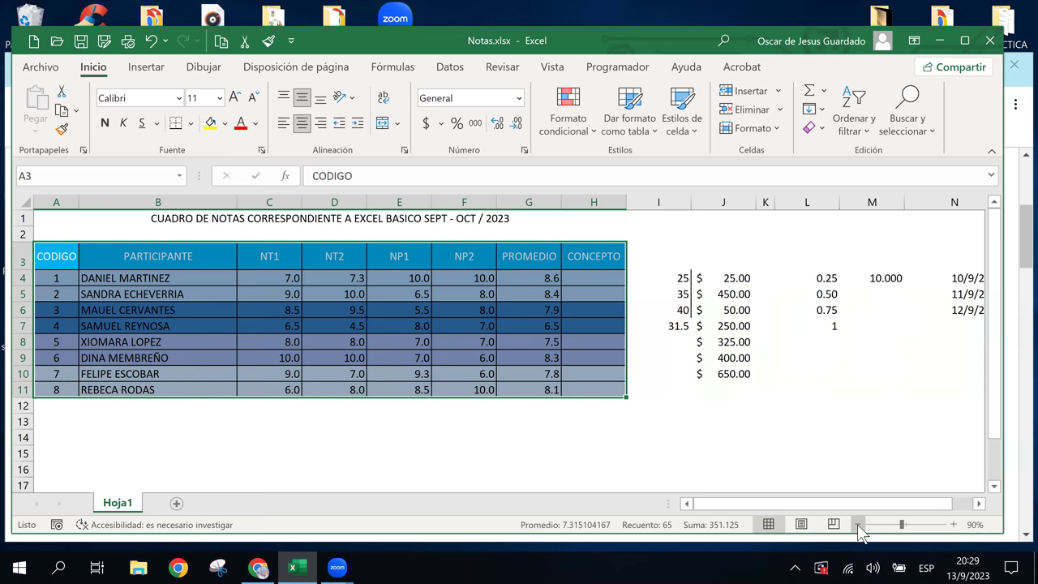
{"action": "left_click", "coordinate": [858, 524]}
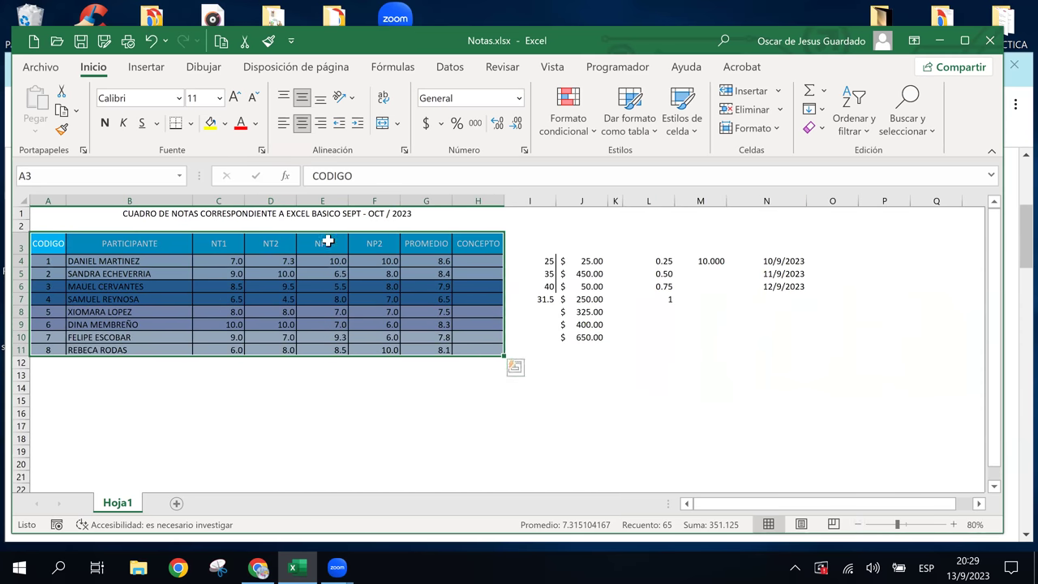
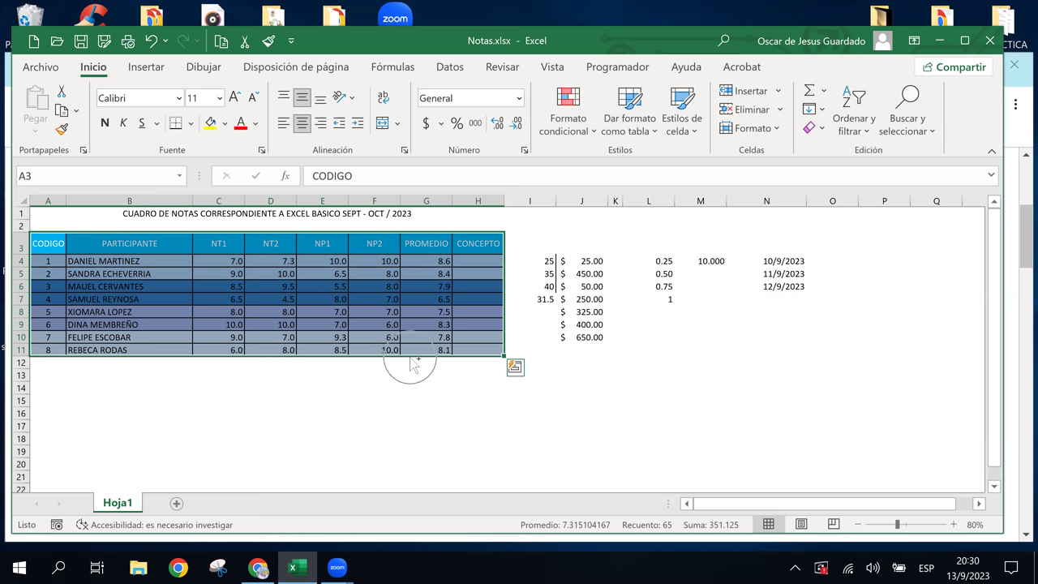
Step: Duplicate the A3:H11 grades table into A13:H21 directly below the original
{"action": "key", "text": "ctrl+q"}
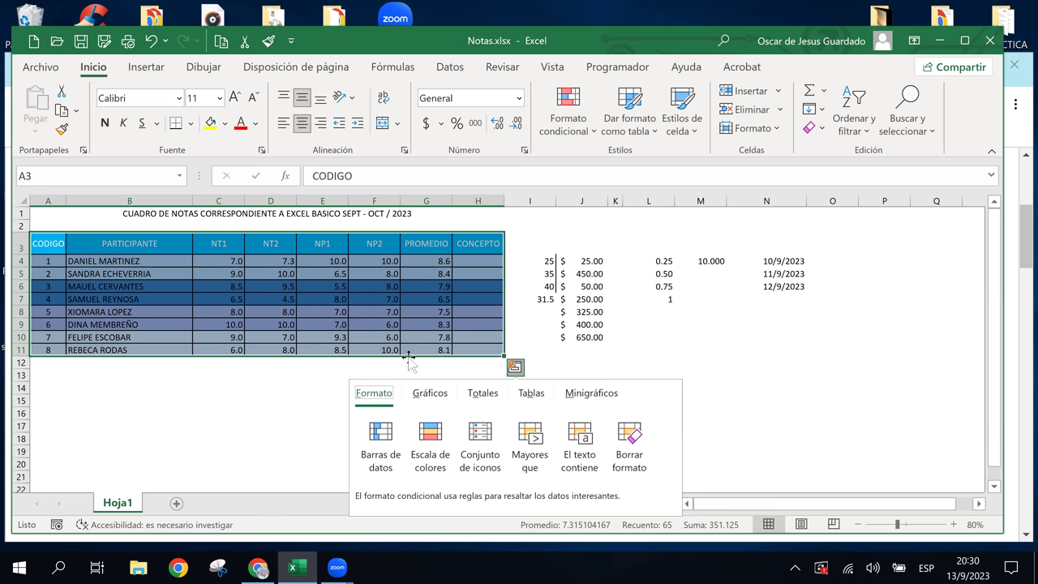
{"action": "left_click", "coordinate": [408, 357]}
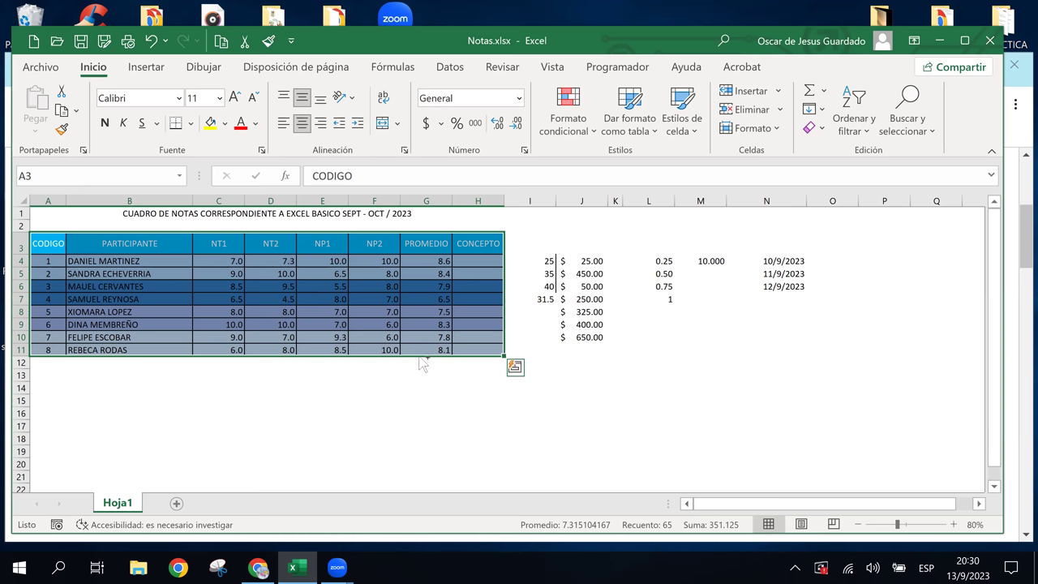
{"action": "key", "text": "ctrl+q"}
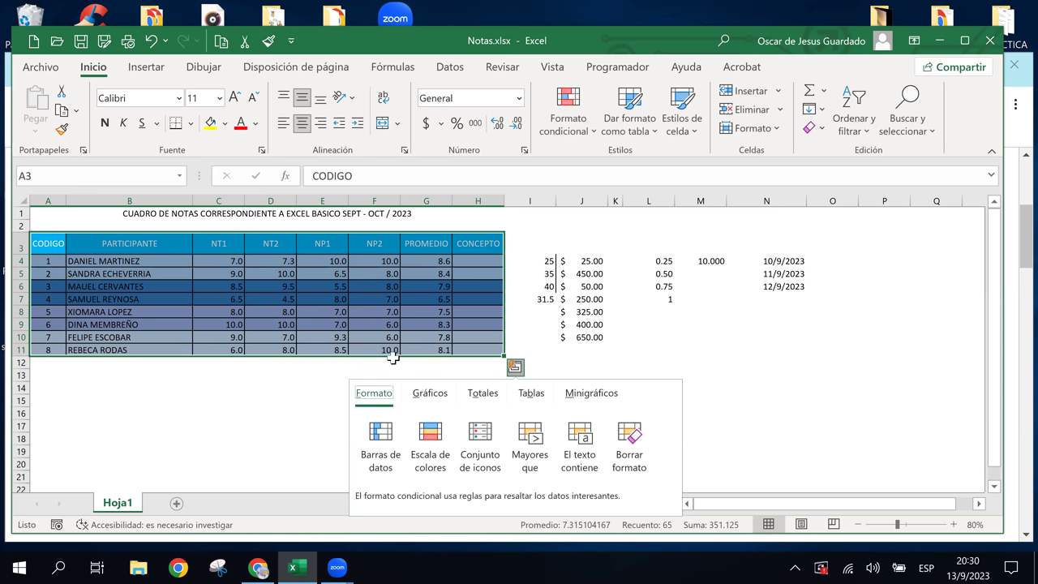
{"action": "left_click", "coordinate": [393, 358]}
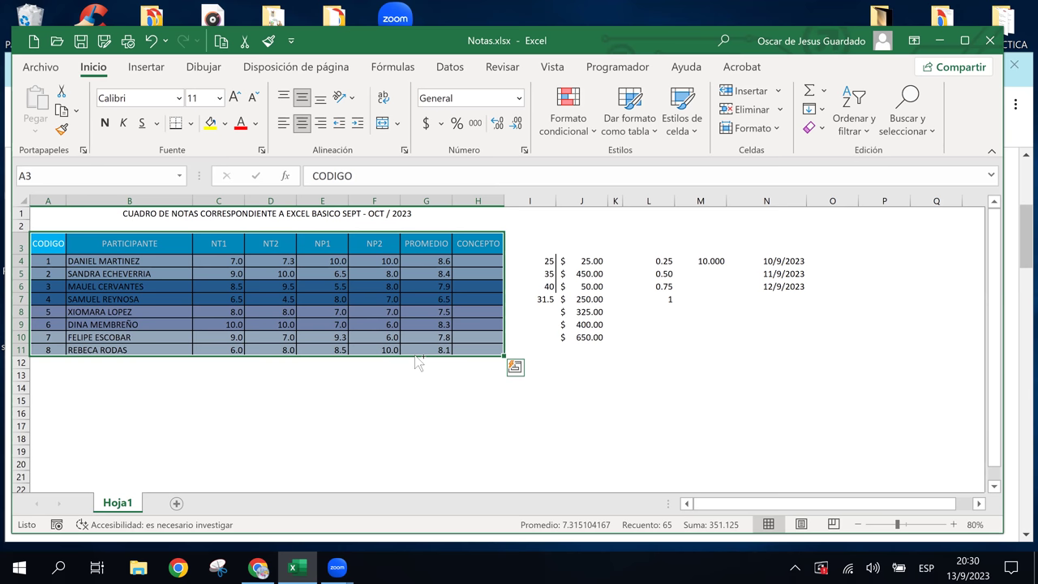
{"action": "left_click_drag", "start_coordinate": [415, 355], "coordinate": [421, 487]}
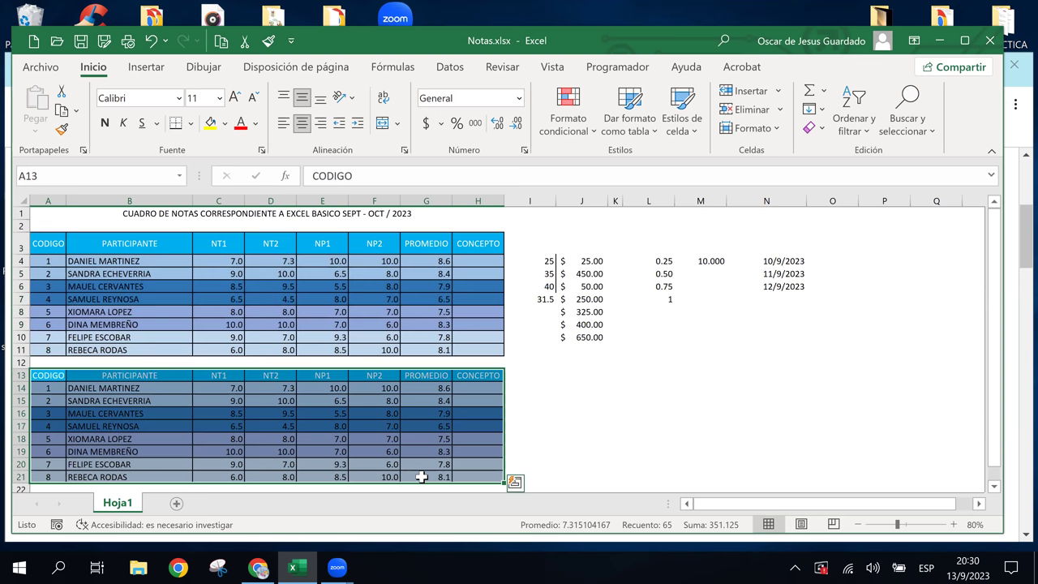
{"action": "left_click", "coordinate": [714, 363]}
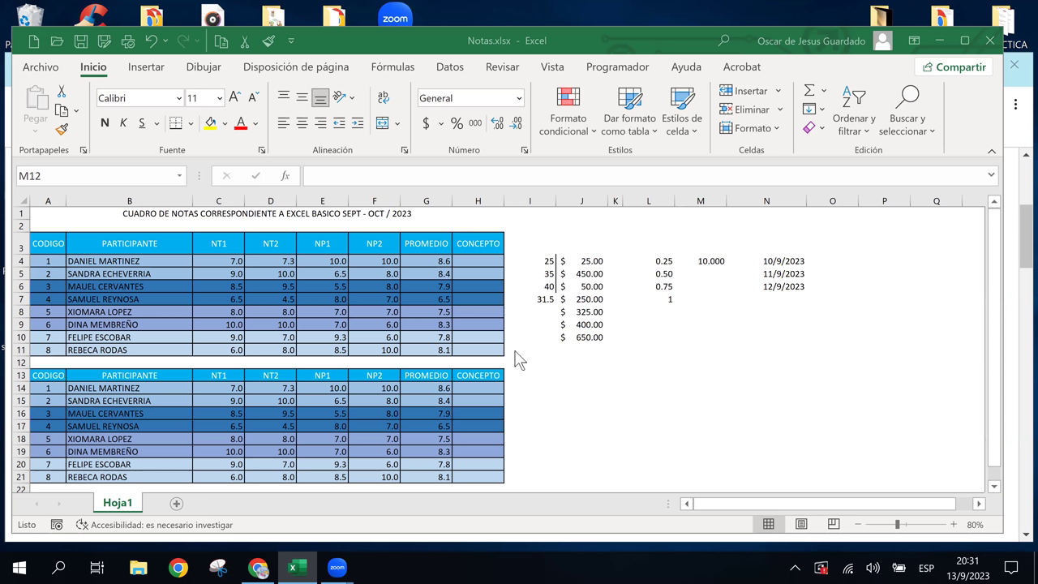
Step: Insert the laptop picture found by an online image search for 'pc'
{"action": "left_click", "coordinate": [155, 72]}
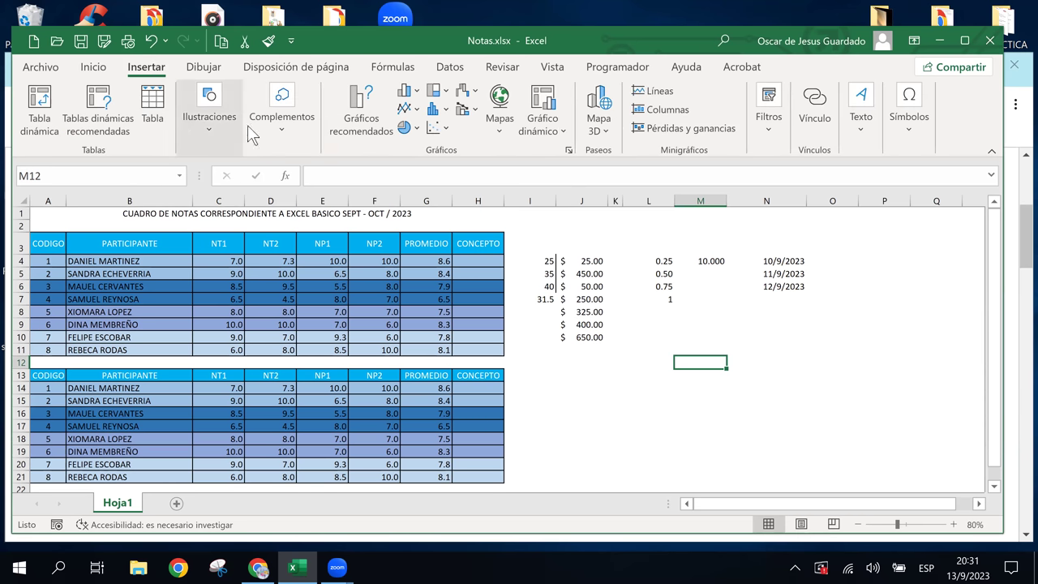
{"action": "left_click", "coordinate": [283, 127]}
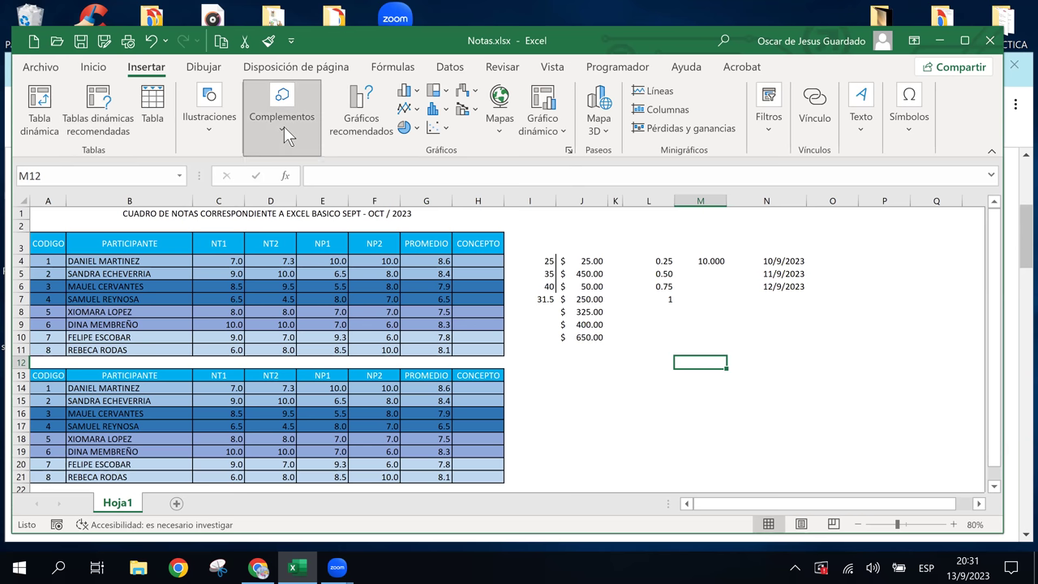
{"action": "left_click", "coordinate": [159, 72]}
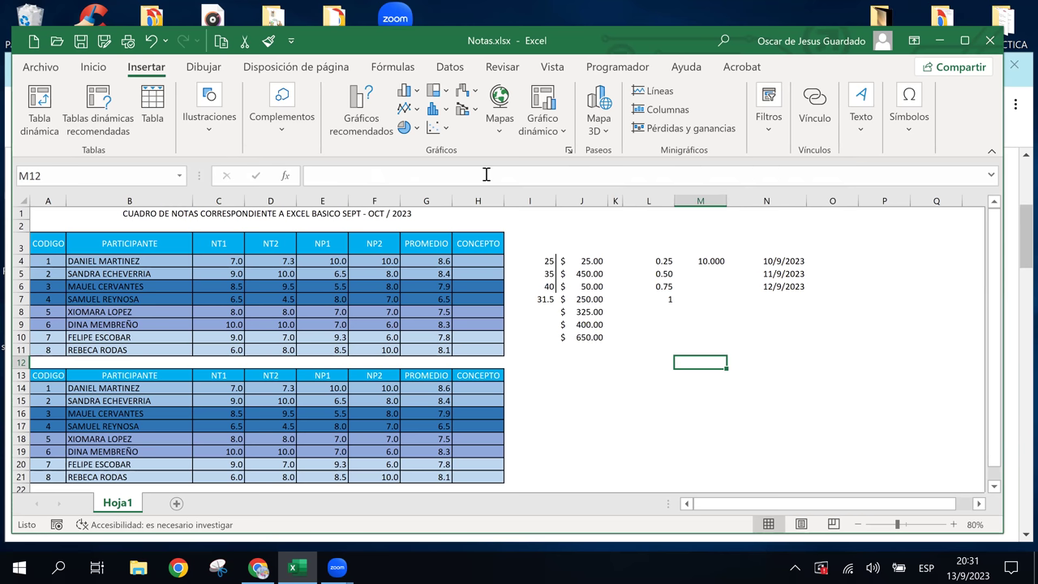
{"action": "left_click", "coordinate": [211, 129]}
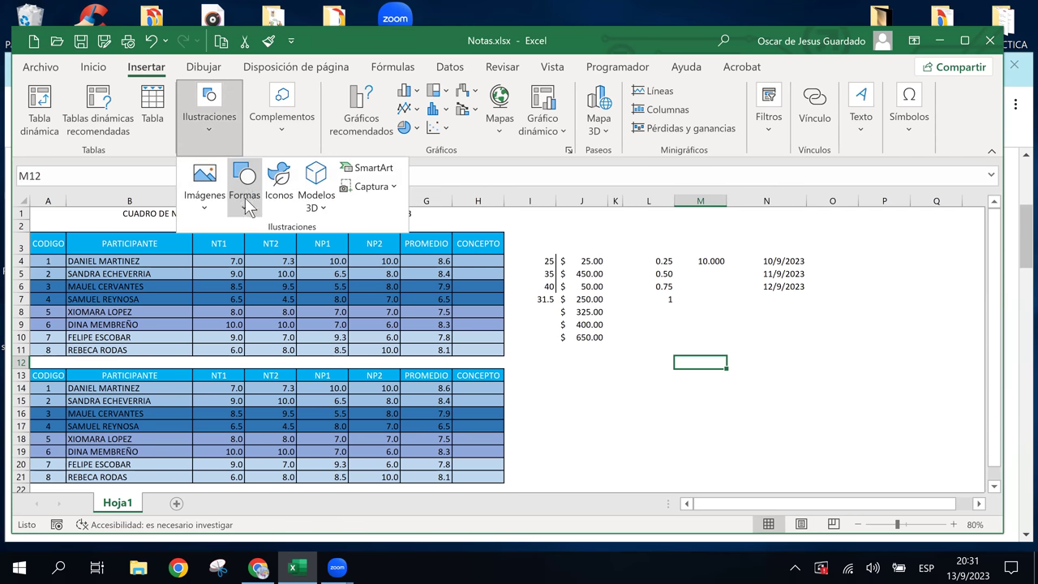
{"action": "left_click", "coordinate": [199, 197]}
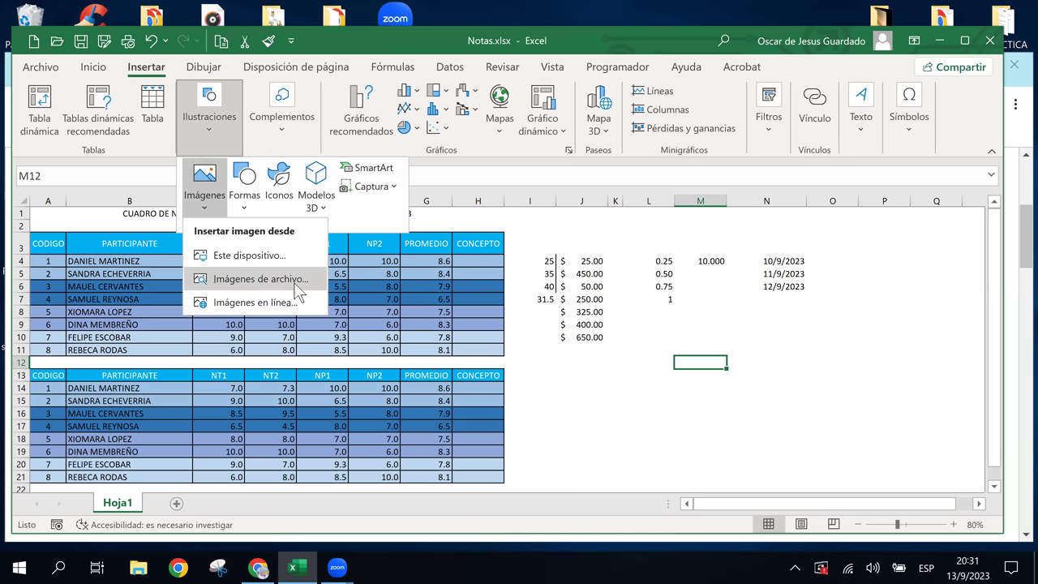
{"action": "left_click", "coordinate": [278, 305]}
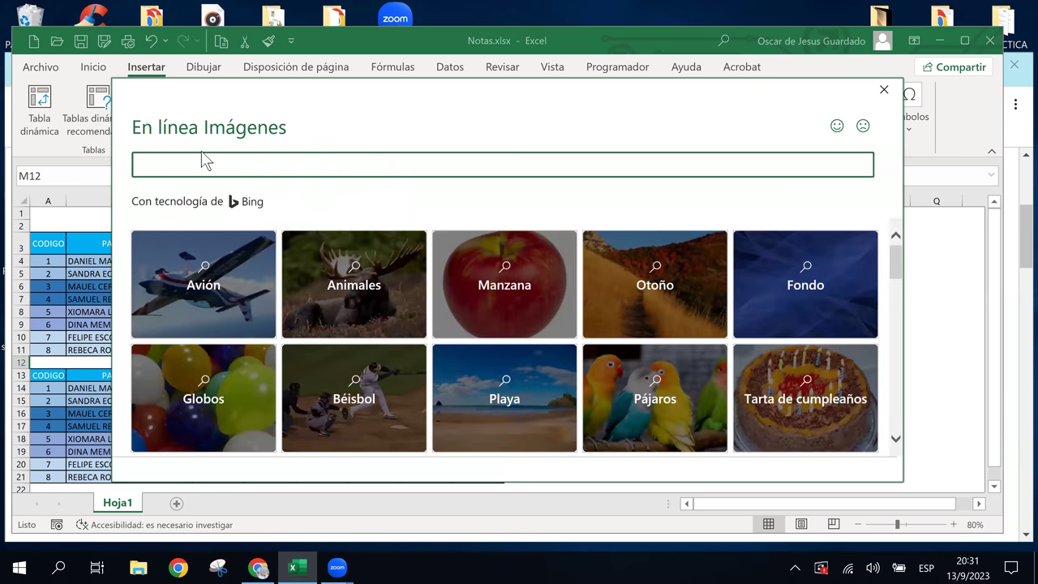
{"action": "type", "text": "pc"}
{"action": "key", "text": "Return"}
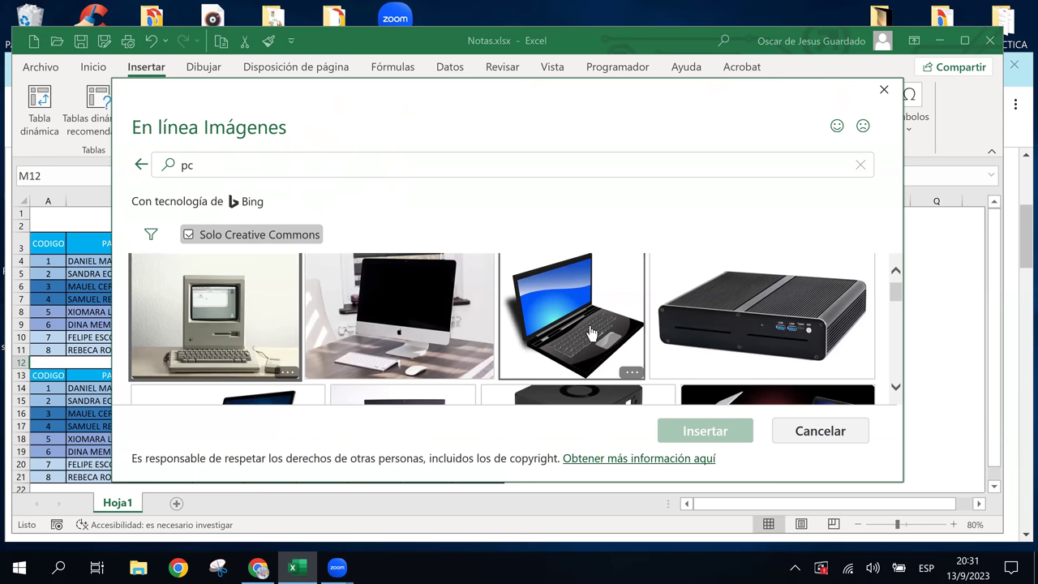
{"action": "left_click", "coordinate": [590, 332]}
{"action": "left_click", "coordinate": [721, 439]}
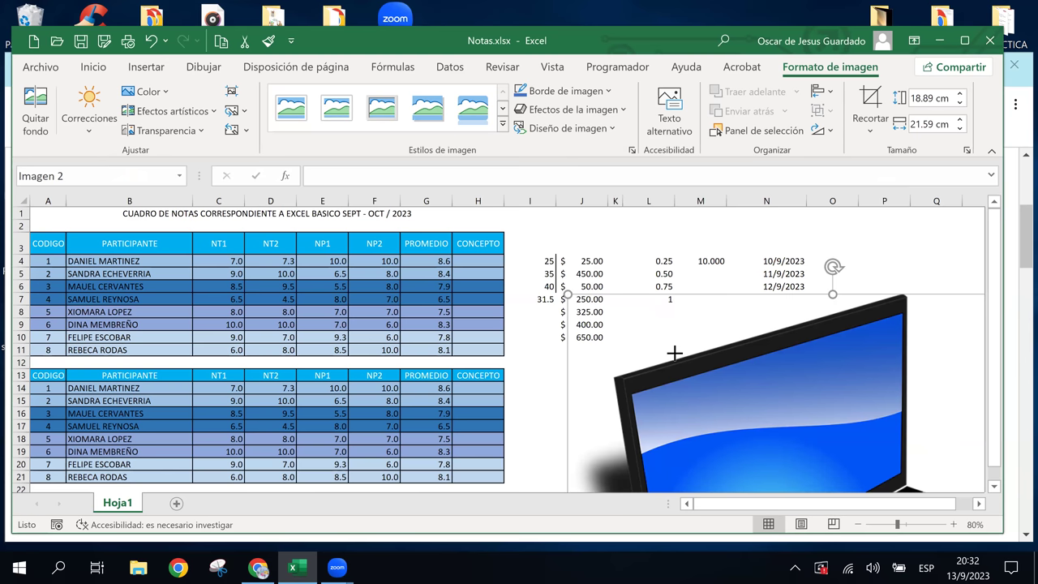
Step: Shrink the laptop picture to about 3.81 × 4.35 cm and place it beside the dates
{"action": "left_click_drag", "start_coordinate": [567, 293], "coordinate": [689, 400]}
{"action": "left_click_drag", "start_coordinate": [888, 435], "coordinate": [699, 288]}
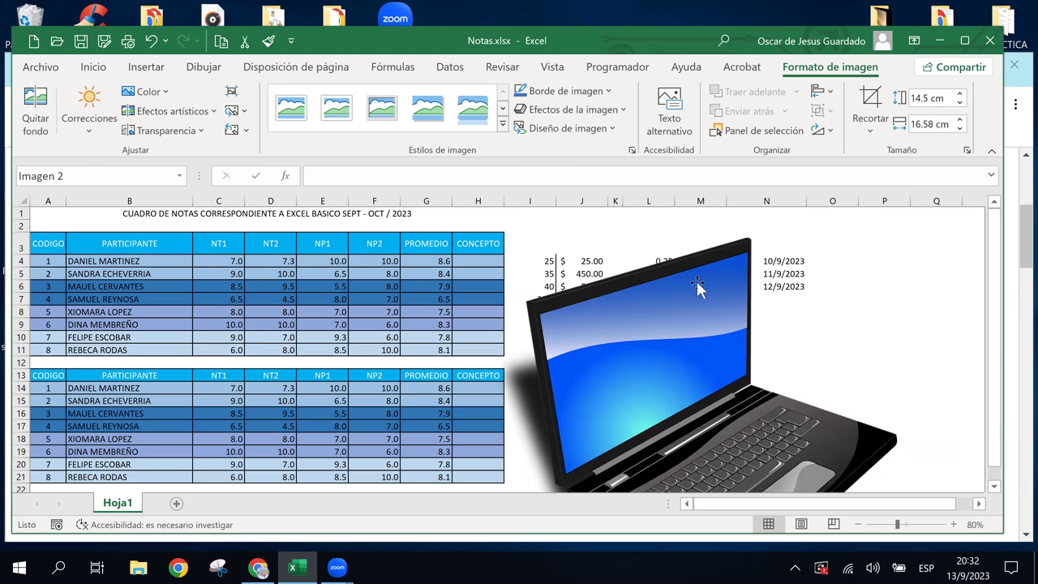
{"action": "left_click_drag", "start_coordinate": [498, 233], "coordinate": [799, 389]}
{"action": "left_click_drag", "start_coordinate": [795, 479], "coordinate": [748, 341]}
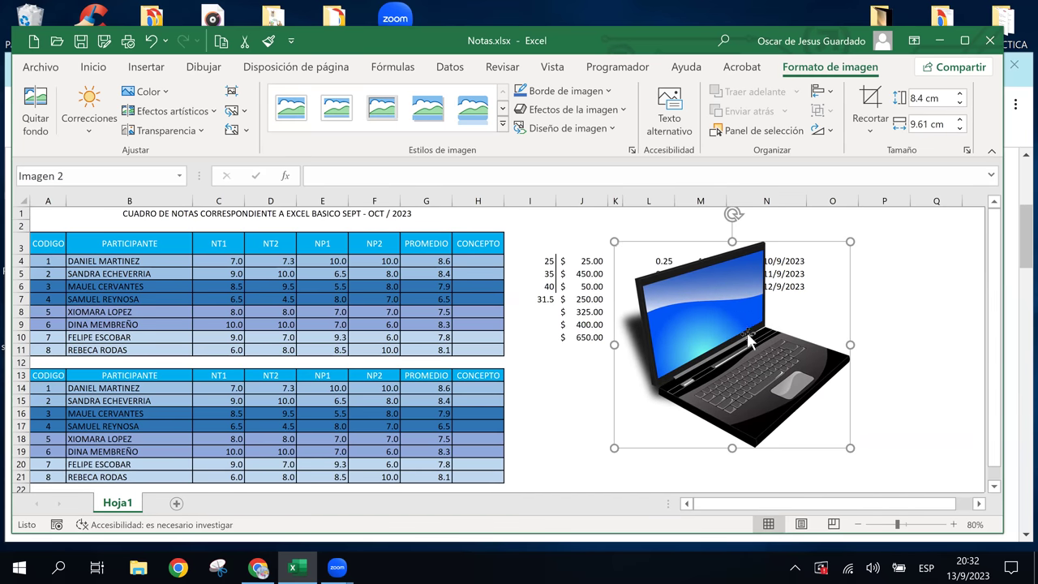
{"action": "left_click_drag", "start_coordinate": [614, 242], "coordinate": [721, 344]}
{"action": "left_click_drag", "start_coordinate": [816, 343], "coordinate": [902, 260]}
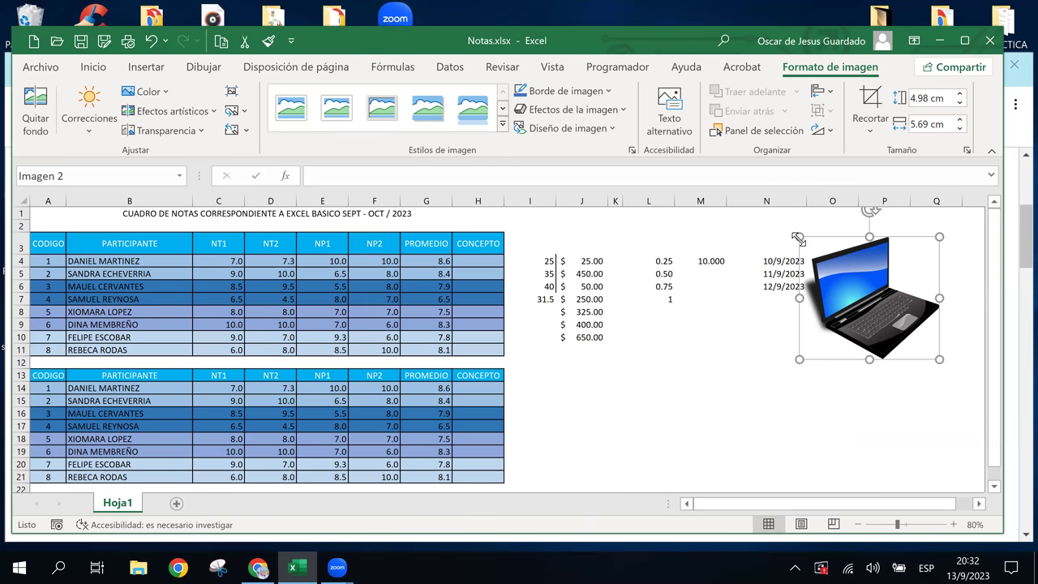
{"action": "left_click_drag", "start_coordinate": [798, 238], "coordinate": [832, 268]}
{"action": "left_click_drag", "start_coordinate": [910, 286], "coordinate": [905, 280]}
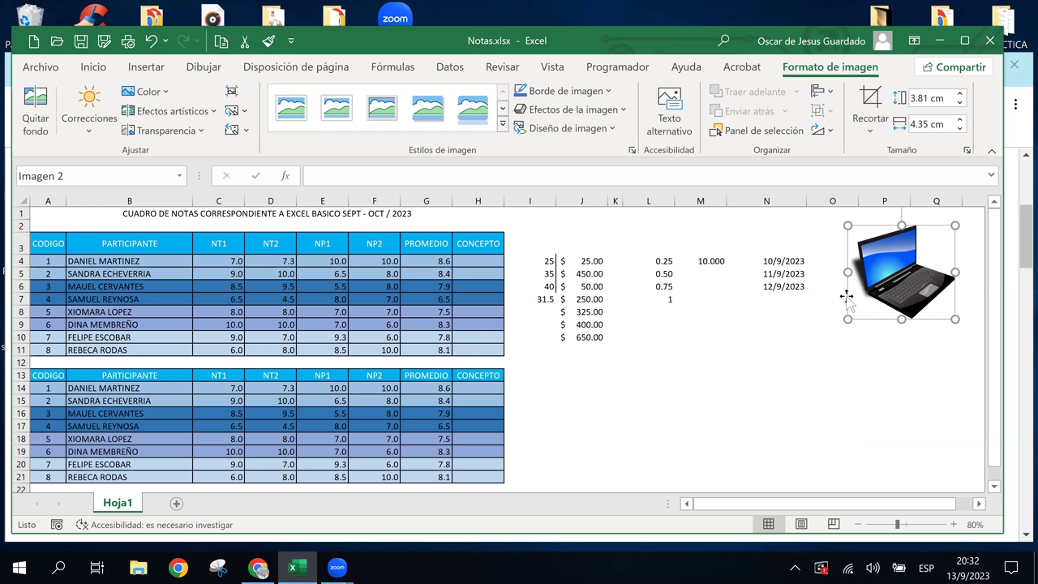
Step: Ctrl-drag a copy of the laptop picture down and to the left
{"action": "left_click", "coordinate": [846, 296]}
{"action": "left_click", "coordinate": [846, 297]}
{"action": "left_click_drag", "start_coordinate": [850, 300], "coordinate": [600, 466]}
{"action": "left_click", "coordinate": [969, 388]}
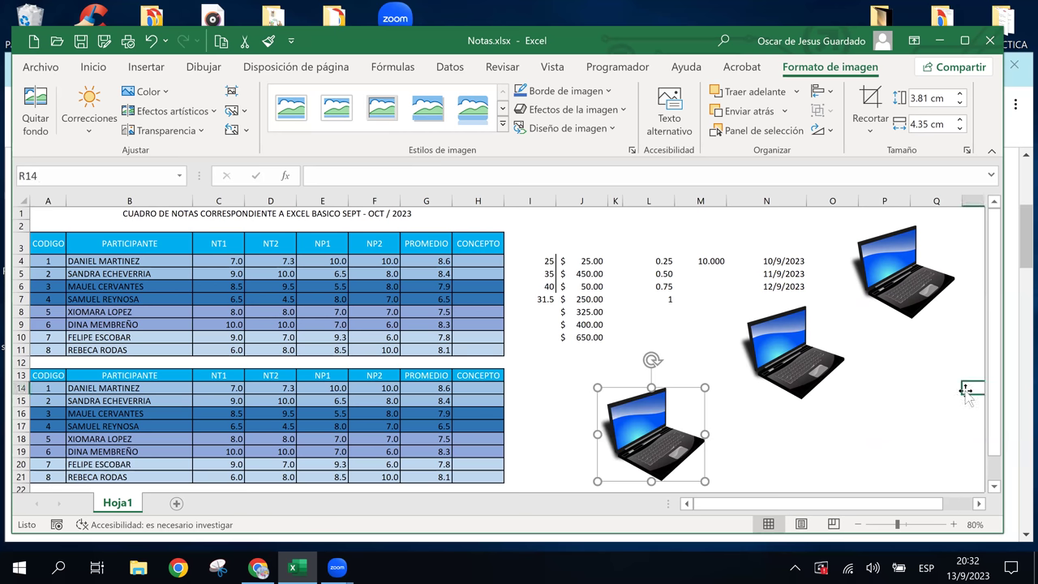
Step: Delete the middle and lower laptop picture copies
{"action": "left_click", "coordinate": [808, 383]}
{"action": "key", "text": "Delete"}
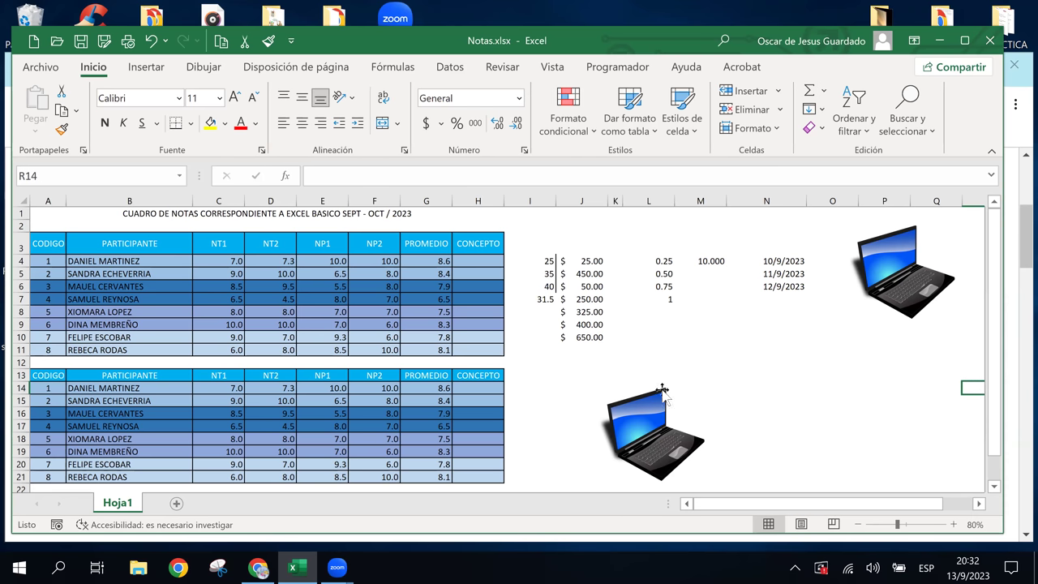
{"action": "left_click", "coordinate": [678, 434]}
{"action": "key", "text": "Delete"}
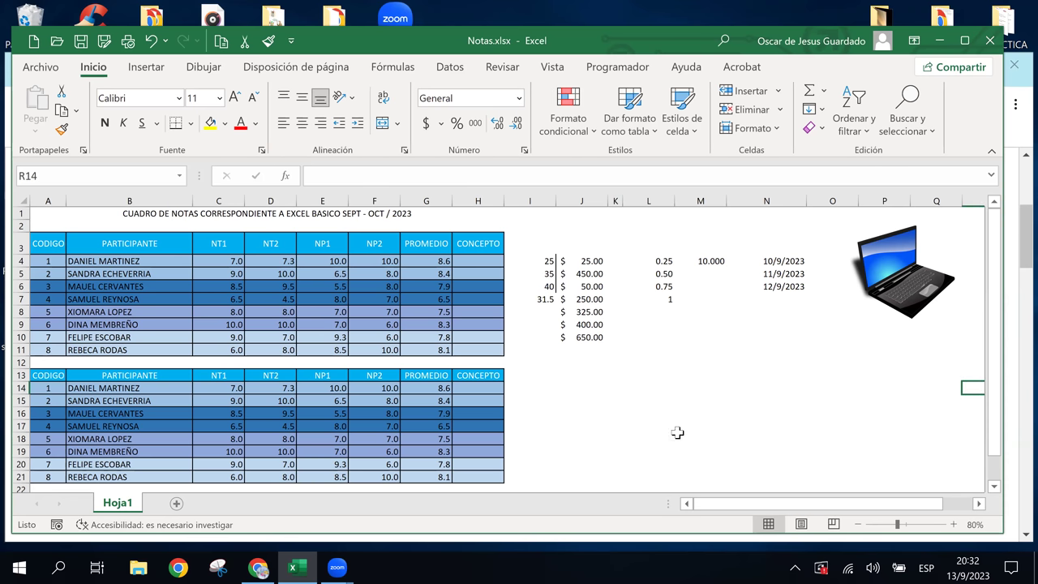
{"action": "left_click", "coordinate": [728, 391]}
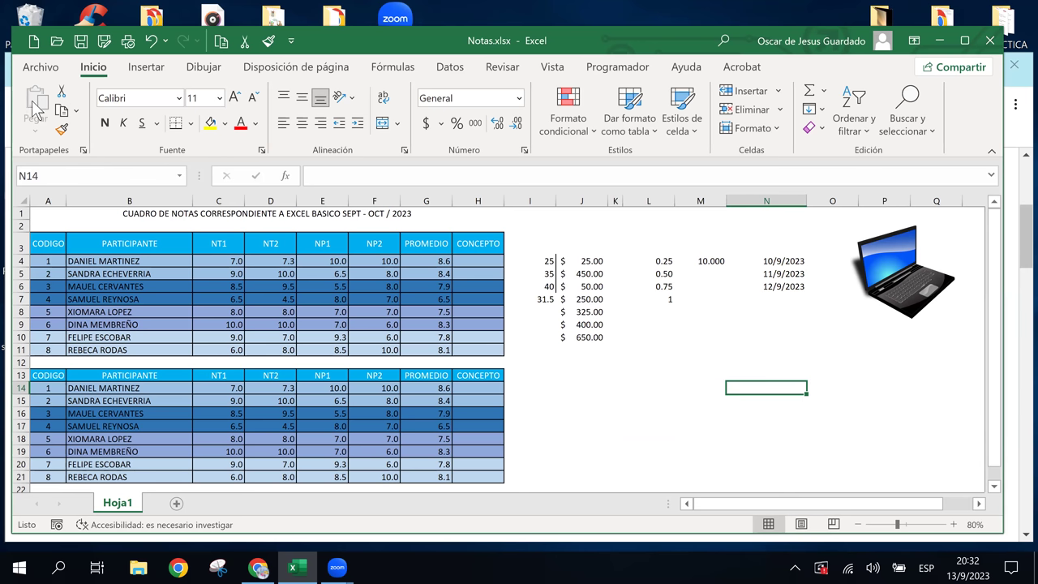
Step: Make two new laptop copies stepping down and to the left of the original
{"action": "left_click", "coordinate": [923, 292]}
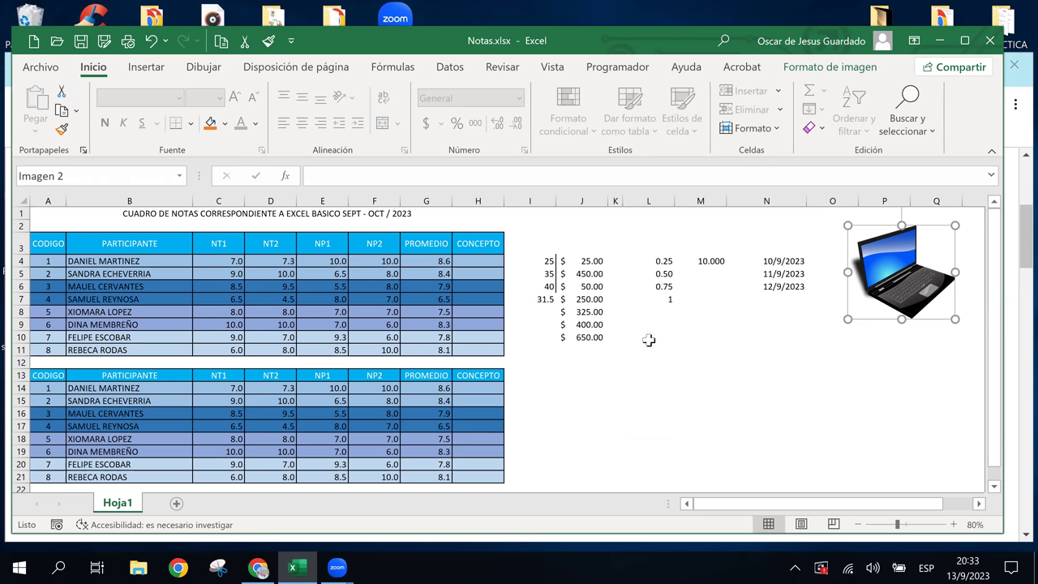
{"action": "left_click_drag", "start_coordinate": [878, 325], "coordinate": [801, 378]}
{"action": "left_click", "coordinate": [764, 409]}
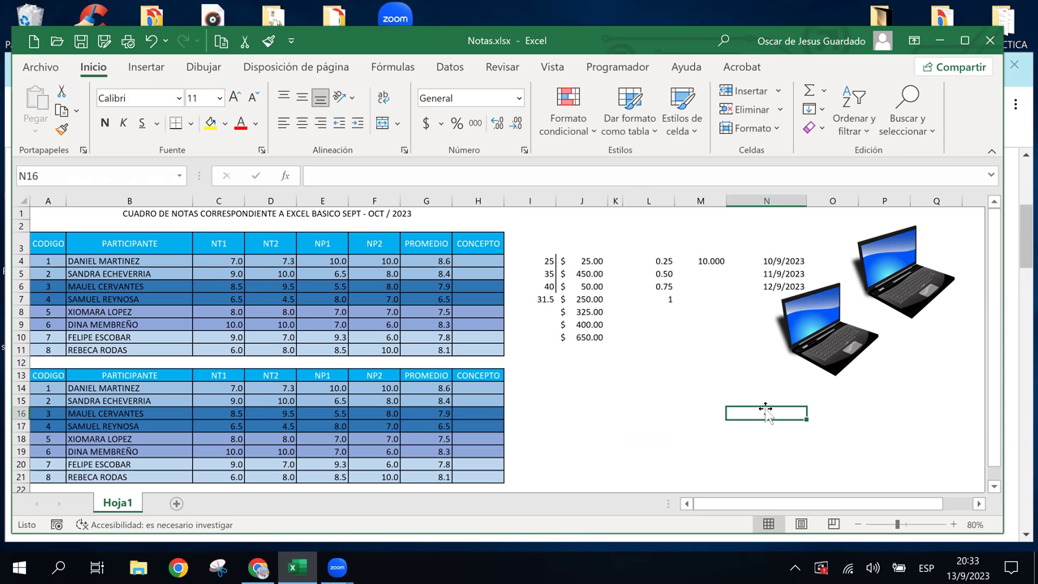
{"action": "left_click", "coordinate": [925, 303]}
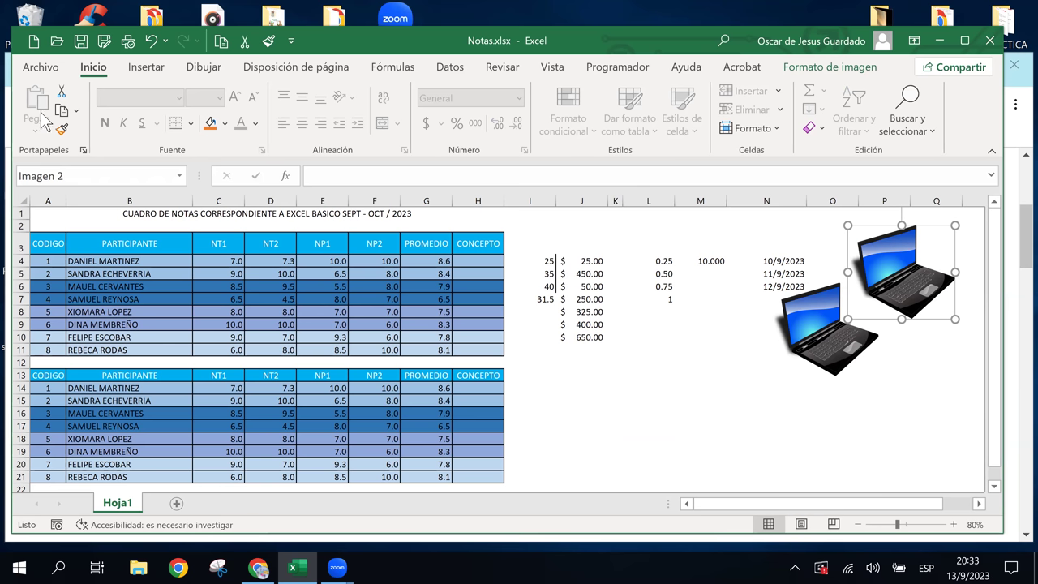
{"action": "left_click", "coordinate": [816, 321]}
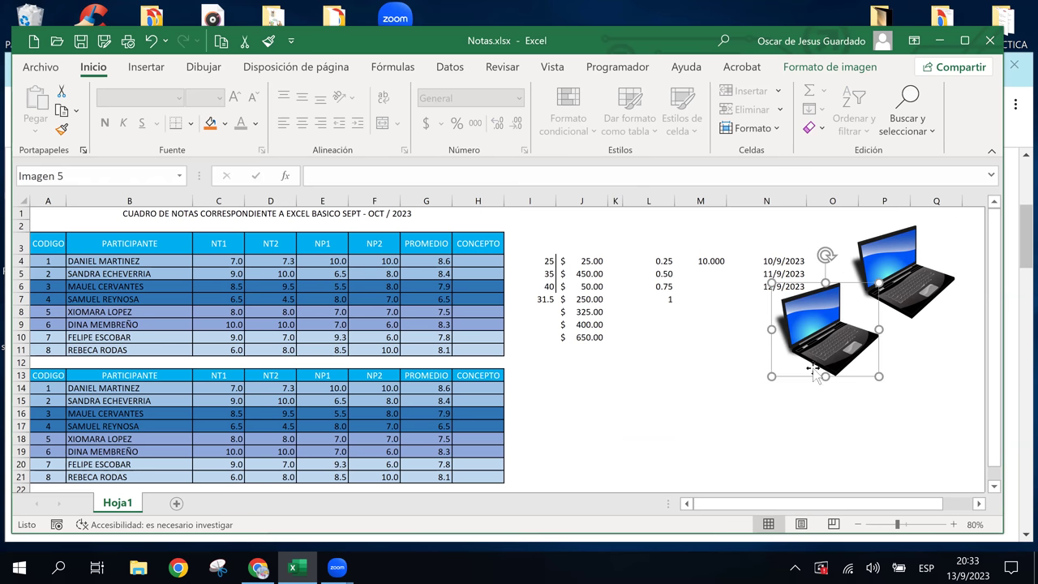
{"action": "left_click_drag", "start_coordinate": [803, 375], "coordinate": [706, 456]}
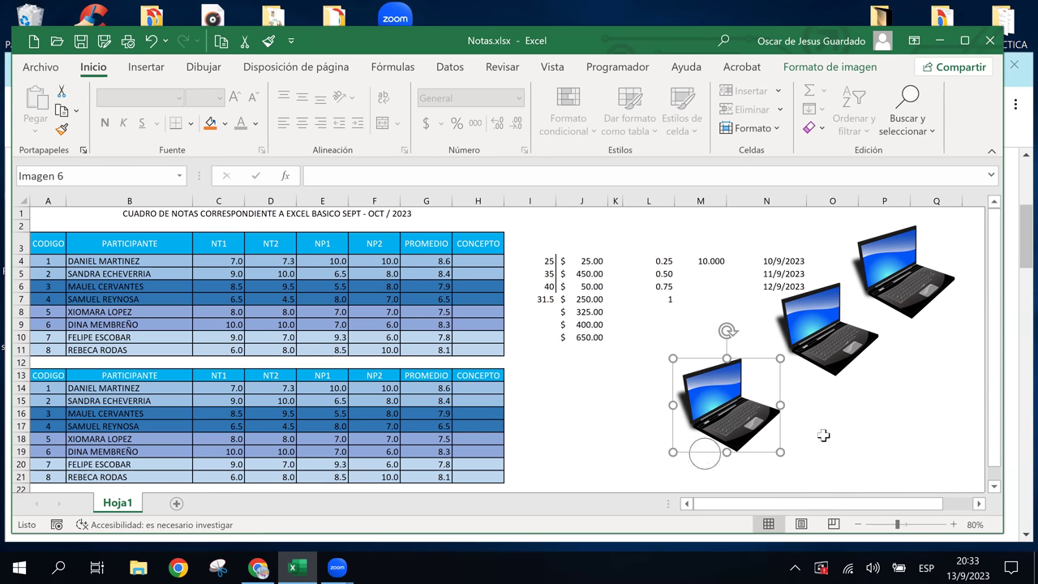
{"action": "left_click", "coordinate": [884, 438]}
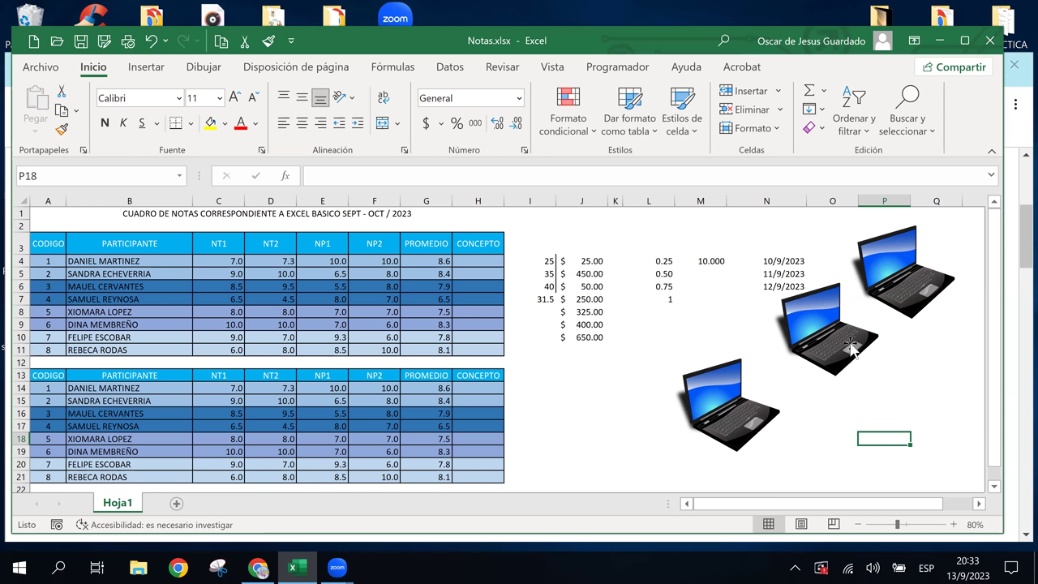
Step: Select all three laptops and copy them together up and to the left
{"action": "left_click", "coordinate": [740, 418]}
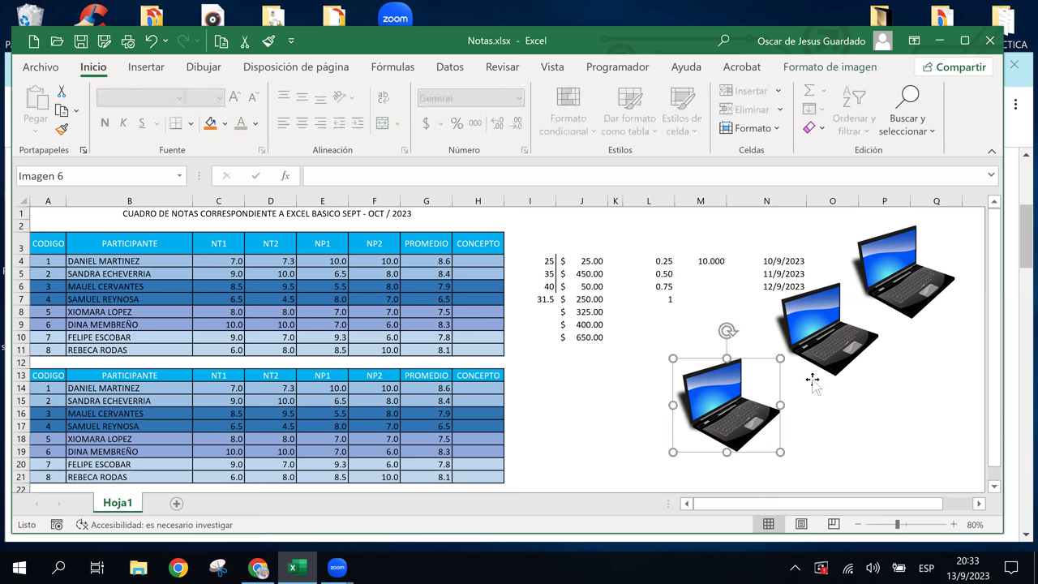
{"action": "left_click", "coordinate": [840, 363], "text": "ctrl"}
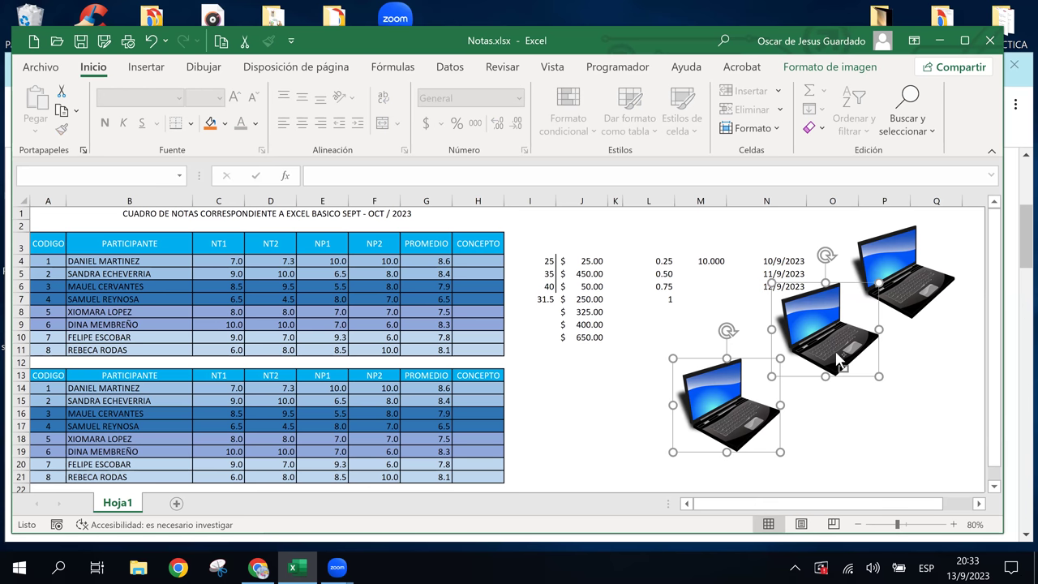
{"action": "left_click", "coordinate": [906, 289], "text": "ctrl"}
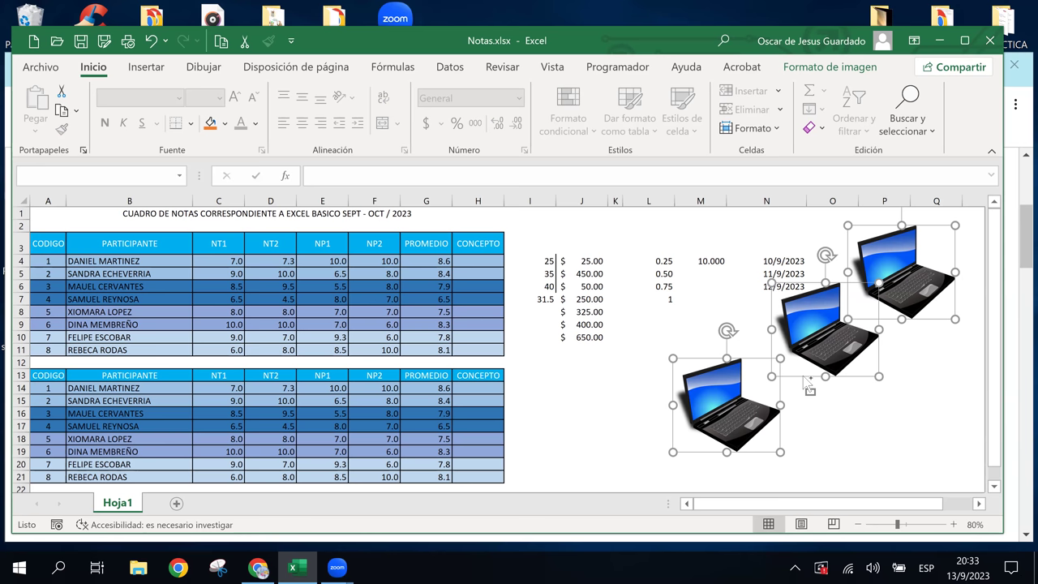
{"action": "left_click_drag", "start_coordinate": [808, 386], "coordinate": [666, 360]}
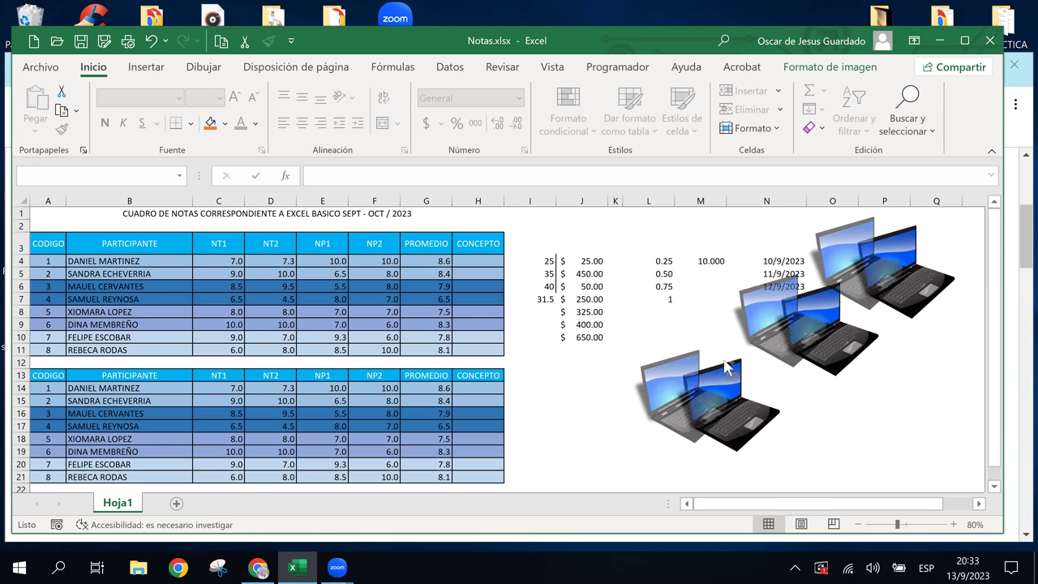
{"action": "left_click_drag", "start_coordinate": [666, 360], "coordinate": [629, 363]}
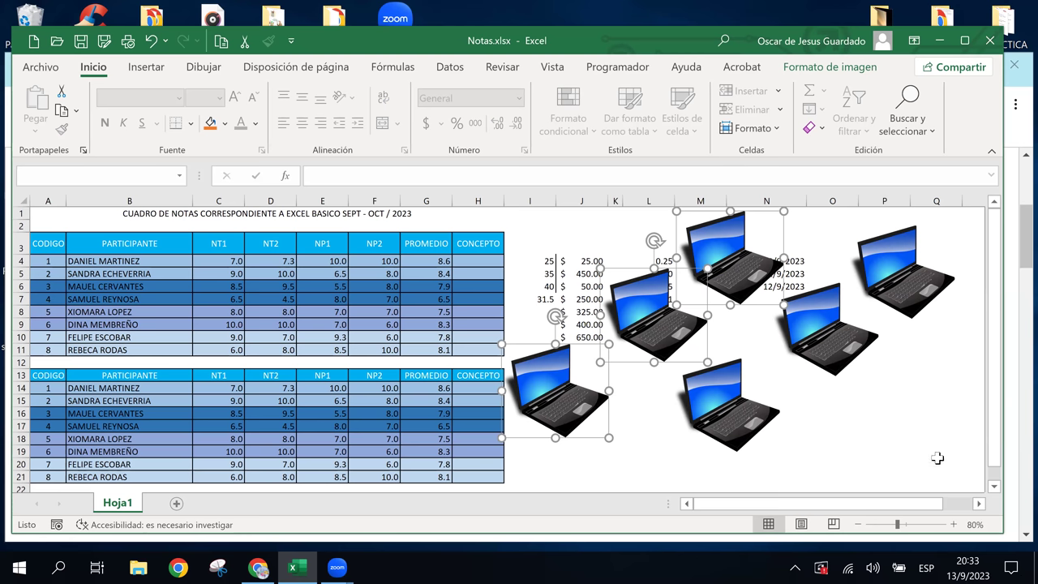
{"action": "left_click", "coordinate": [848, 409]}
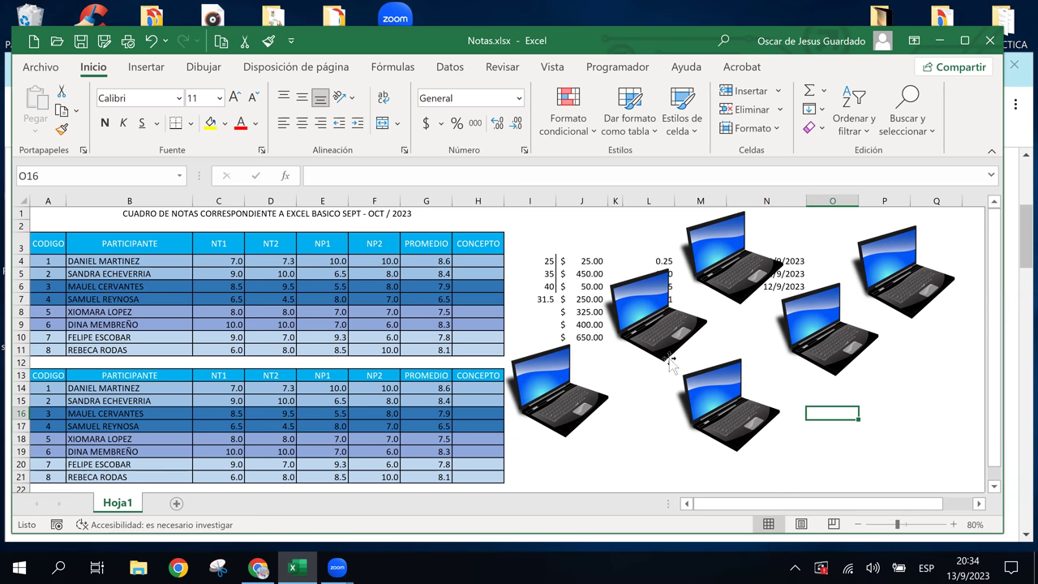
Step: Delete the new laptop copies, selecting the last remaining one
{"action": "left_click", "coordinate": [689, 323]}
{"action": "key", "text": "Delete"}
{"action": "left_click", "coordinate": [734, 247]}
{"action": "key", "text": "Delete"}
{"action": "left_click", "coordinate": [556, 377]}
Step: Delete the last laptop copy and draw a blue isosceles triangle over column J
{"action": "key", "text": "Delete"}
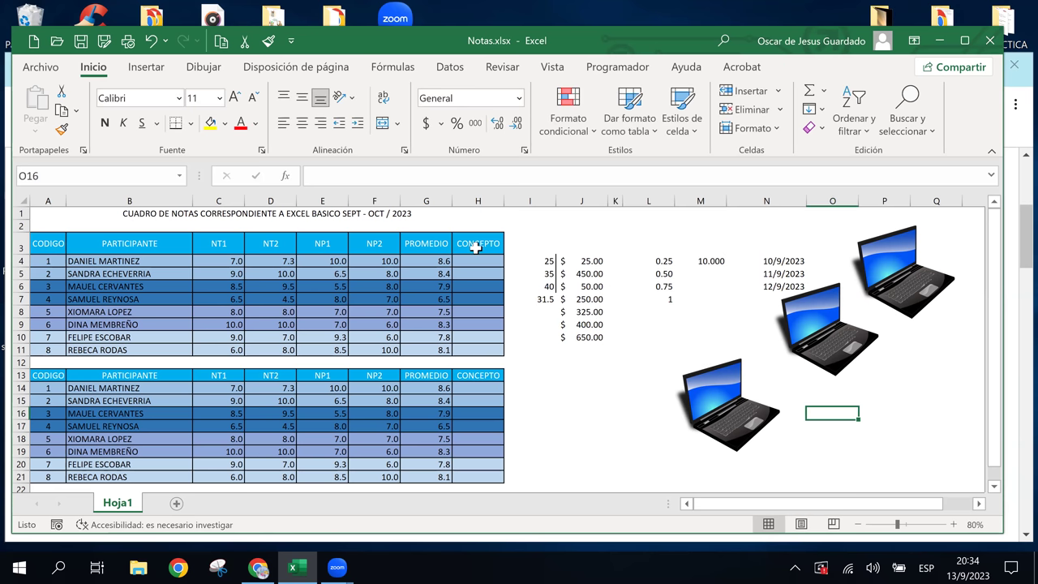
{"action": "left_click", "coordinate": [146, 67]}
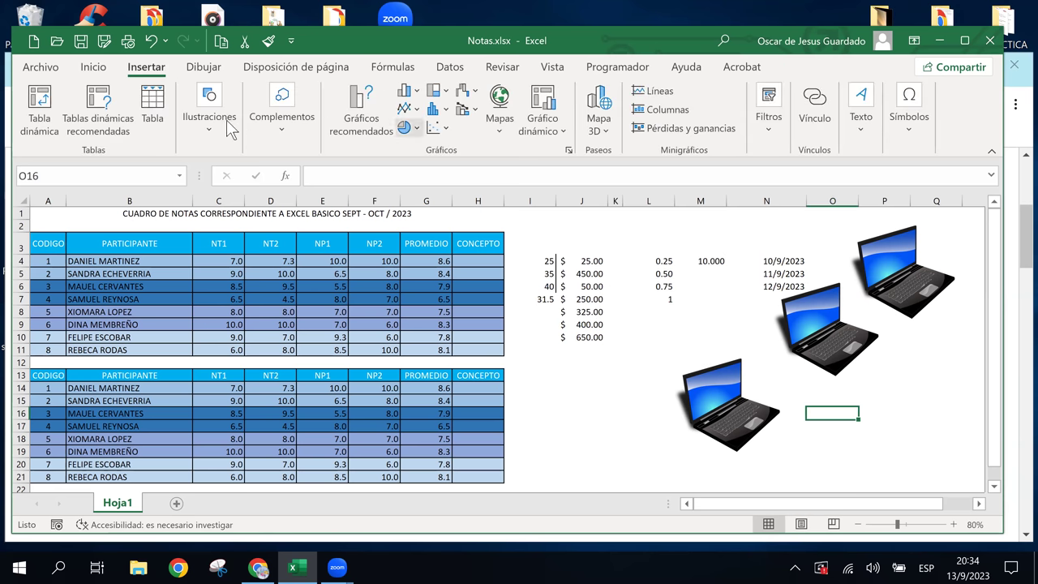
{"action": "left_click", "coordinate": [210, 129]}
{"action": "left_click", "coordinate": [243, 201]}
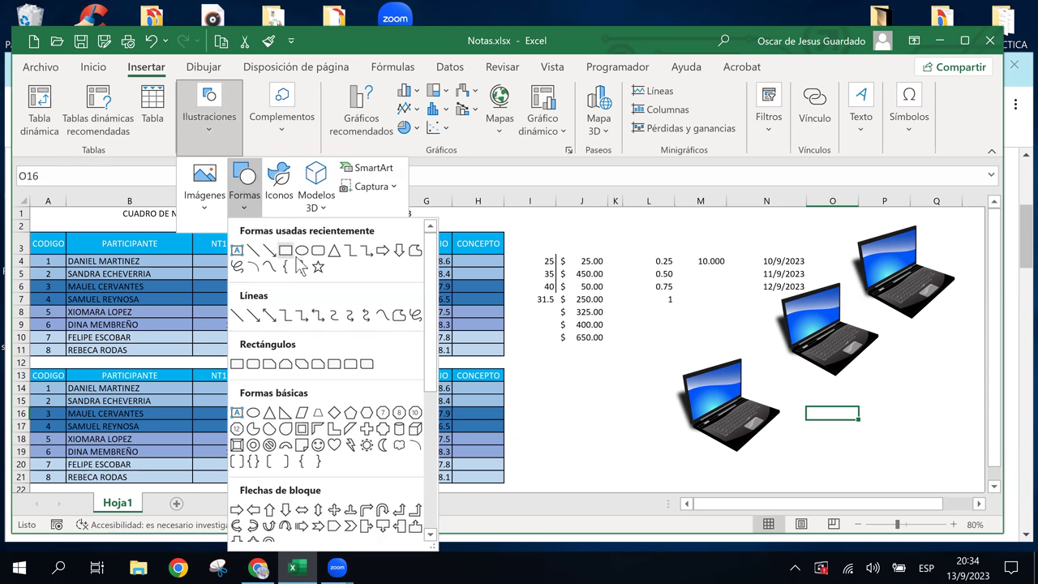
{"action": "left_click", "coordinate": [334, 250]}
{"action": "left_click_drag", "start_coordinate": [552, 380], "coordinate": [635, 314]}
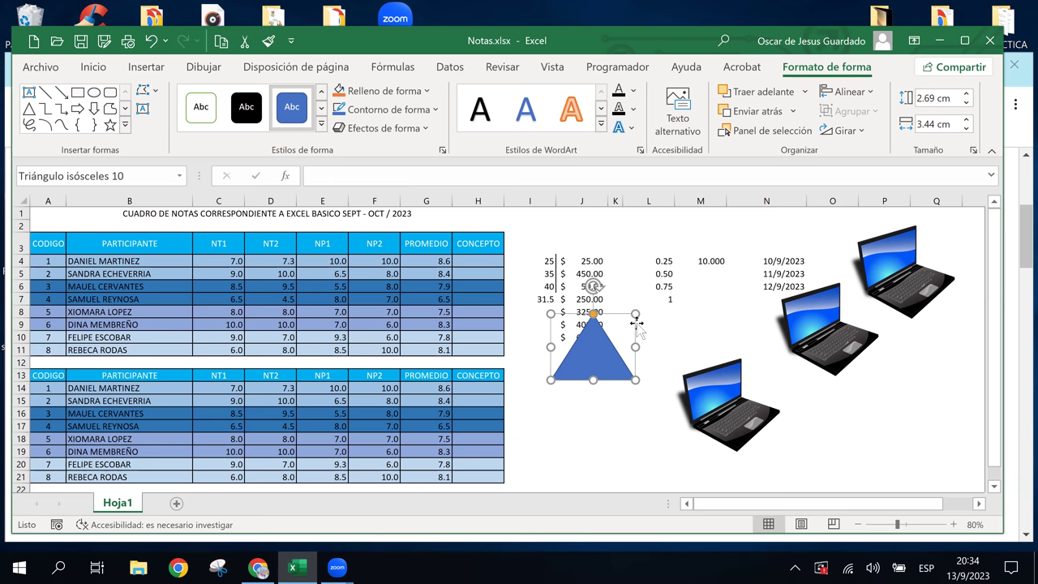
Step: Duplicate the triangle up and to the right into three triangles, then select all three
{"action": "left_click_drag", "start_coordinate": [638, 333], "coordinate": [787, 271]}
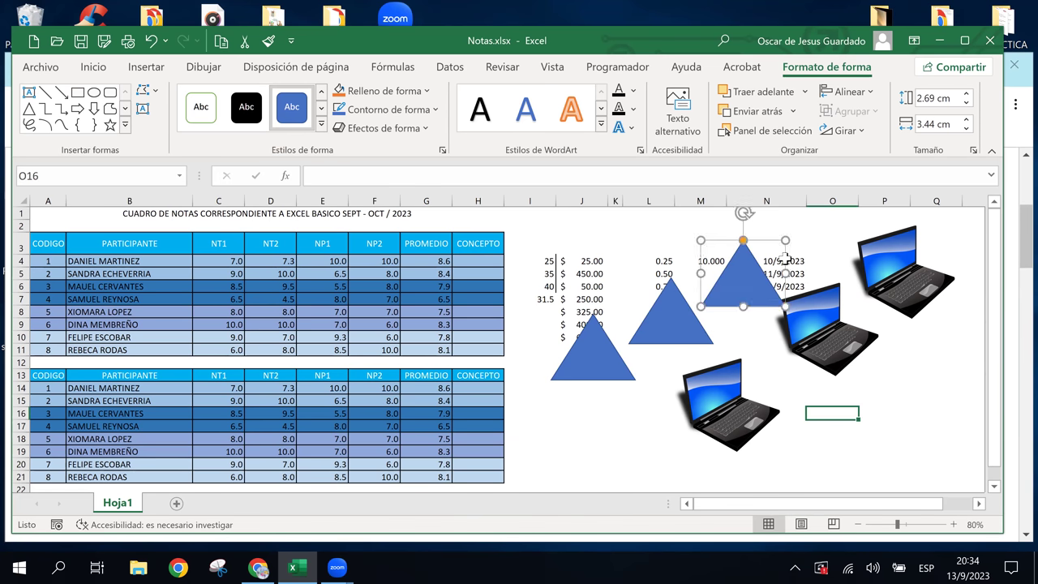
{"action": "key", "text": "Escape"}
{"action": "left_click", "coordinate": [639, 445]}
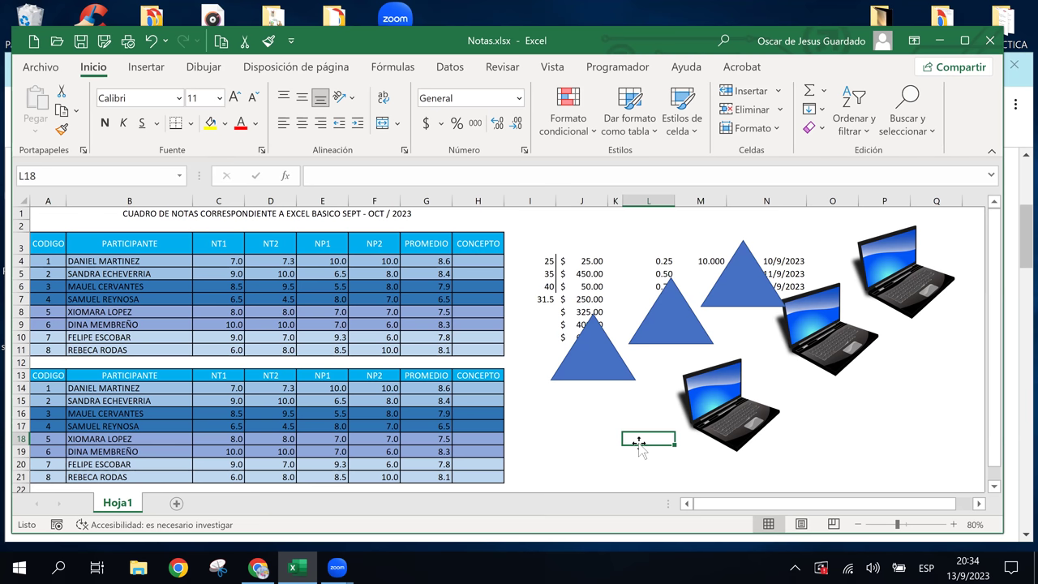
{"action": "left_click", "coordinate": [609, 356]}
{"action": "left_click", "coordinate": [691, 329]}
{"action": "left_click", "coordinate": [747, 286]}
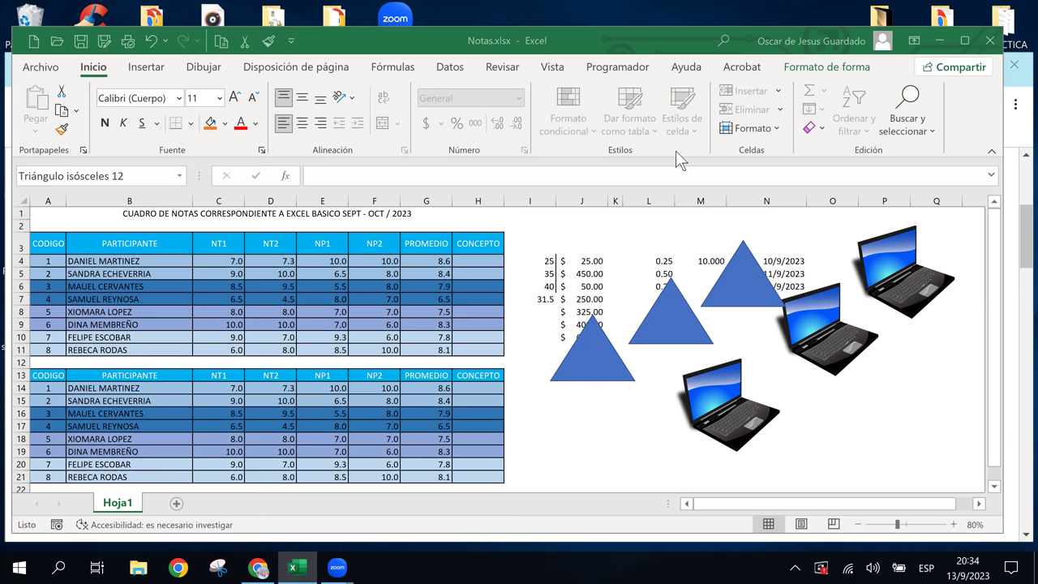
Step: Nudge the middle laptop picture a few pixels right and down
{"action": "left_click", "coordinate": [867, 401]}
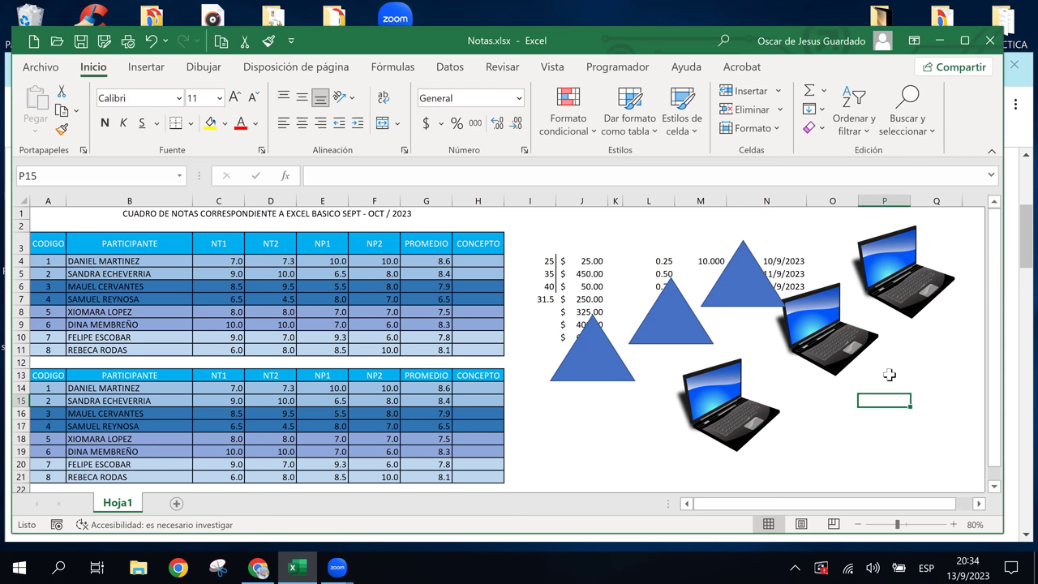
{"action": "left_click", "coordinate": [890, 373]}
{"action": "left_click", "coordinate": [849, 347]}
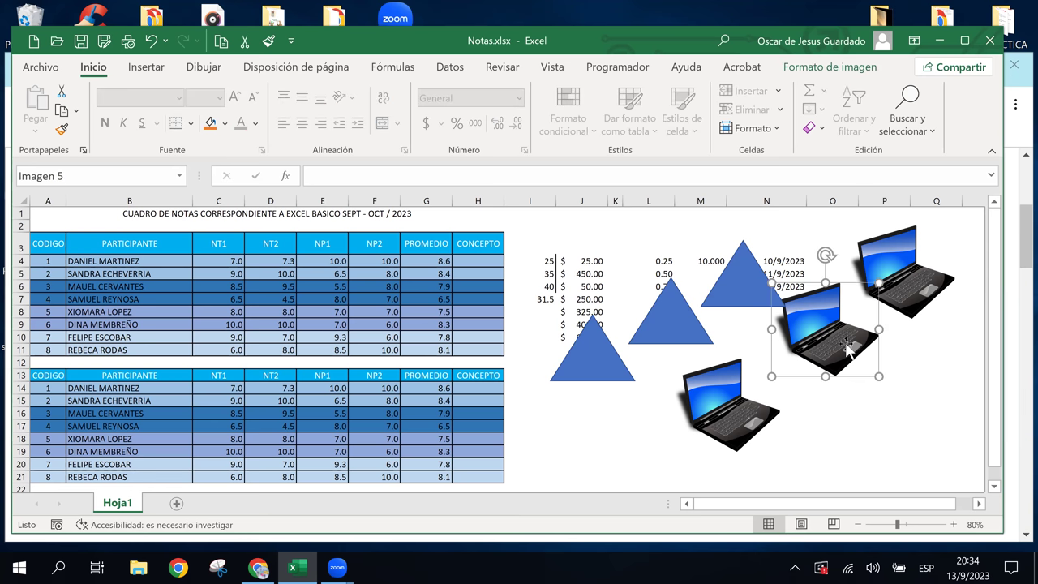
{"action": "left_click_drag", "start_coordinate": [847, 344], "coordinate": [857, 349]}
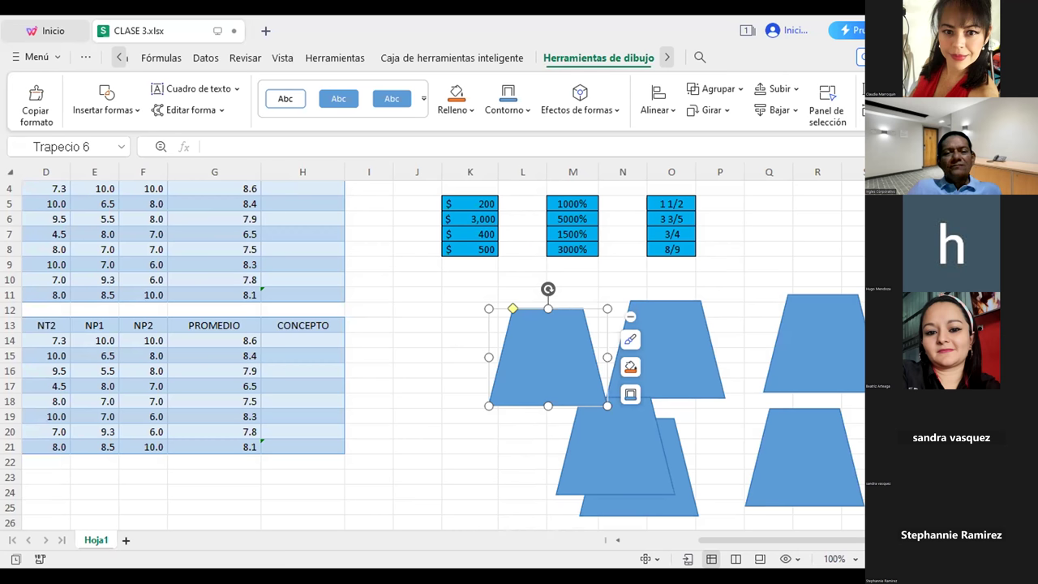
{"action": "scroll", "coordinate": [433, 347], "scroll_direction": "down", "scroll_amount": 5}
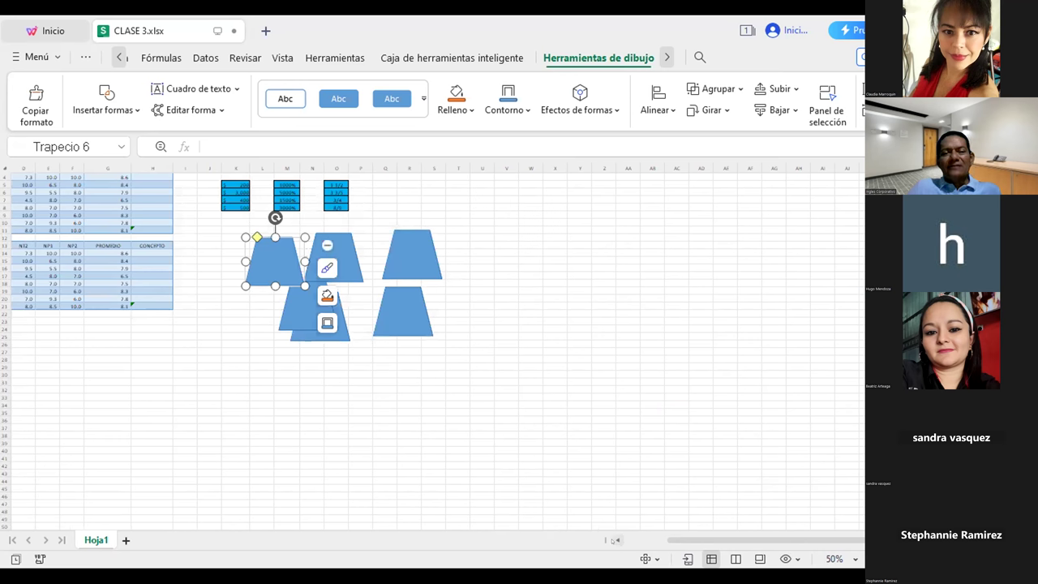
{"action": "scroll", "coordinate": [614, 541], "scroll_direction": "left", "scroll_amount": 1}
{"action": "scroll", "coordinate": [614, 540], "scroll_direction": "left", "scroll_amount": 4}
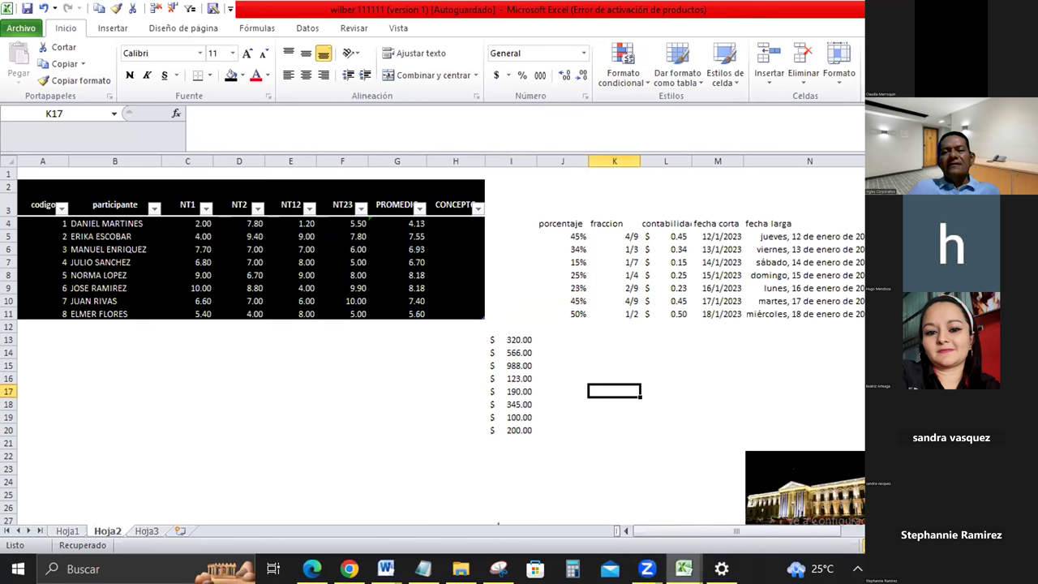
{"action": "mouse_move", "coordinate": [646, 569]}
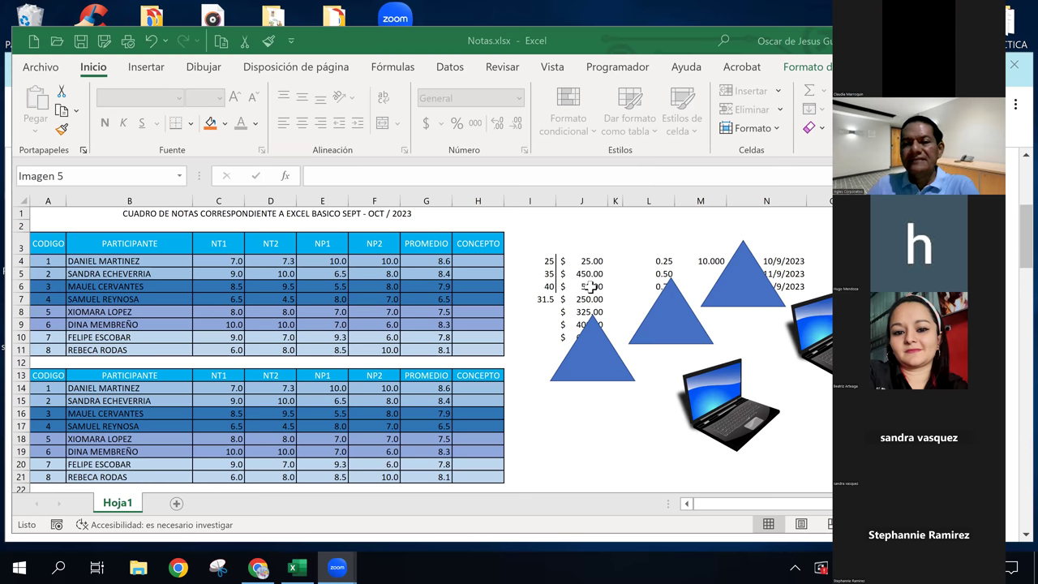
Step: Delete the lower-left, middle and upper-right blue triangles
{"action": "left_click", "coordinate": [934, 419]}
{"action": "left_click", "coordinate": [615, 260]}
{"action": "left_click", "coordinate": [827, 412]}
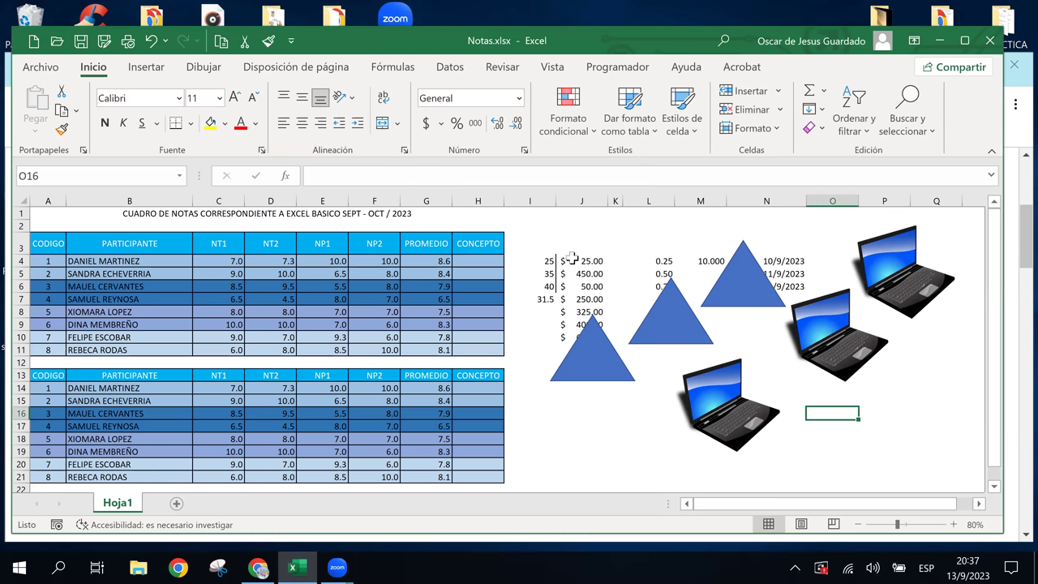
{"action": "left_click", "coordinate": [606, 366]}
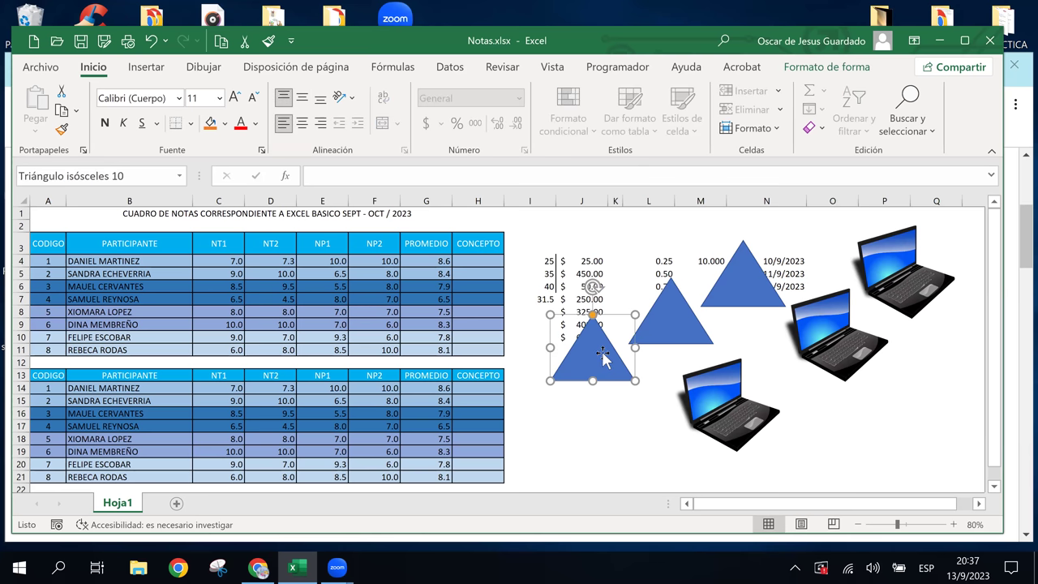
{"action": "key", "text": "Delete"}
{"action": "left_click", "coordinate": [681, 331]}
{"action": "key", "text": "Delete"}
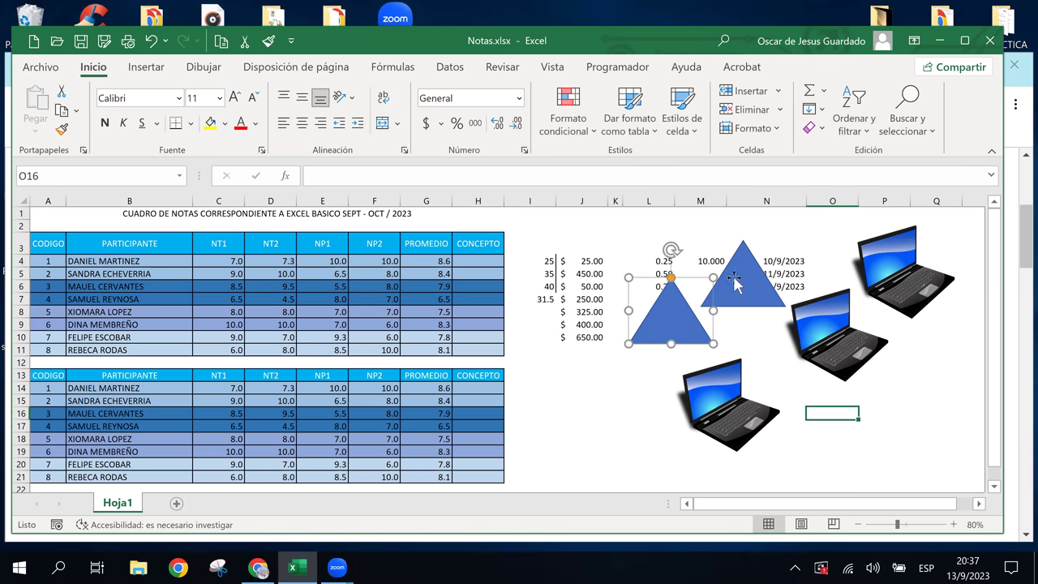
{"action": "left_click", "coordinate": [734, 280]}
{"action": "key", "text": "Delete"}
Step: Review cells L7, L4, J4:J10, L4:L7, H9, H8, J4, J9 and D10
{"action": "left_click", "coordinate": [627, 301]}
{"action": "left_click", "coordinate": [664, 261]}
{"action": "mouse_move", "coordinate": [665, 267]}
{"action": "left_mouse_down"}
{"action": "mouse_move", "coordinate": [662, 286]}
{"action": "mouse_move", "coordinate": [661, 260]}
{"action": "left_mouse_up"}
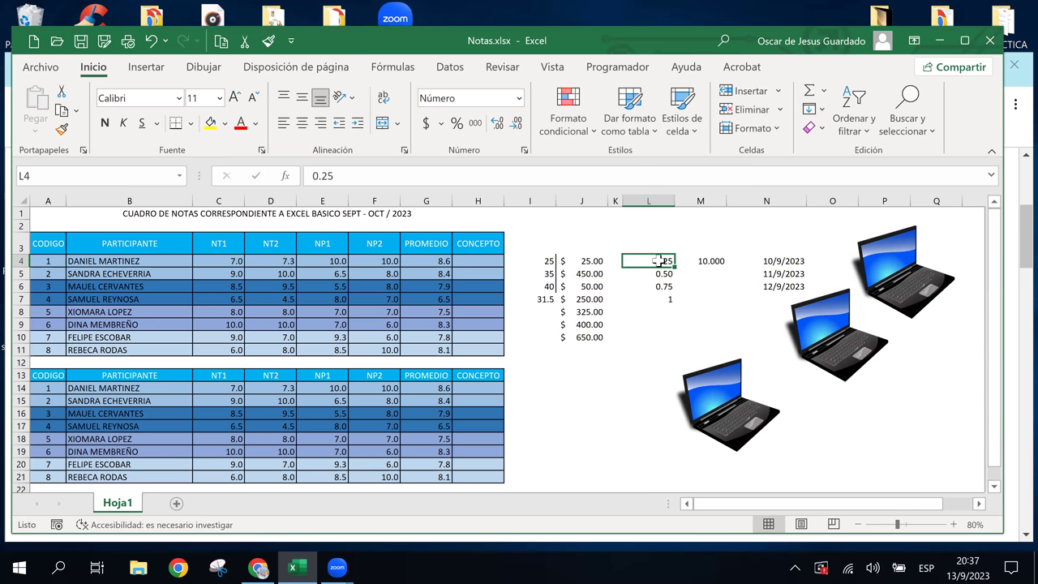
{"action": "left_click_drag", "start_coordinate": [578, 262], "coordinate": [578, 340]}
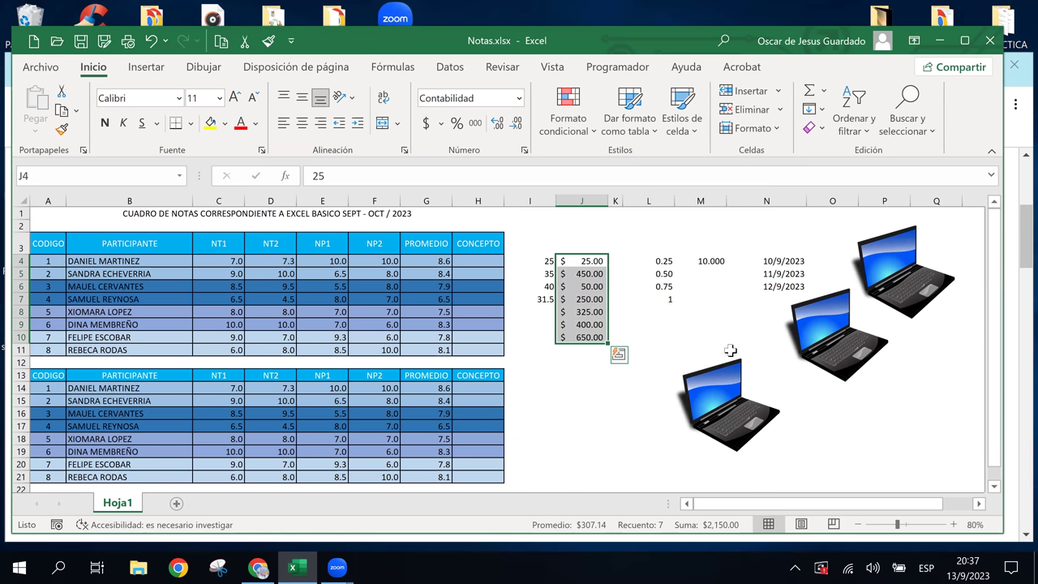
{"action": "left_click", "coordinate": [686, 312]}
{"action": "left_click_drag", "start_coordinate": [661, 261], "coordinate": [665, 301]}
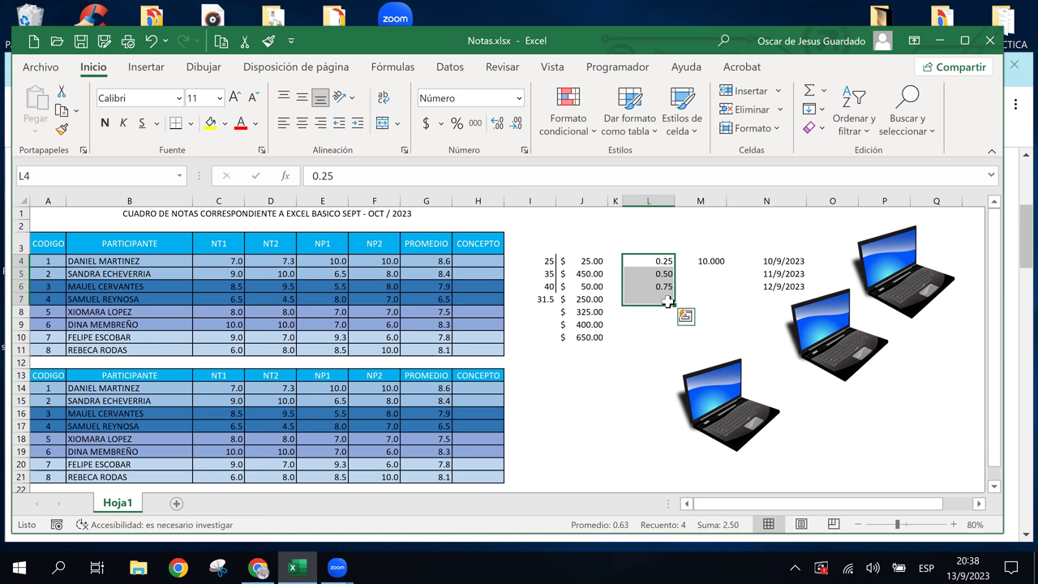
{"action": "left_click", "coordinate": [475, 326]}
{"action": "left_click", "coordinate": [476, 313]}
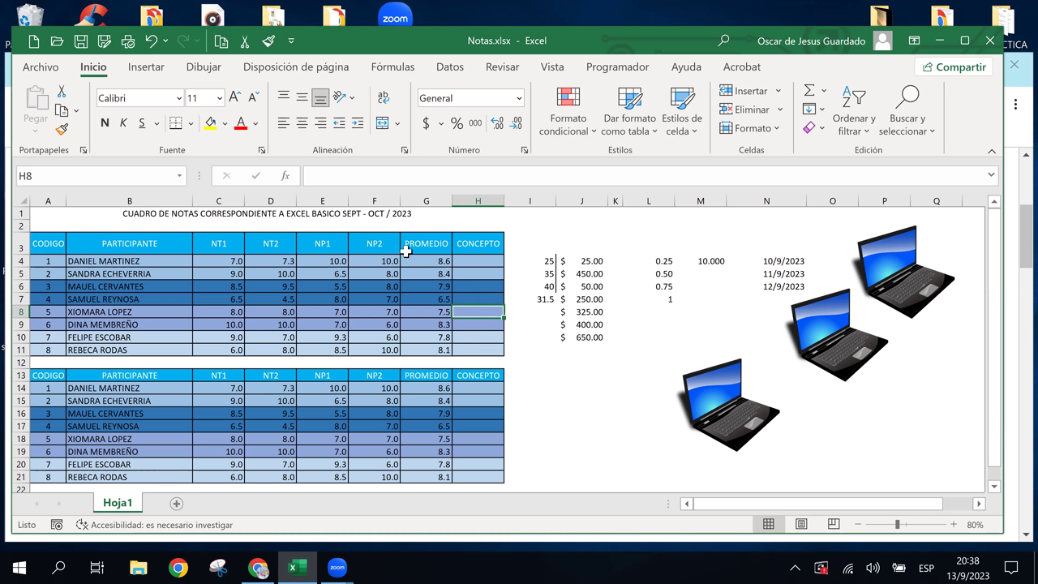
{"action": "left_click", "coordinate": [594, 260]}
{"action": "left_click", "coordinate": [581, 327]}
{"action": "left_click", "coordinate": [258, 337]}
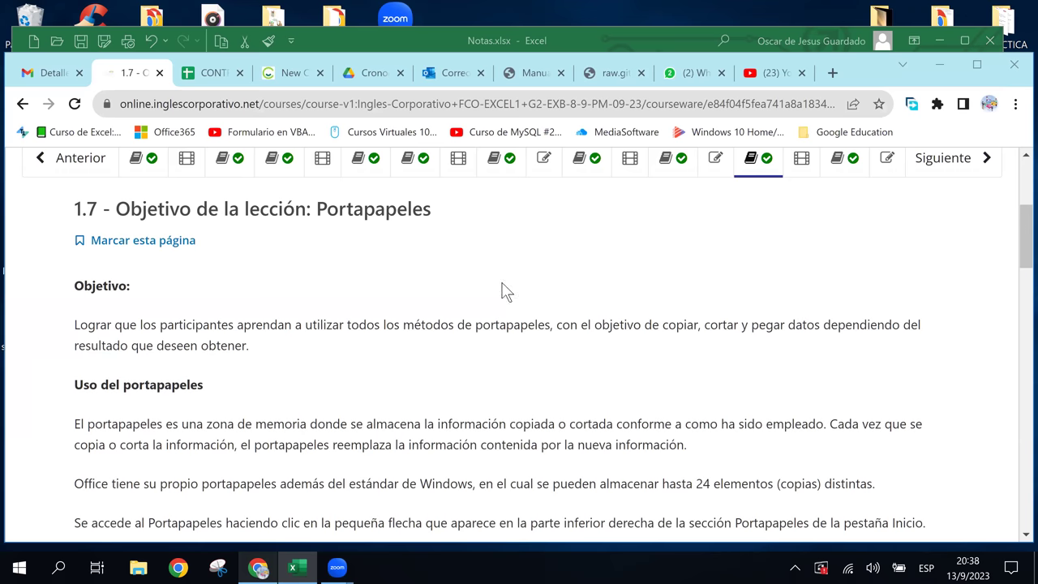
Step: Scroll through the Portapapeles lesson 1.7 page in Chrome and back up to its title
{"action": "left_click", "coordinate": [258, 568]}
{"action": "scroll", "coordinate": [352, 405], "scroll_direction": "down", "scroll_amount": 3}
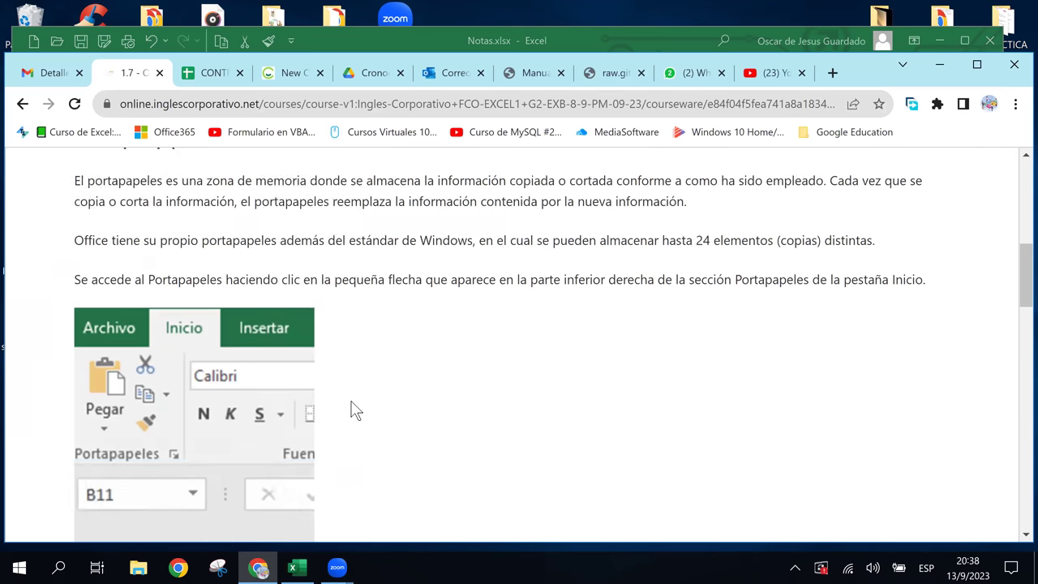
{"action": "scroll", "coordinate": [352, 406], "scroll_direction": "down", "scroll_amount": 3}
{"action": "scroll", "coordinate": [353, 409], "scroll_direction": "down", "scroll_amount": 3}
{"action": "scroll", "coordinate": [354, 409], "scroll_direction": "down", "scroll_amount": 2}
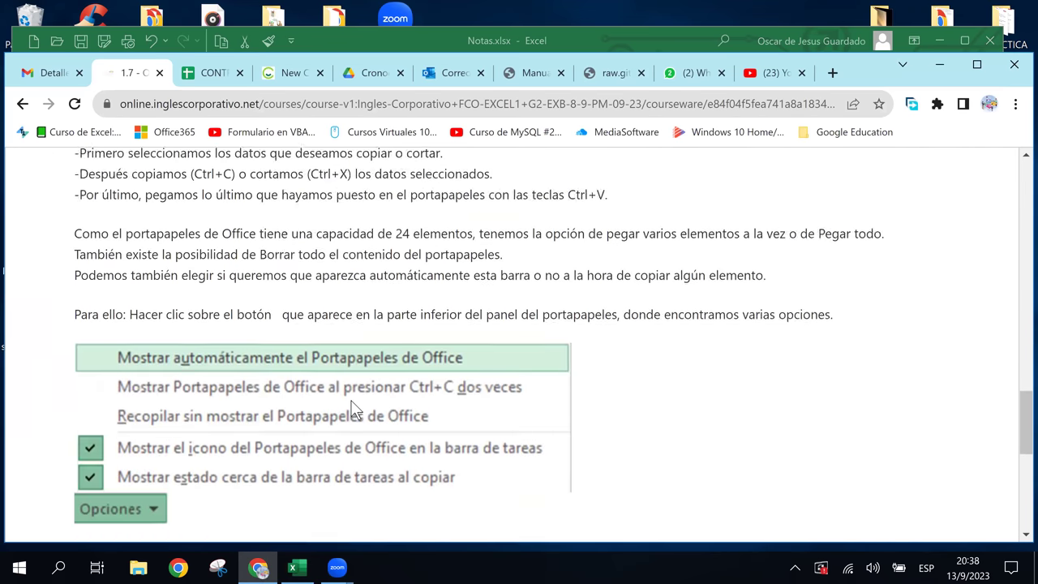
{"action": "scroll", "coordinate": [354, 409], "scroll_direction": "down", "scroll_amount": 3}
{"action": "scroll", "coordinate": [355, 409], "scroll_direction": "up", "scroll_amount": 3}
{"action": "scroll", "coordinate": [355, 410], "scroll_direction": "up", "scroll_amount": 3}
{"action": "scroll", "coordinate": [354, 409], "scroll_direction": "up", "scroll_amount": 3}
{"action": "scroll", "coordinate": [355, 410], "scroll_direction": "up", "scroll_amount": 4}
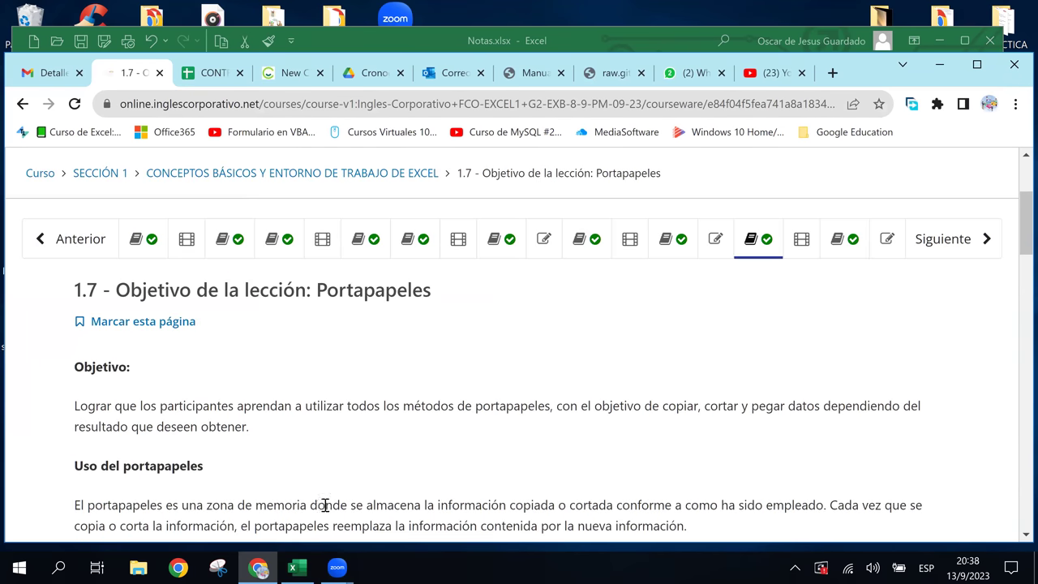
Step: Back in Notas, delete the lower-left, middle and top-right laptop pictures
{"action": "left_click", "coordinate": [297, 568]}
{"action": "left_click", "coordinate": [575, 413]}
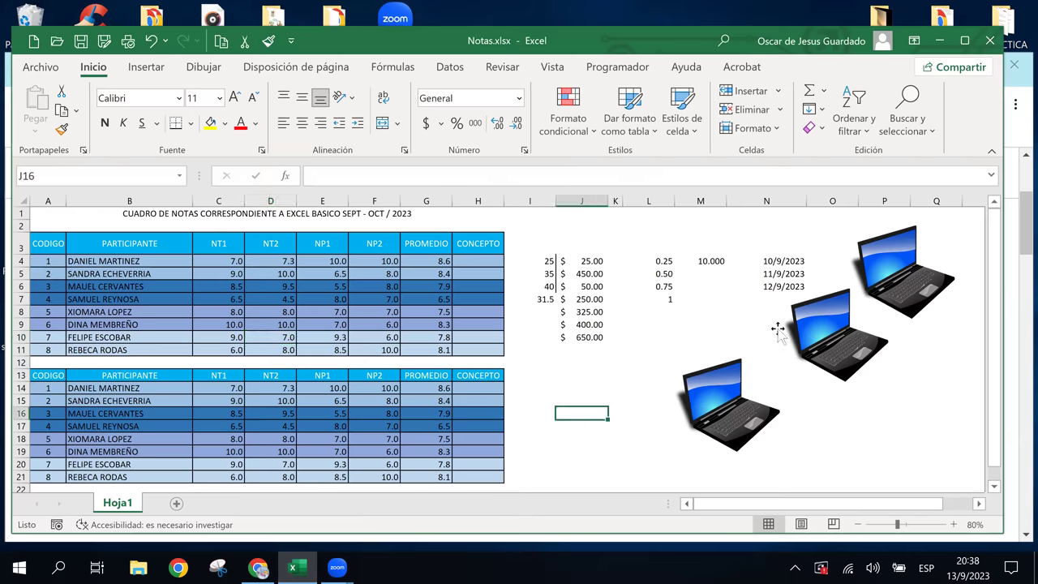
{"action": "left_click", "coordinate": [696, 410]}
{"action": "key", "text": "Delete"}
{"action": "left_click", "coordinate": [840, 345]}
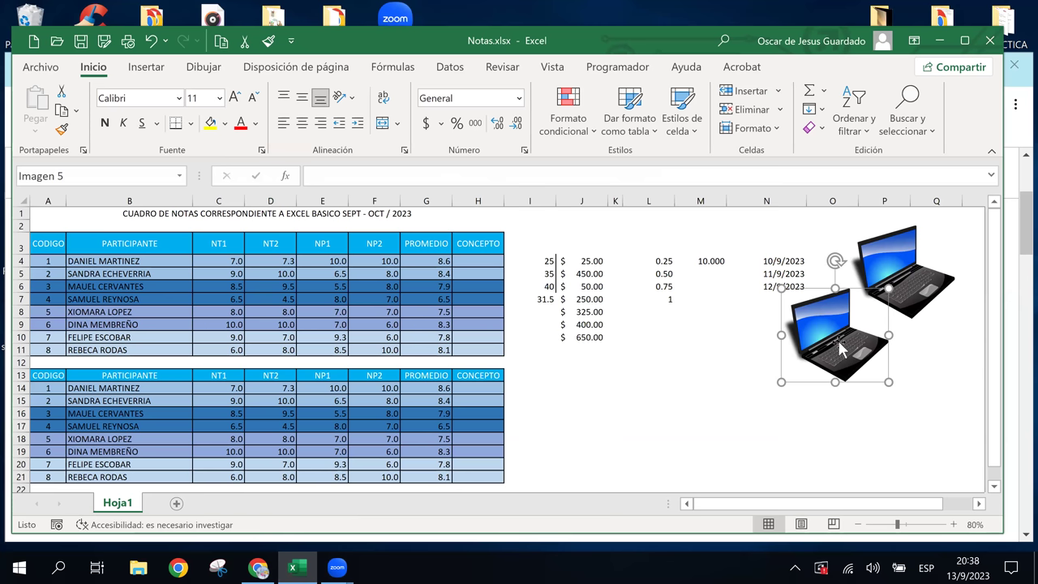
{"action": "key", "text": "Delete"}
{"action": "left_click", "coordinate": [910, 294]}
{"action": "key", "text": "Delete"}
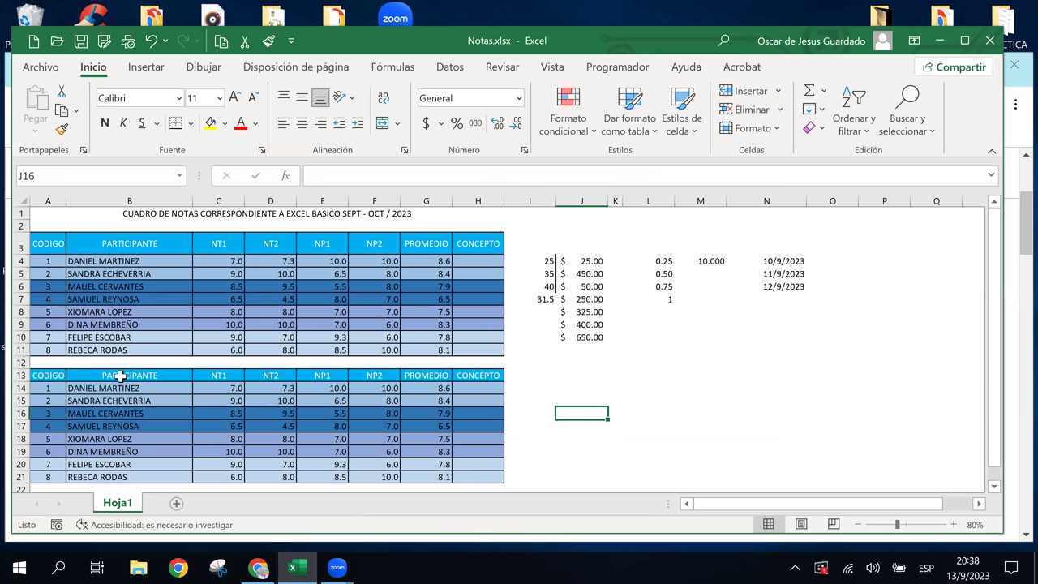
Step: Open the Portapapeles pane, undo to restore a laptop, and copy it to the clipboard
{"action": "left_click", "coordinate": [82, 150]}
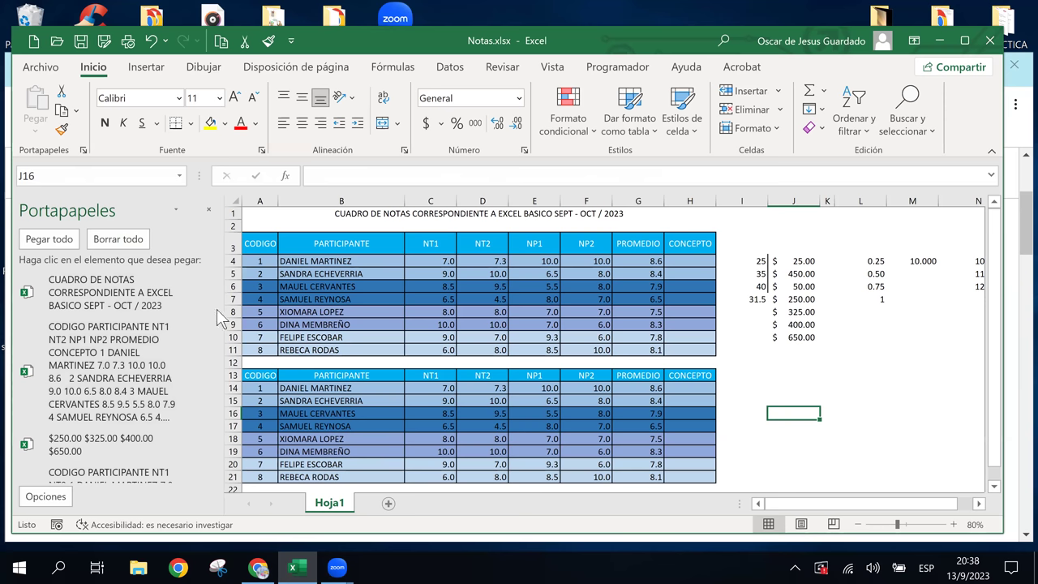
{"action": "left_click", "coordinate": [217, 428]}
{"action": "scroll", "coordinate": [218, 428], "scroll_direction": "down", "scroll_amount": 3}
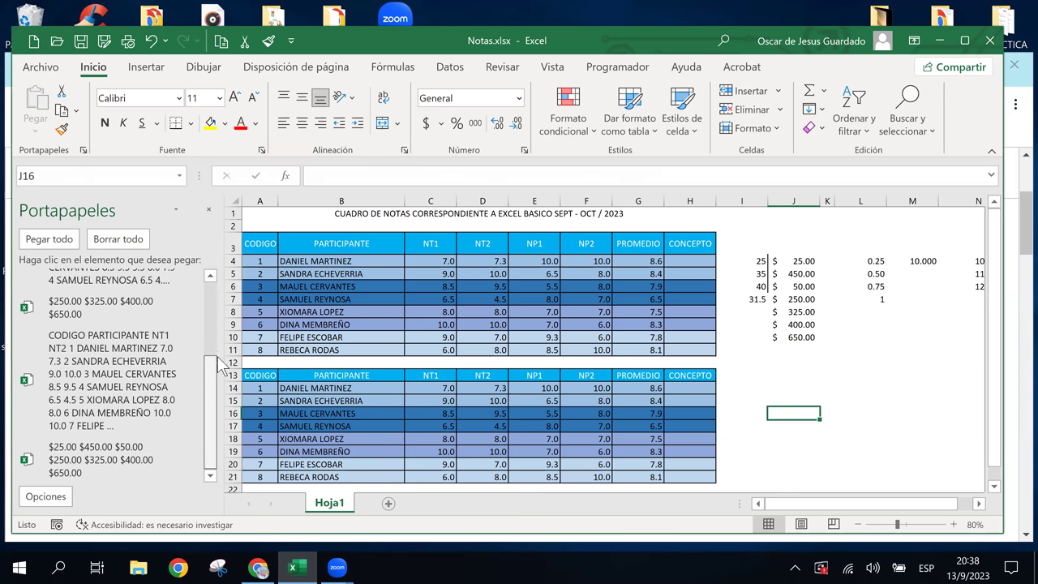
{"action": "scroll", "coordinate": [219, 360], "scroll_direction": "up", "scroll_amount": 5}
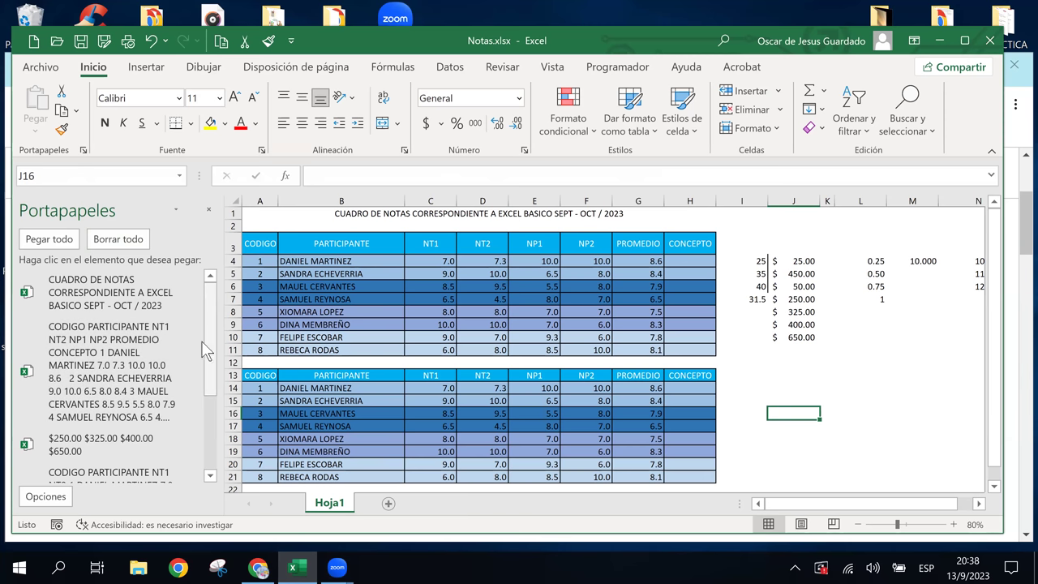
{"action": "left_click", "coordinate": [907, 388]}
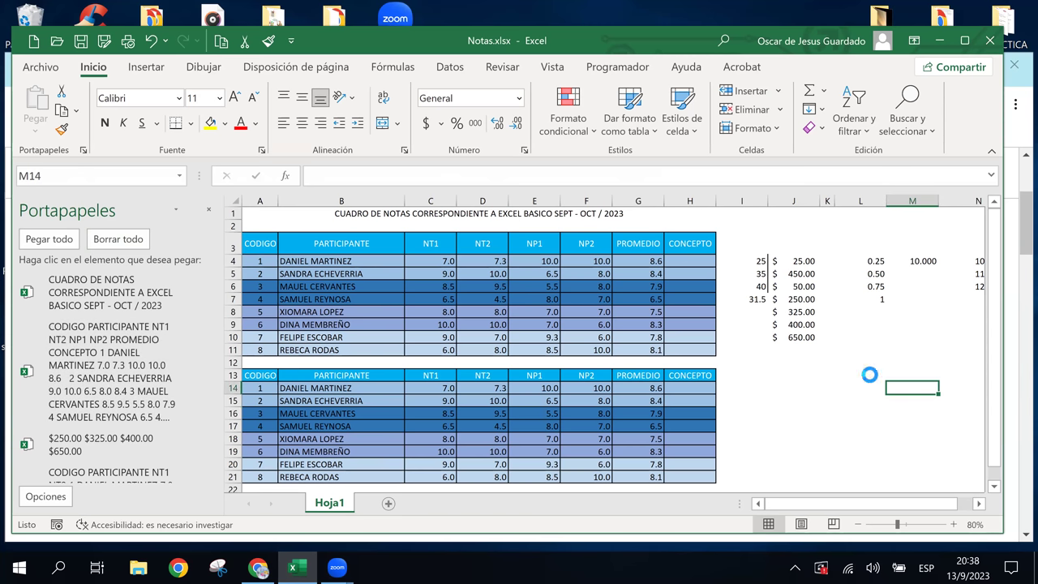
{"action": "key", "text": "ctrl+z"}
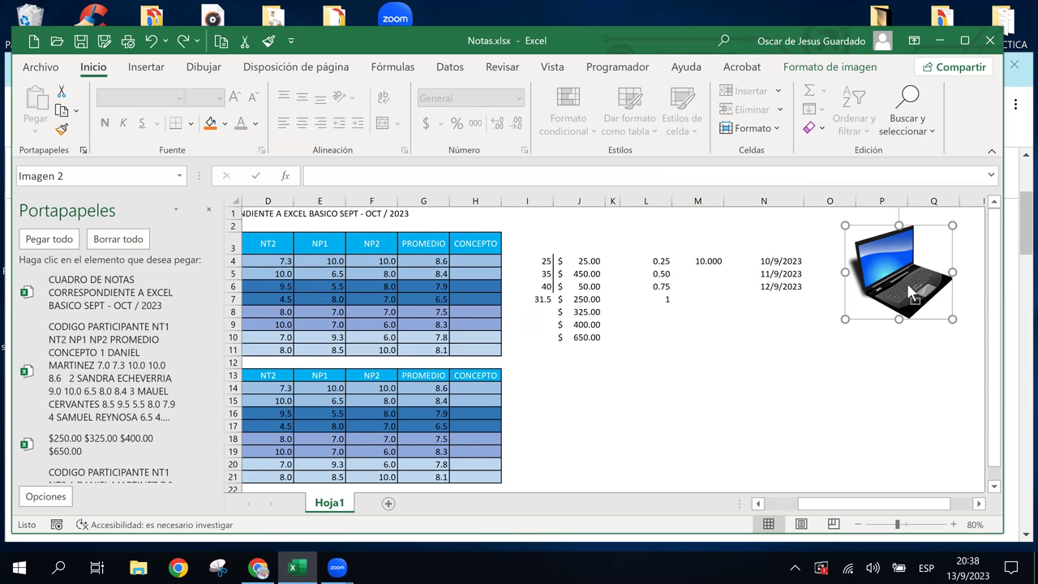
{"action": "key", "text": "ctrl+c"}
{"action": "left_click", "coordinate": [708, 399]}
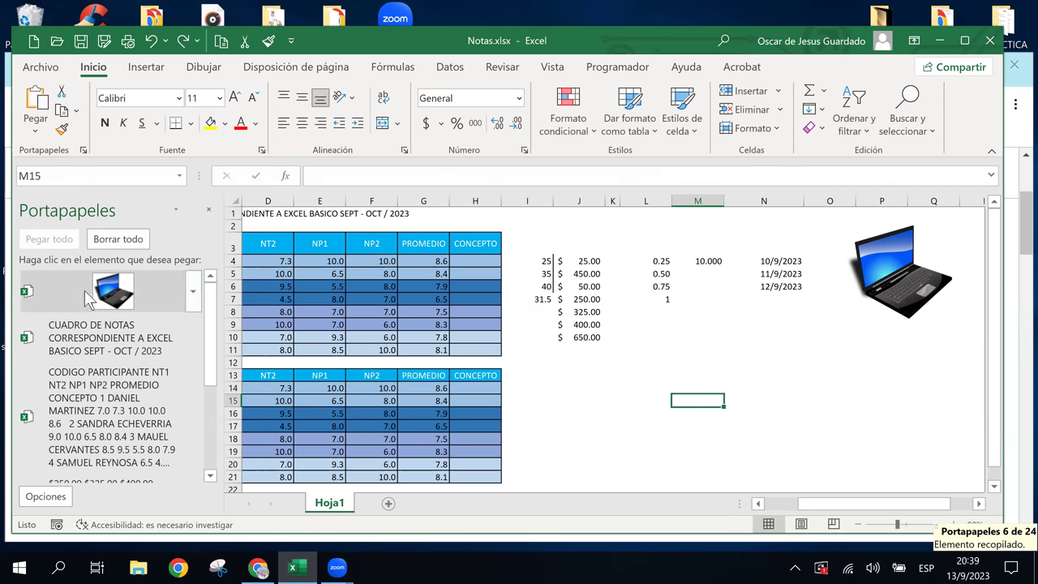
Step: Paste the collected laptop picture at M15 from the Portapapeles pane
{"action": "left_click", "coordinate": [114, 292]}
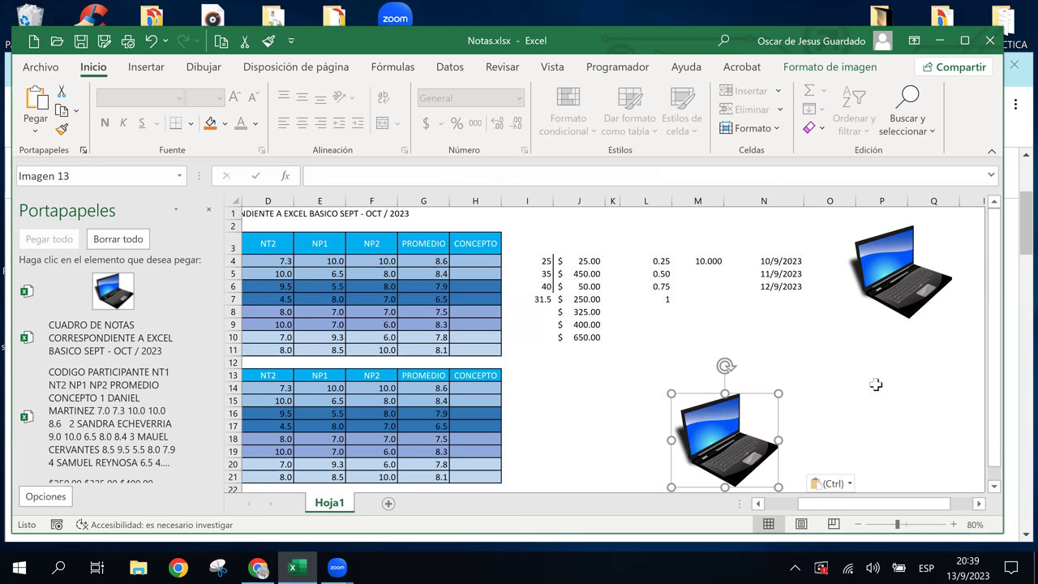
{"action": "left_click", "coordinate": [837, 389]}
{"action": "left_click", "coordinate": [763, 336]}
{"action": "left_click", "coordinate": [867, 392]}
{"action": "left_click", "coordinate": [835, 337]}
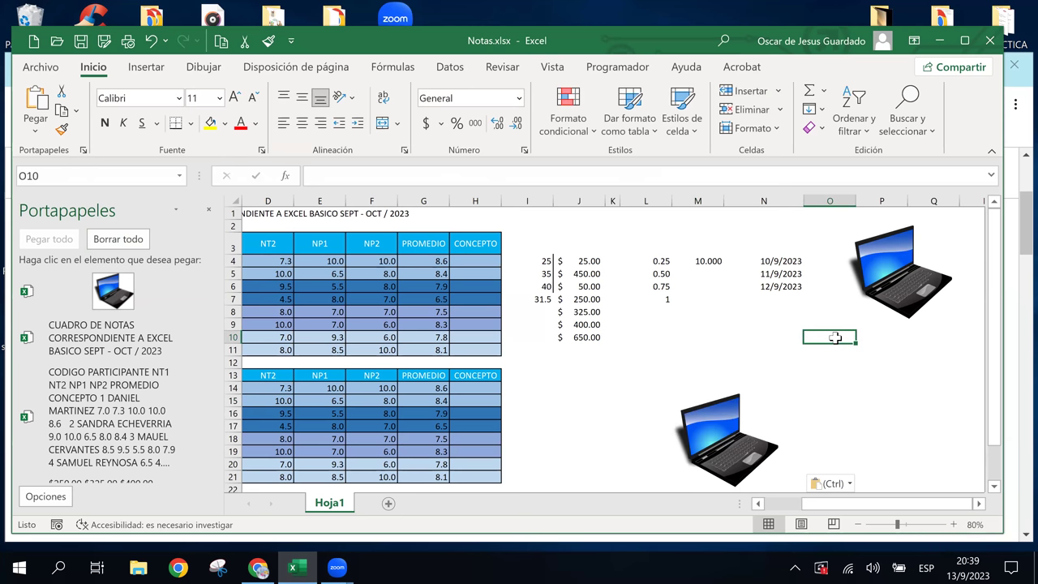
{"action": "left_click", "coordinate": [791, 337]}
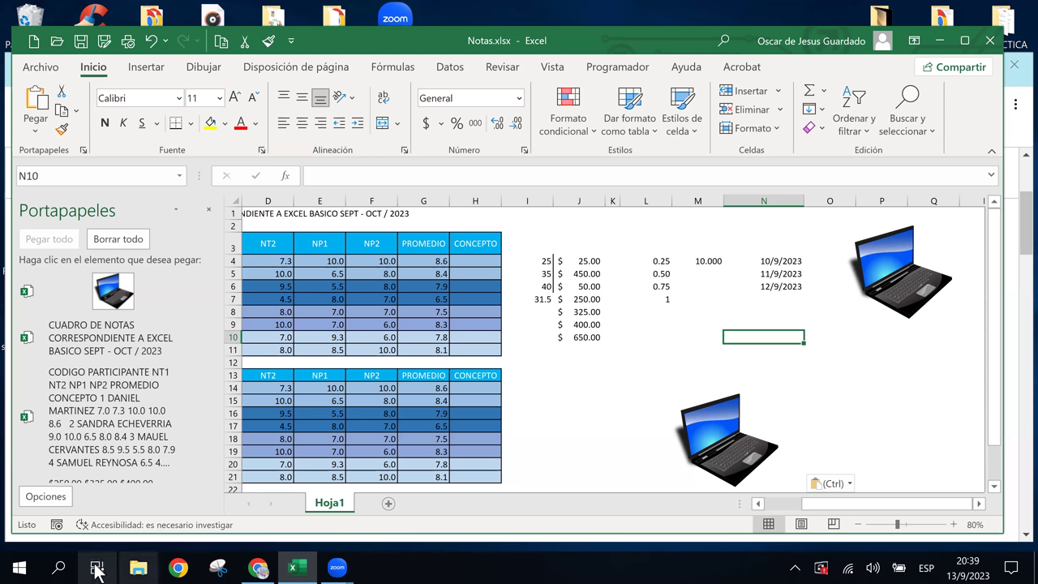
Step: Select a few cells near the pictures, then clear the Portapapeles with Borrar todo
{"action": "left_click", "coordinate": [615, 390]}
{"action": "left_click", "coordinate": [627, 302]}
{"action": "left_click", "coordinate": [754, 301]}
{"action": "left_click", "coordinate": [651, 324]}
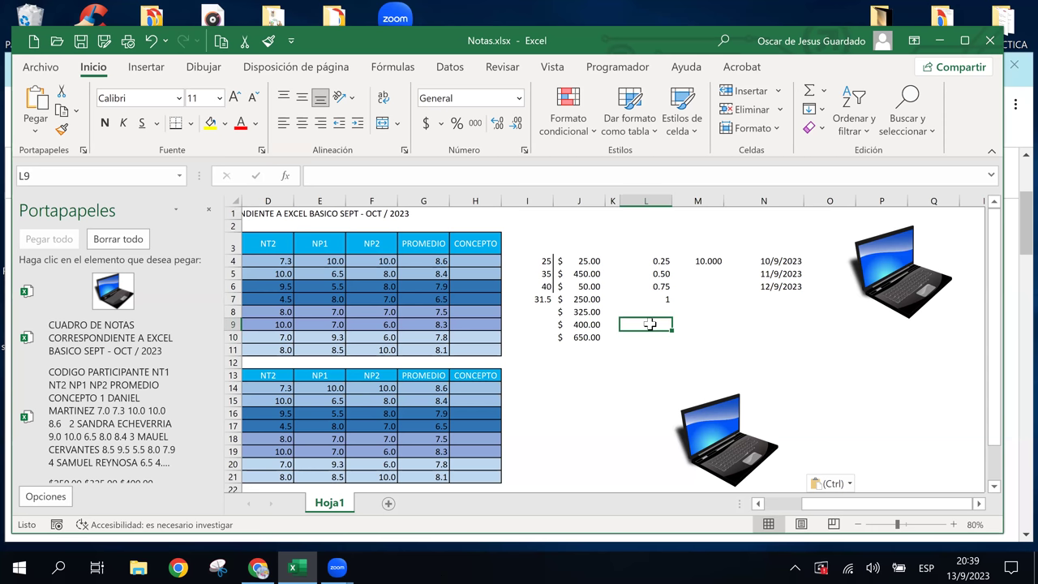
{"action": "left_click", "coordinate": [627, 336]}
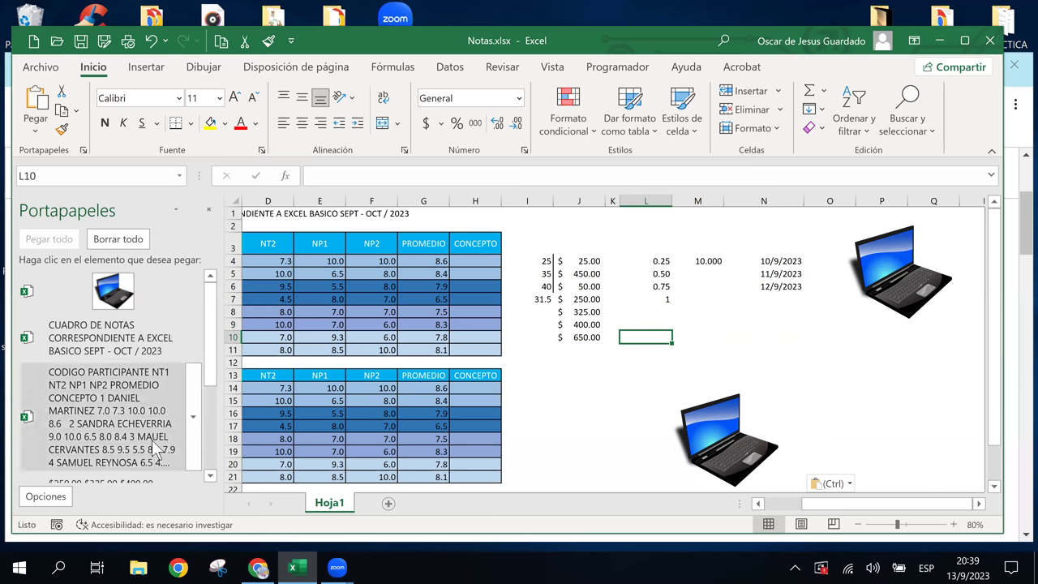
{"action": "left_click", "coordinate": [133, 242]}
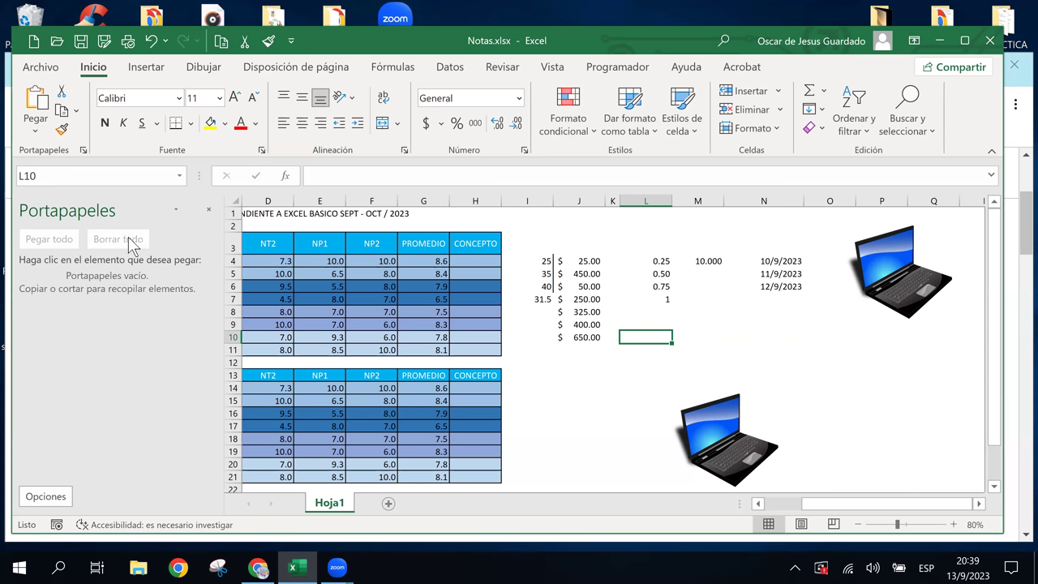
Step: Close the Portapapeles clipboard pane
{"action": "left_click", "coordinate": [208, 209]}
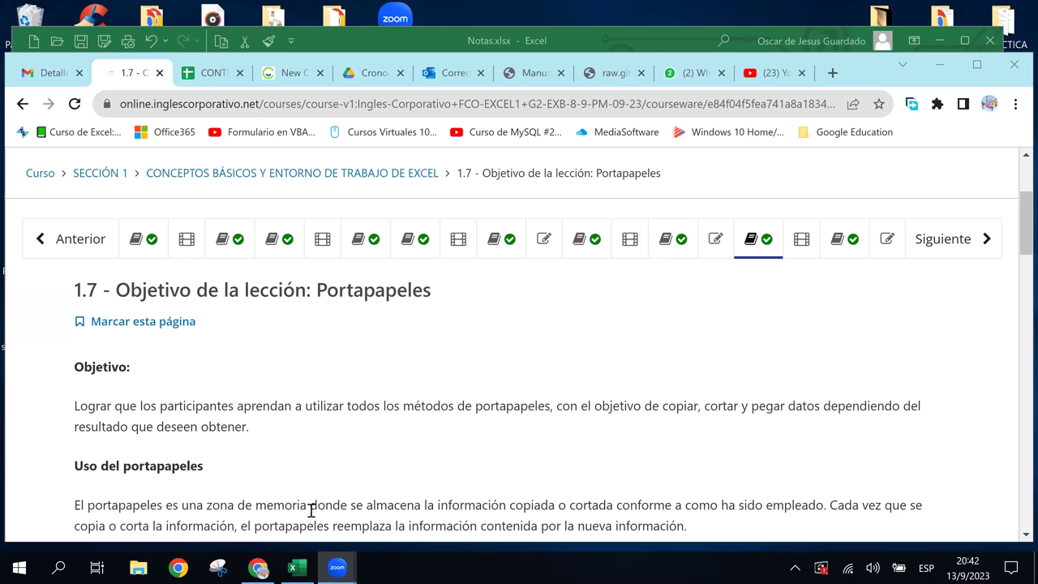
Step: Bring Notas.xlsx to the front and select the lower copy of the grades table
{"action": "left_click", "coordinate": [288, 567]}
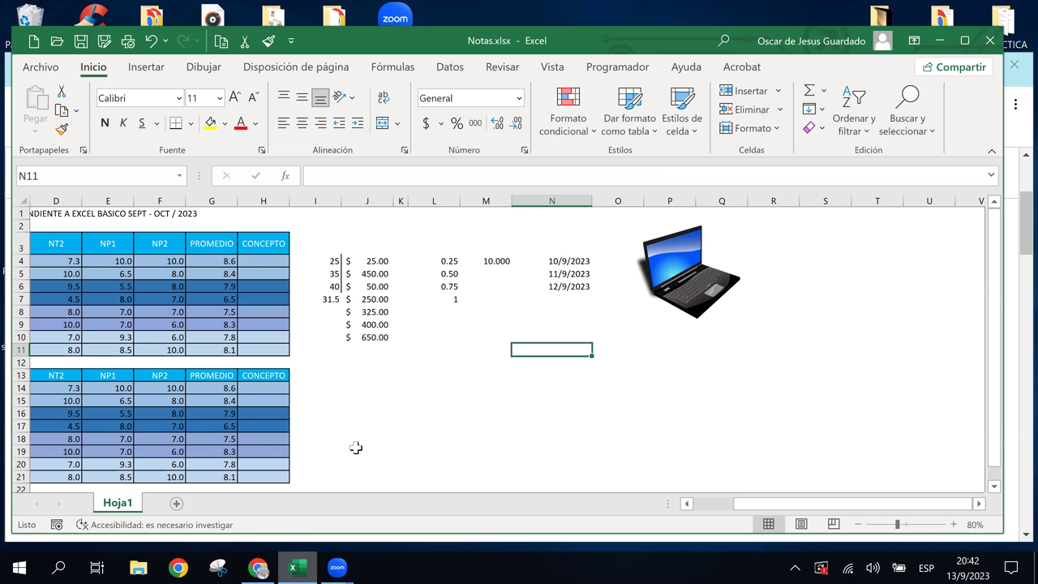
{"action": "left_click", "coordinate": [438, 261]}
{"action": "left_click", "coordinate": [532, 350]}
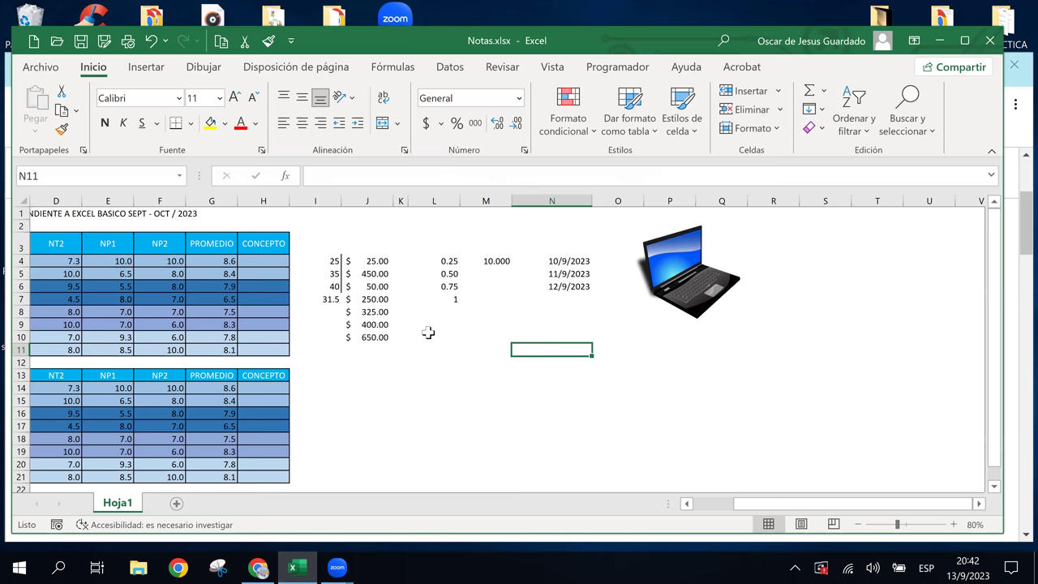
{"action": "left_click", "coordinate": [681, 293]}
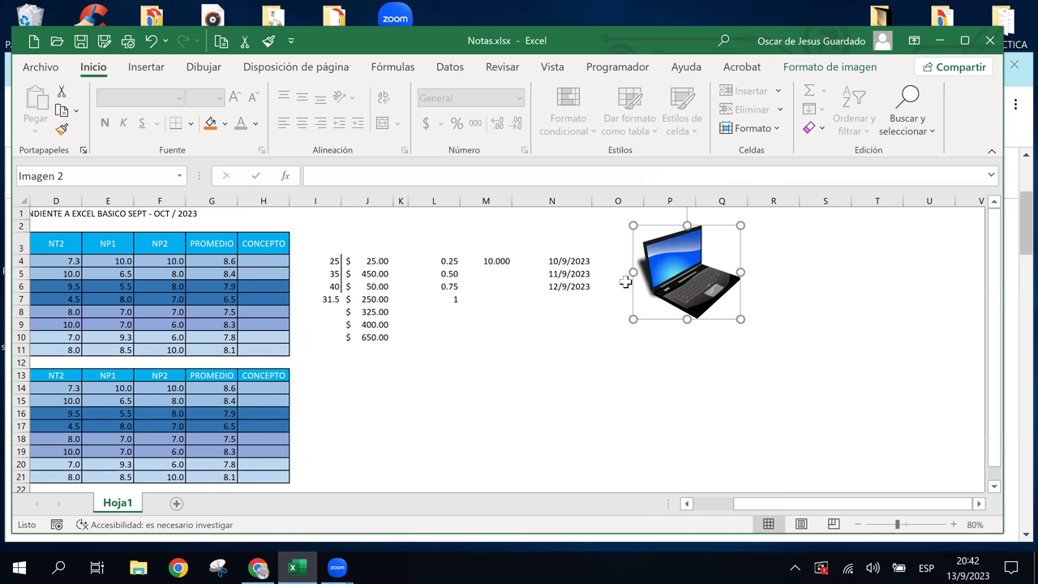
{"action": "left_click", "coordinate": [120, 280]}
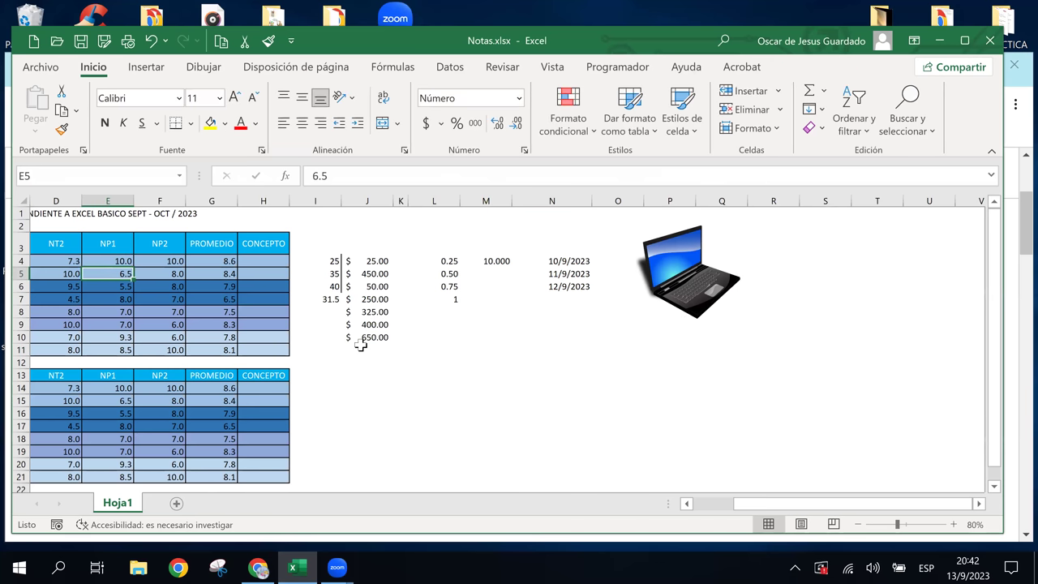
{"action": "key", "text": "Left"}
{"action": "key", "text": "Left"}
{"action": "key", "text": "Left"}
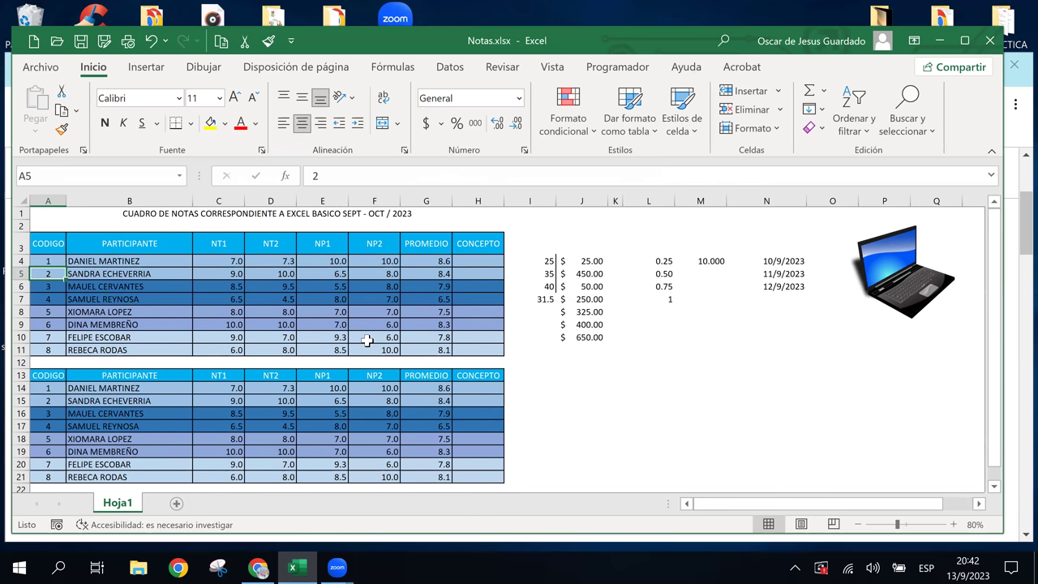
{"action": "mouse_move", "coordinate": [47, 375]}
{"action": "left_mouse_down"}
{"action": "mouse_move", "coordinate": [471, 500]}
{"action": "mouse_move", "coordinate": [475, 412]}
{"action": "left_mouse_up"}
{"action": "left_click", "coordinate": [475, 415]}
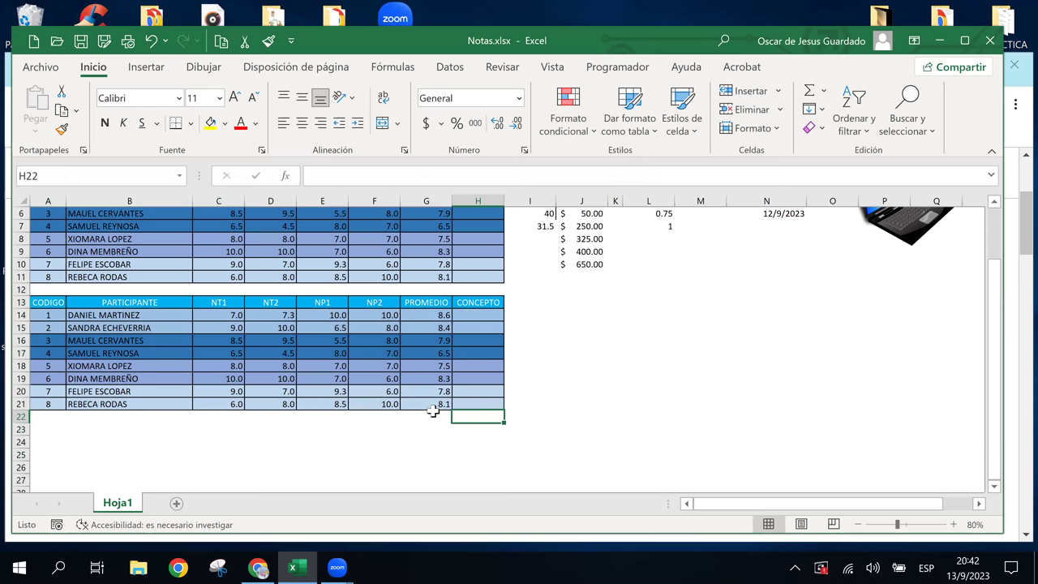
Step: Clear the contents of the duplicate table in A13:H22
{"action": "left_click", "coordinate": [426, 328]}
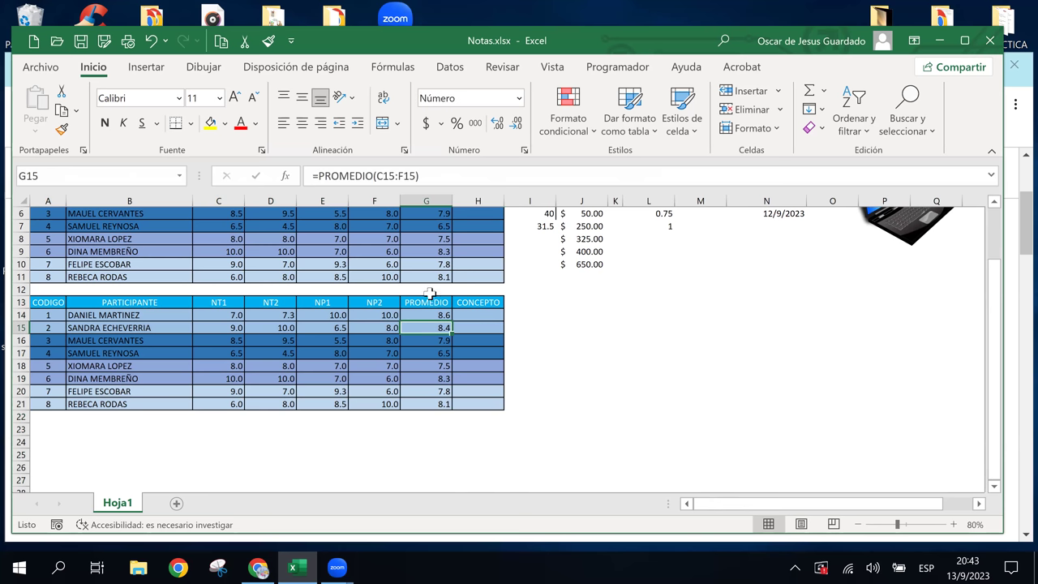
{"action": "left_click", "coordinate": [430, 291]}
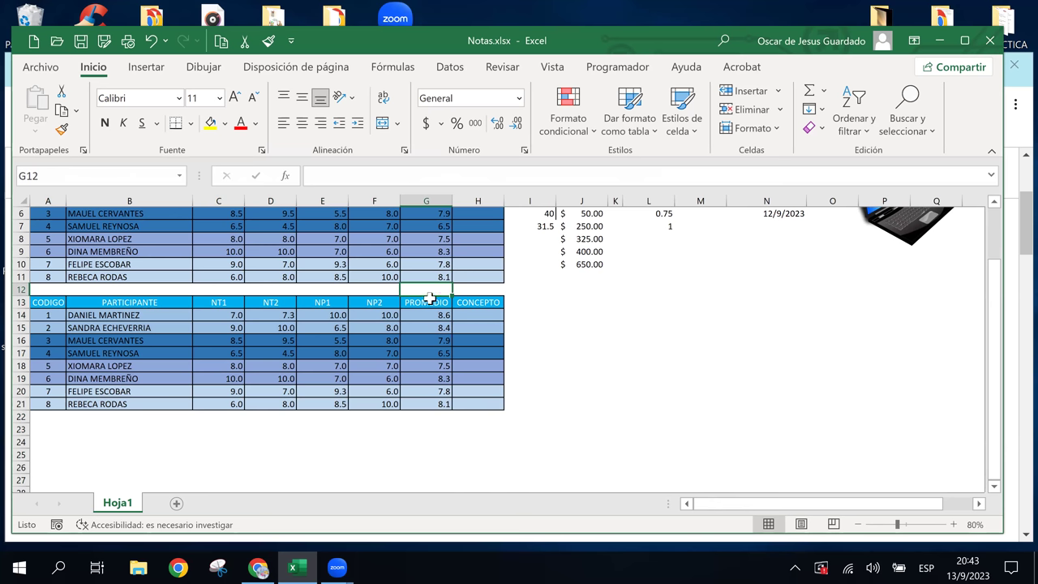
{"action": "left_click_drag", "start_coordinate": [430, 298], "coordinate": [438, 318]}
{"action": "left_click", "coordinate": [558, 330]}
{"action": "left_click_drag", "start_coordinate": [41, 302], "coordinate": [455, 413]}
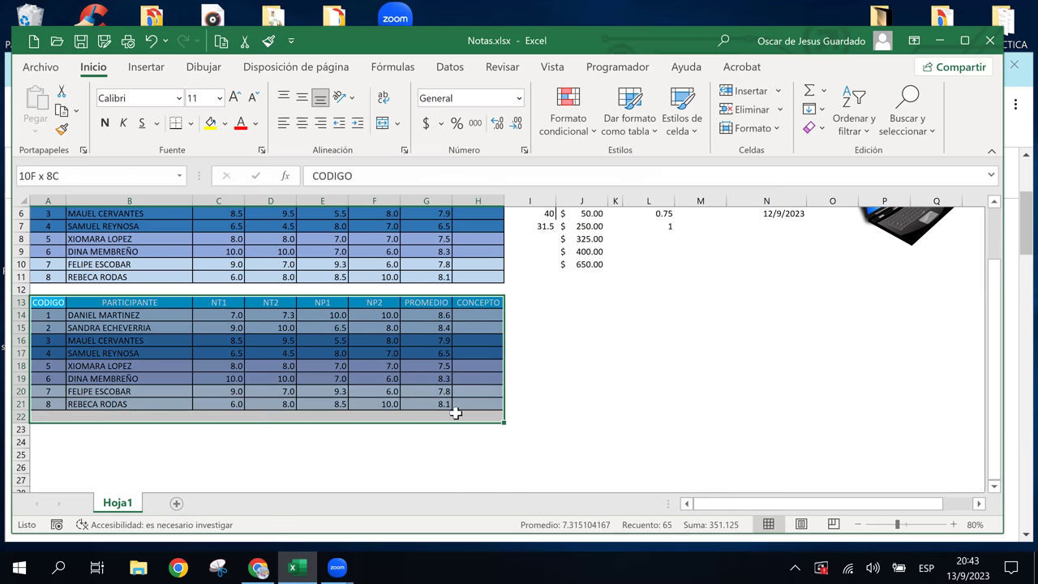
{"action": "key", "text": "Delete"}
{"action": "left_click", "coordinate": [426, 340]}
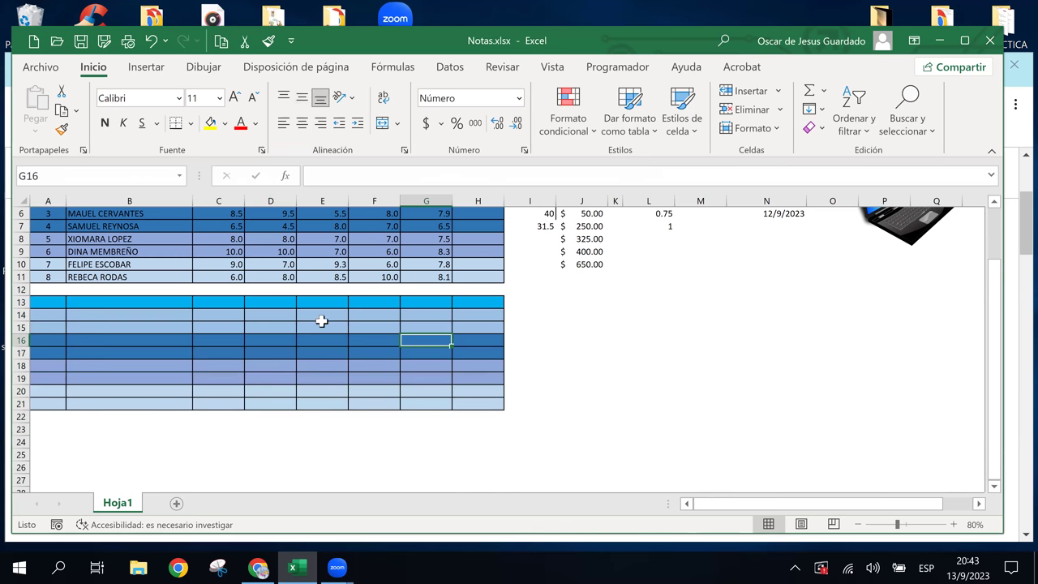
Step: Delete worksheet rows 13–21 with the right-click Eliminar command
{"action": "left_click", "coordinate": [51, 302]}
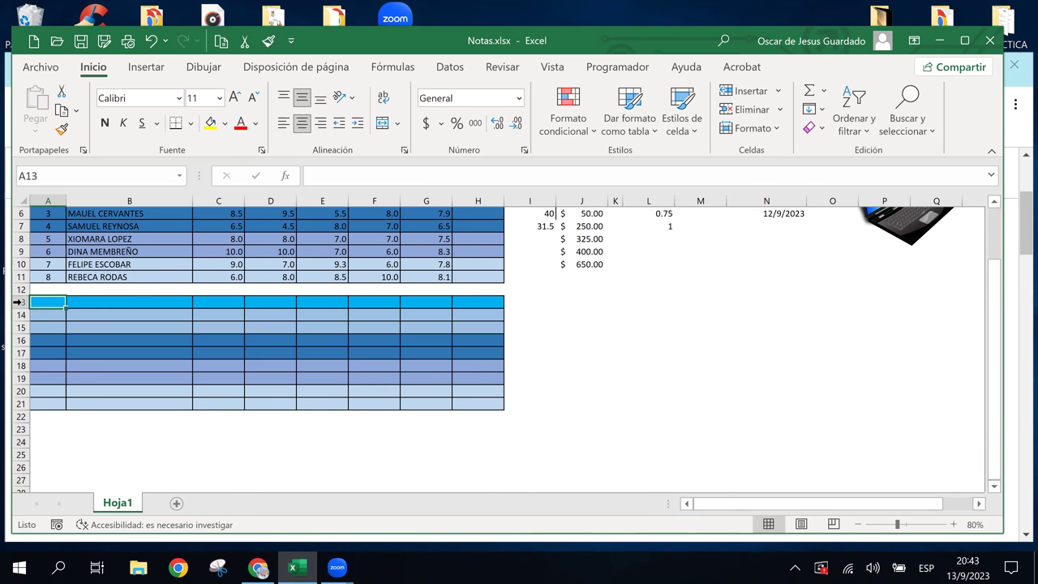
{"action": "left_click_drag", "start_coordinate": [18, 301], "coordinate": [44, 408]}
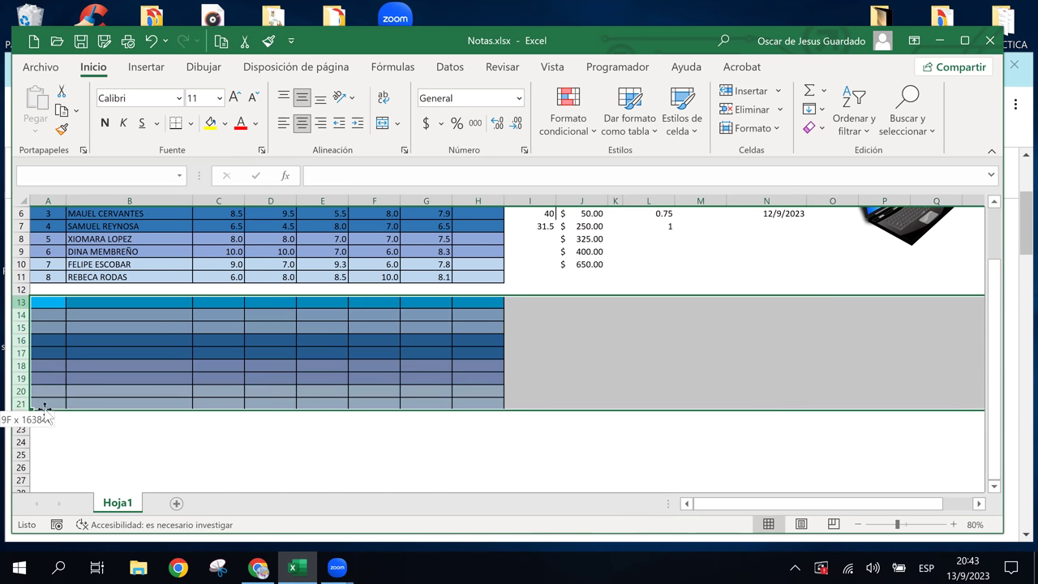
{"action": "right_click", "coordinate": [39, 375]}
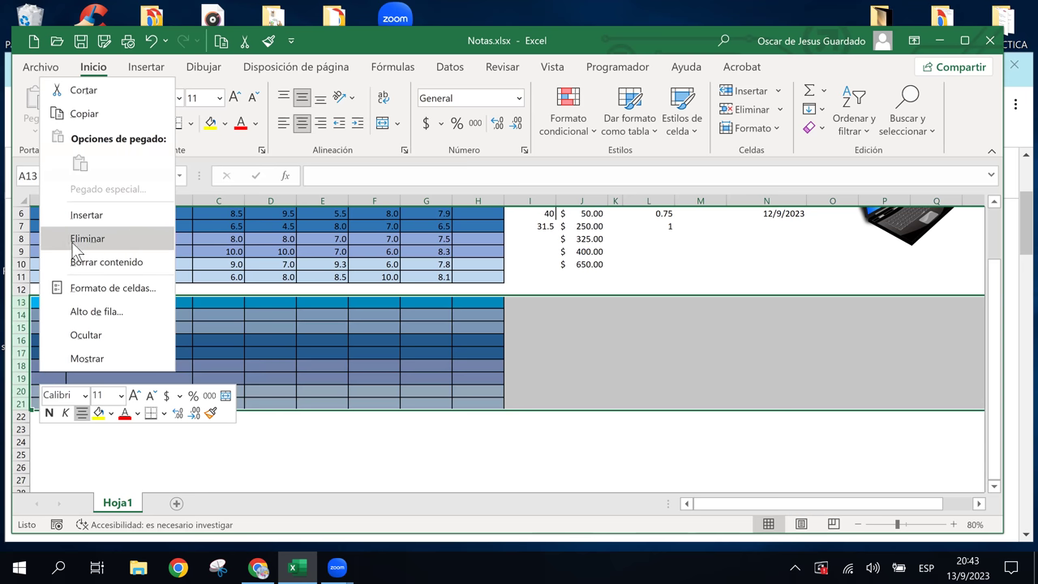
{"action": "left_click", "coordinate": [75, 243]}
{"action": "left_click", "coordinate": [442, 363]}
{"action": "left_click", "coordinate": [101, 291]}
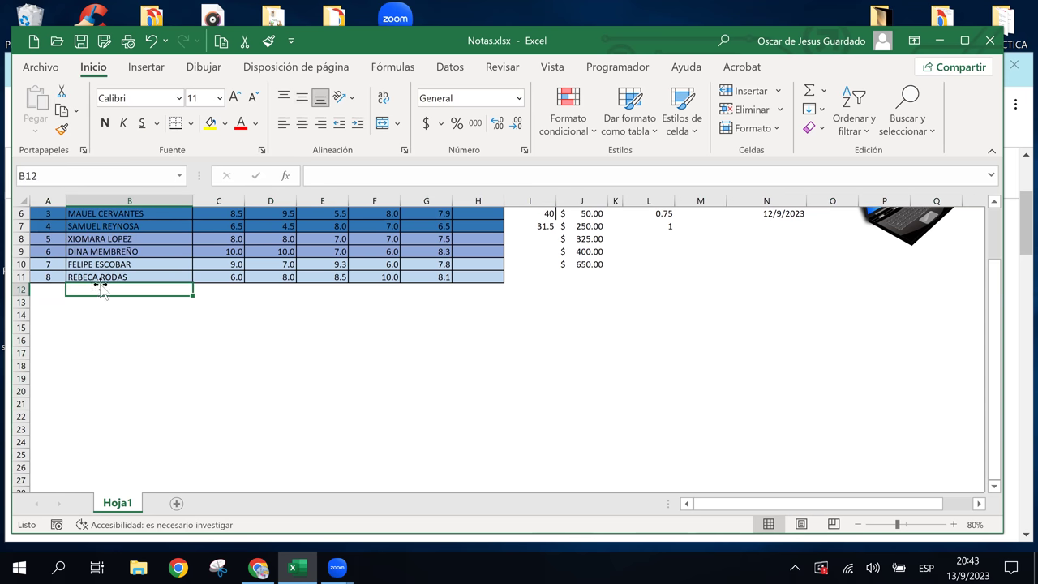
{"action": "scroll", "coordinate": [201, 349], "scroll_direction": "up", "scroll_amount": 2}
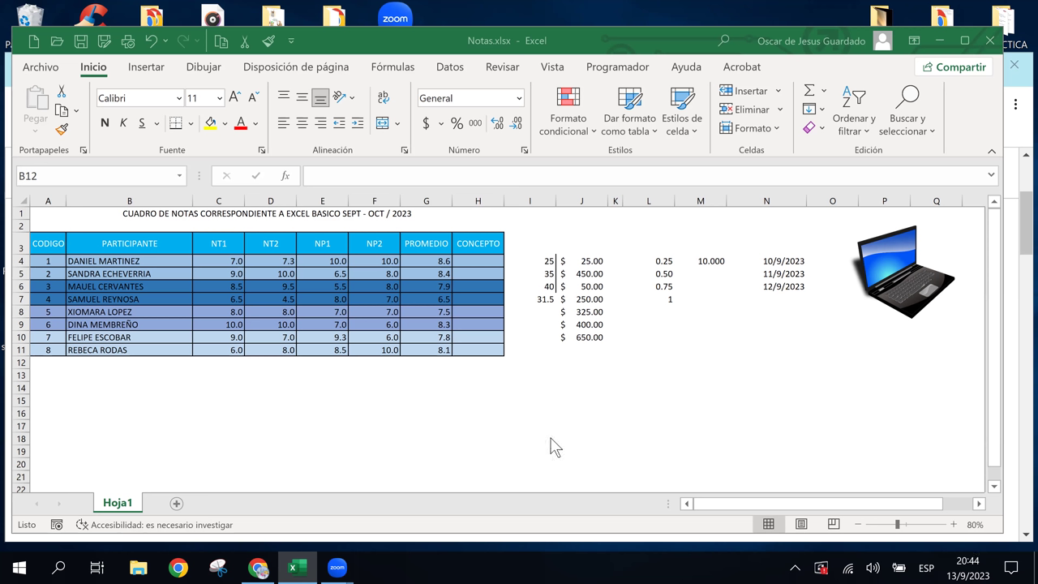
{"action": "left_click", "coordinate": [621, 274]}
{"action": "left_click", "coordinate": [612, 349]}
{"action": "left_click", "coordinate": [631, 389]}
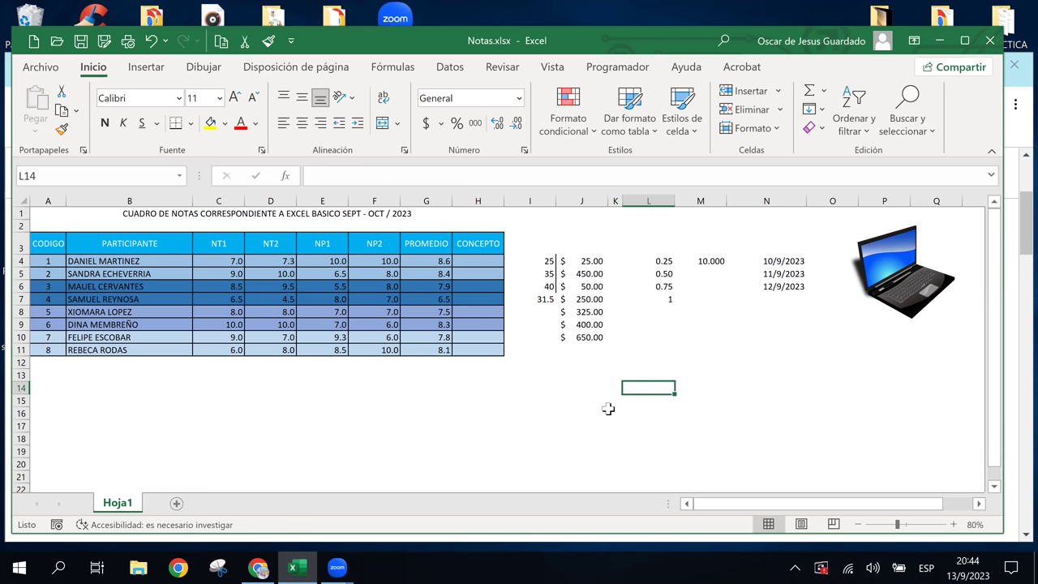
{"action": "left_click", "coordinate": [577, 337]}
{"action": "left_click", "coordinate": [580, 262]}
{"action": "left_click", "coordinate": [615, 325]}
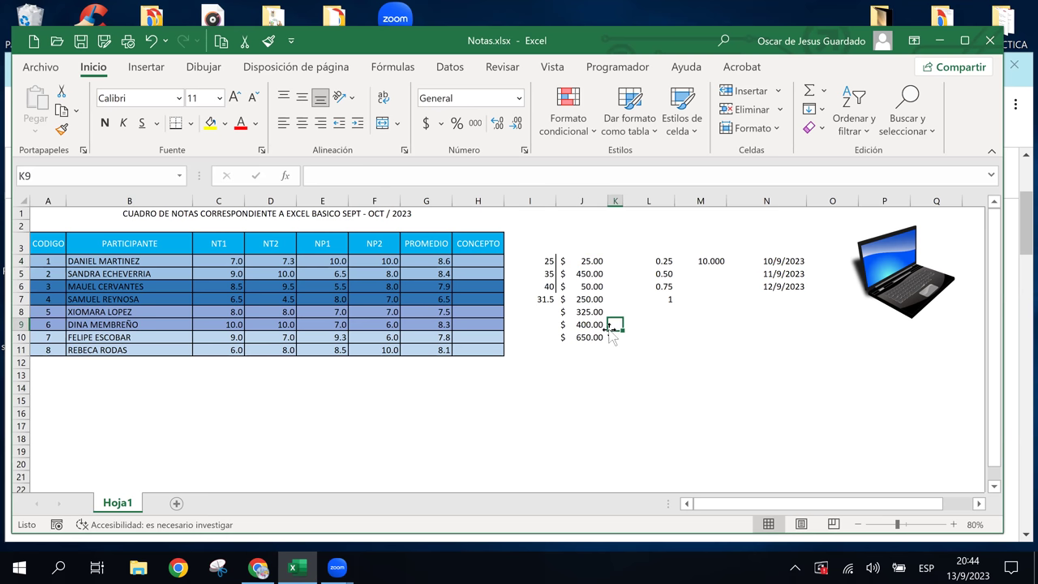
{"action": "left_click", "coordinate": [306, 406]}
{"action": "left_click", "coordinate": [82, 350]}
{"action": "left_click", "coordinate": [97, 387]}
{"action": "left_click", "coordinate": [45, 386]}
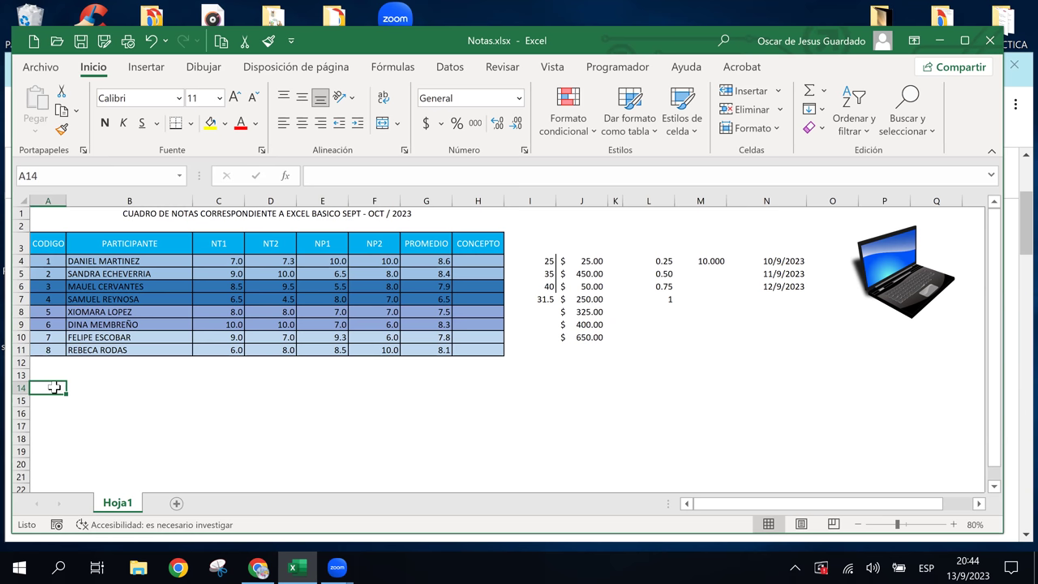
Step: Try selecting cells A14:H19 below the table and the grades table, then clear the selections
{"action": "left_click", "coordinate": [182, 391]}
{"action": "left_click_drag", "start_coordinate": [44, 384], "coordinate": [477, 450]}
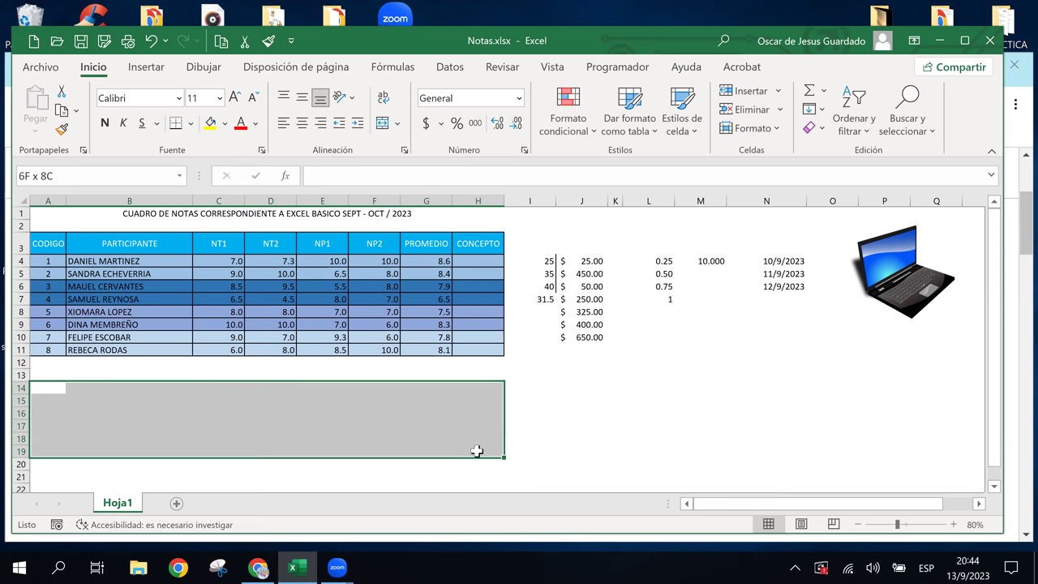
{"action": "left_click", "coordinate": [415, 275]}
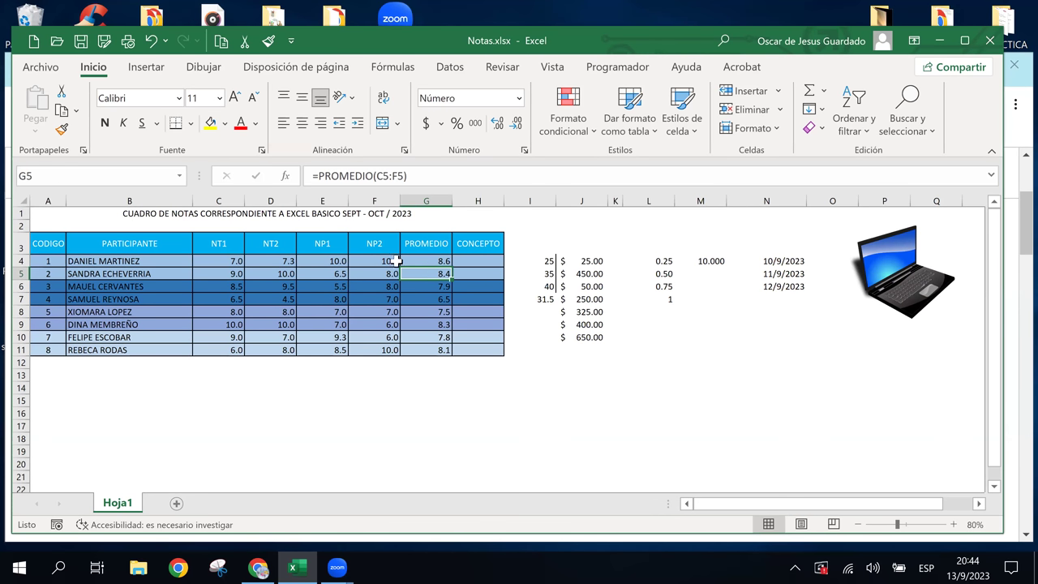
{"action": "left_click", "coordinate": [278, 412]}
{"action": "mouse_move", "coordinate": [47, 244]}
{"action": "left_mouse_down"}
{"action": "mouse_move", "coordinate": [489, 367]}
{"action": "mouse_move", "coordinate": [492, 347]}
{"action": "left_mouse_up"}
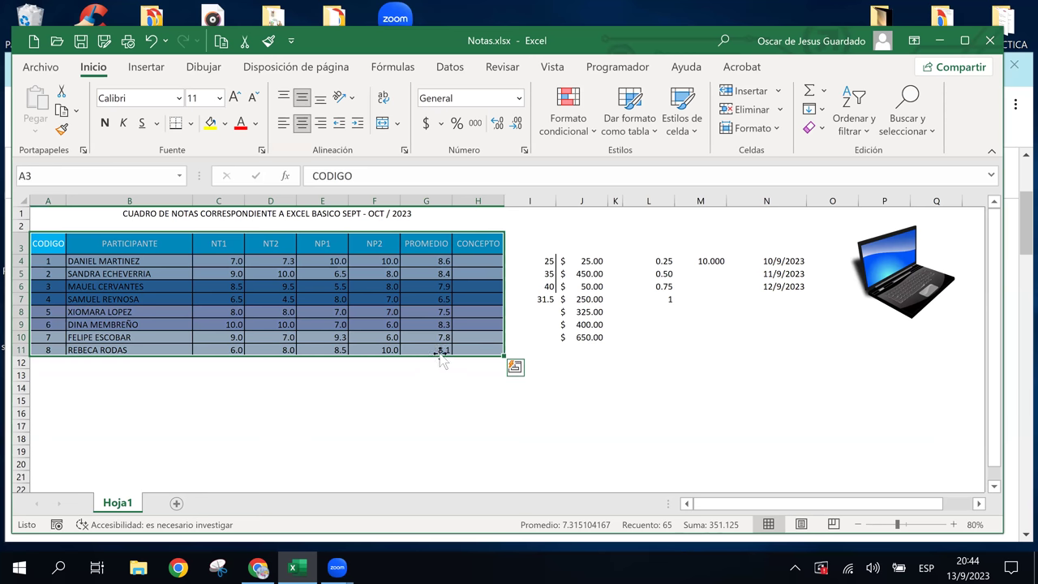
{"action": "left_click", "coordinate": [333, 424]}
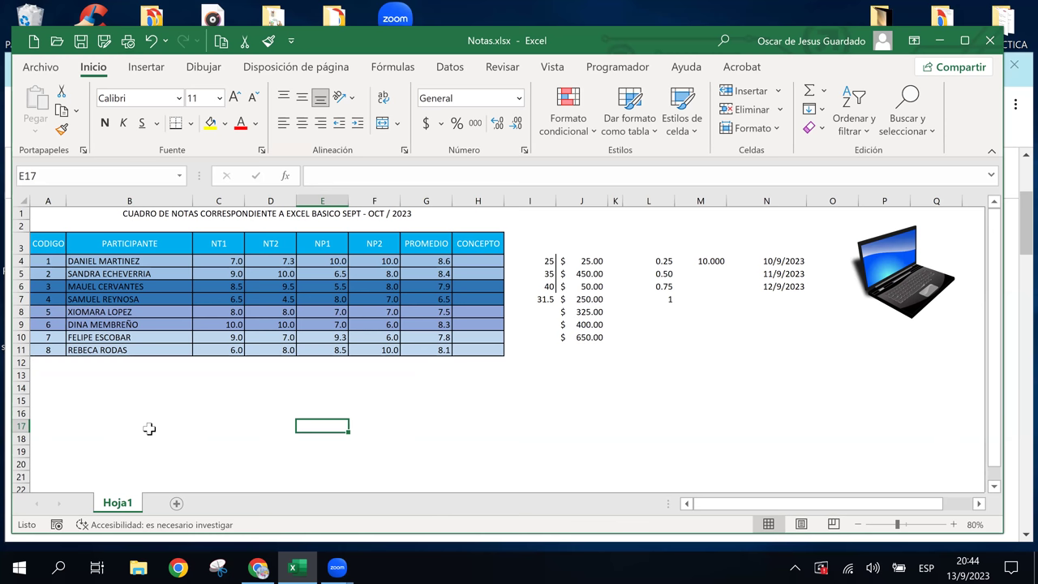
{"action": "left_click", "coordinate": [263, 419]}
{"action": "left_click", "coordinate": [151, 385]}
{"action": "left_click", "coordinate": [49, 393]}
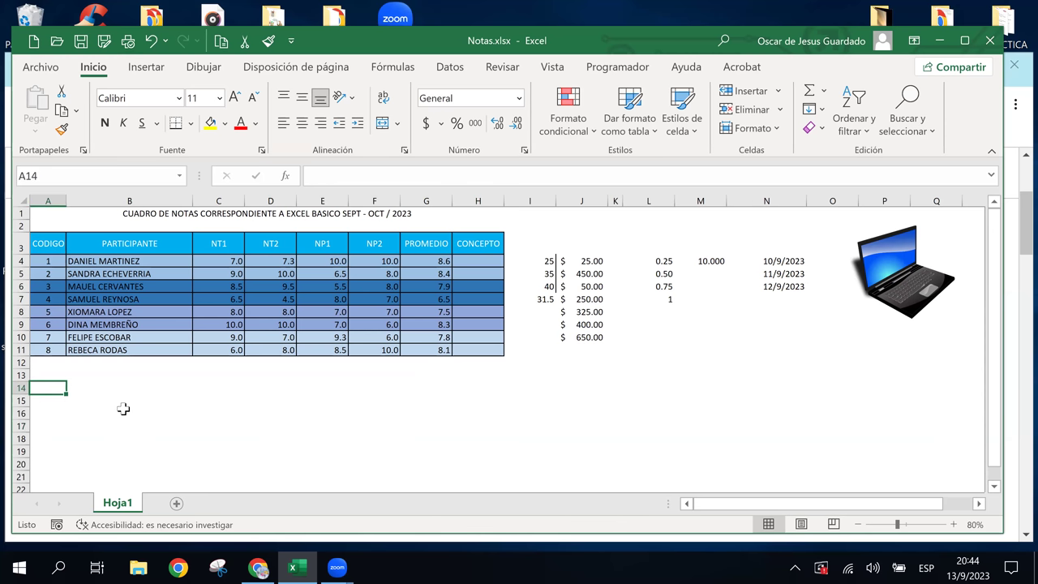
Step: After trying row selections 14–22, select the table from CODIGO down (A3:H11) and copy it
{"action": "left_click_drag", "start_coordinate": [16, 388], "coordinate": [28, 490]}
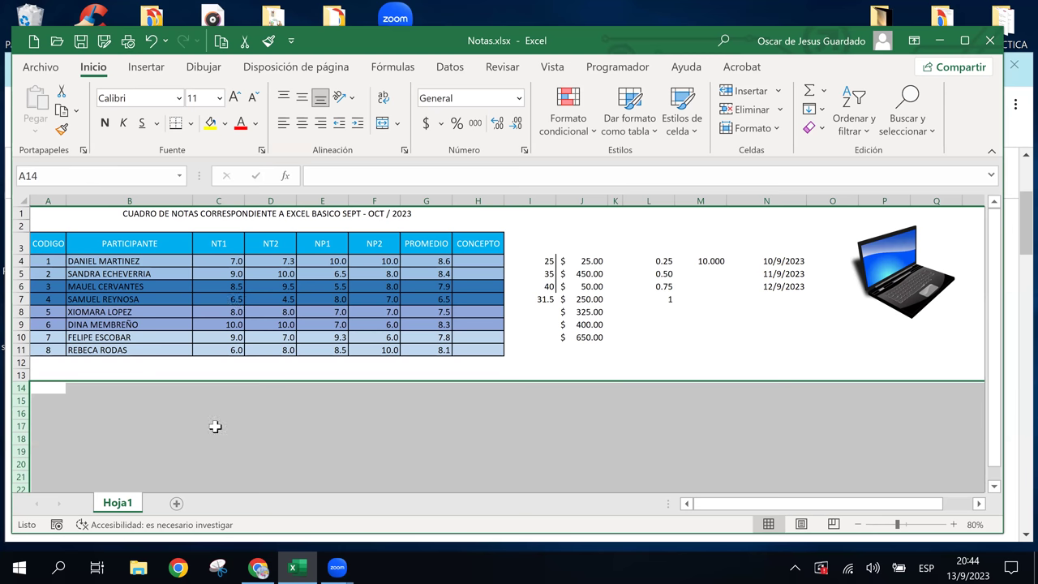
{"action": "left_click", "coordinate": [130, 363]}
{"action": "left_click", "coordinate": [20, 388]}
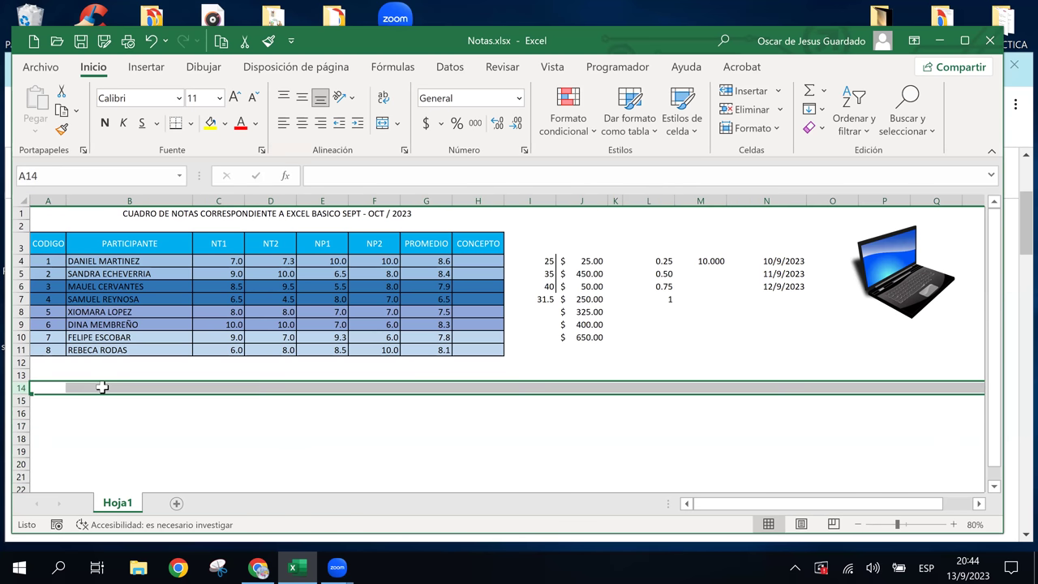
{"action": "left_click", "coordinate": [72, 369]}
{"action": "left_click", "coordinate": [261, 413]}
{"action": "left_click", "coordinate": [20, 387]}
{"action": "left_click_drag", "start_coordinate": [35, 468], "coordinate": [33, 489]}
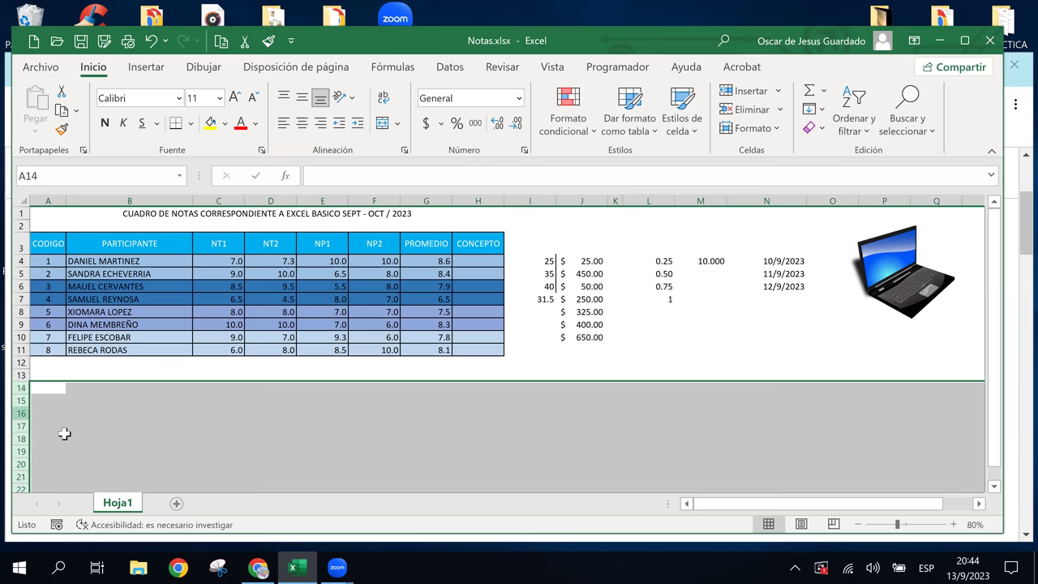
{"action": "left_click", "coordinate": [272, 374]}
{"action": "left_click", "coordinate": [292, 299]}
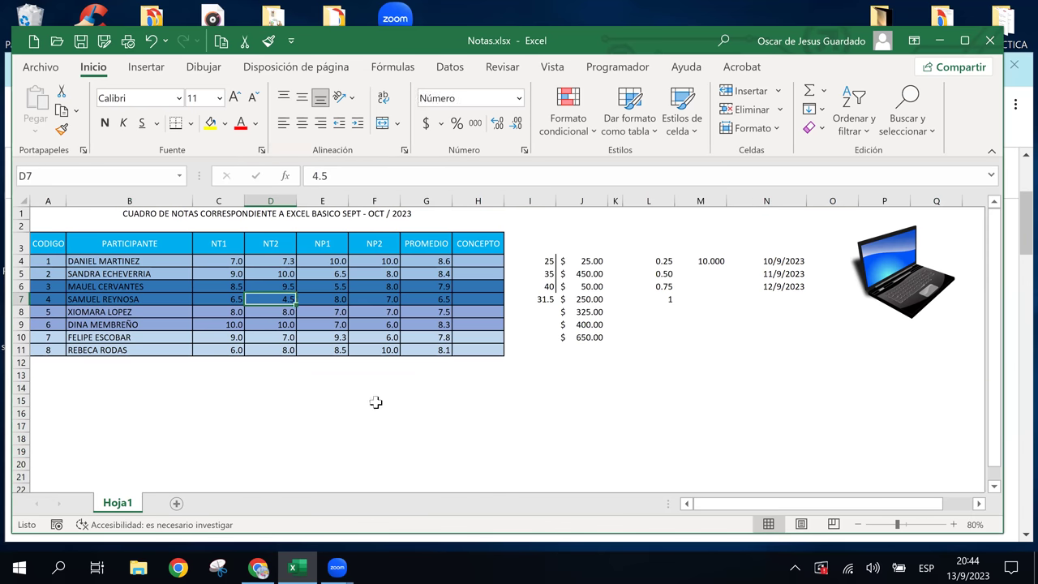
{"action": "mouse_move", "coordinate": [44, 243]}
{"action": "left_mouse_down"}
{"action": "mouse_move", "coordinate": [443, 324]}
{"action": "mouse_move", "coordinate": [459, 345]}
{"action": "left_mouse_up"}
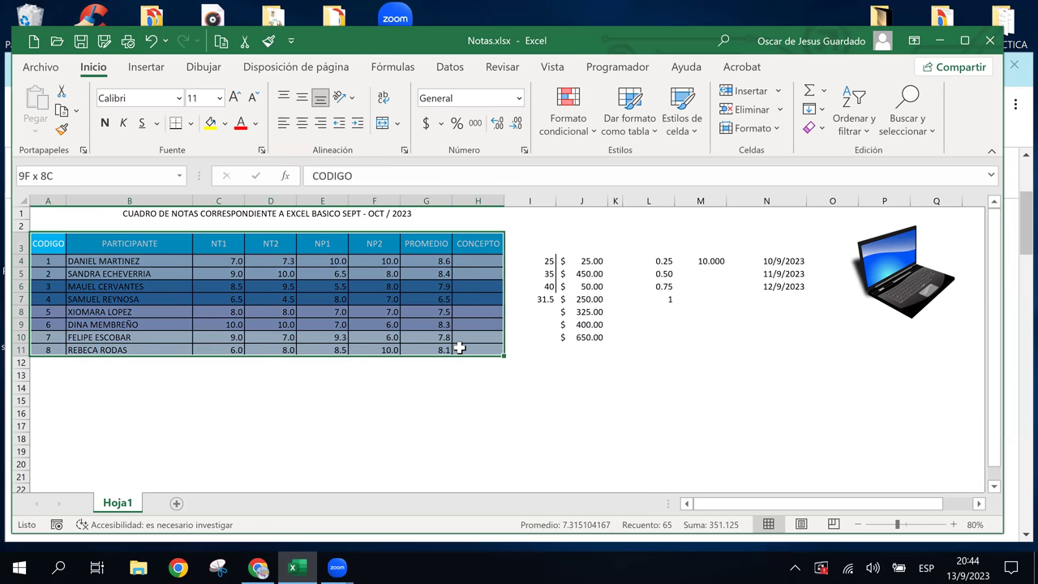
{"action": "left_click", "coordinate": [62, 110]}
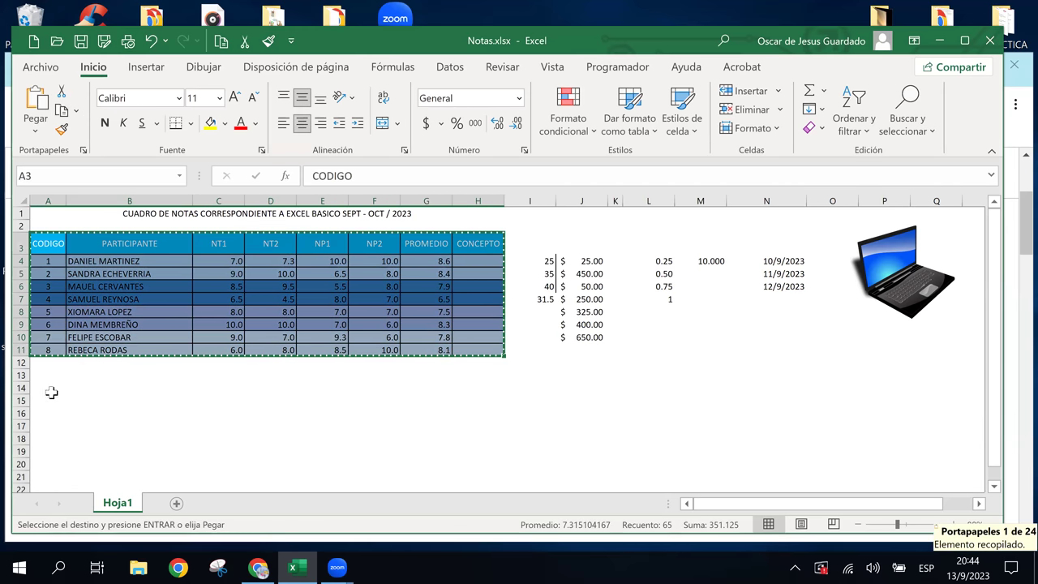
{"action": "left_click", "coordinate": [52, 392]}
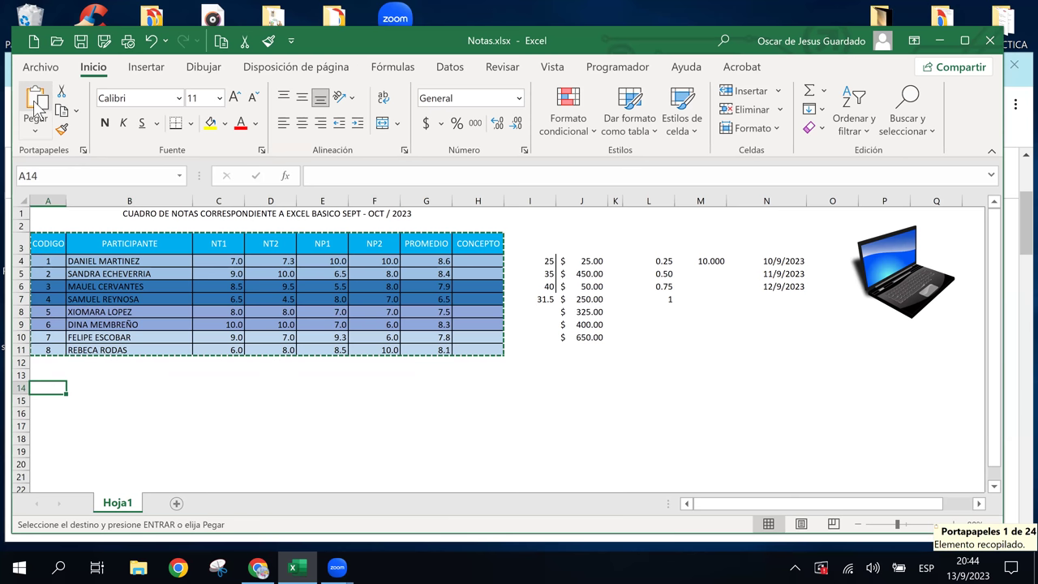
{"action": "left_click", "coordinate": [35, 135]}
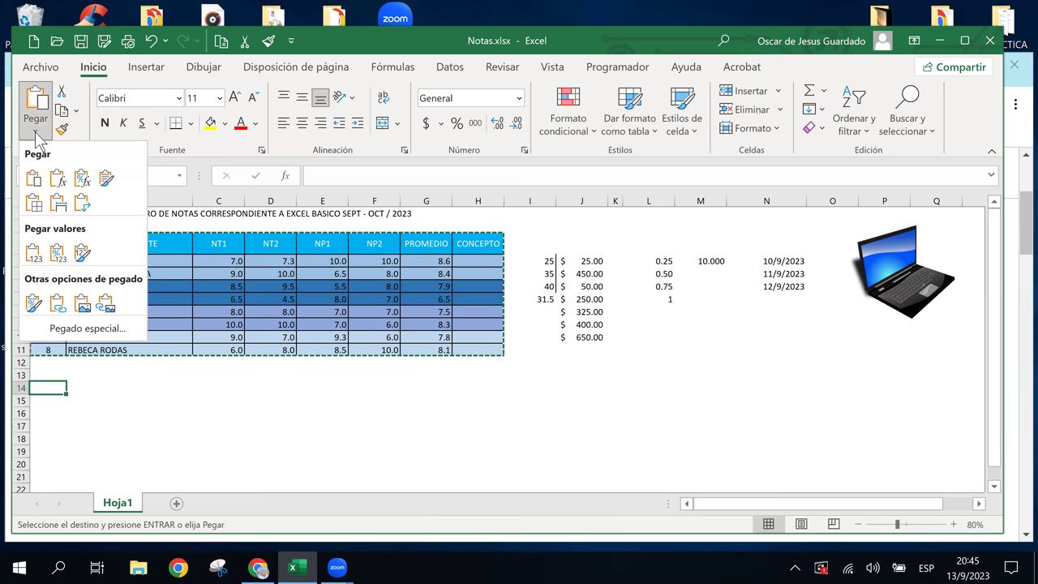
{"action": "left_click", "coordinate": [93, 89]}
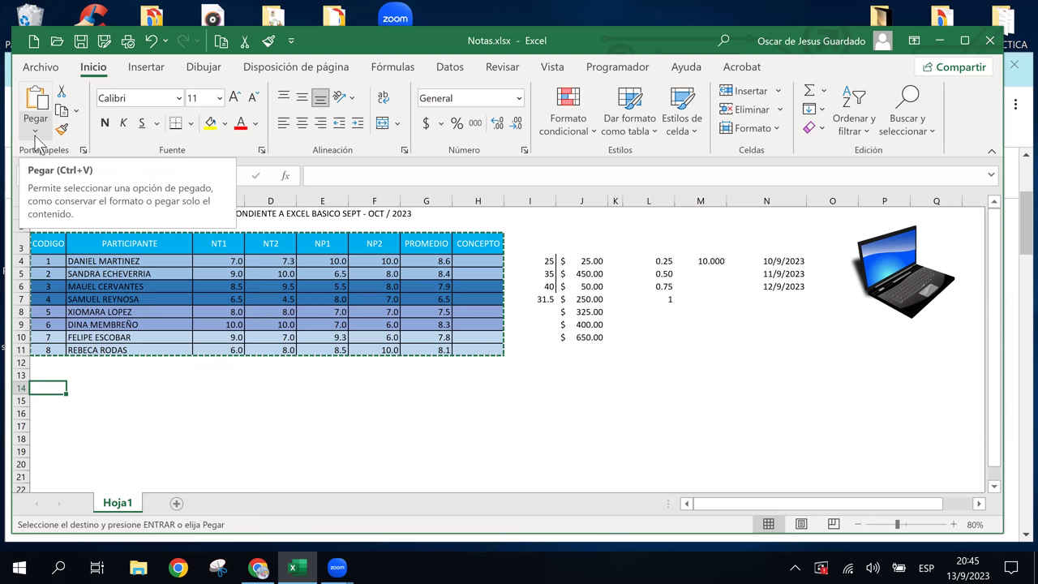
{"action": "left_click", "coordinate": [35, 138]}
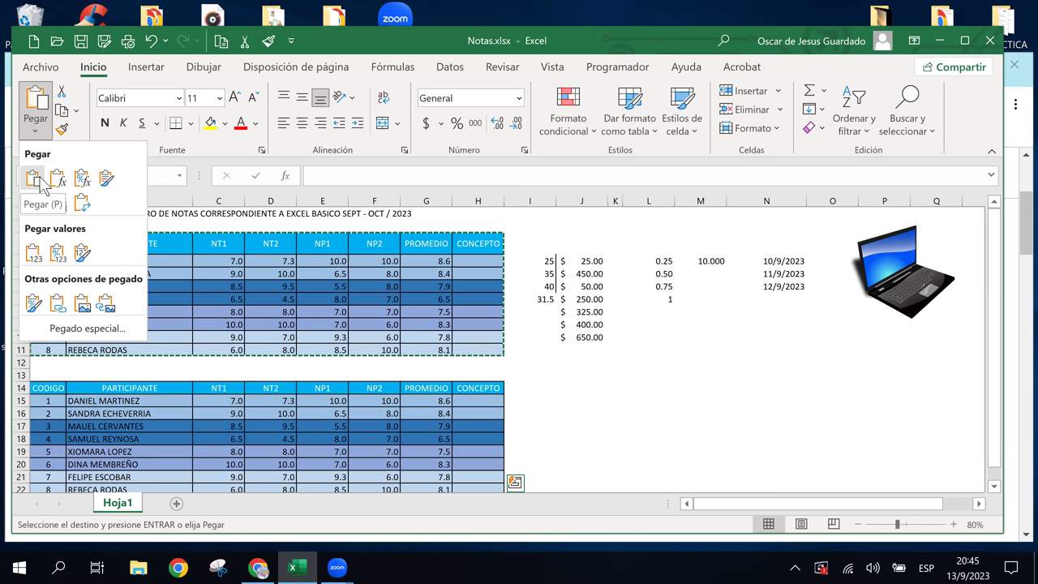
{"action": "left_click", "coordinate": [33, 136]}
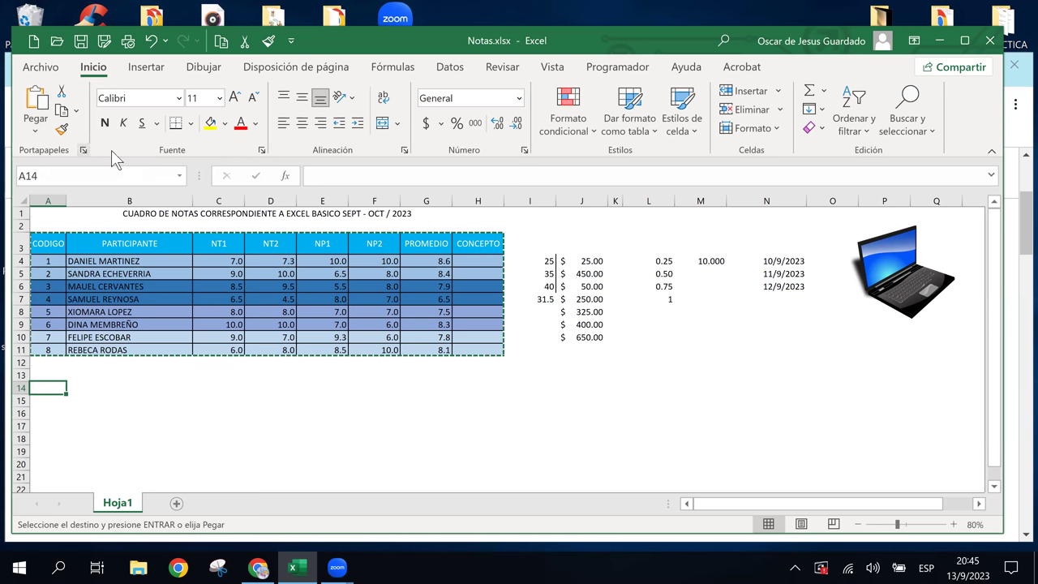
{"action": "left_click", "coordinate": [35, 128]}
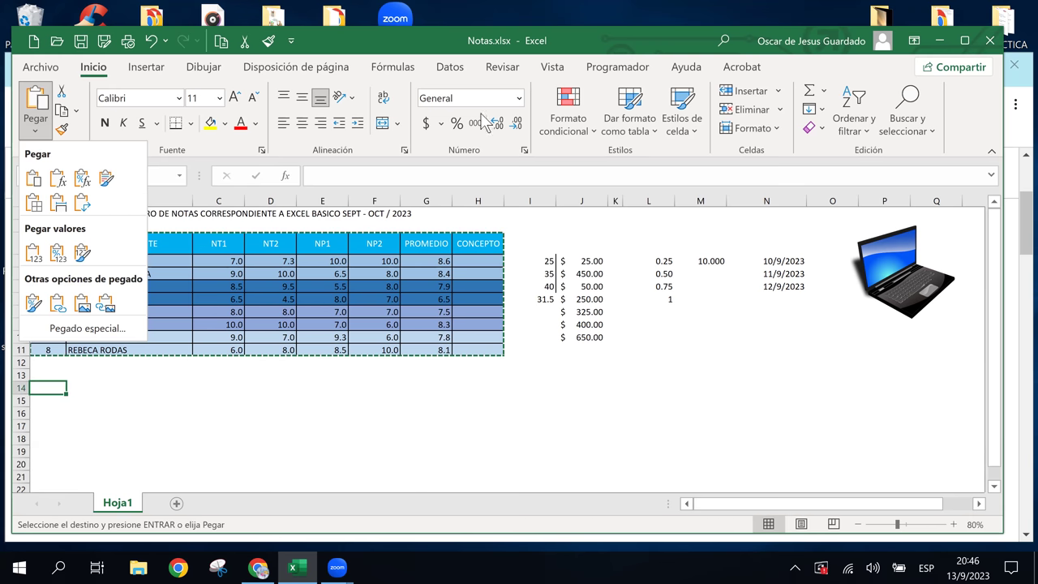
{"action": "key", "text": "Escape"}
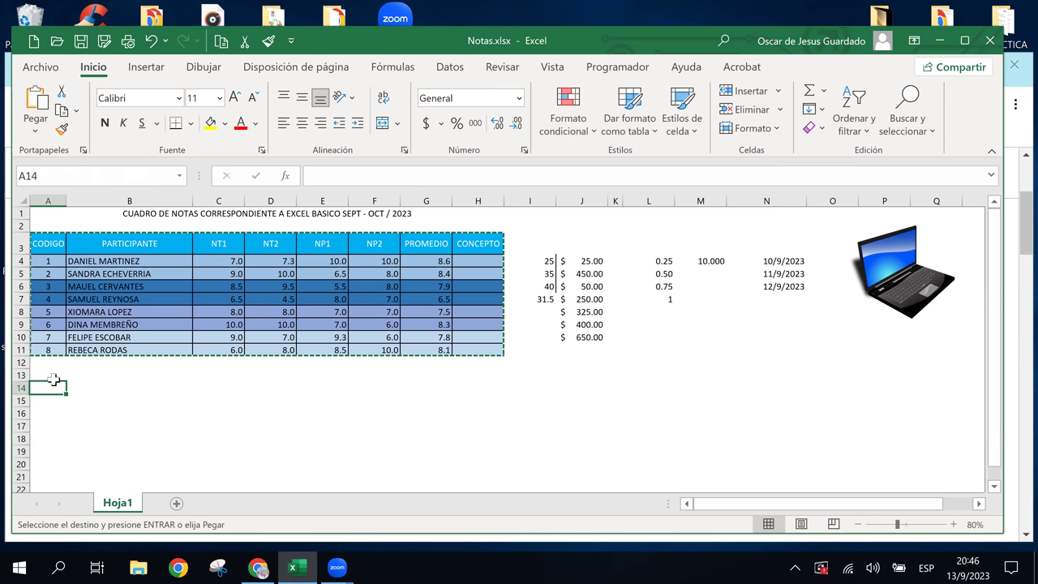
{"action": "left_click", "coordinate": [37, 132]}
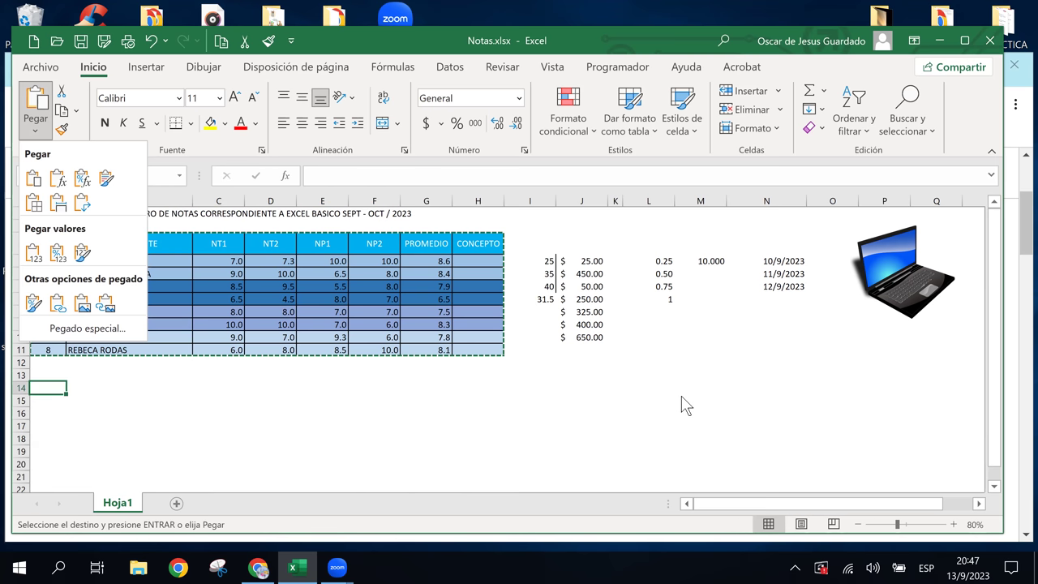
{"action": "left_click", "coordinate": [680, 399]}
{"action": "left_click", "coordinate": [681, 389]}
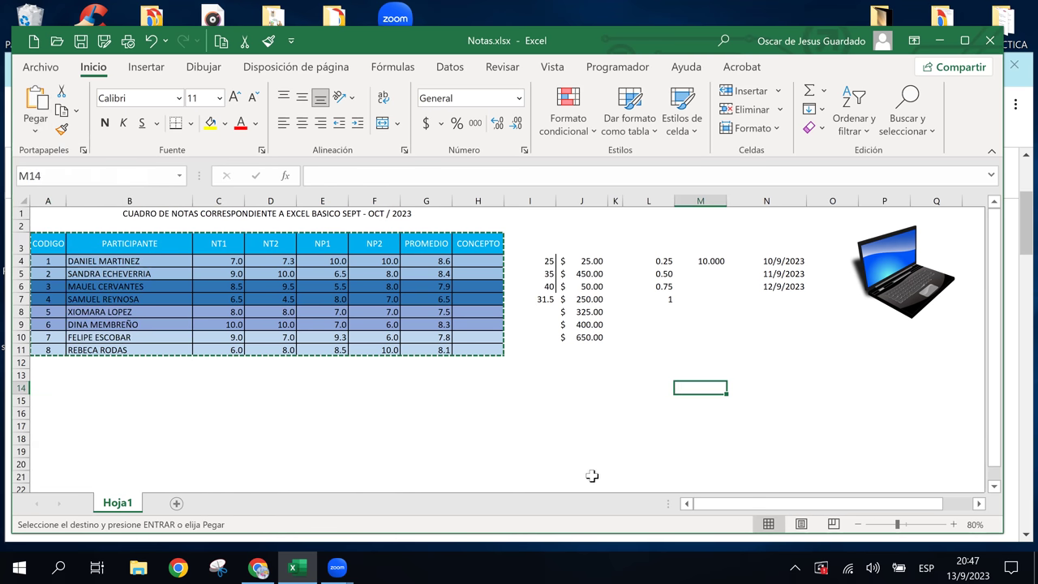
Step: Add a new sheet Hoja2, paste the grades table at A2, then undo the paste
{"action": "left_click", "coordinate": [185, 509]}
{"action": "left_click", "coordinate": [92, 232]}
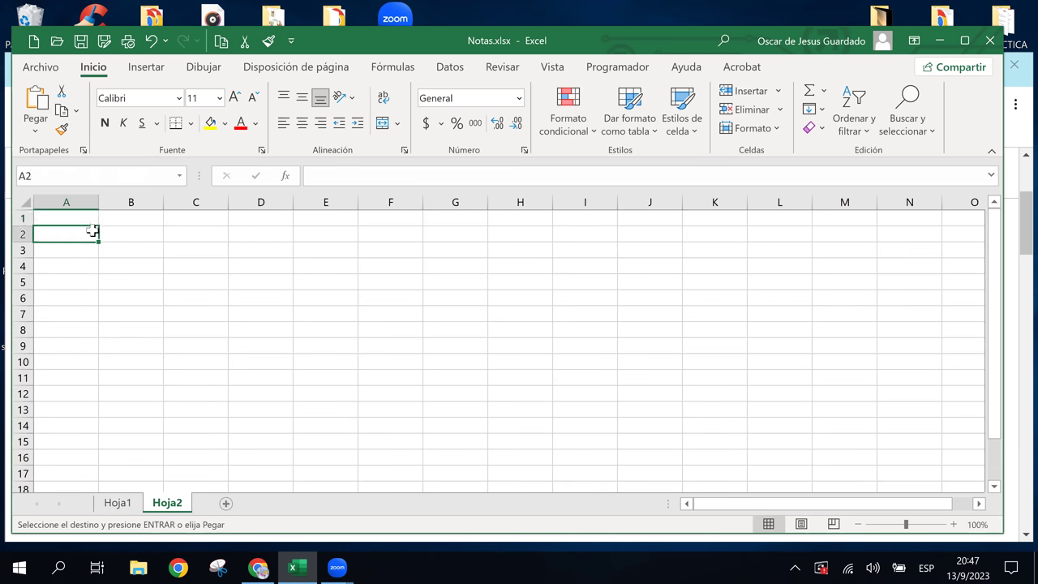
{"action": "left_click", "coordinate": [36, 101]}
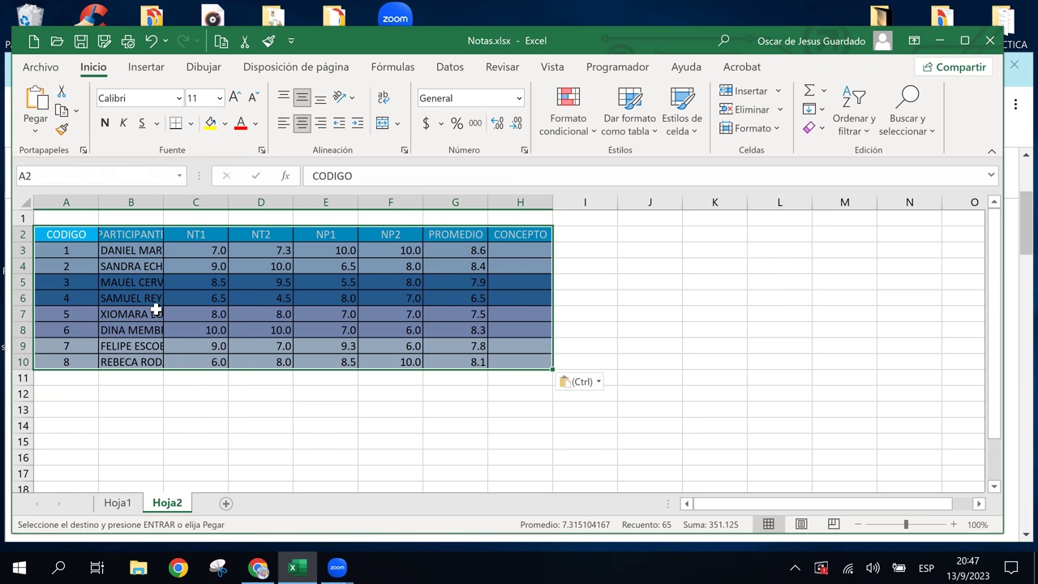
{"action": "key", "text": "ctrl+z"}
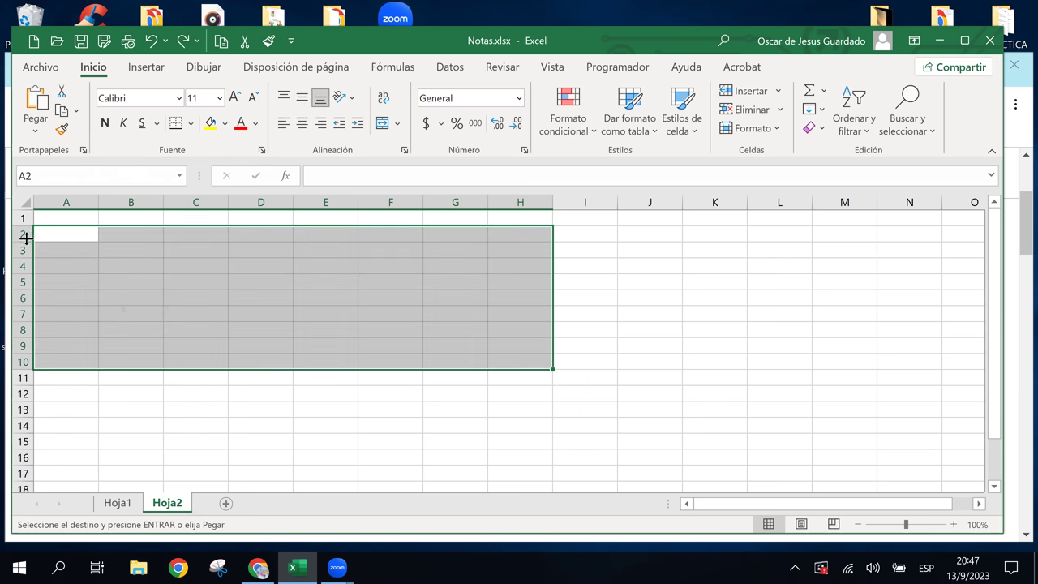
Step: Paste the table at A2 keeping original column widths, undo it, and return to Hoja1
{"action": "left_click", "coordinate": [82, 238]}
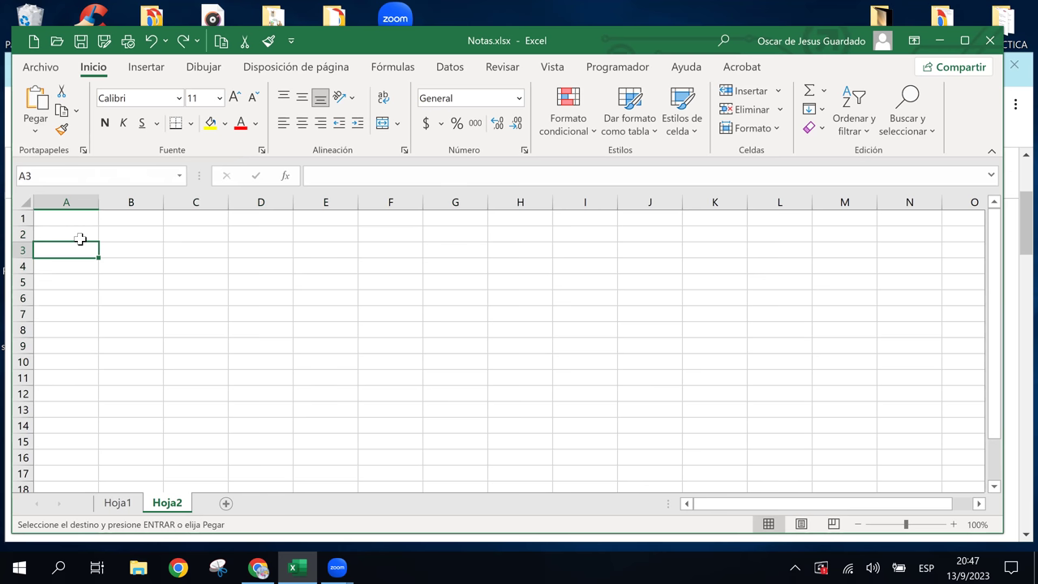
{"action": "left_click", "coordinate": [35, 136]}
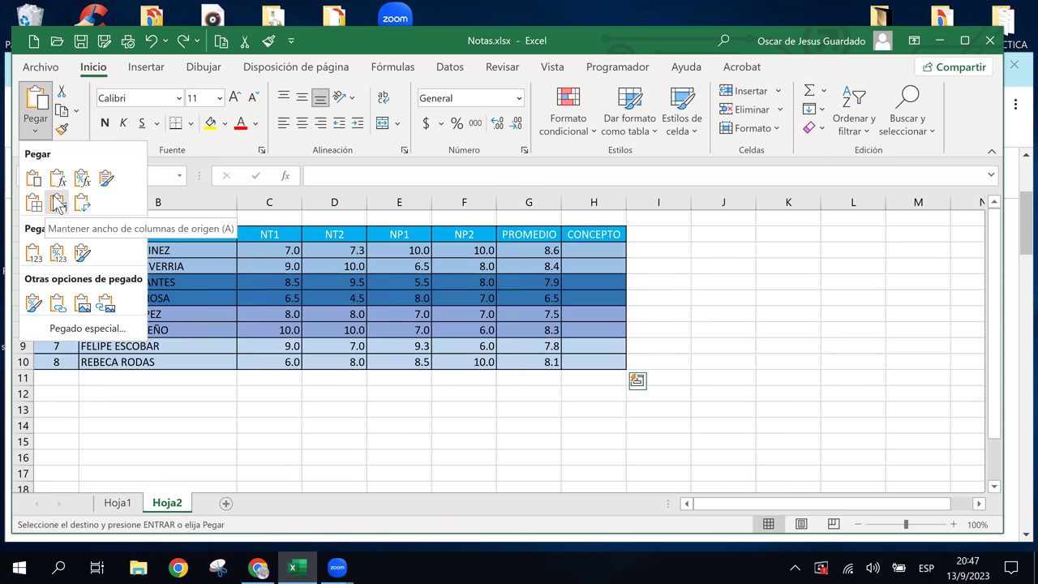
{"action": "left_click", "coordinate": [59, 204]}
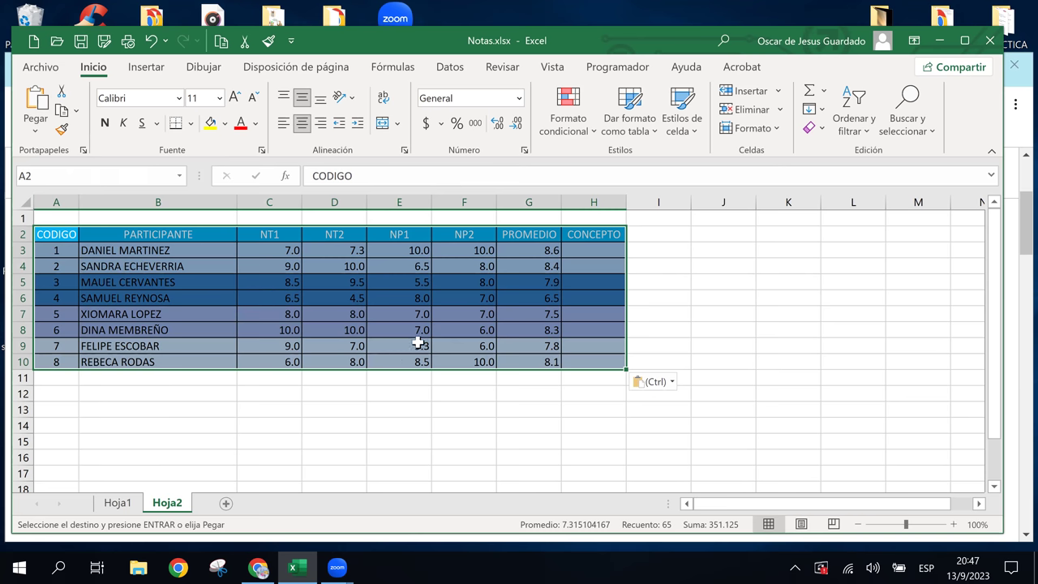
{"action": "key", "text": "ctrl+z"}
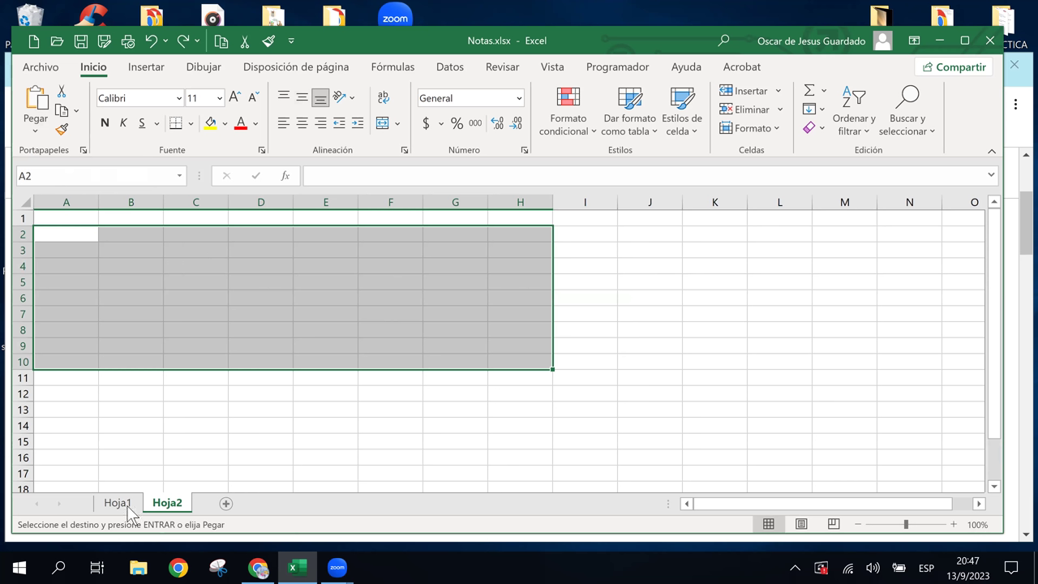
{"action": "left_click", "coordinate": [125, 509]}
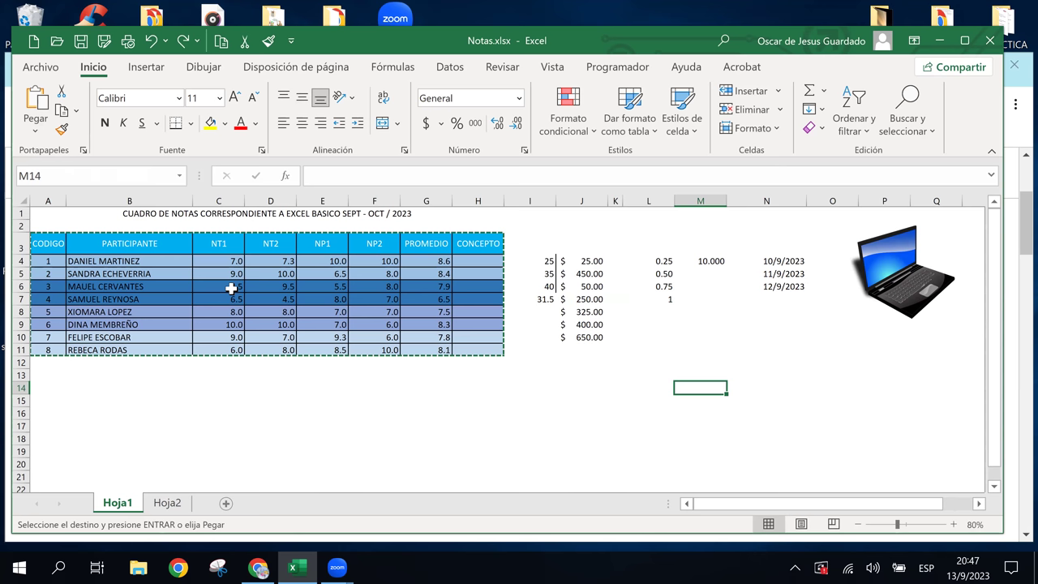
{"action": "left_click", "coordinate": [40, 136]}
{"action": "left_click", "coordinate": [61, 410]}
{"action": "left_click", "coordinate": [38, 391]}
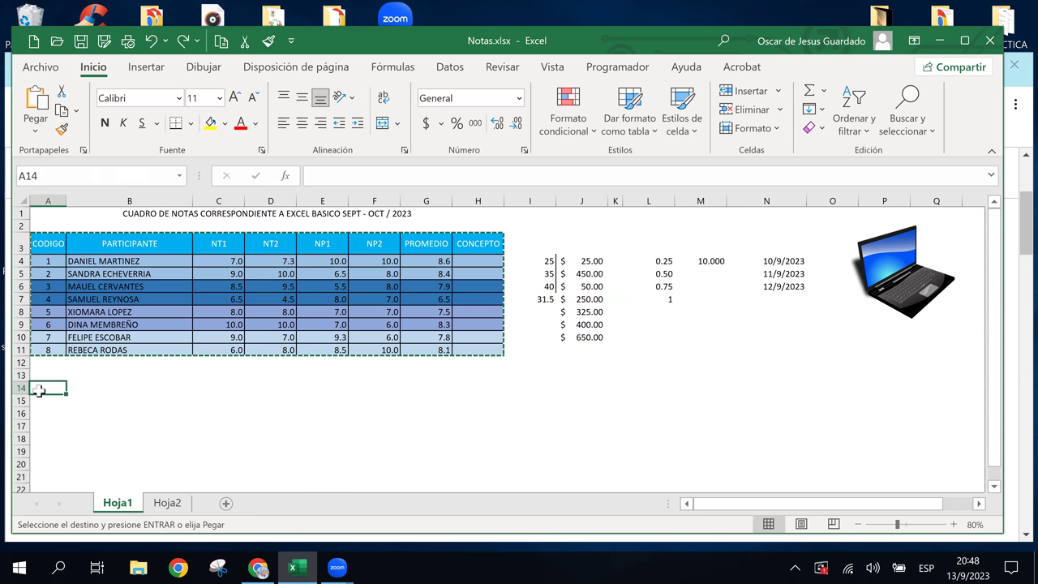
{"action": "left_click", "coordinate": [35, 132]}
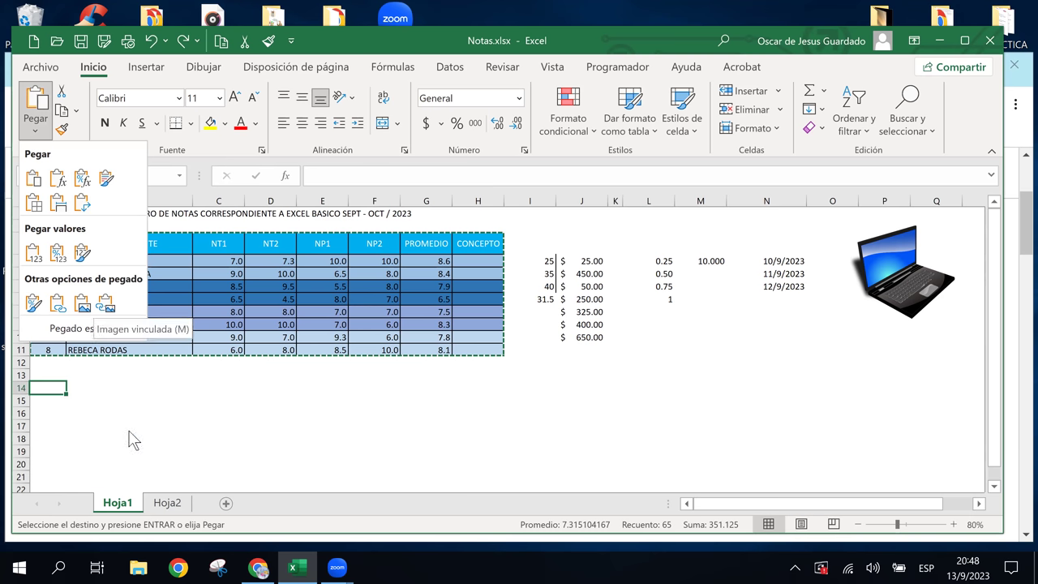
{"action": "left_click", "coordinate": [40, 128]}
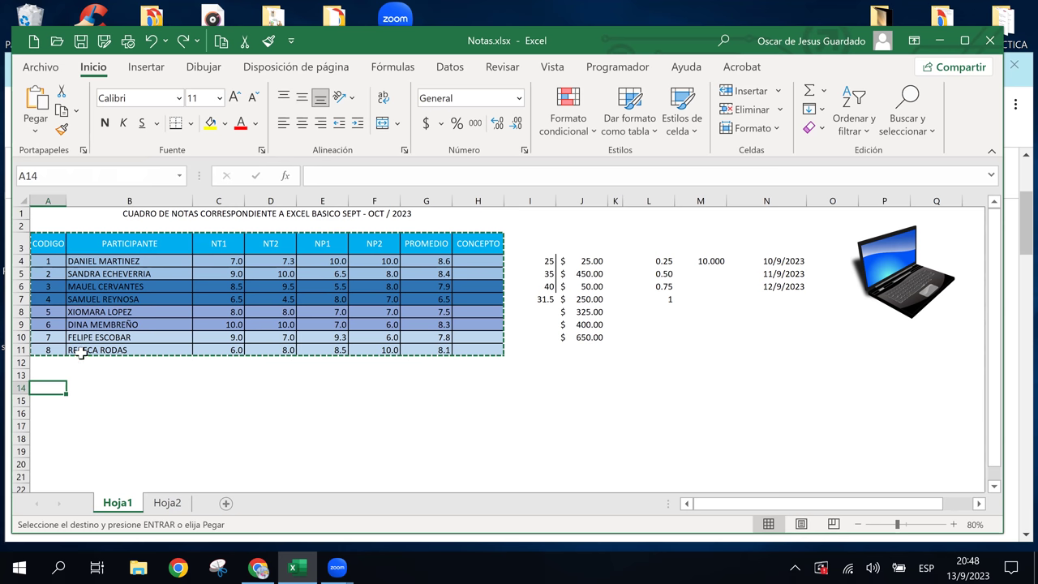
{"action": "left_click", "coordinate": [42, 133]}
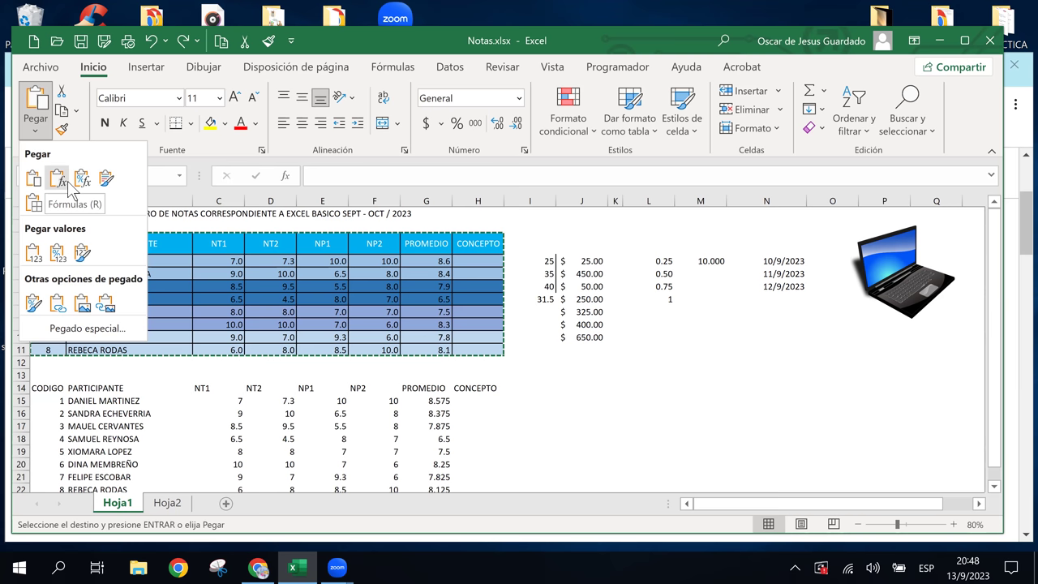
Step: Cancel the pending copy, copy the header row A3:H3 (CODIGO to CONCEPTO), and select A14
{"action": "left_click", "coordinate": [173, 403]}
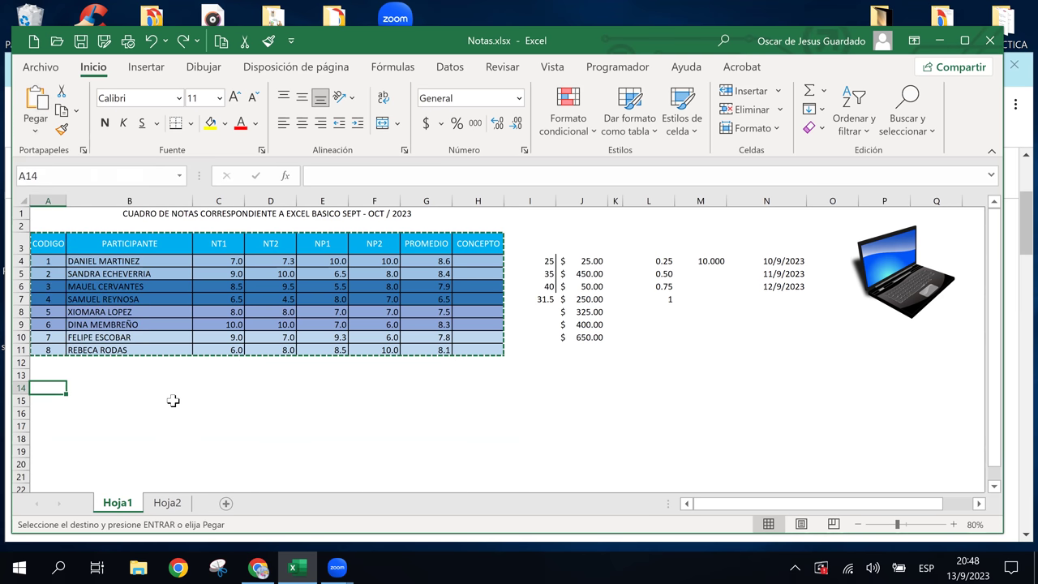
{"action": "left_click", "coordinate": [182, 246]}
{"action": "key", "text": "Escape"}
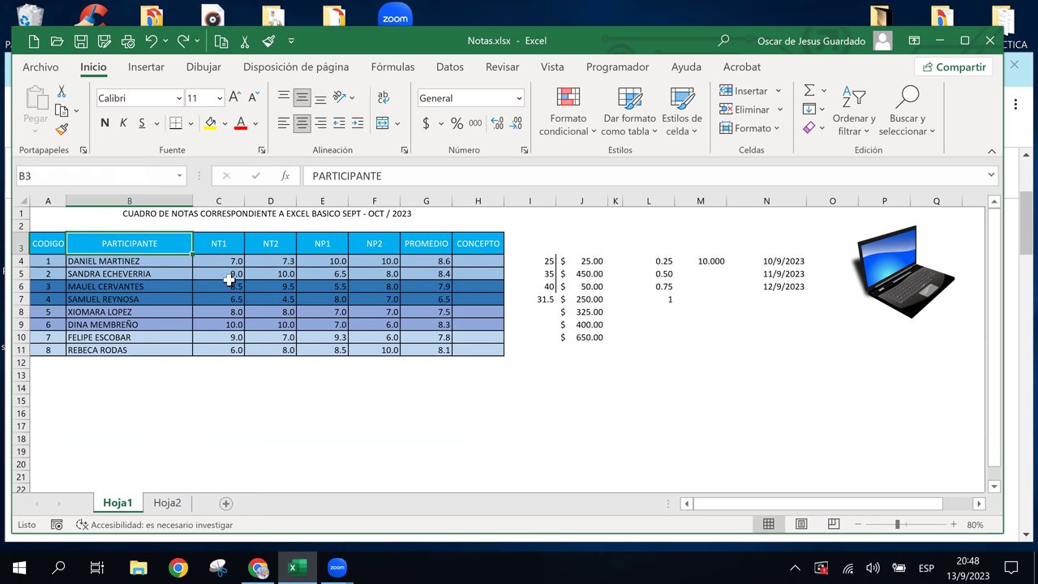
{"action": "left_click", "coordinate": [224, 247]}
{"action": "left_click_drag", "start_coordinate": [134, 246], "coordinate": [373, 248]}
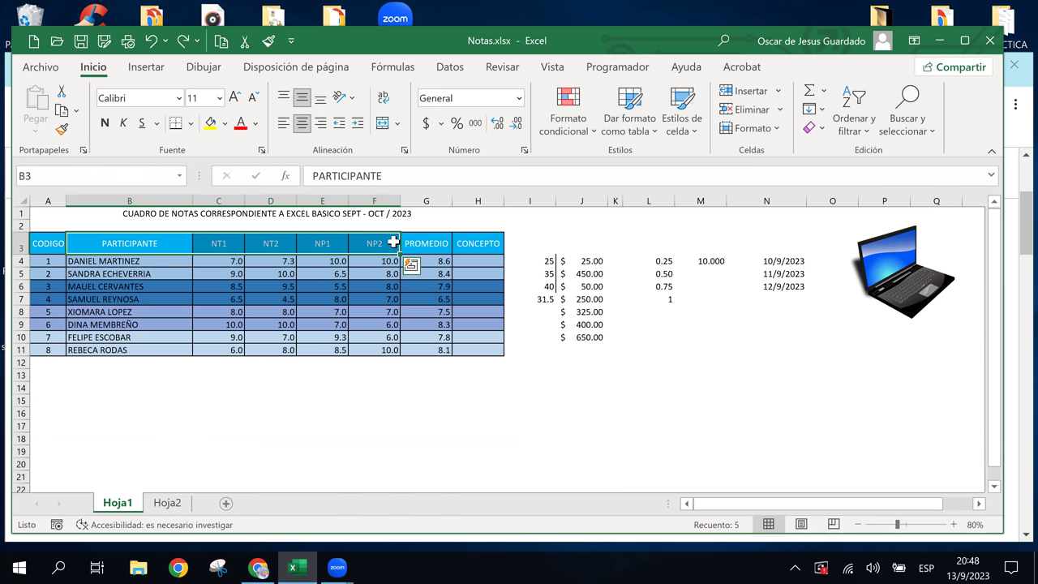
{"action": "left_click", "coordinate": [322, 248]}
{"action": "left_click", "coordinate": [162, 248]}
{"action": "left_click_drag", "start_coordinate": [40, 243], "coordinate": [477, 241]}
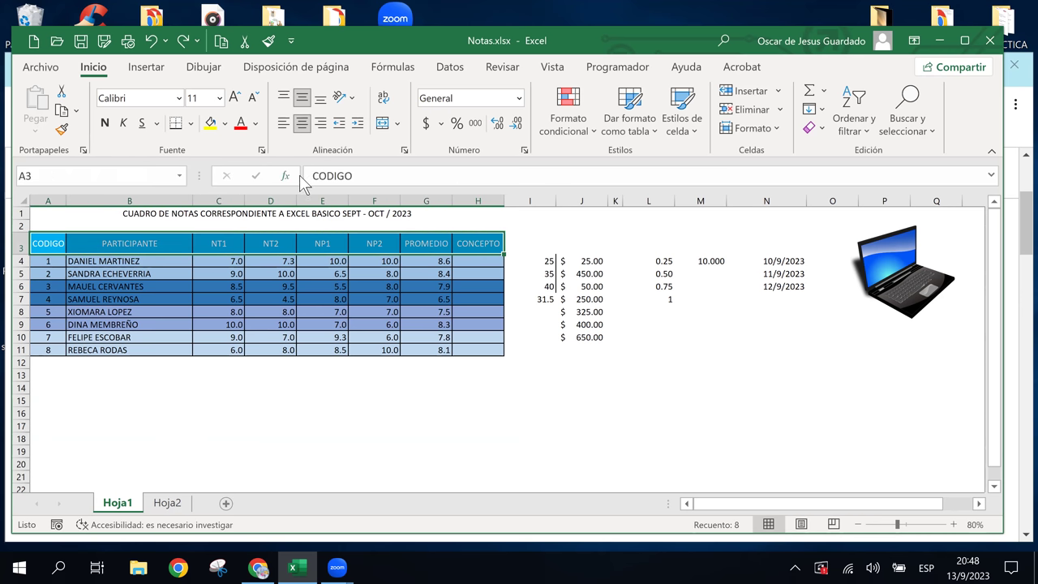
{"action": "left_click", "coordinate": [61, 112]}
{"action": "left_click", "coordinate": [47, 386]}
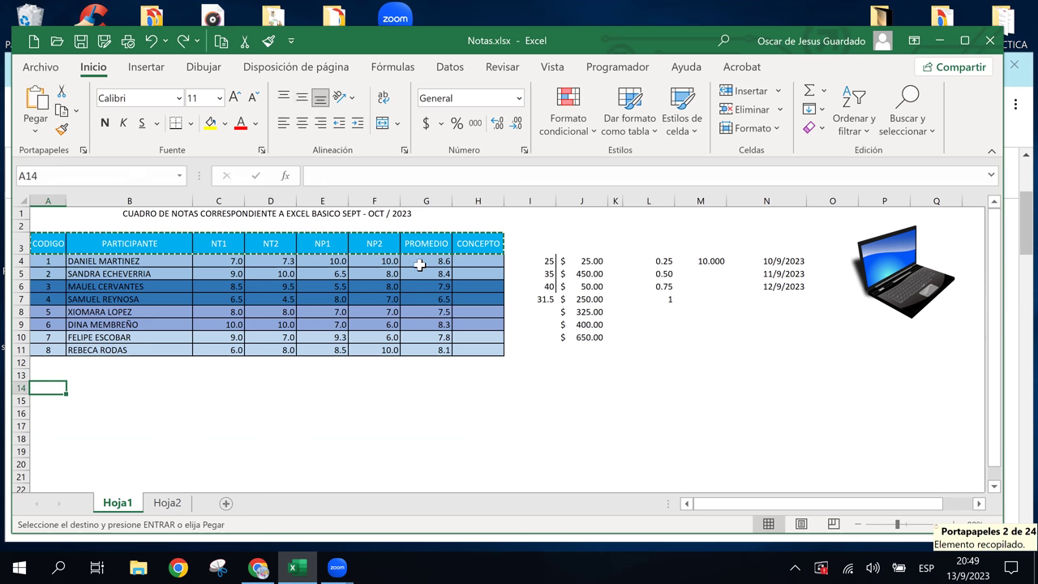
{"action": "left_click", "coordinate": [35, 132]}
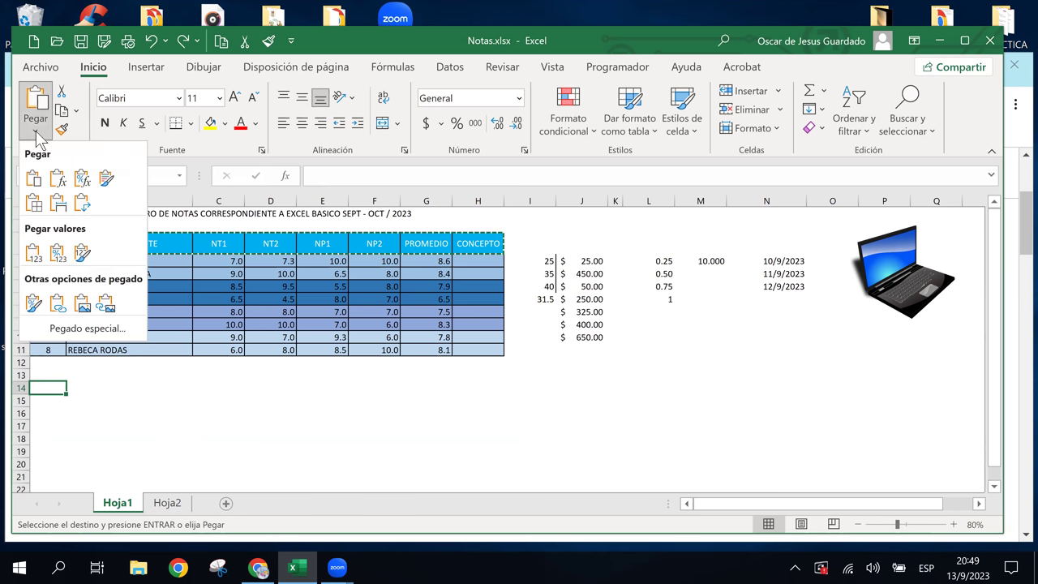
{"action": "left_click", "coordinate": [81, 206]}
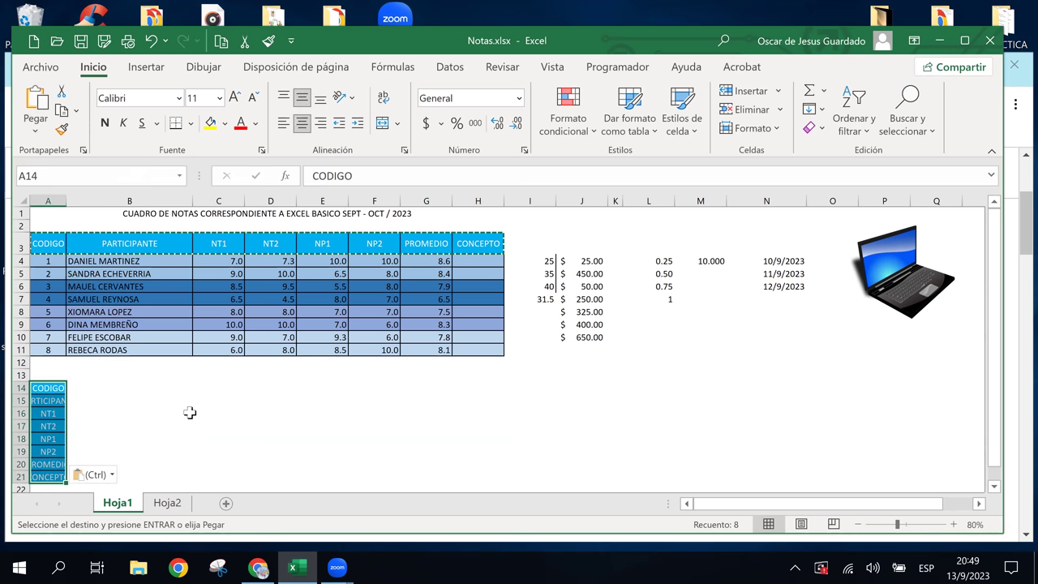
{"action": "scroll", "coordinate": [190, 412], "scroll_direction": "down", "scroll_amount": 2}
{"action": "left_click", "coordinate": [80, 347]}
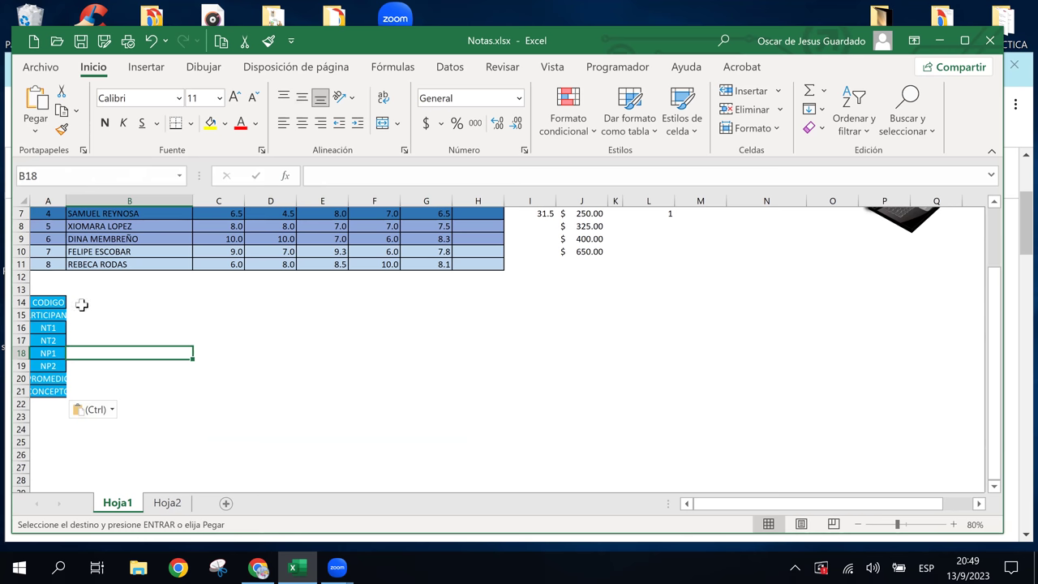
{"action": "left_click", "coordinate": [93, 301]}
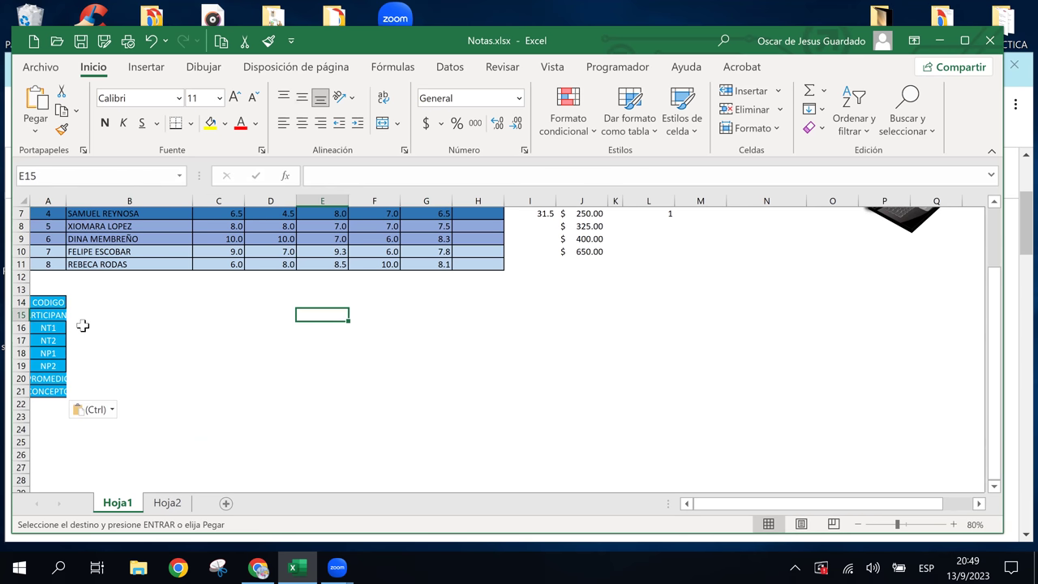
{"action": "left_click_drag", "start_coordinate": [197, 309], "coordinate": [339, 392]}
{"action": "left_click", "coordinate": [106, 341]}
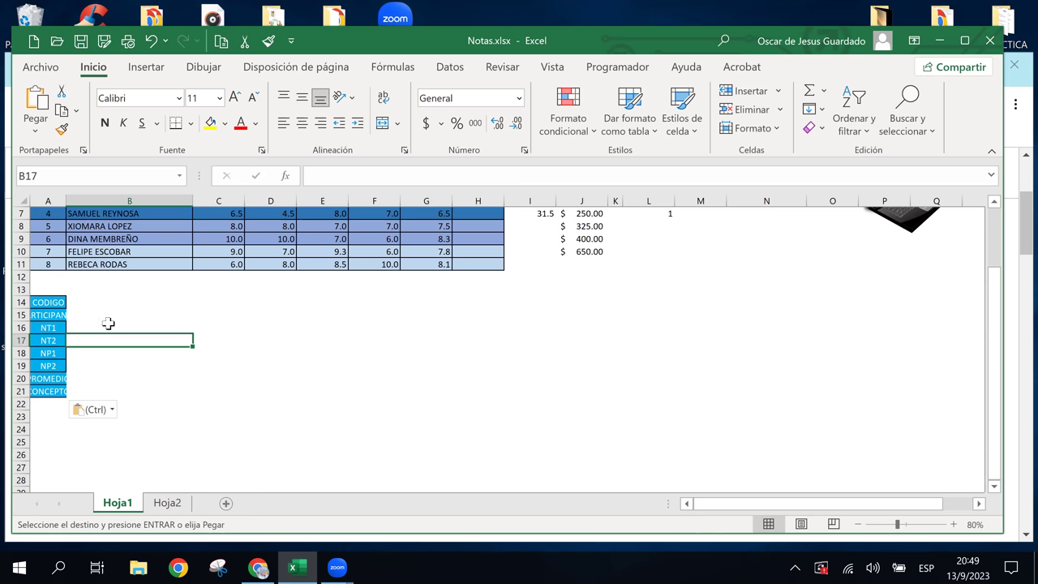
{"action": "left_click", "coordinate": [104, 379]}
{"action": "scroll", "coordinate": [141, 397], "scroll_direction": "up", "scroll_amount": 2}
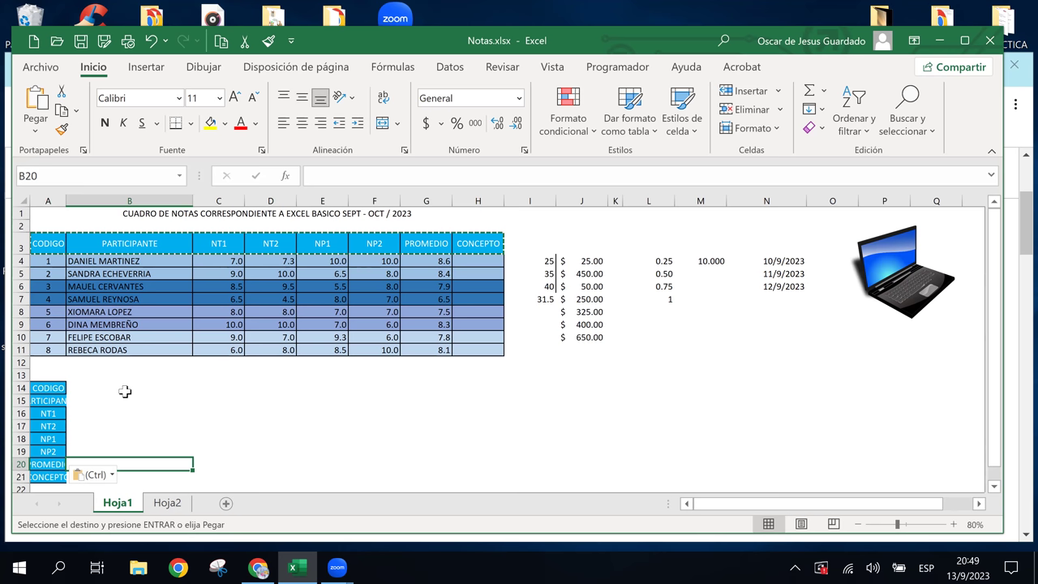
{"action": "key", "text": "Escape"}
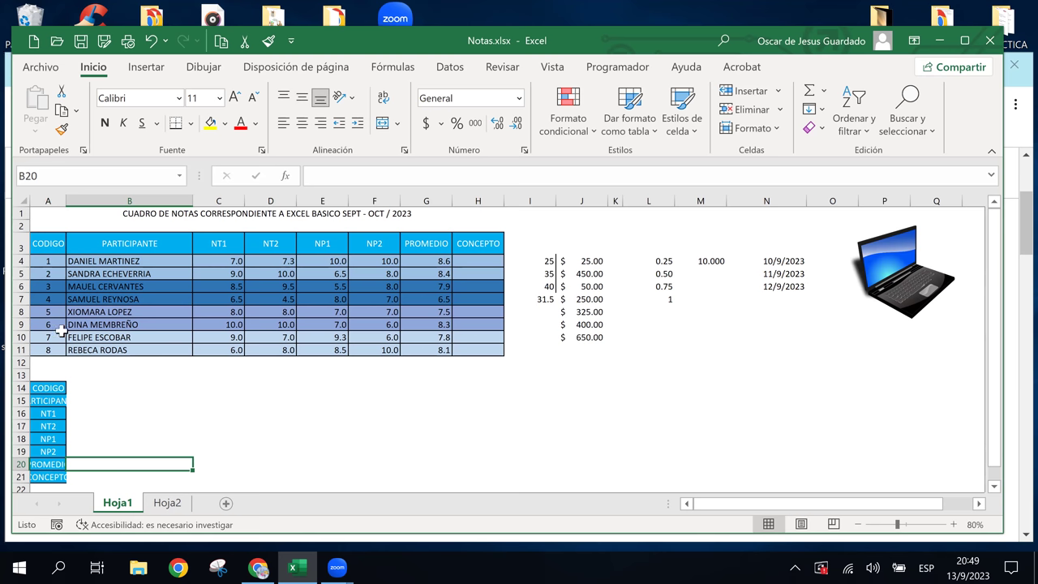
{"action": "key", "text": "ctrl+z"}
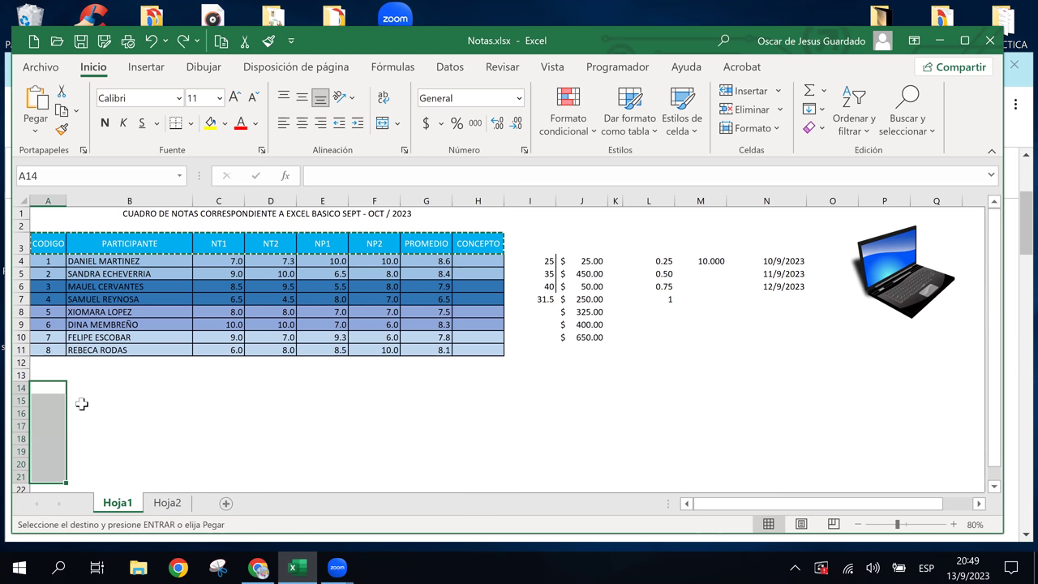
{"action": "left_click", "coordinate": [106, 377]}
{"action": "left_click", "coordinate": [61, 387]}
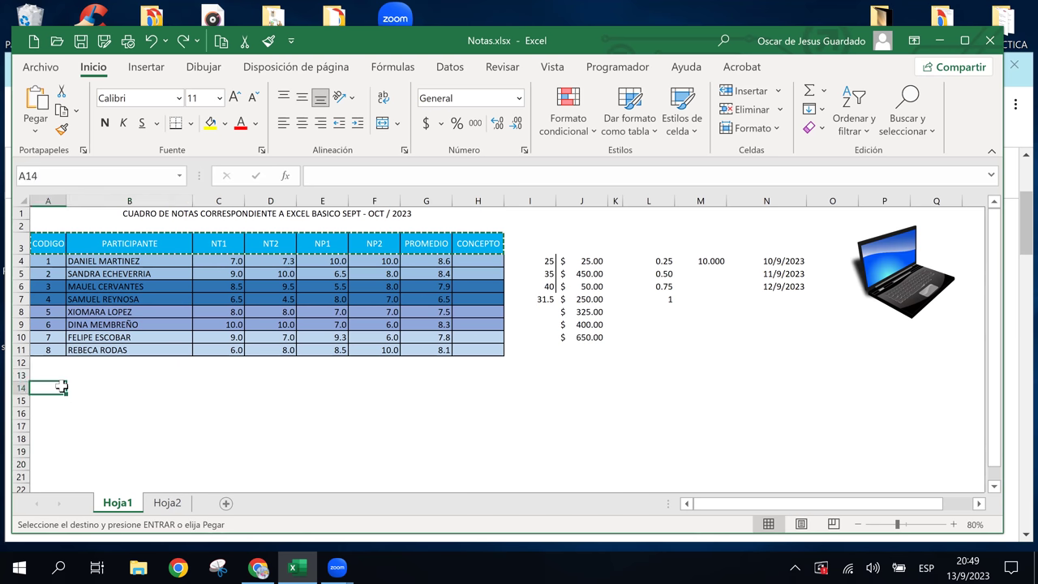
{"action": "left_click", "coordinate": [35, 134]}
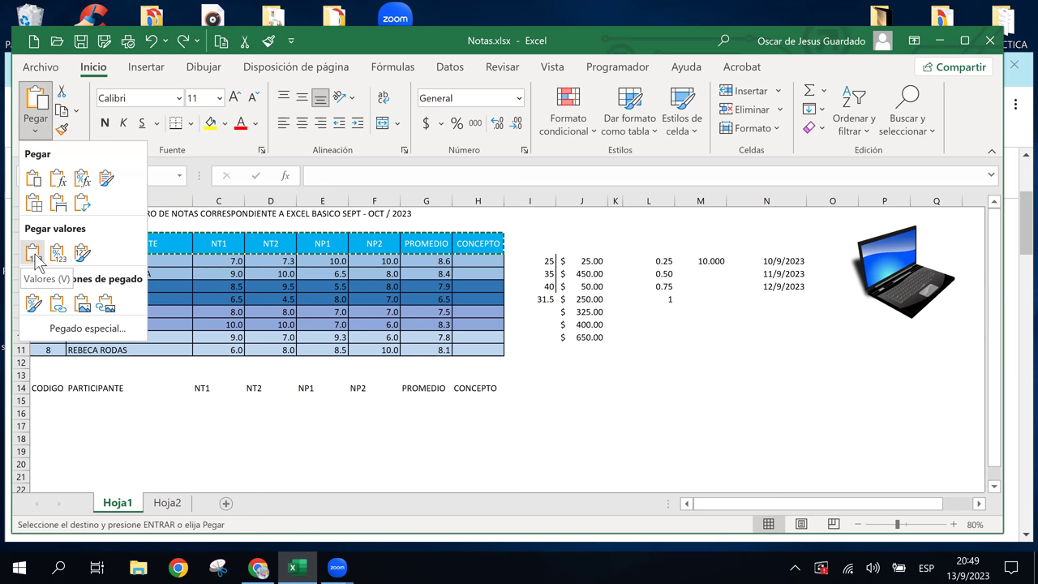
{"action": "key", "text": "Escape"}
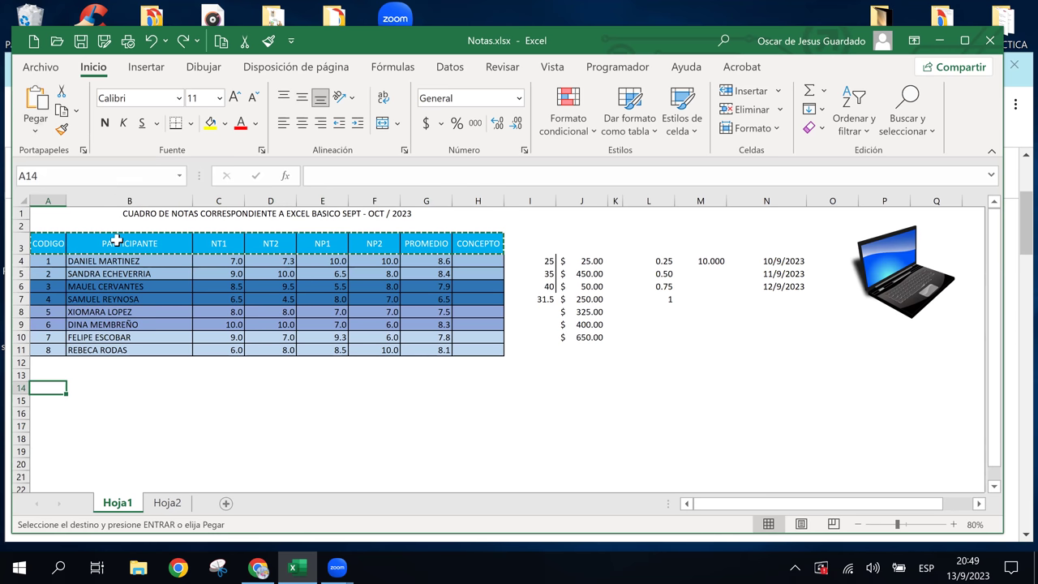
{"action": "left_click_drag", "start_coordinate": [50, 243], "coordinate": [480, 353]}
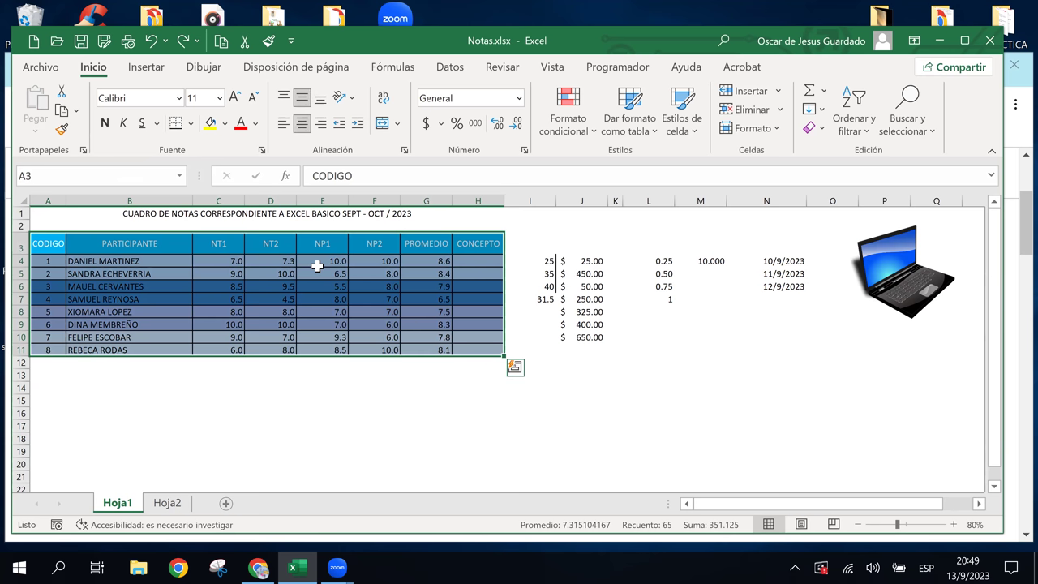
Step: Copy the A3:H11 grades table again, select cell A14, and open the Pegar options
{"action": "left_click", "coordinate": [60, 110]}
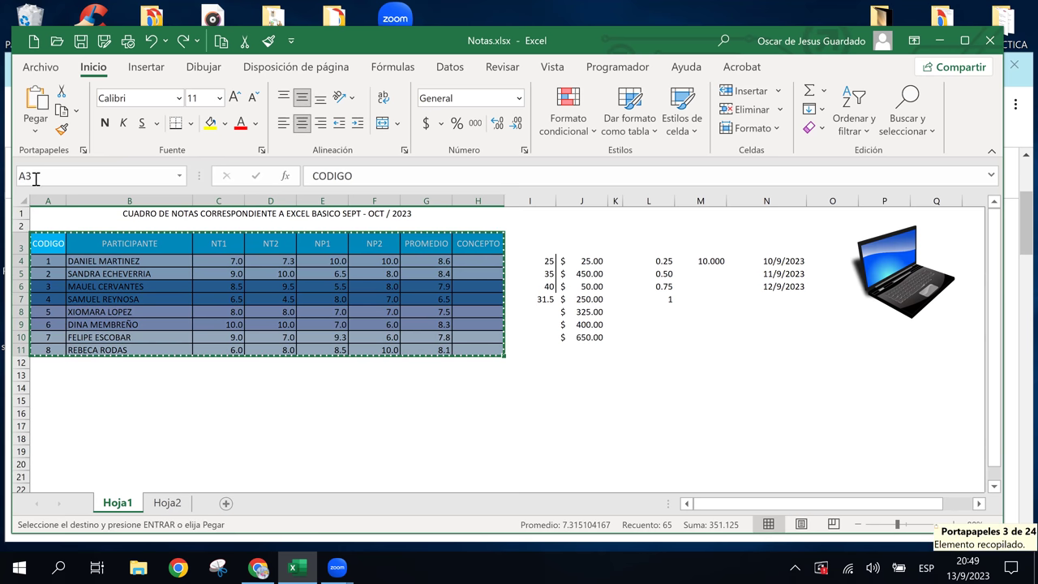
{"action": "left_click", "coordinate": [36, 131]}
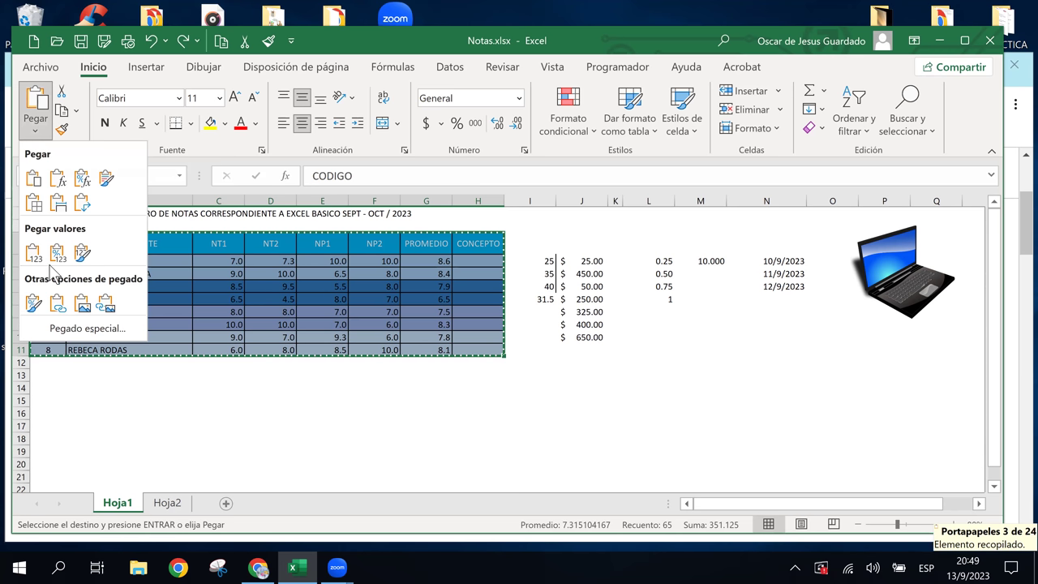
{"action": "left_click", "coordinate": [41, 388]}
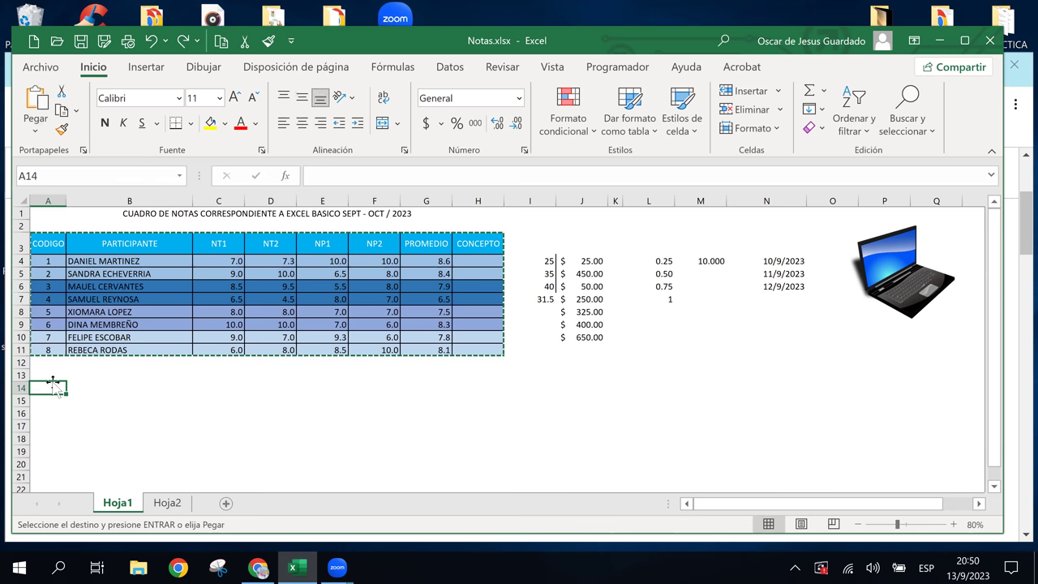
{"action": "left_click", "coordinate": [36, 130]}
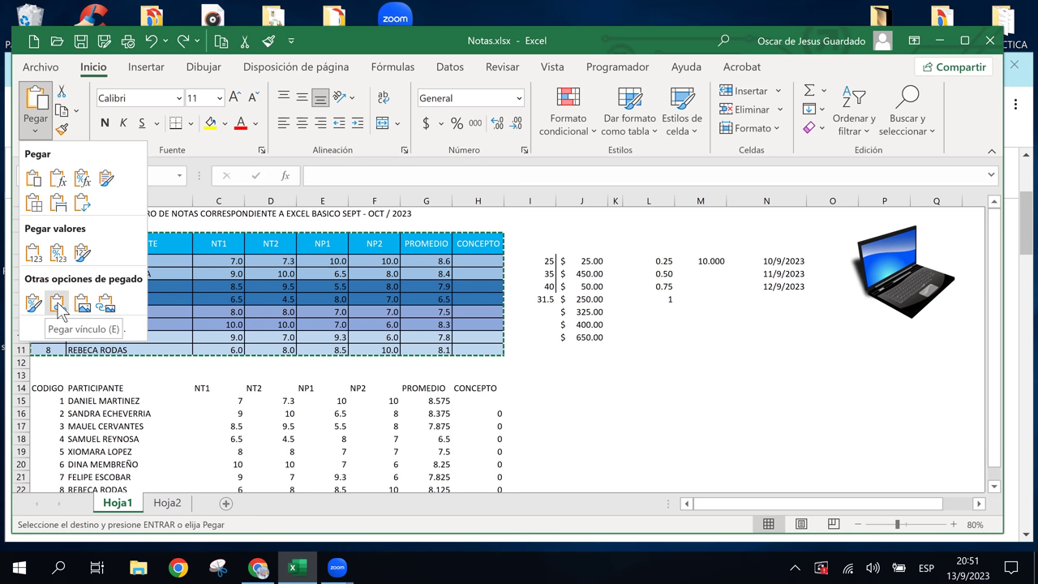
Step: Paste the table at A14 with Pegar vínculo and check the linked formulas in D14–D17
{"action": "left_click", "coordinate": [59, 306]}
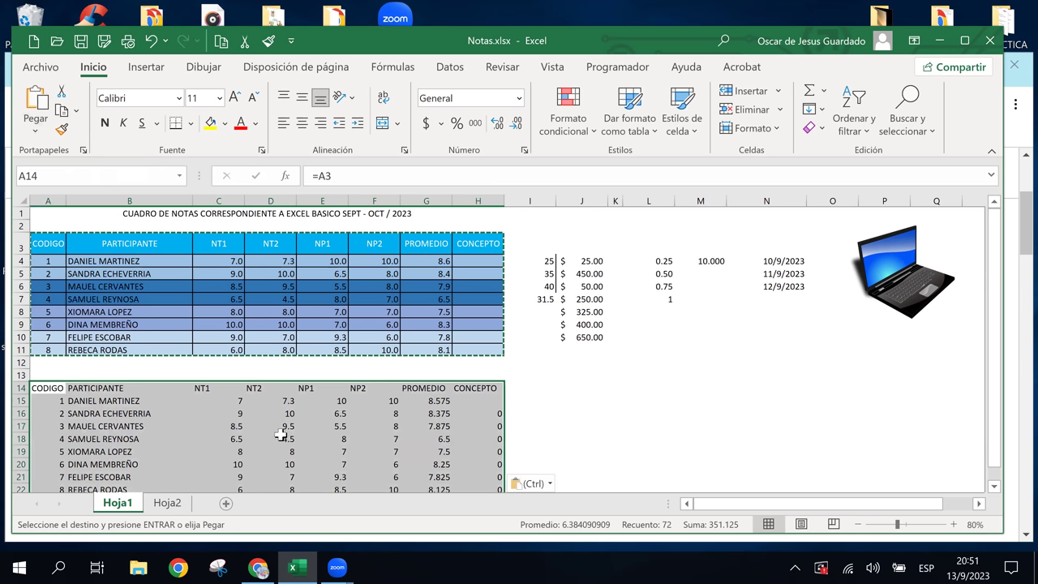
{"action": "left_click", "coordinate": [282, 438]}
{"action": "left_click", "coordinate": [284, 400]}
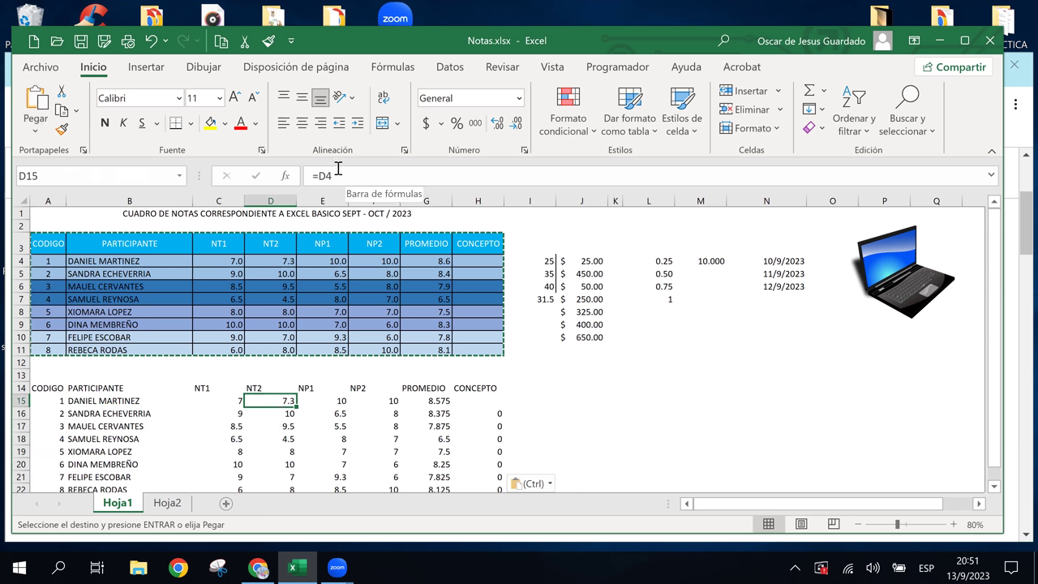
{"action": "left_click", "coordinate": [285, 425]}
{"action": "left_click", "coordinate": [280, 388]}
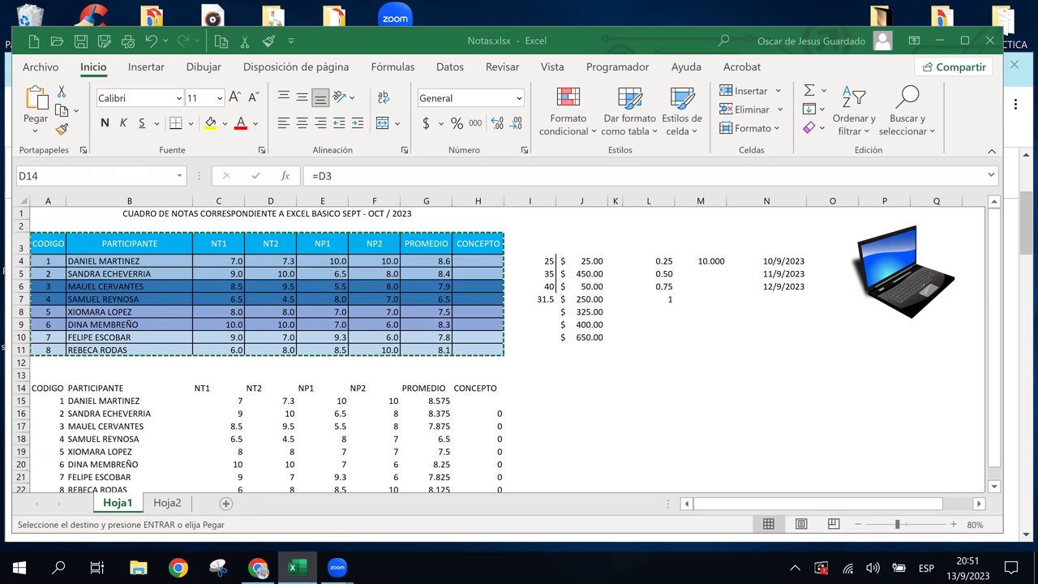
Step: Paste the linked copy again with Ctrl+V and check which source cells the pasted cells reference
{"action": "key", "text": "ctrl+v"}
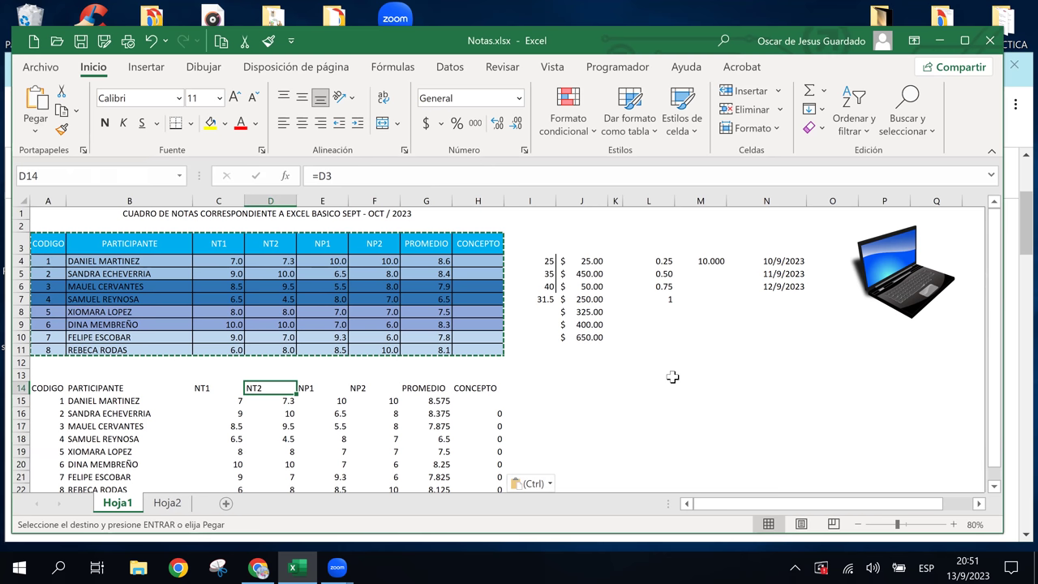
{"action": "key", "text": "Right"}
{"action": "key", "text": "Right"}
{"action": "left_click", "coordinate": [673, 397]}
{"action": "left_click", "coordinate": [460, 375]}
{"action": "left_click", "coordinate": [374, 400]}
{"action": "left_click", "coordinate": [528, 412]}
{"action": "left_click", "coordinate": [478, 399]}
{"action": "left_click", "coordinate": [412, 389]}
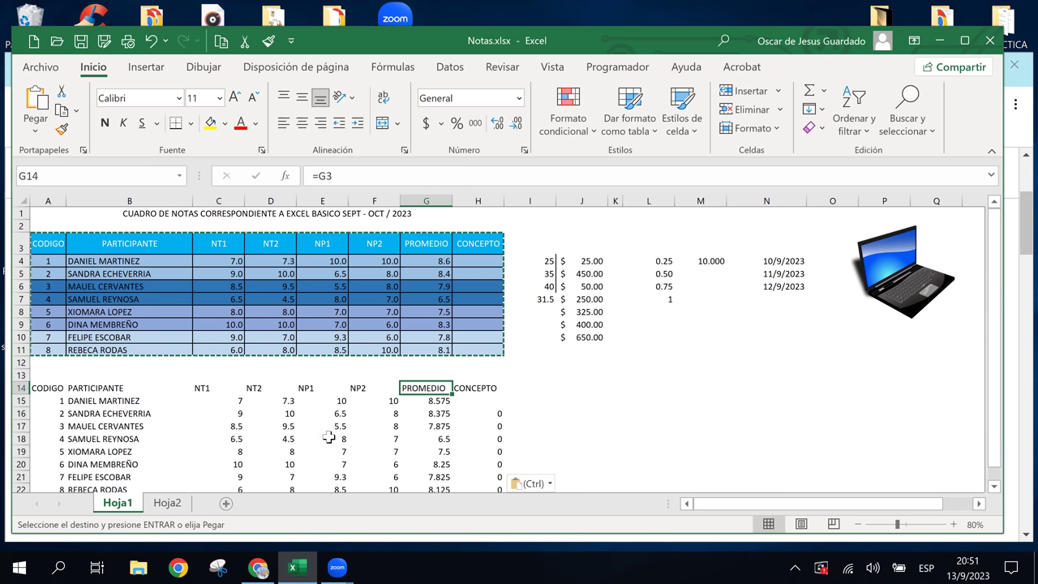
Step: Check the linked NP2 and PROMEDIO headers and grades against the original table
{"action": "left_click", "coordinate": [280, 412]}
{"action": "left_click", "coordinate": [335, 413]}
{"action": "left_click", "coordinate": [428, 412]}
{"action": "left_click", "coordinate": [438, 400]}
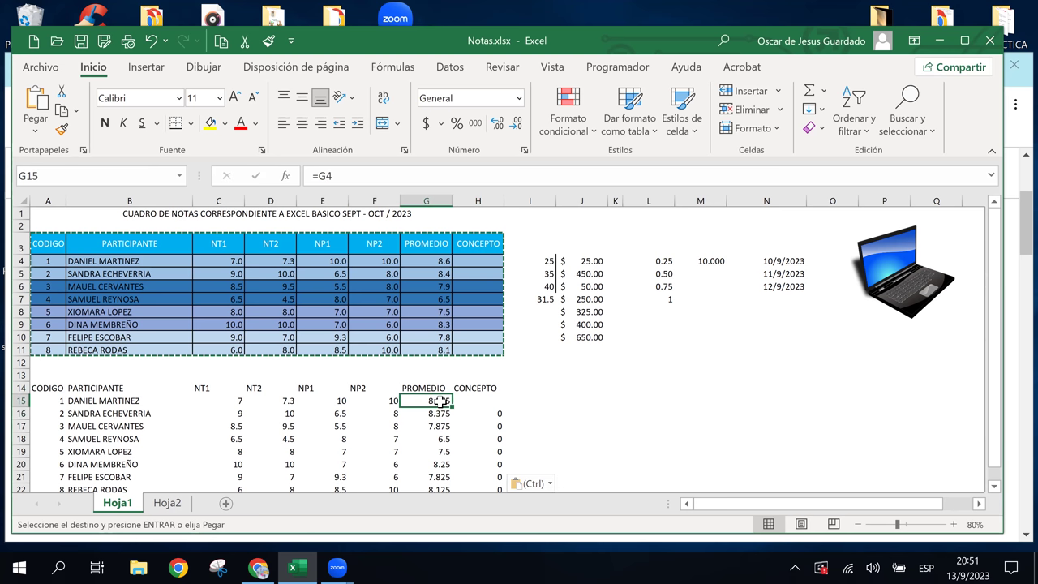
{"action": "left_click", "coordinate": [379, 391]}
{"action": "left_click", "coordinate": [391, 400]}
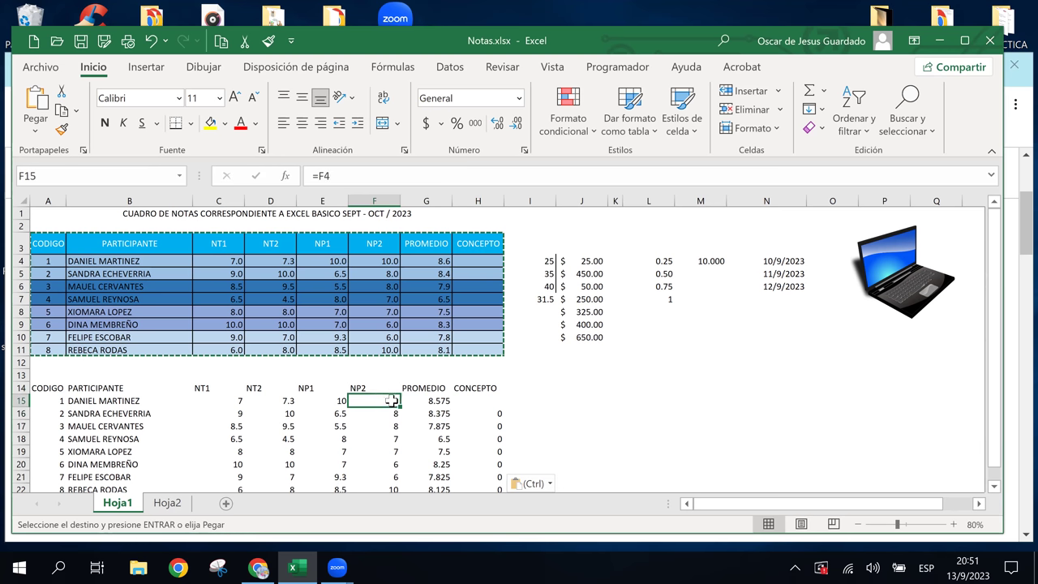
{"action": "left_click", "coordinate": [423, 391]}
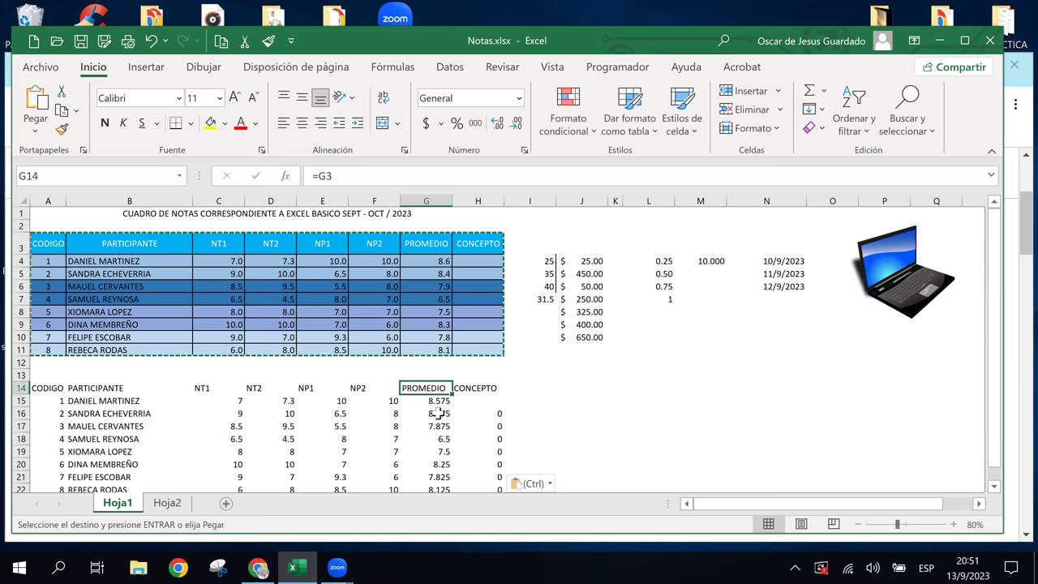
{"action": "left_click", "coordinate": [424, 399]}
{"action": "left_click", "coordinate": [425, 392]}
{"action": "left_click", "coordinate": [426, 400]}
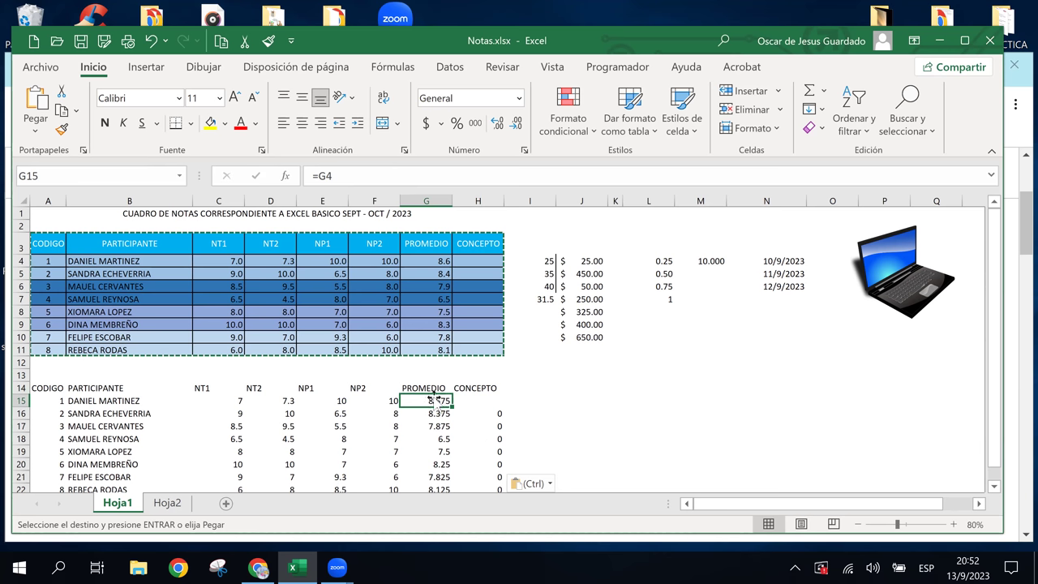
Step: Test the links by clearing the G4 average and the data in rows 6–7 of the original
{"action": "left_click", "coordinate": [438, 261]}
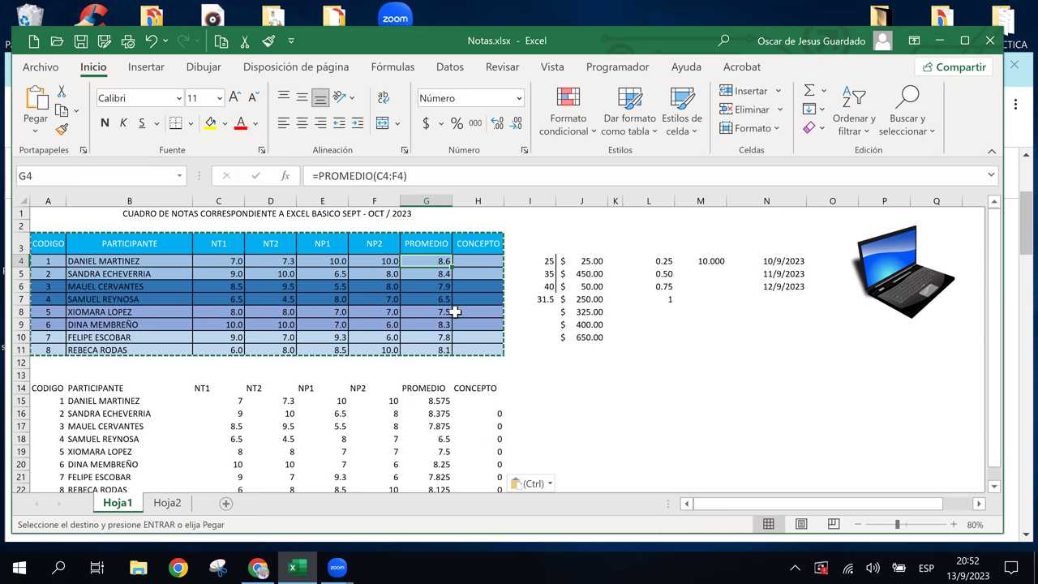
{"action": "key", "text": "Delete"}
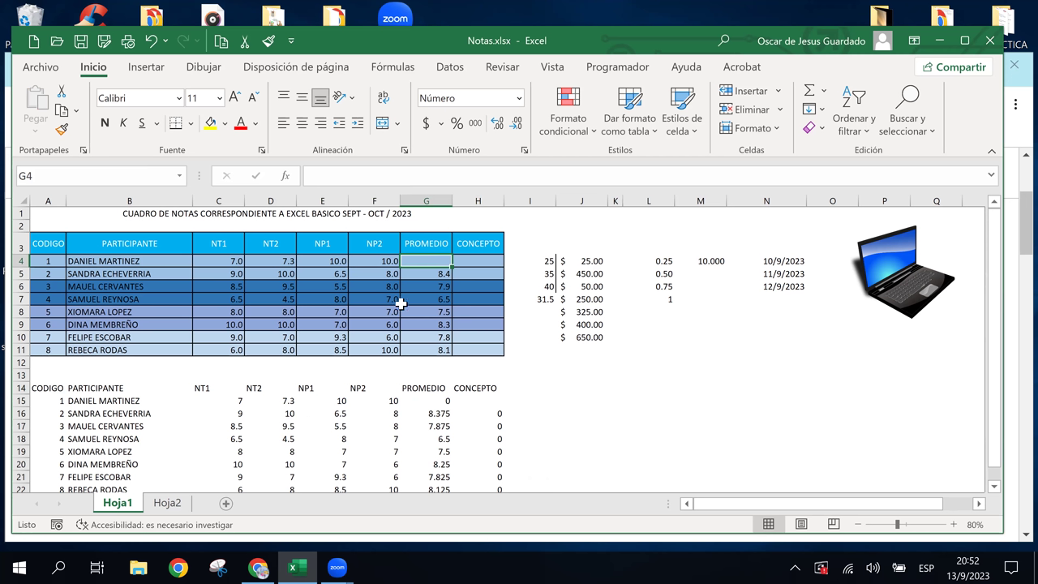
{"action": "left_click", "coordinate": [375, 403]}
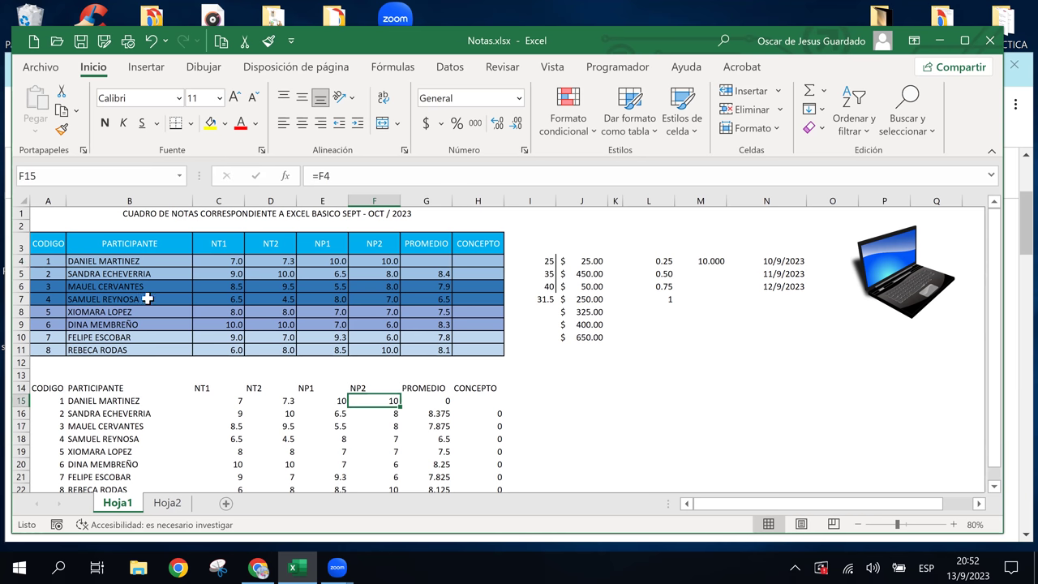
{"action": "left_click_drag", "start_coordinate": [37, 287], "coordinate": [485, 312]}
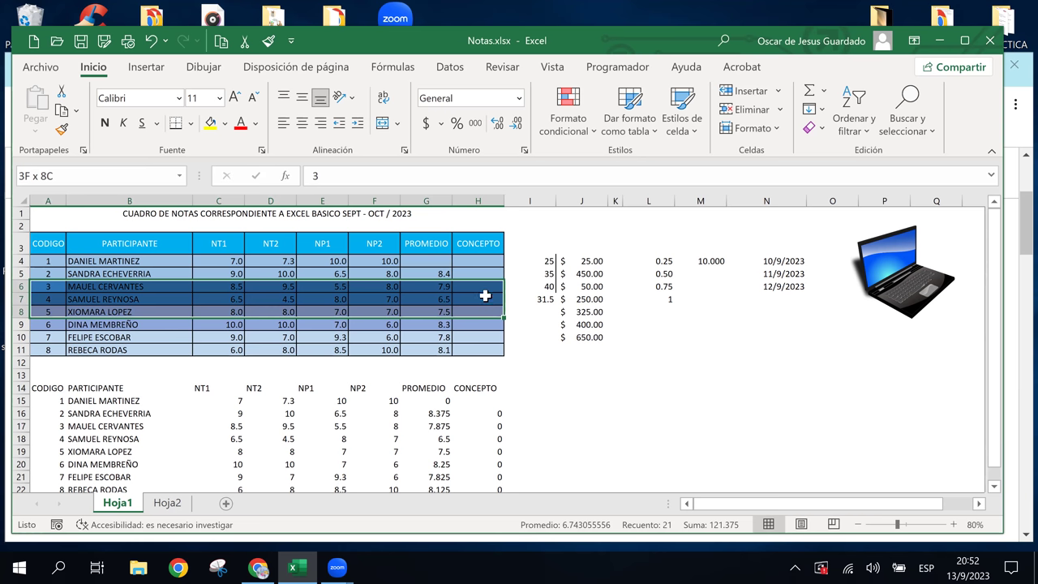
{"action": "left_click_drag", "start_coordinate": [485, 312], "coordinate": [485, 303]}
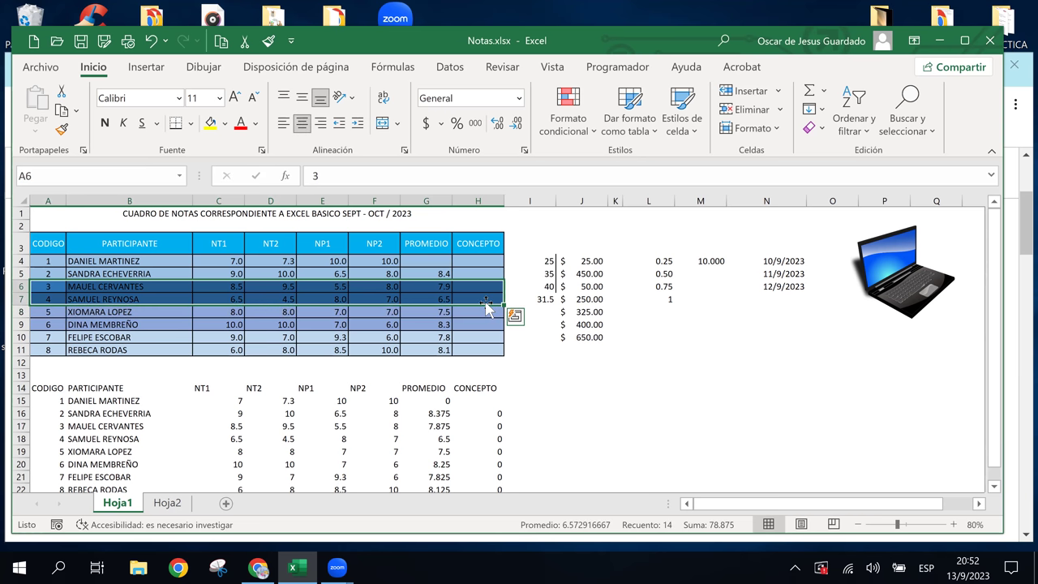
{"action": "key", "text": "Delete"}
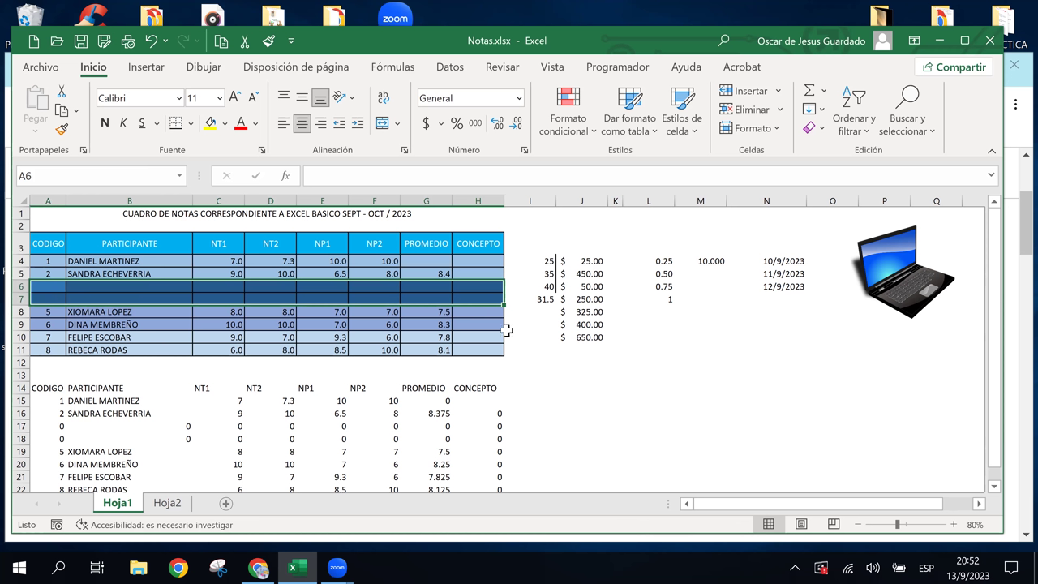
{"action": "left_click", "coordinate": [464, 299]}
{"action": "left_click", "coordinate": [414, 298]}
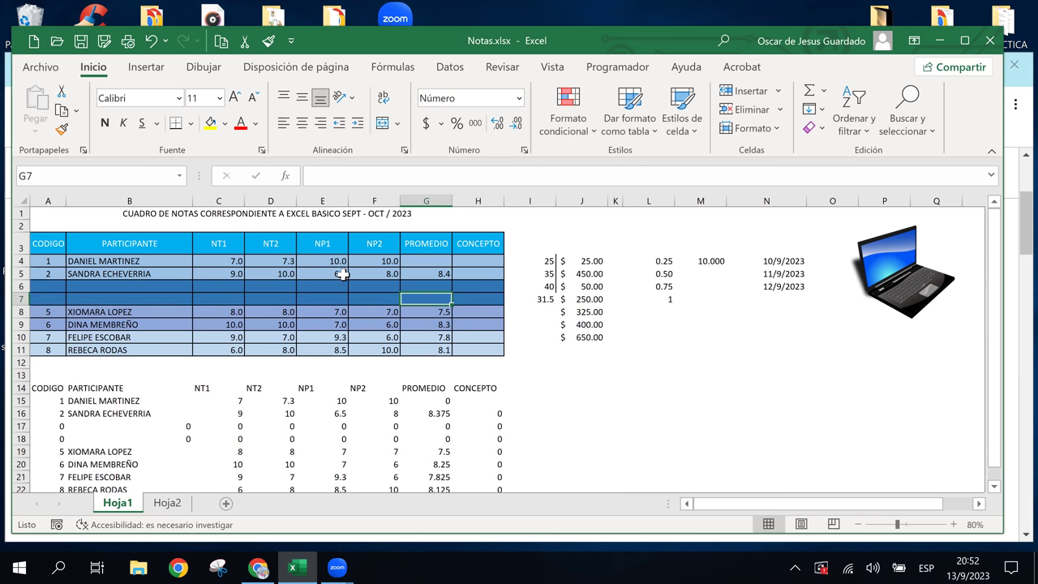
Step: Undo the edits to restore rows 6–7 and the G4 average formula
{"action": "key", "text": "ctrl+z"}
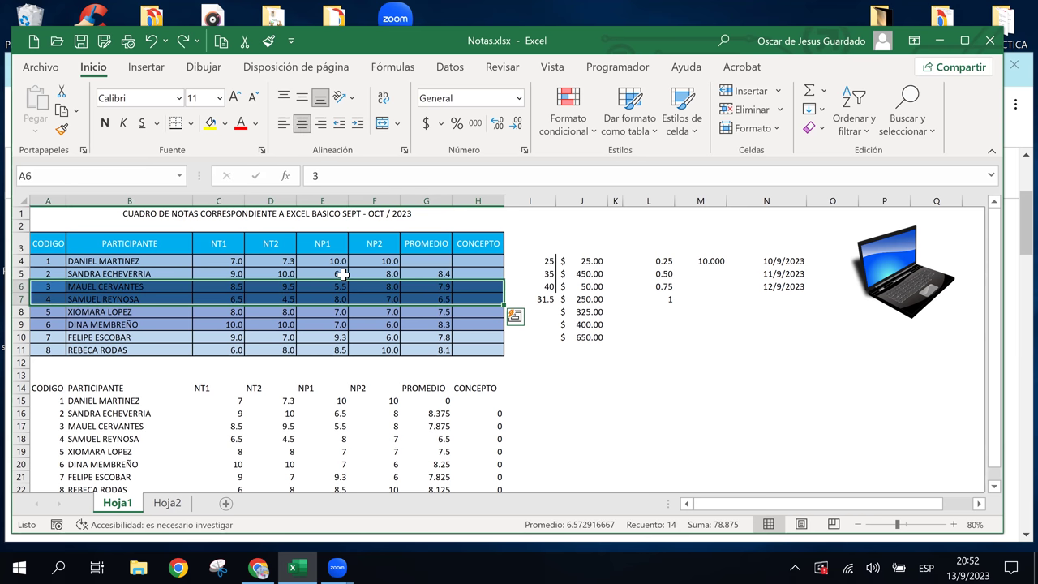
{"action": "key", "text": "ctrl+q"}
{"action": "key", "text": "Escape"}
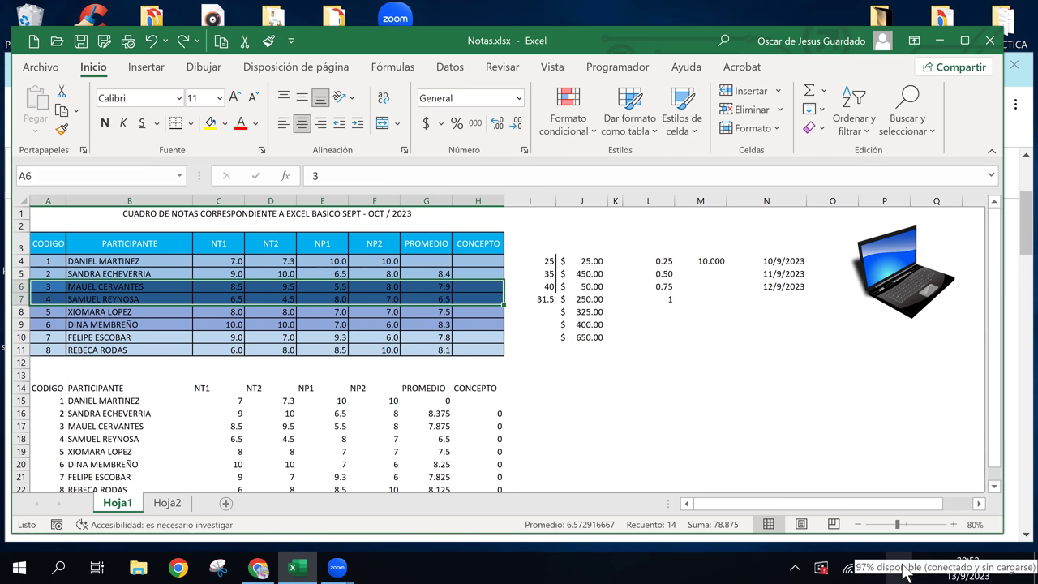
{"action": "key", "text": "ctrl+z"}
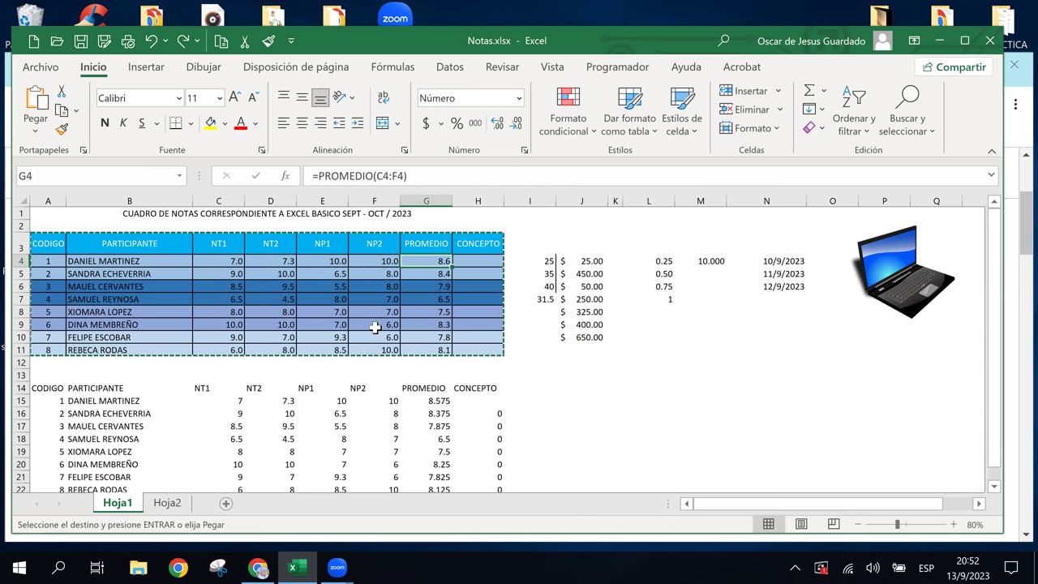
{"action": "left_click", "coordinate": [37, 136]}
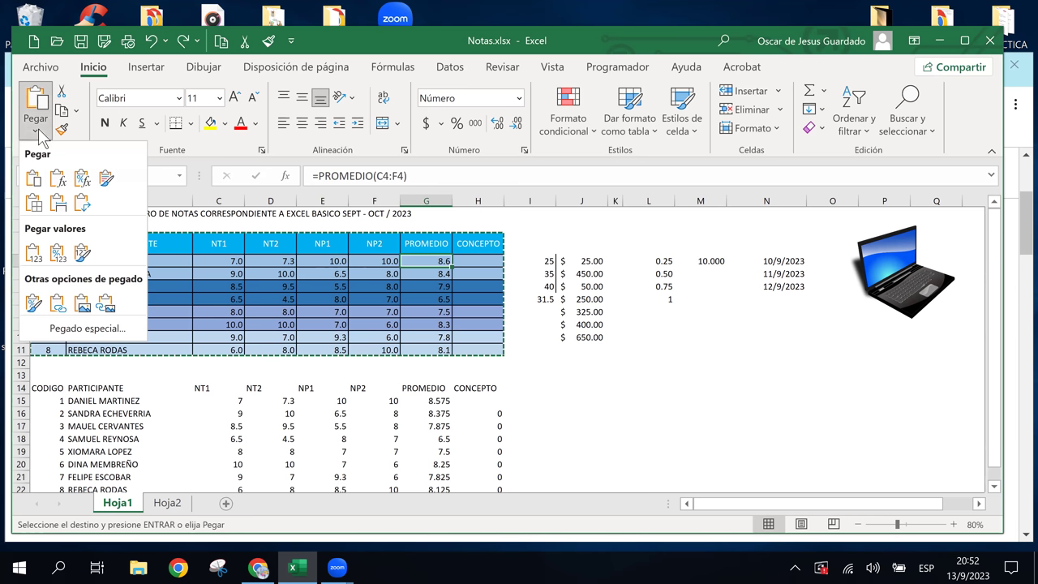
{"action": "key", "text": "Escape"}
Step: Undo the linked copy and paste the copied table as a picture, moving it right
{"action": "key", "text": "ctrl+z"}
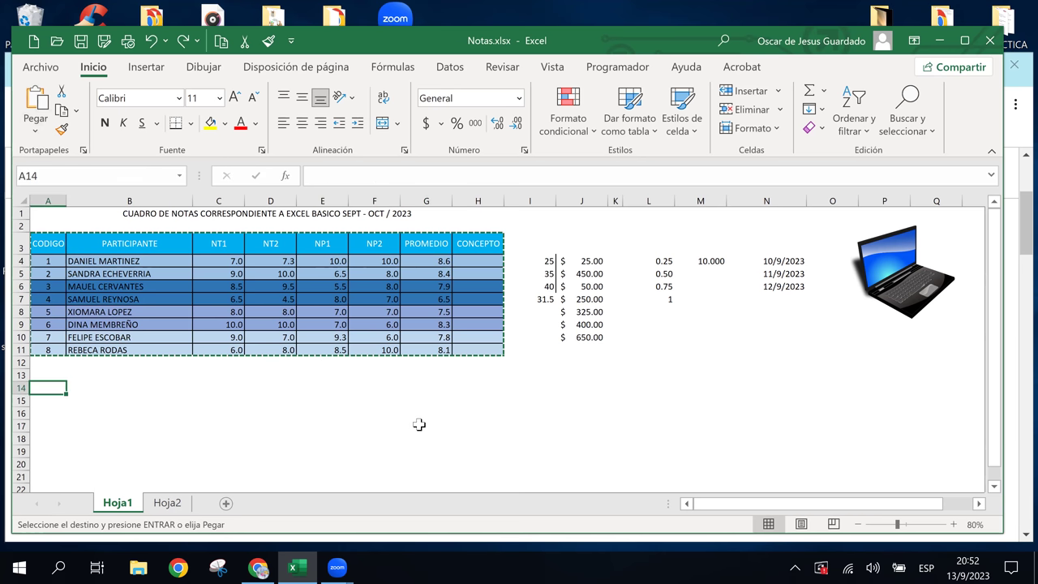
{"action": "left_click", "coordinate": [34, 136]}
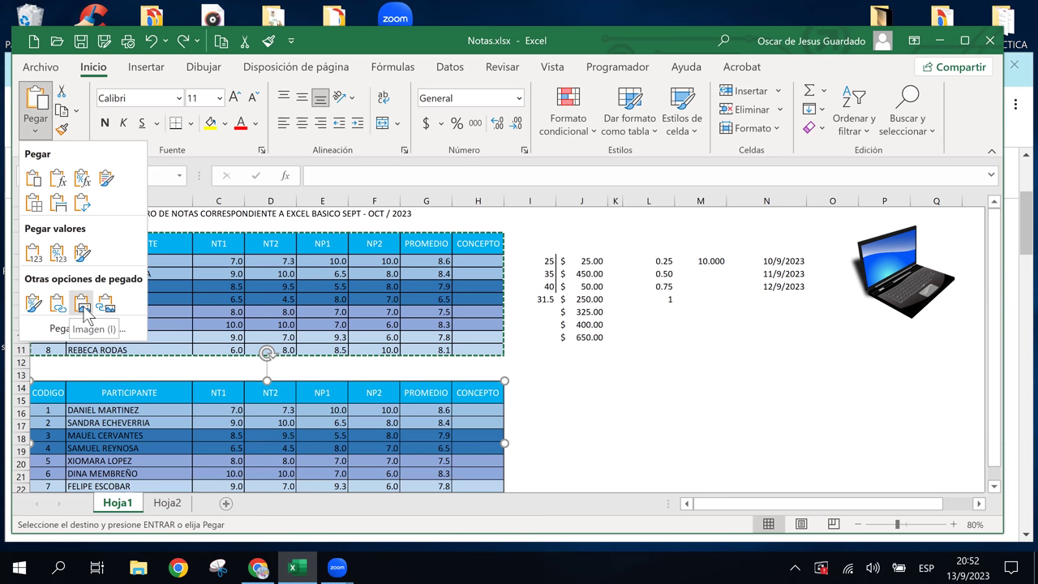
{"action": "left_click", "coordinate": [84, 303]}
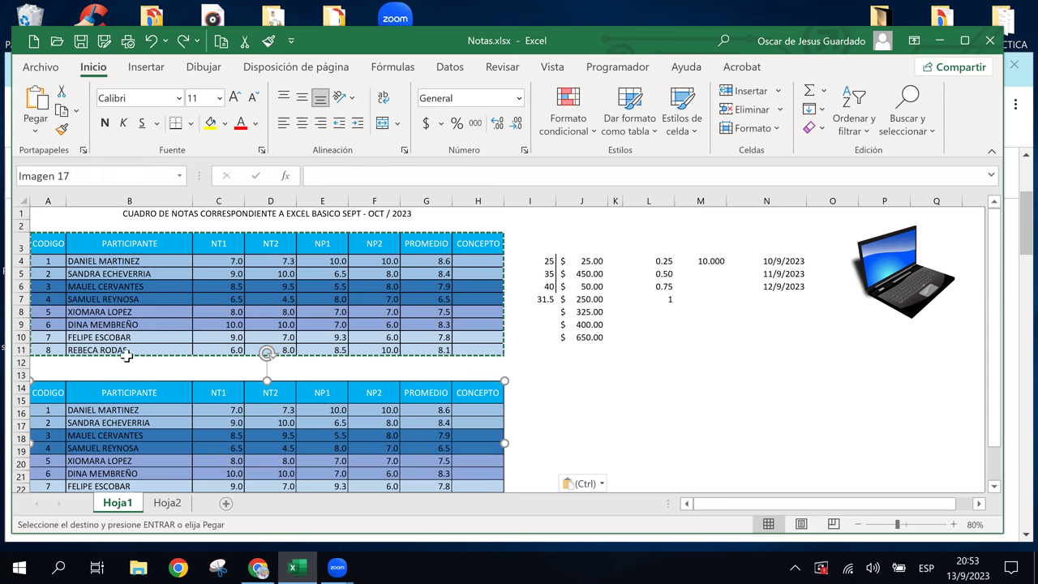
{"action": "mouse_move", "coordinate": [272, 429]}
{"action": "left_mouse_down"}
{"action": "mouse_move", "coordinate": [701, 395]}
{"action": "mouse_move", "coordinate": [553, 269]}
{"action": "left_mouse_up"}
Step: Delete the laptop picture and shrink the table picture, placing it beside the original table
{"action": "left_click", "coordinate": [866, 272]}
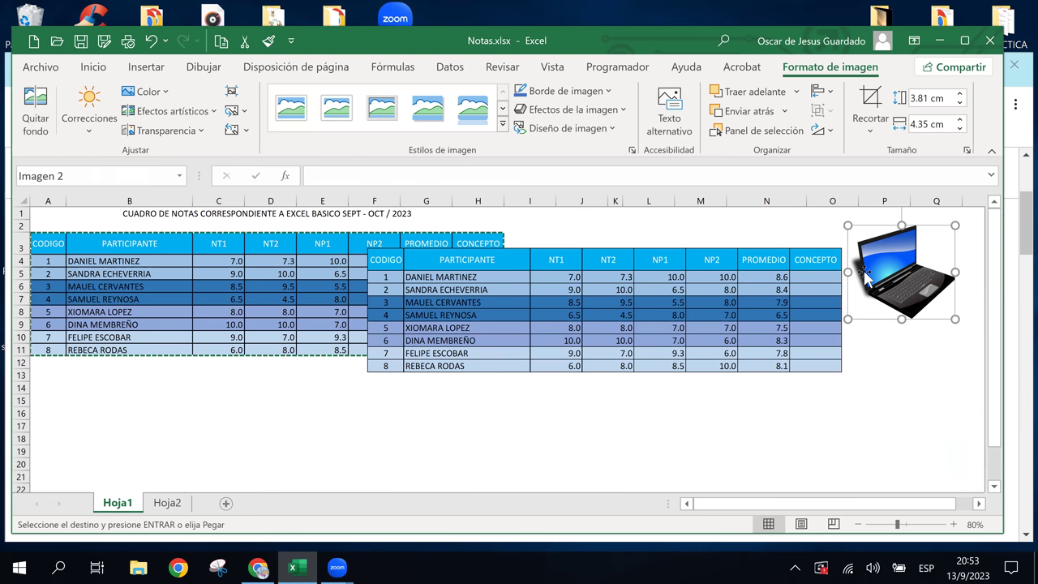
{"action": "key", "text": "Delete"}
{"action": "left_click_drag", "start_coordinate": [644, 287], "coordinate": [765, 325]}
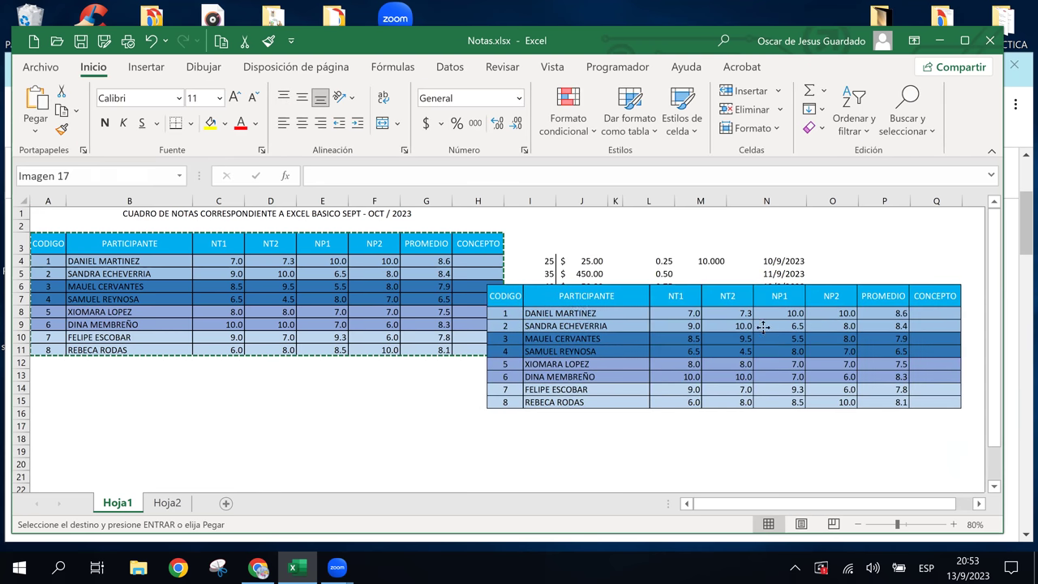
{"action": "left_click_drag", "start_coordinate": [487, 283], "coordinate": [643, 326]}
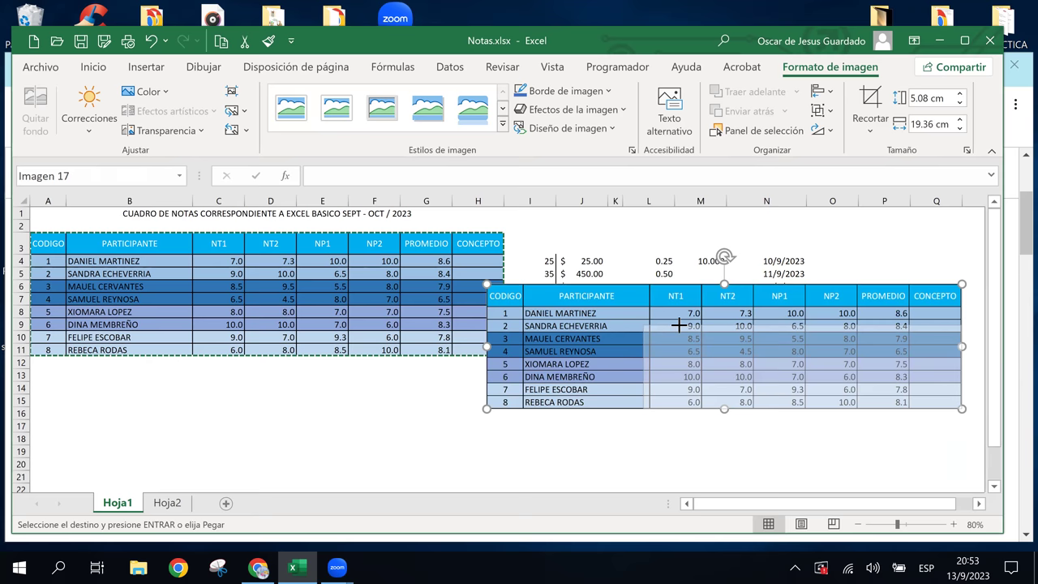
{"action": "left_click_drag", "start_coordinate": [801, 370], "coordinate": [686, 272]}
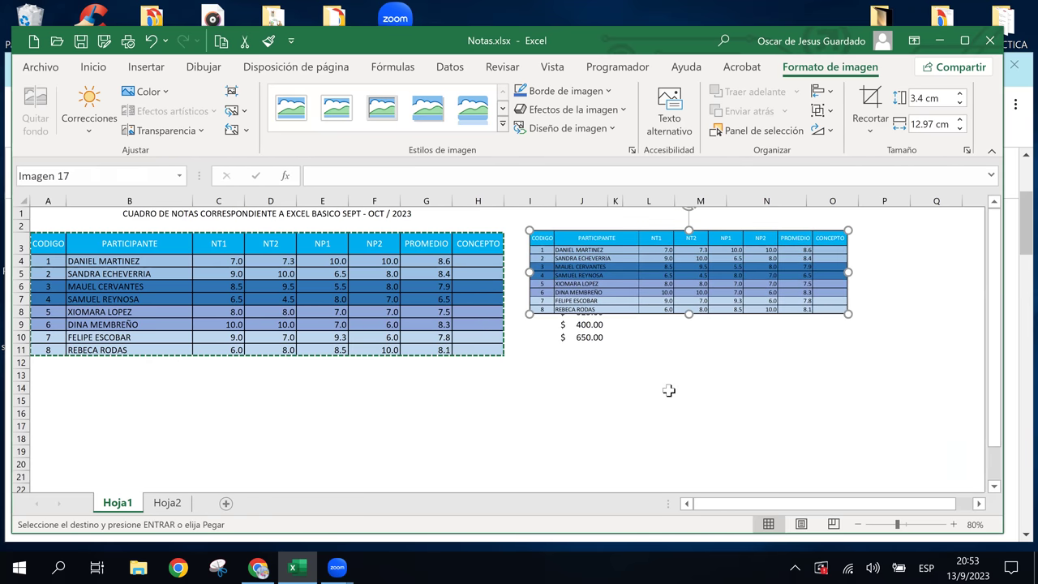
{"action": "left_click", "coordinate": [678, 364]}
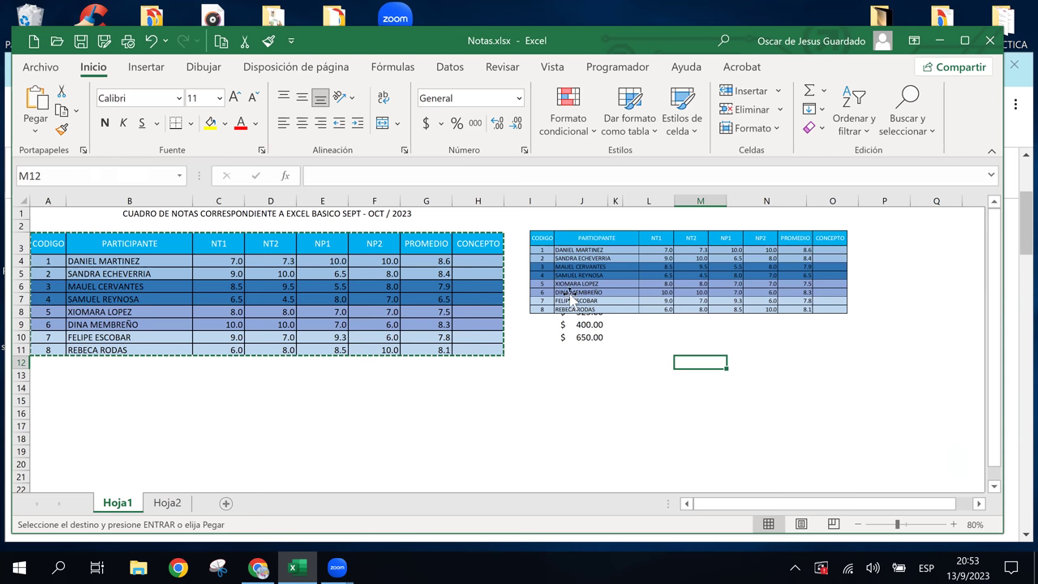
Step: Clear the student names in column B to test whether the static picture changes
{"action": "left_click", "coordinate": [622, 287]}
{"action": "left_click", "coordinate": [276, 286]}
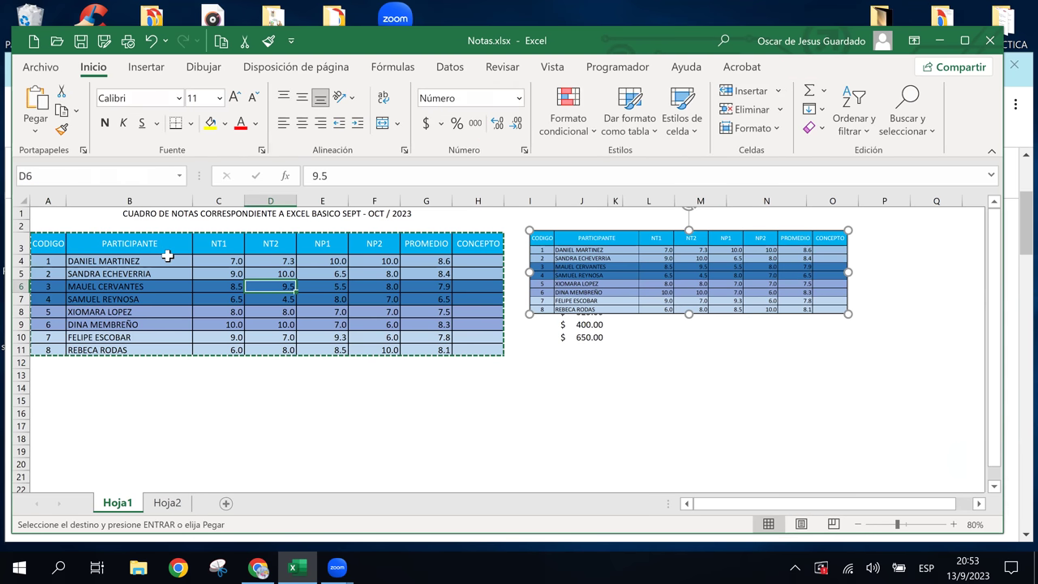
{"action": "left_click_drag", "start_coordinate": [111, 261], "coordinate": [121, 361]}
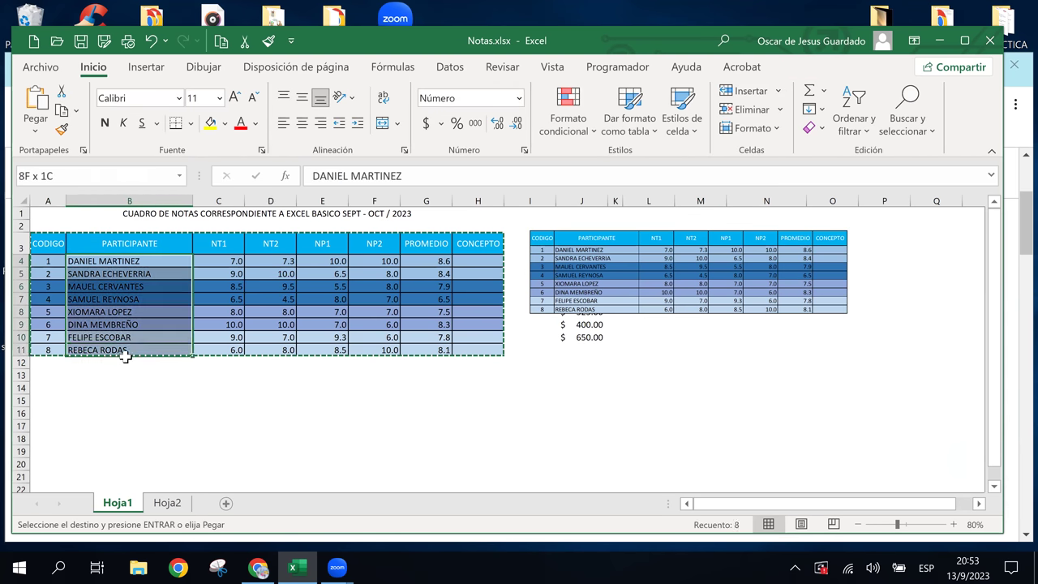
{"action": "key", "text": "Delete"}
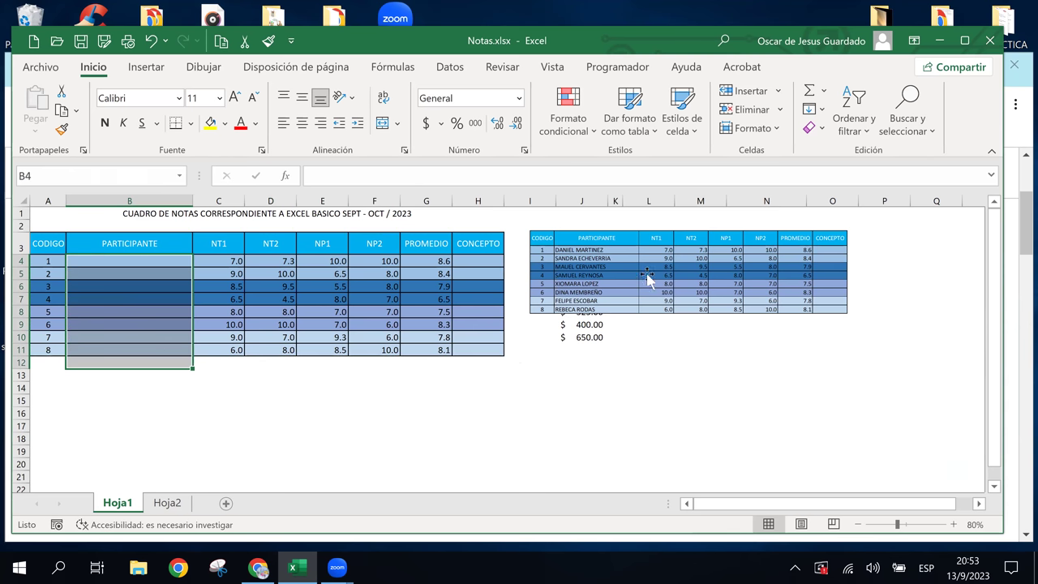
{"action": "left_click", "coordinate": [601, 362]}
{"action": "left_click", "coordinate": [613, 266]}
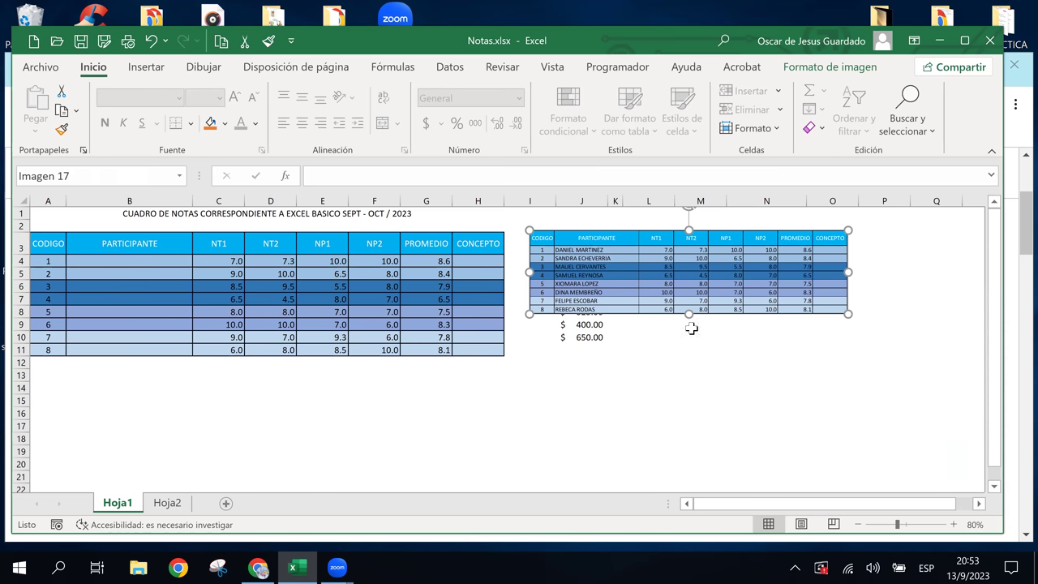
{"action": "left_click", "coordinate": [628, 370]}
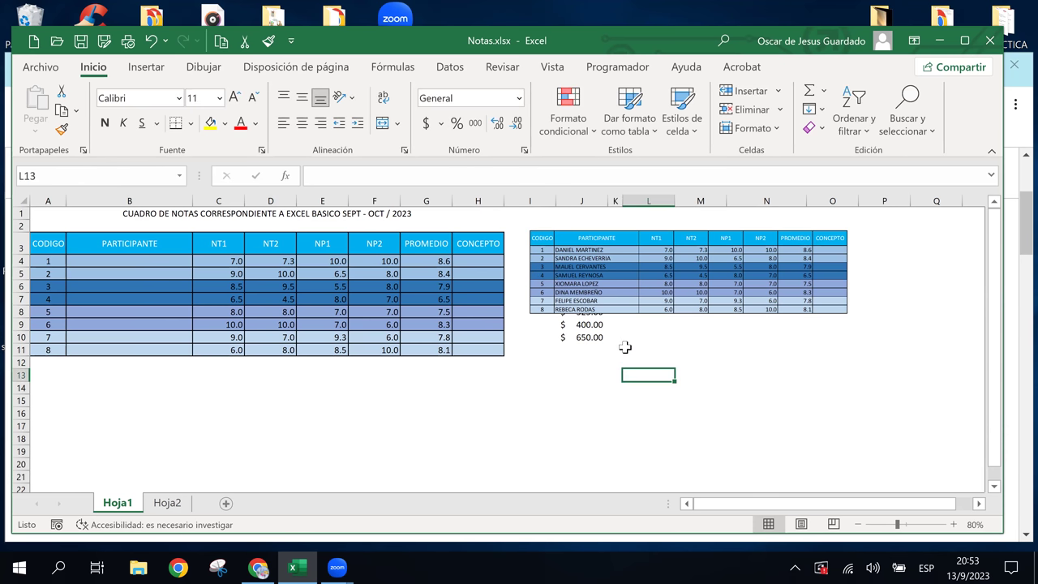
Step: Restore the participant names and delete the small static table picture
{"action": "key", "text": "ctrl+z"}
{"action": "left_click", "coordinate": [730, 259]}
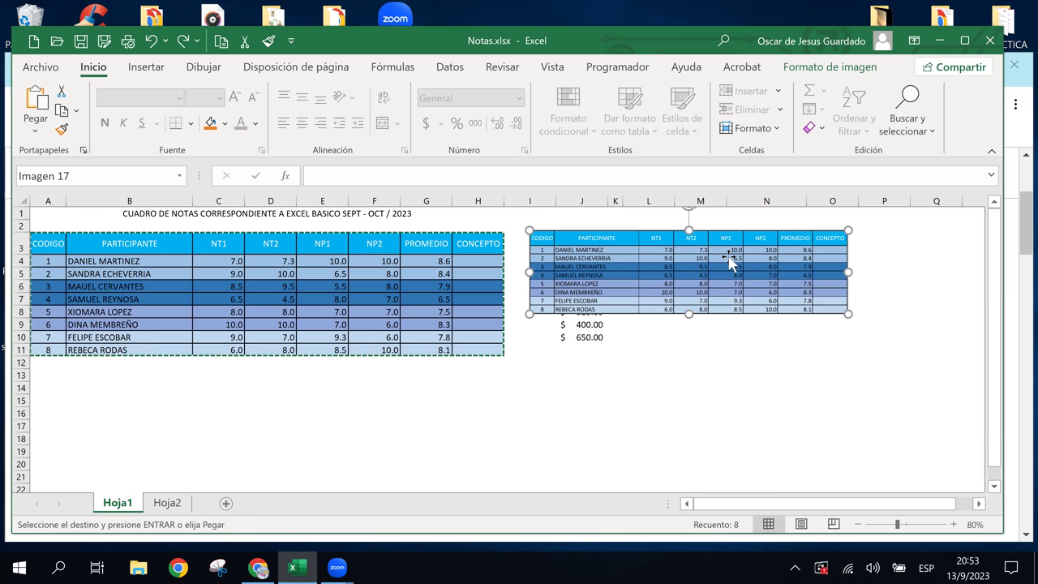
{"action": "key", "text": "Delete"}
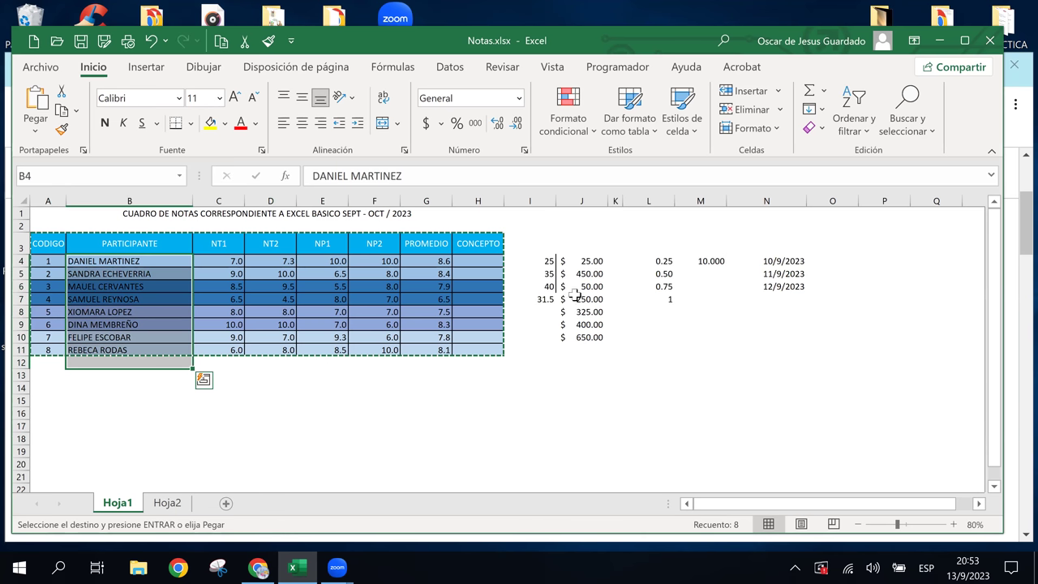
{"action": "left_click", "coordinate": [262, 376]}
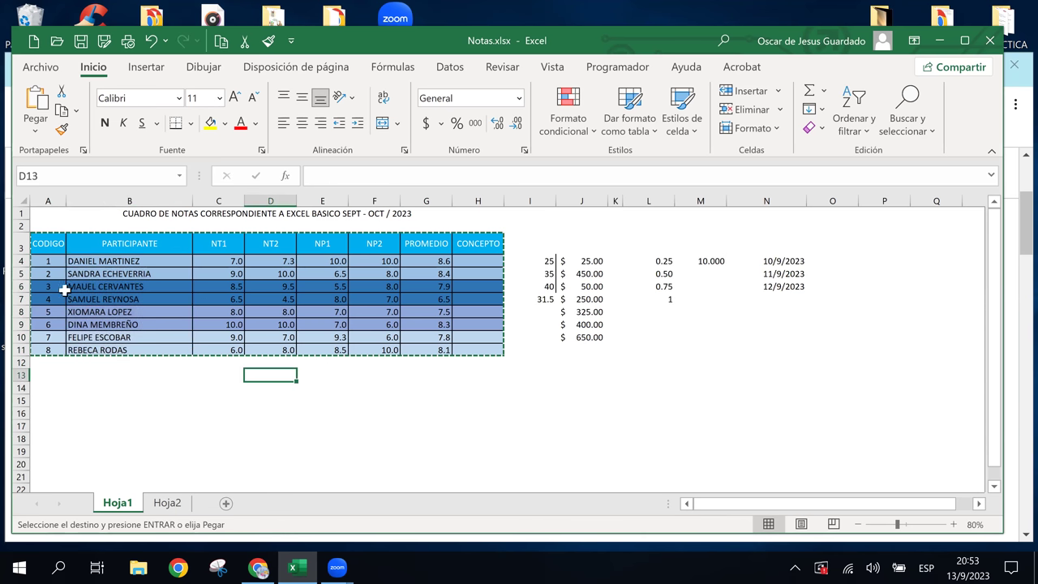
Step: Paste the table from A3 as an Imagen vinculada and move it beside the table at I3
{"action": "left_click", "coordinate": [48, 248]}
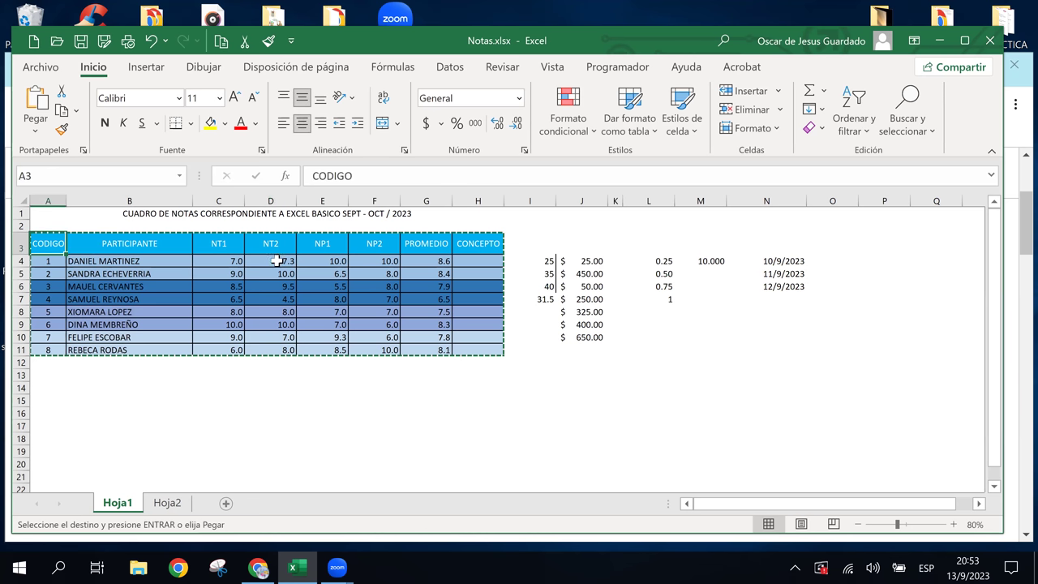
{"action": "left_click", "coordinate": [33, 133]}
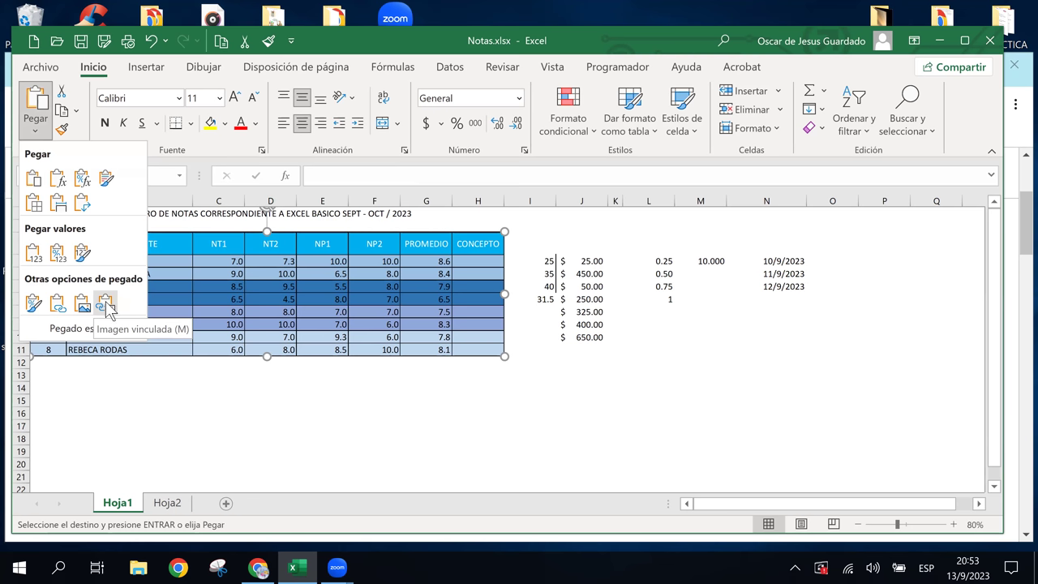
{"action": "left_click", "coordinate": [105, 304]}
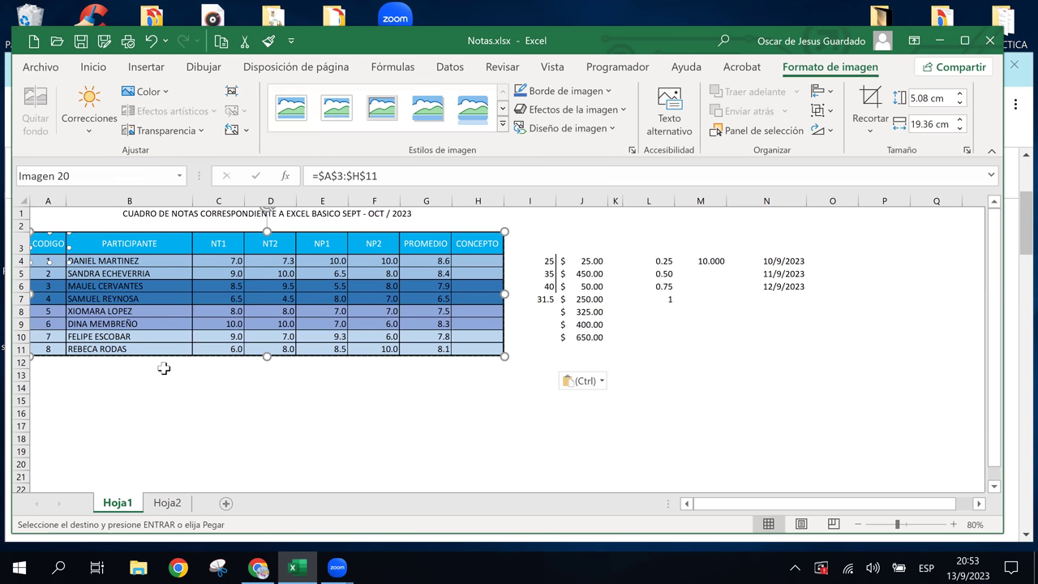
{"action": "left_click_drag", "start_coordinate": [162, 307], "coordinate": [230, 440]}
{"action": "left_click_drag", "start_coordinate": [368, 430], "coordinate": [653, 302]}
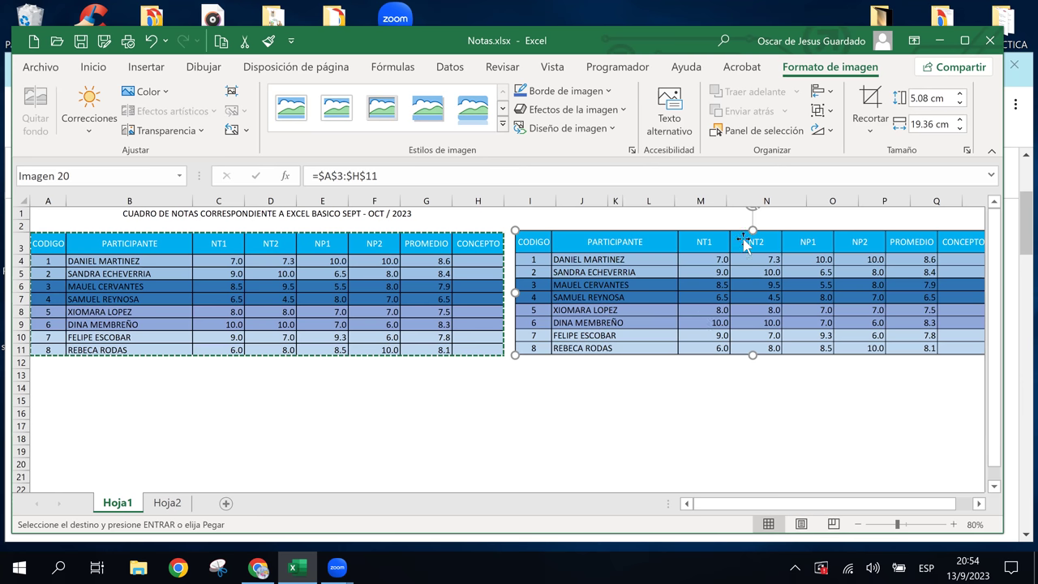
{"action": "left_click", "coordinate": [128, 261]}
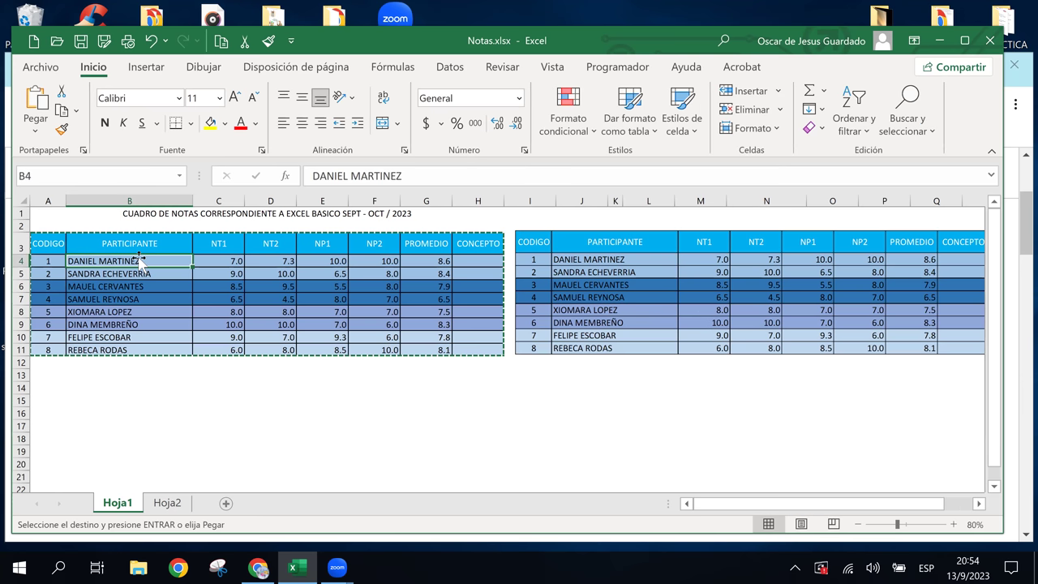
Step: Clear names B4:B7 to see the linked picture update, then undo the clearing
{"action": "left_click_drag", "start_coordinate": [141, 261], "coordinate": [136, 298]}
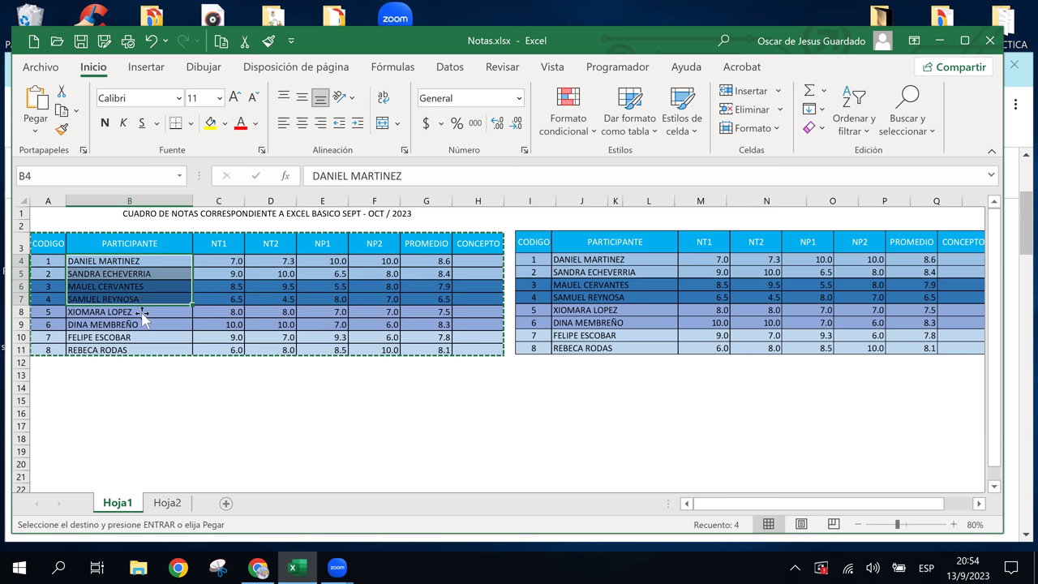
{"action": "key", "text": "Delete"}
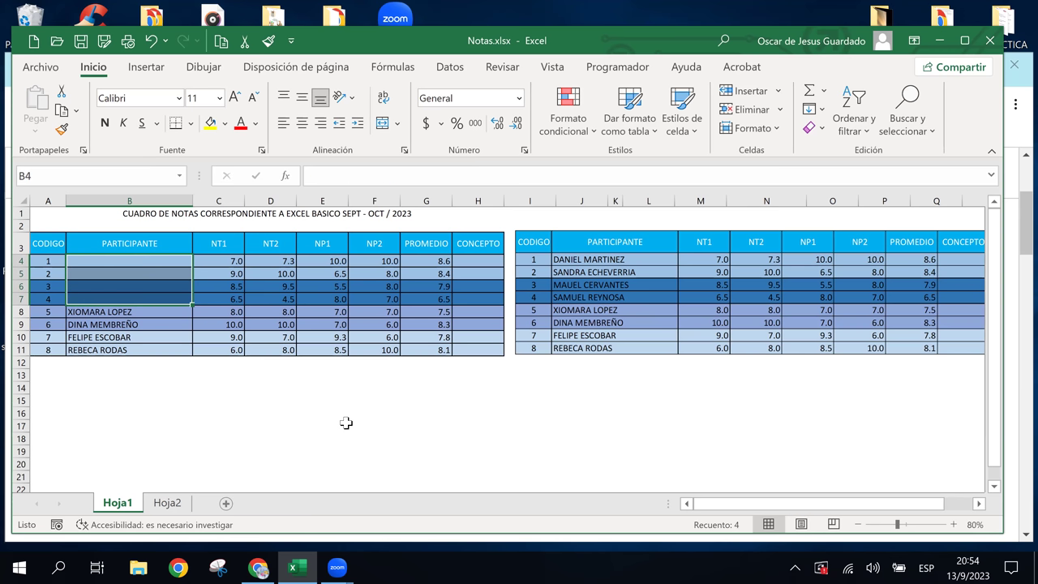
{"action": "left_click", "coordinate": [602, 264]}
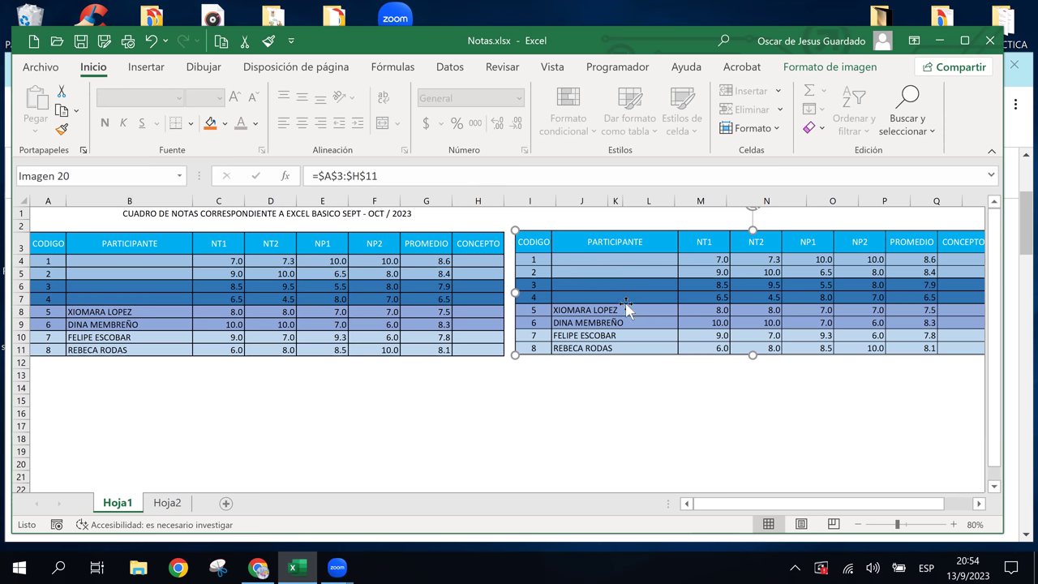
{"action": "left_click", "coordinate": [105, 272]}
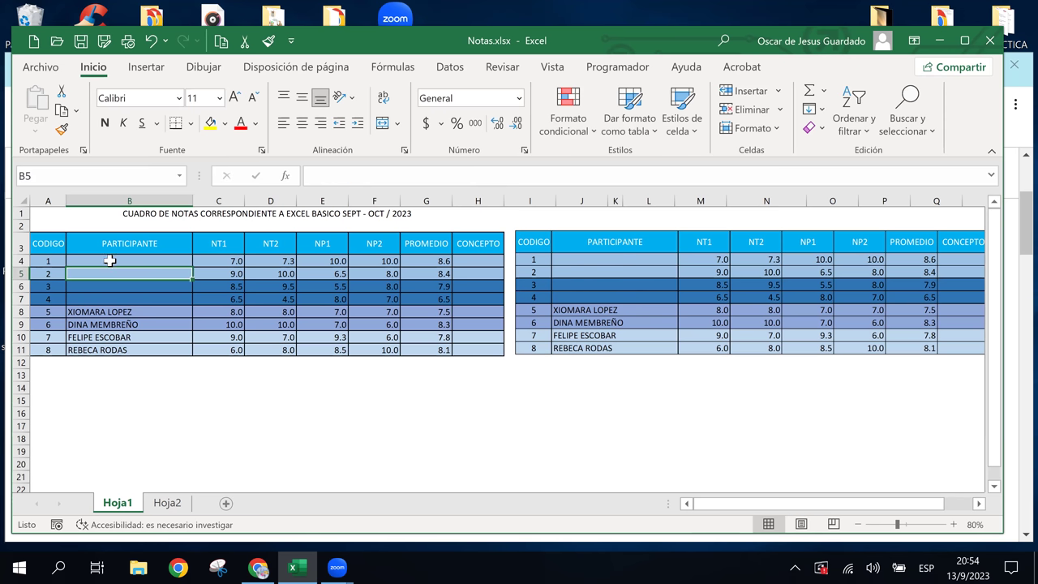
{"action": "left_click_drag", "start_coordinate": [106, 261], "coordinate": [105, 300]}
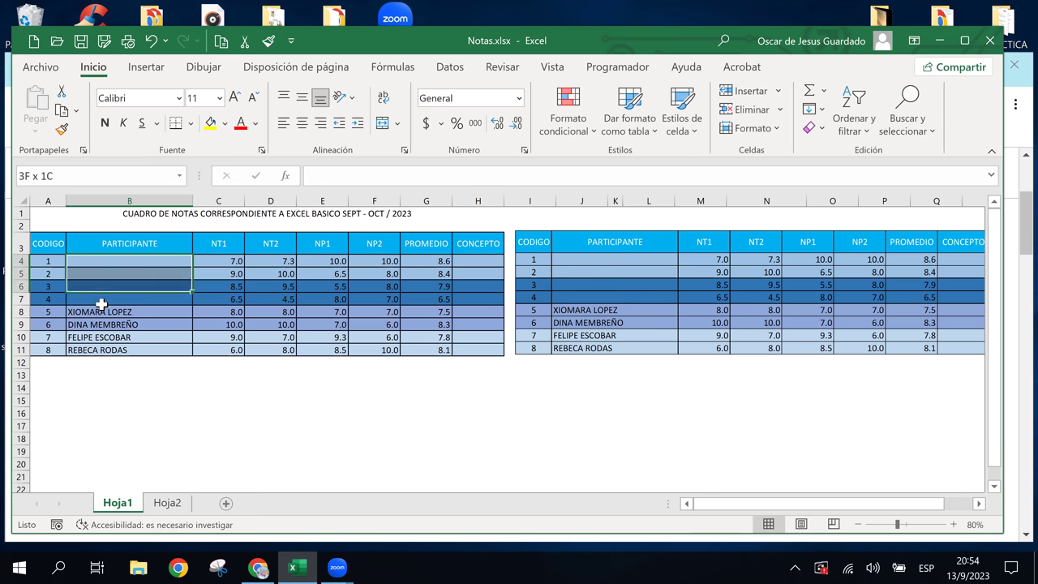
{"action": "left_click", "coordinate": [643, 271]}
{"action": "left_click", "coordinate": [237, 288]}
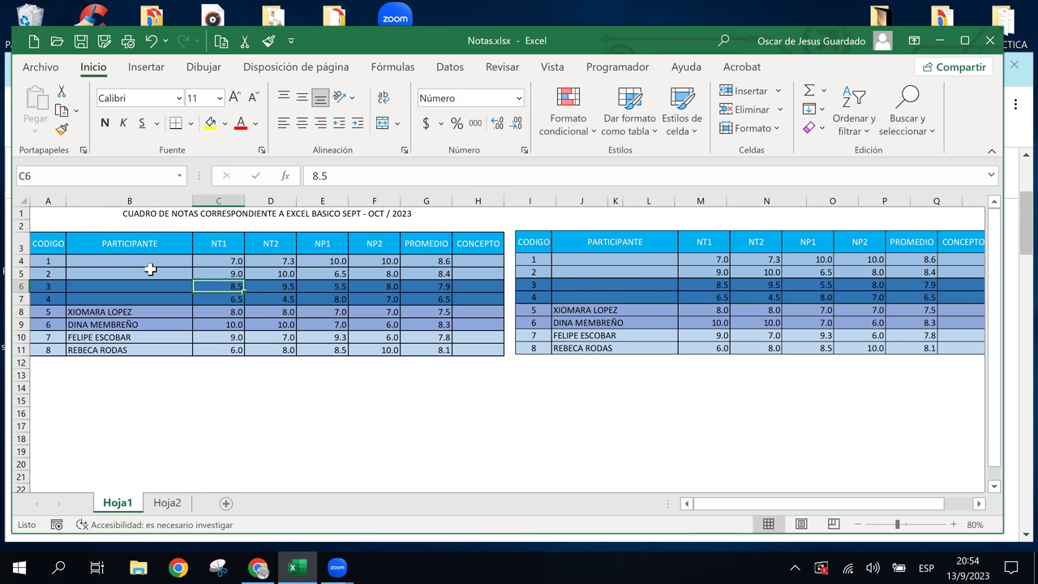
{"action": "left_click", "coordinate": [147, 262]}
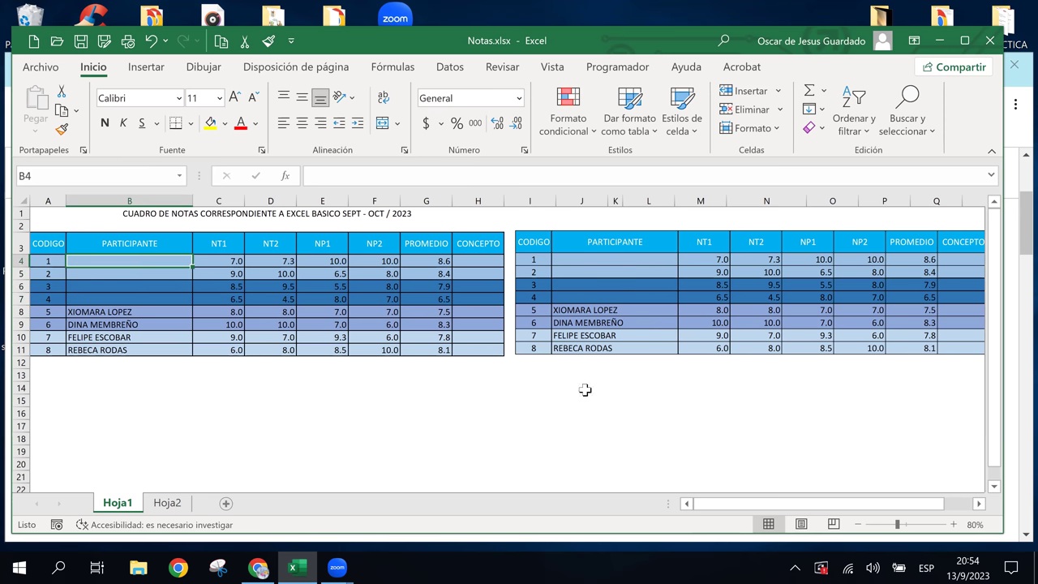
{"action": "key", "text": "ctrl+z"}
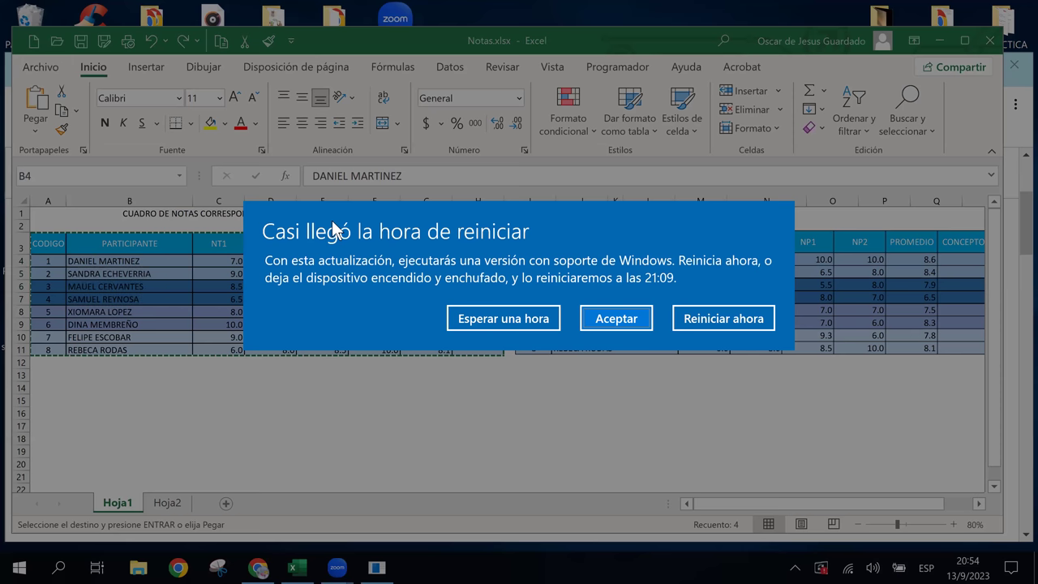
Step: Dismiss the Windows restart reminder, view Archivo ▸ Más ▸ Cuenta, then return to the worksheet
{"action": "key", "text": "Return"}
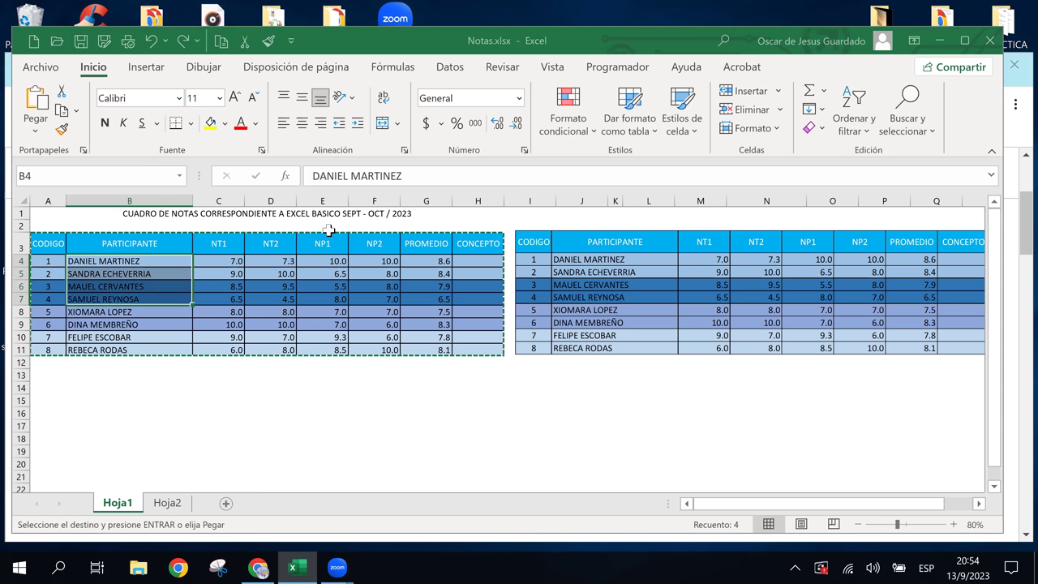
{"action": "left_click", "coordinate": [39, 68]}
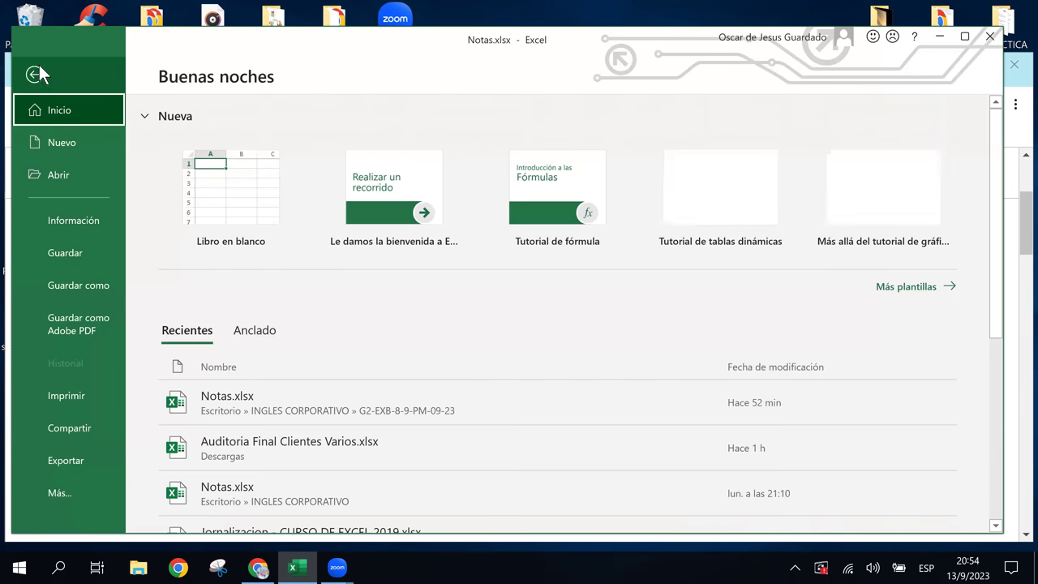
{"action": "left_click", "coordinate": [73, 493]}
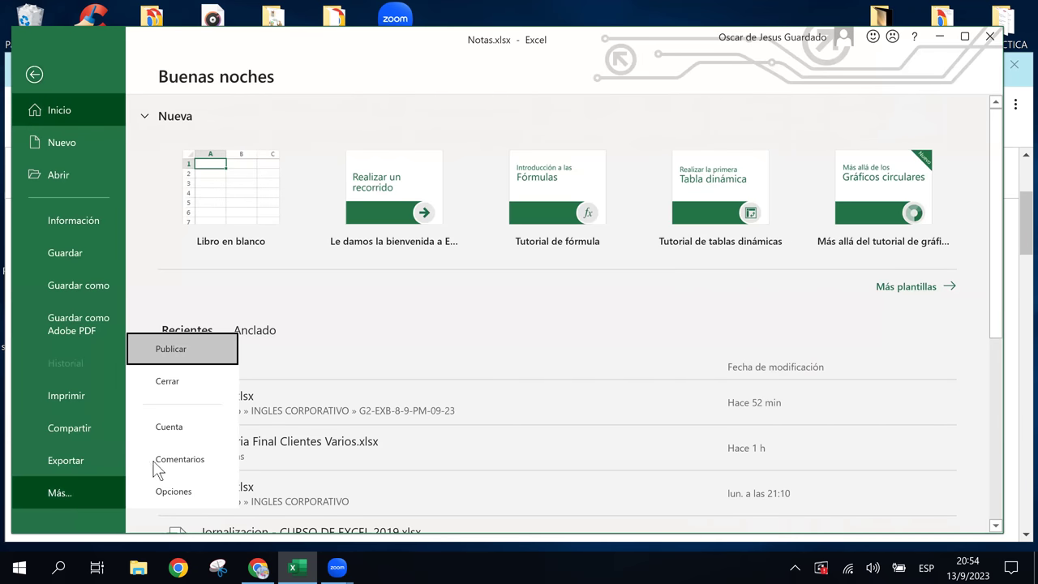
{"action": "left_click", "coordinate": [185, 426]}
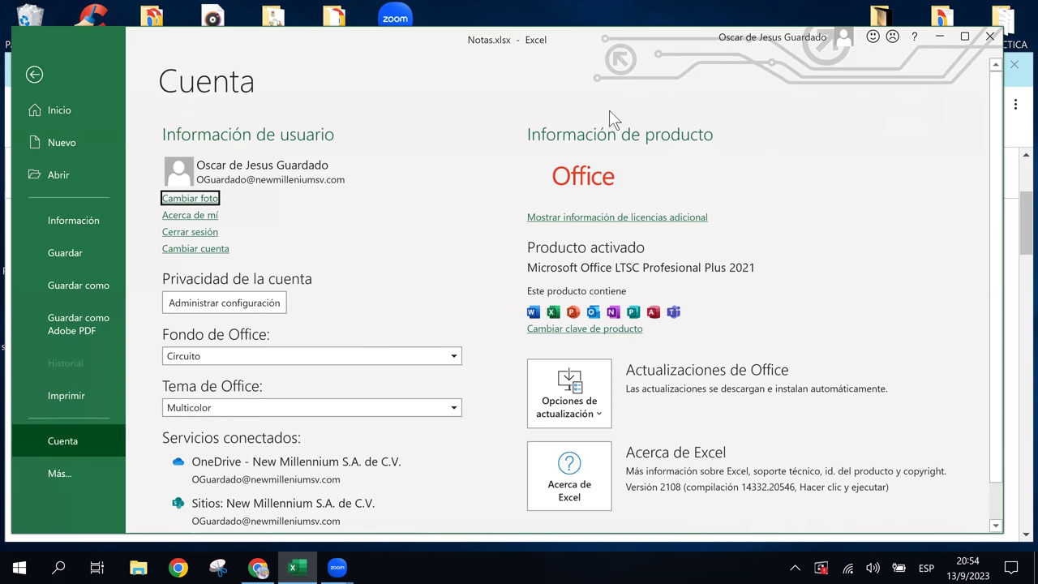
{"action": "left_click", "coordinate": [34, 74]}
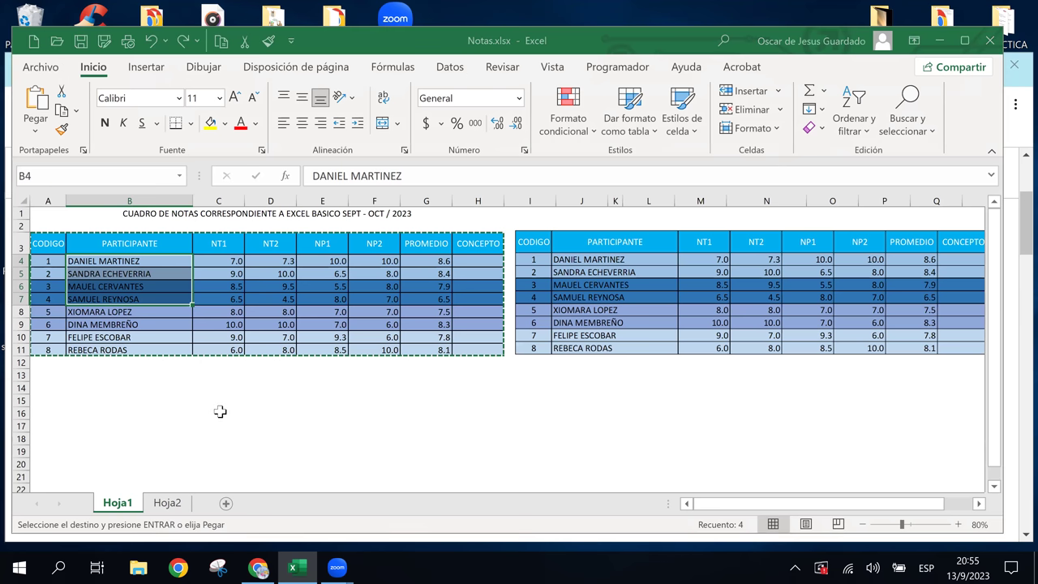
Step: Select empty cell F16 and look at Pegado especial, closing it without pasting
{"action": "left_click", "coordinate": [255, 308]}
{"action": "left_click", "coordinate": [397, 413]}
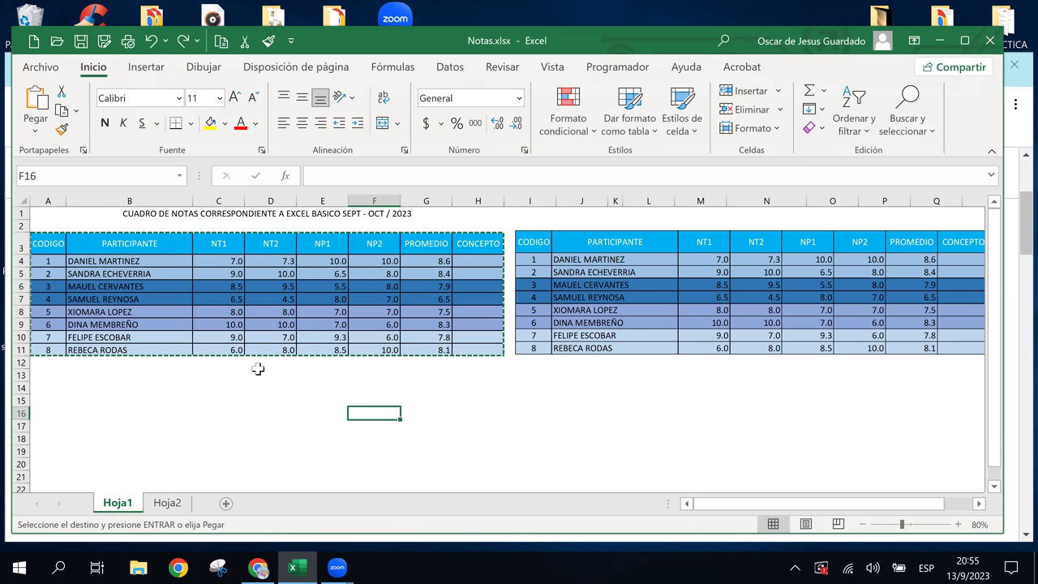
{"action": "left_click", "coordinate": [36, 131]}
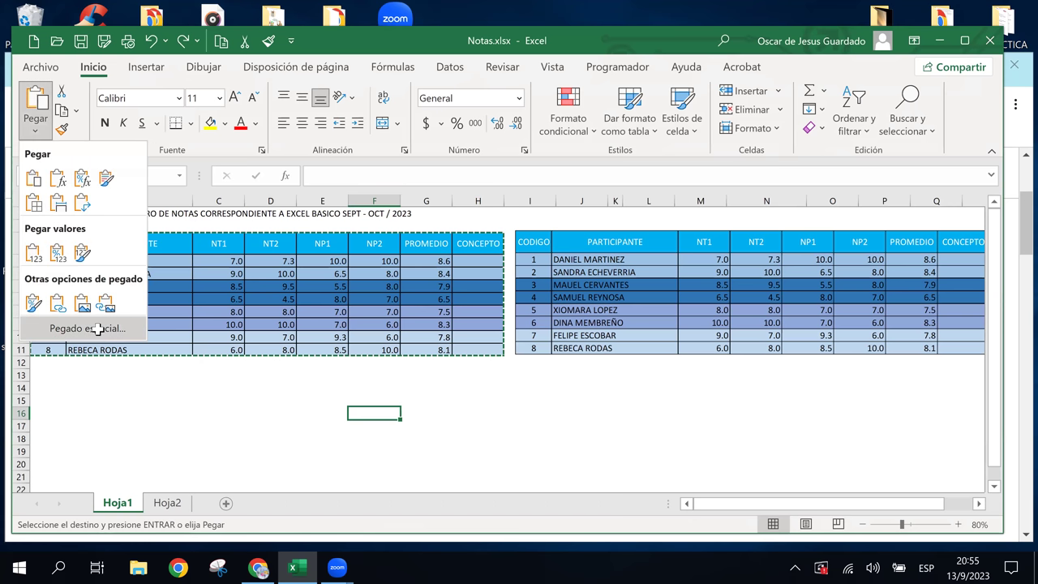
{"action": "left_click", "coordinate": [97, 329]}
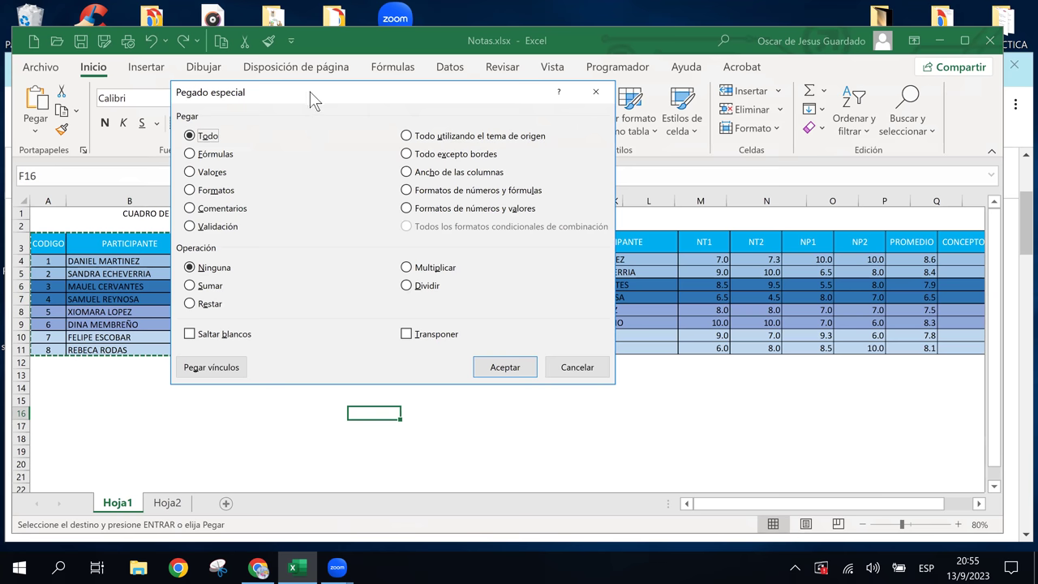
{"action": "left_click_drag", "start_coordinate": [310, 91], "coordinate": [428, 116]}
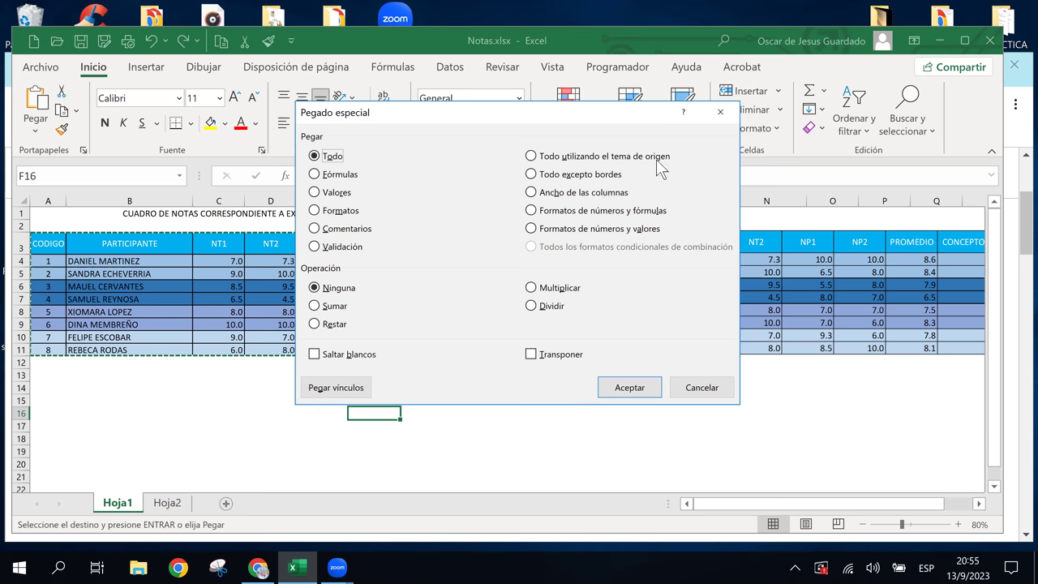
{"action": "left_click", "coordinate": [720, 112]}
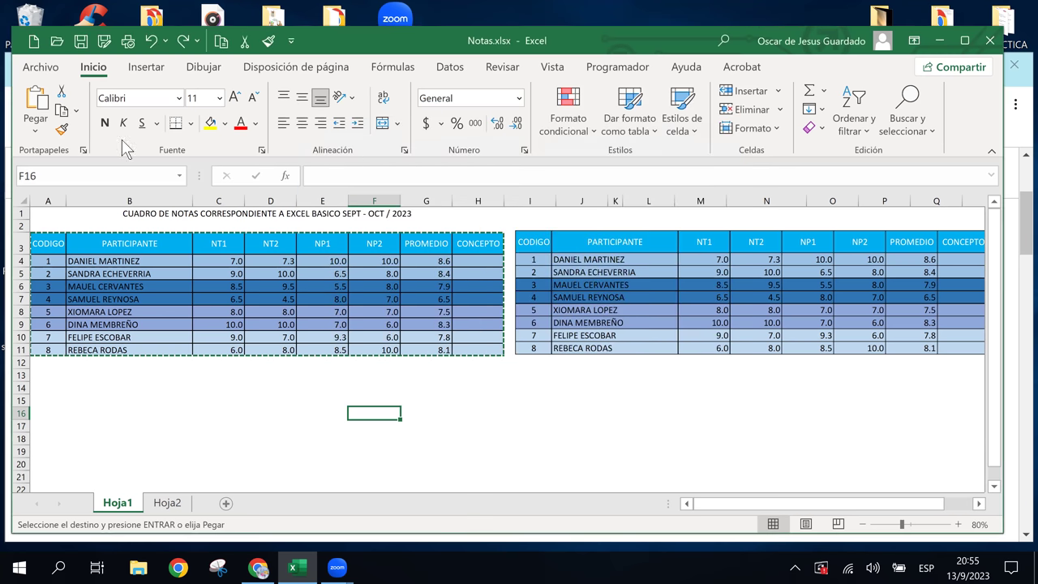
Step: Dismiss the Pegar menu without pasting, select cell M14, and stop the Zoom screen share
{"action": "left_click", "coordinate": [36, 130]}
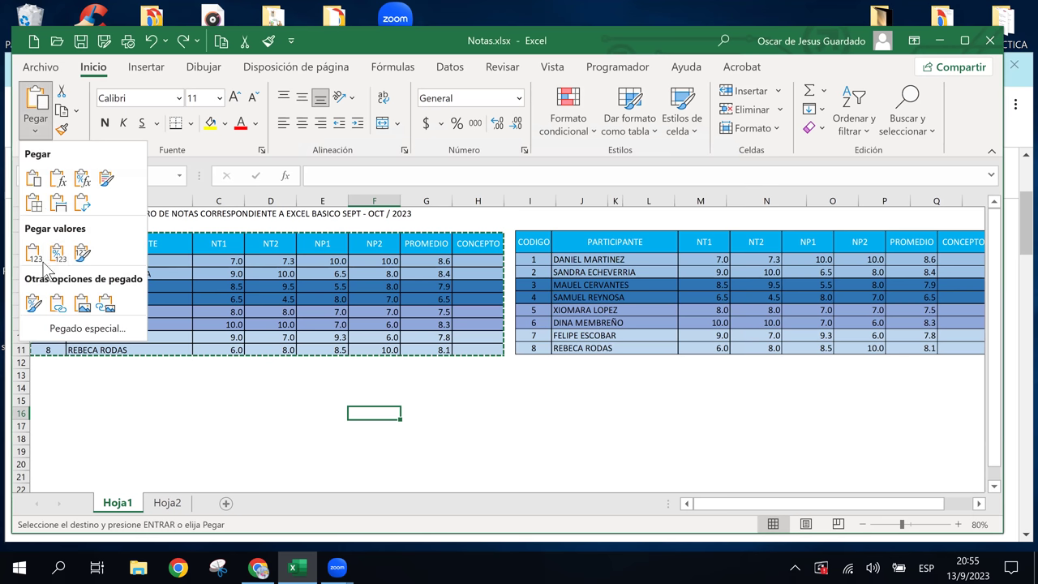
{"action": "left_click", "coordinate": [503, 401]}
{"action": "left_click", "coordinate": [689, 389]}
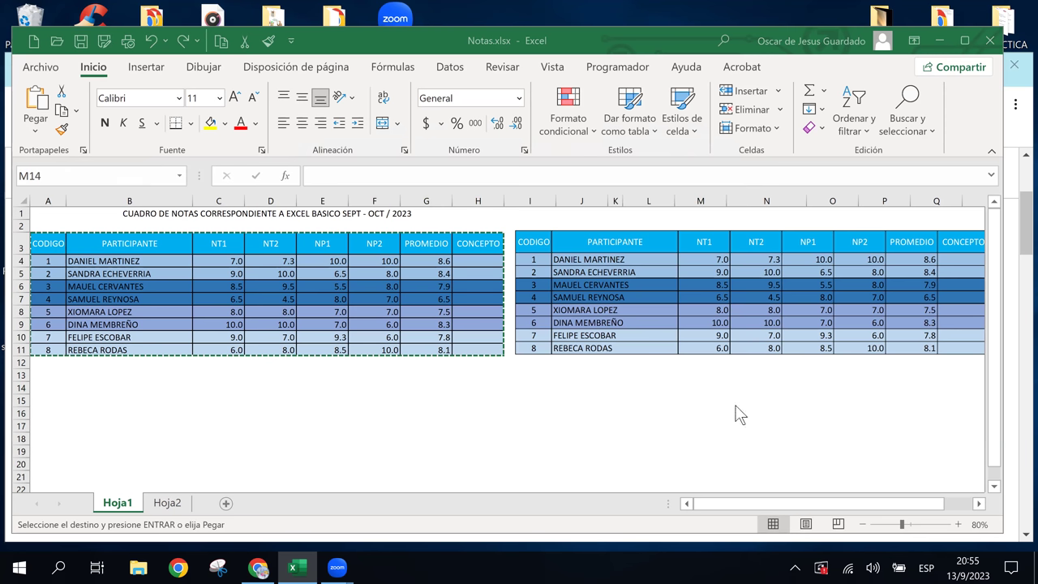
{"action": "left_click", "coordinate": [613, 22]}
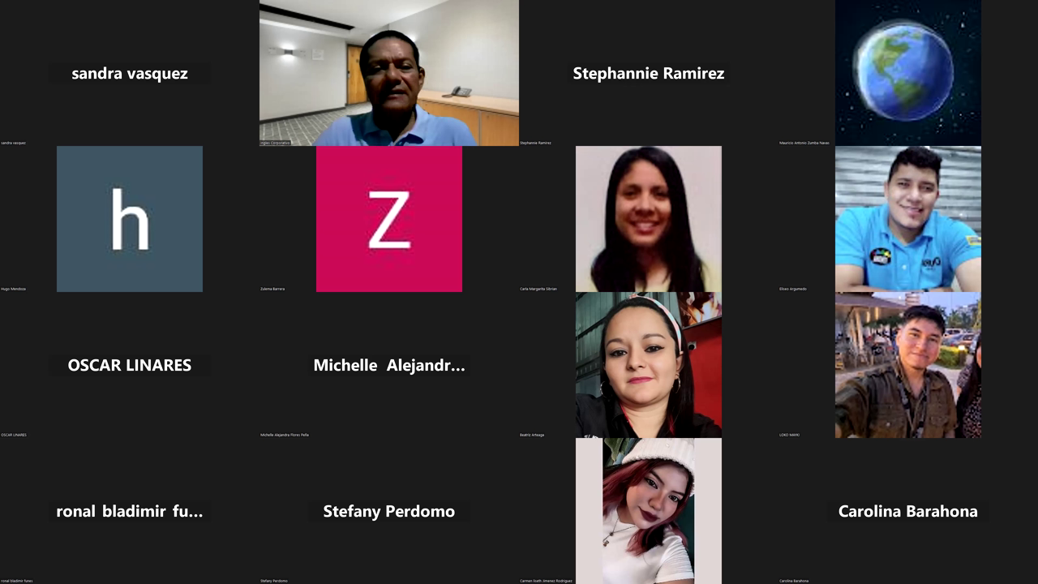